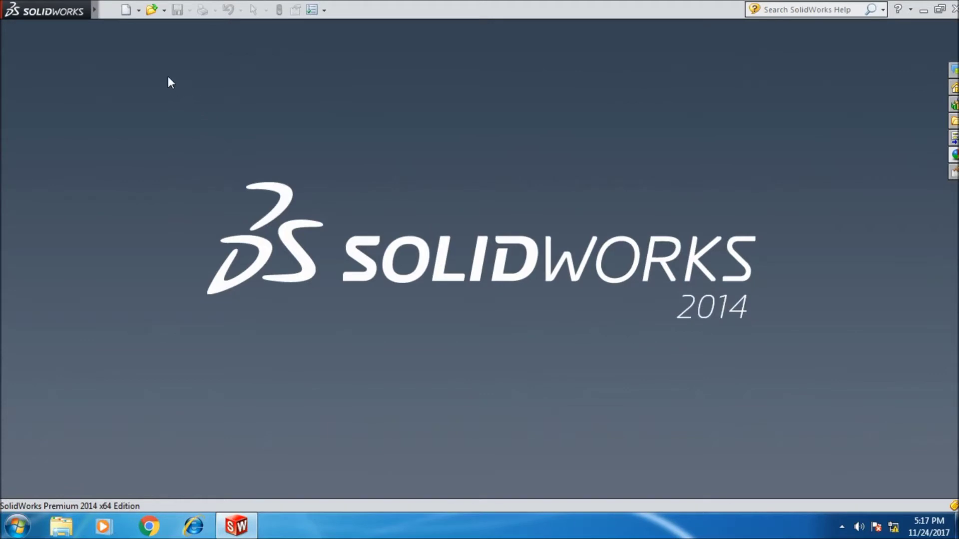
# Step: Create a new part document and begin a sketch on the Front Plane
pyautogui.click(126, 10)
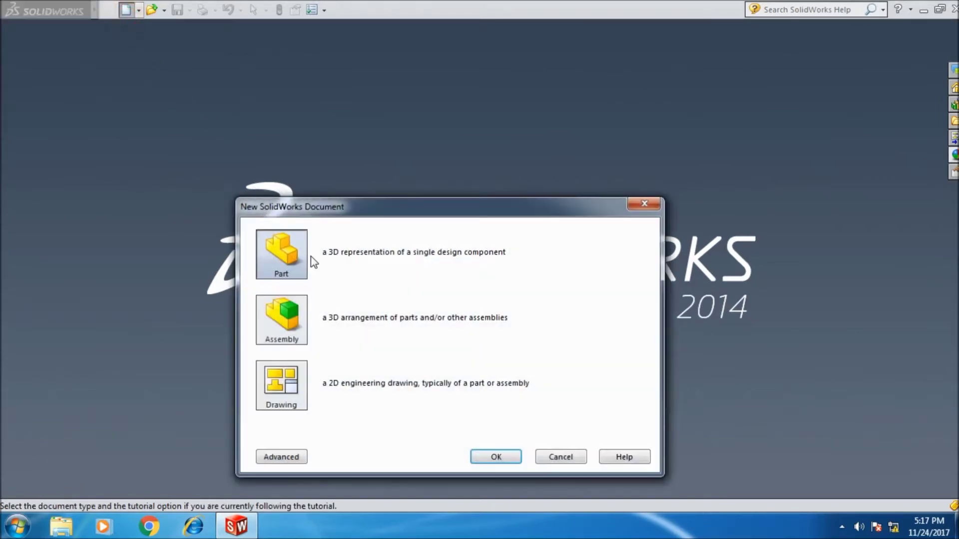
pyautogui.click(481, 460)
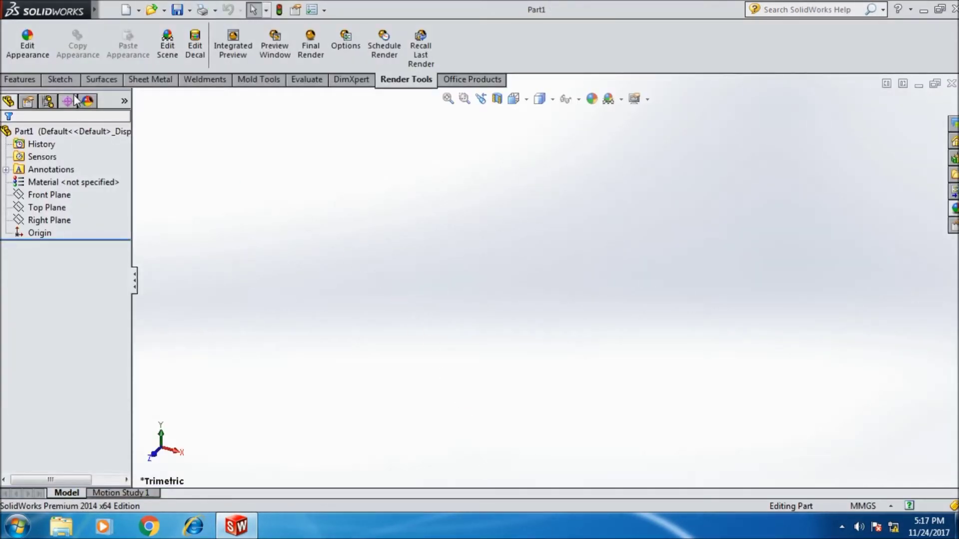
pyautogui.click(59, 80)
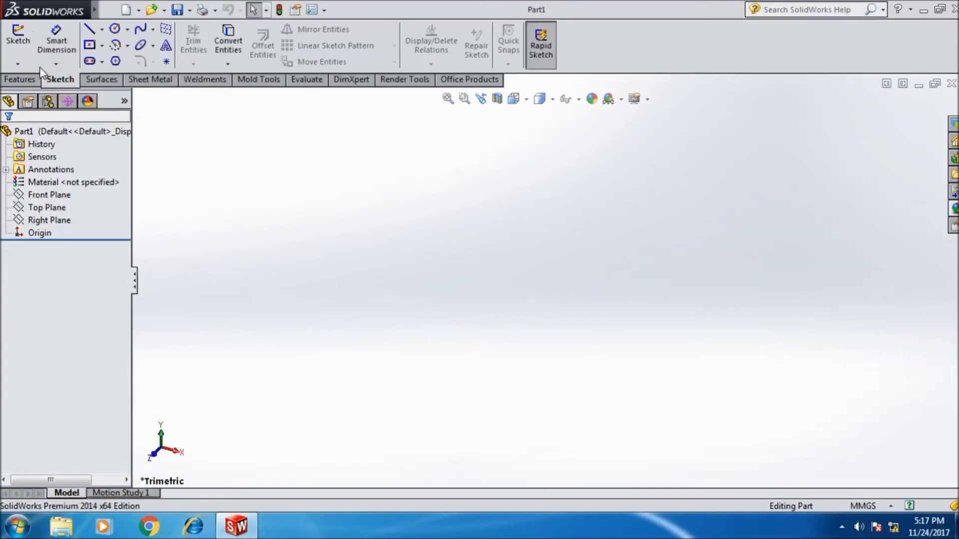
pyautogui.click(17, 48)
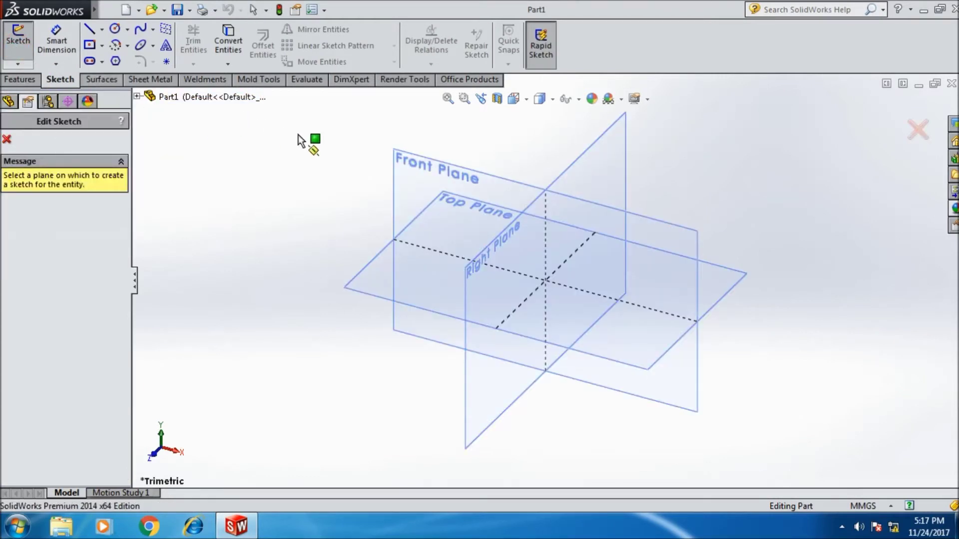
pyautogui.click(402, 165)
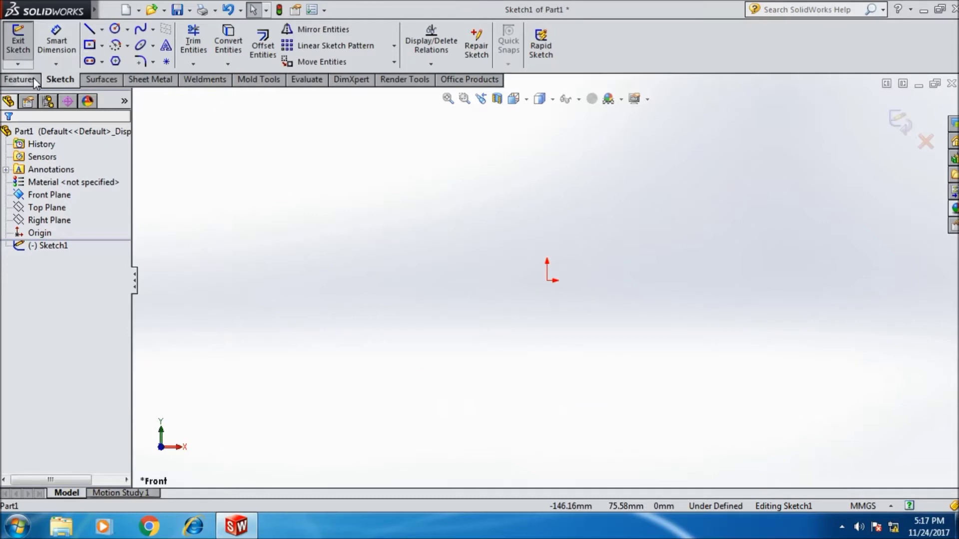
# Step: Draw infinite horizontal and vertical construction lines crossing at the sketch origin
pyautogui.click(89, 31)
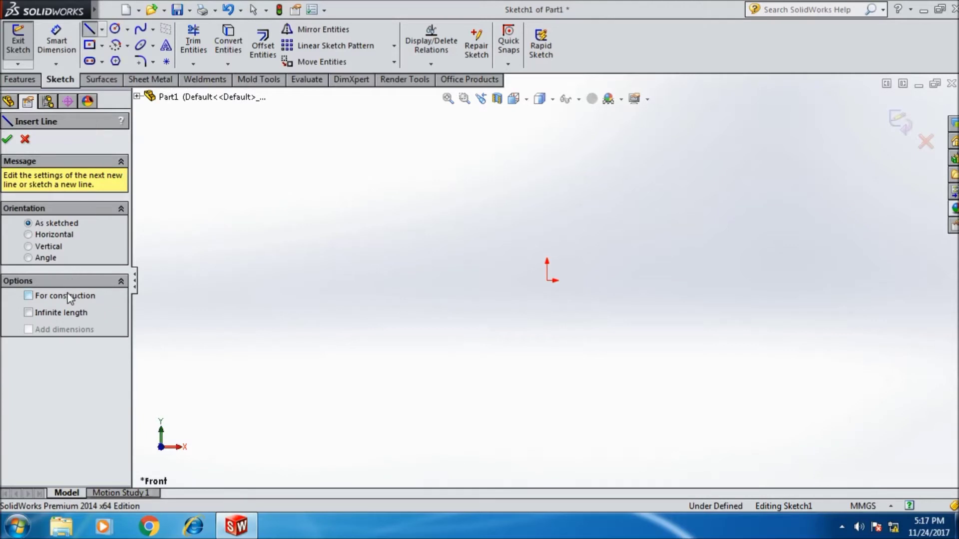
pyautogui.click(77, 314)
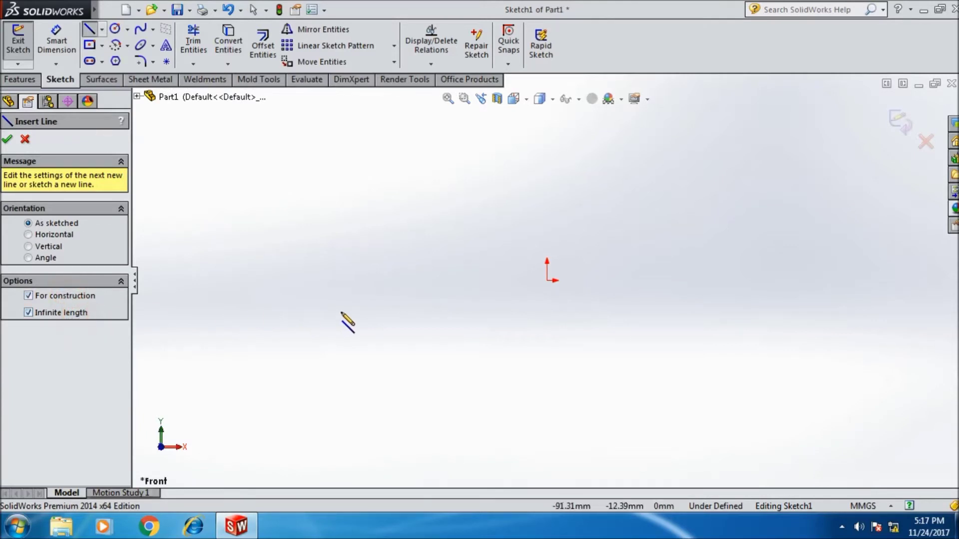
pyautogui.click(547, 280)
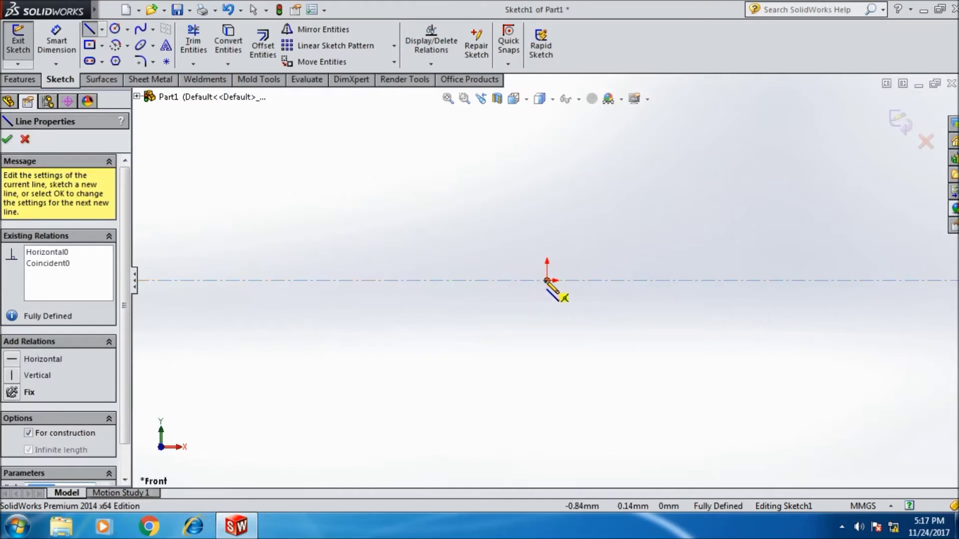
pyautogui.click(547, 280)
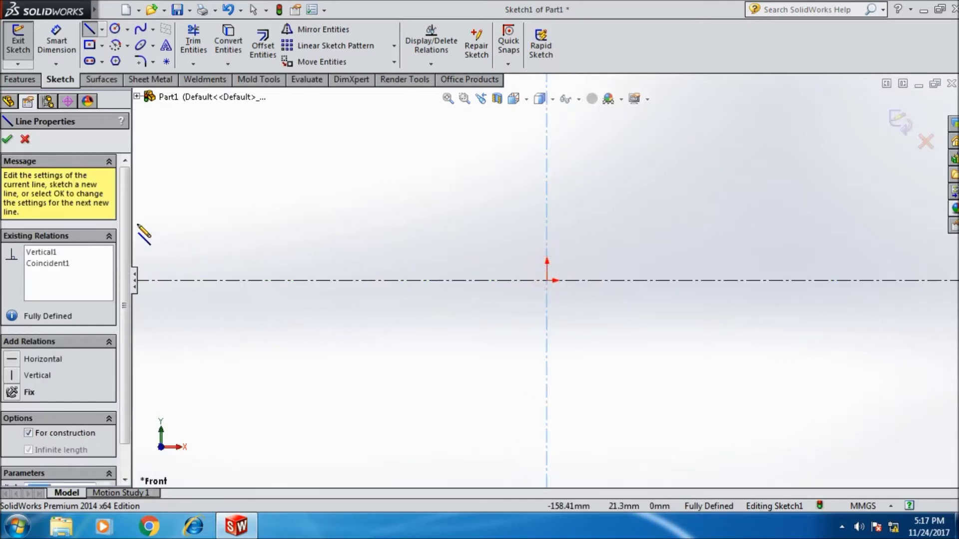
pyautogui.click(8, 142)
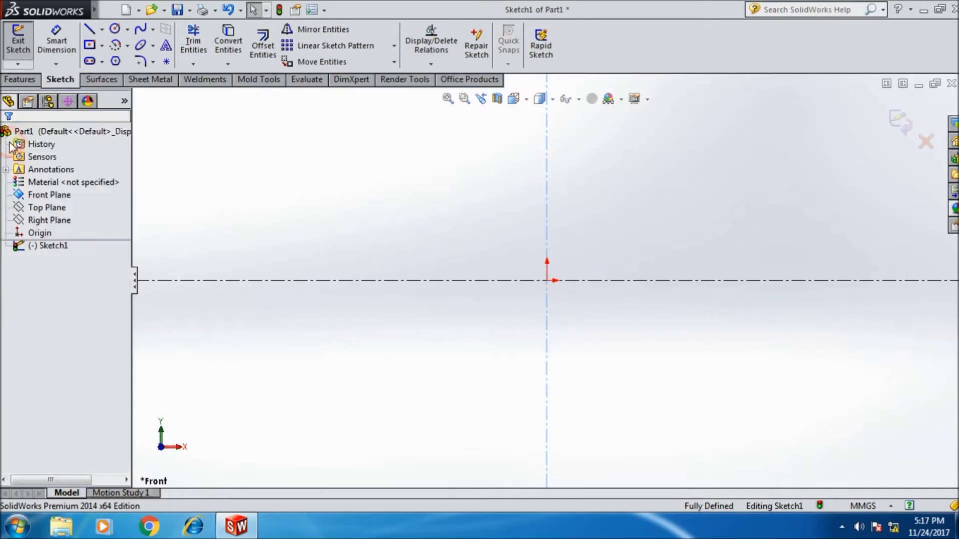
pyautogui.click(427, 197)
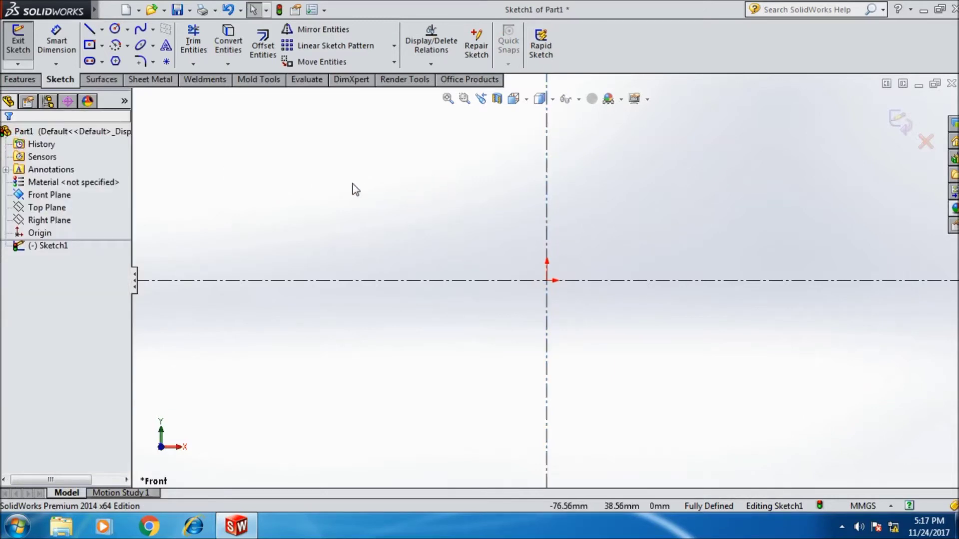
pyautogui.click(90, 33)
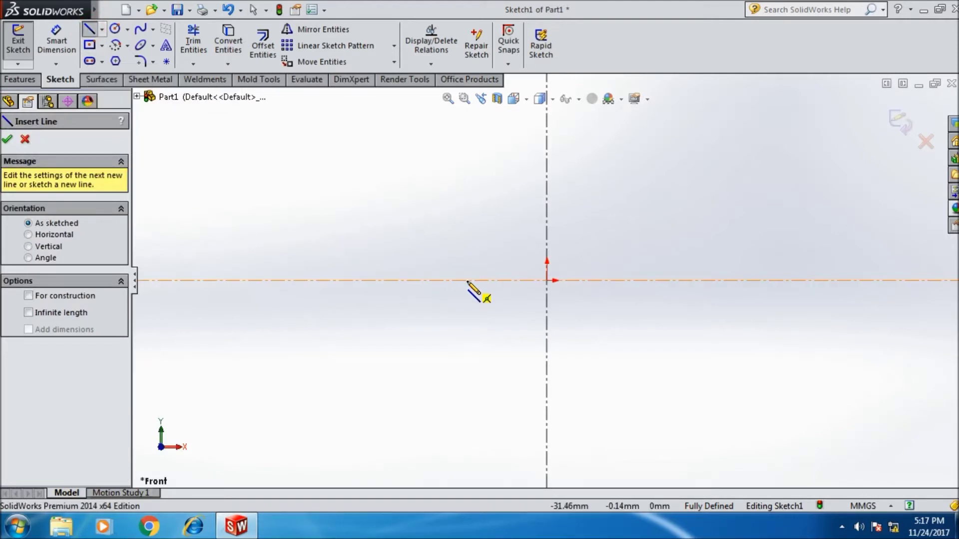
# Step: Draw the profile's bottom edge and right-hand stepped side up to the top
pyautogui.click(467, 281)
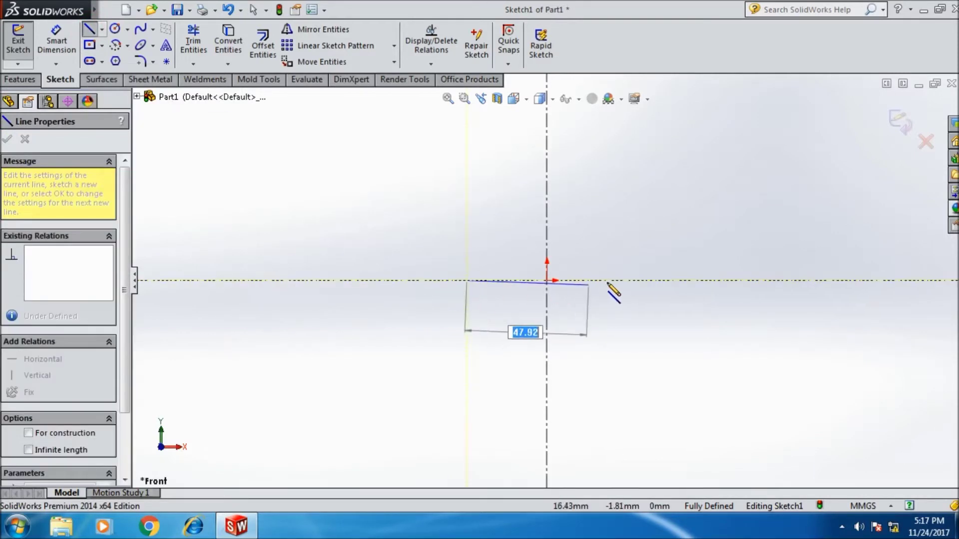
pyautogui.click(660, 281)
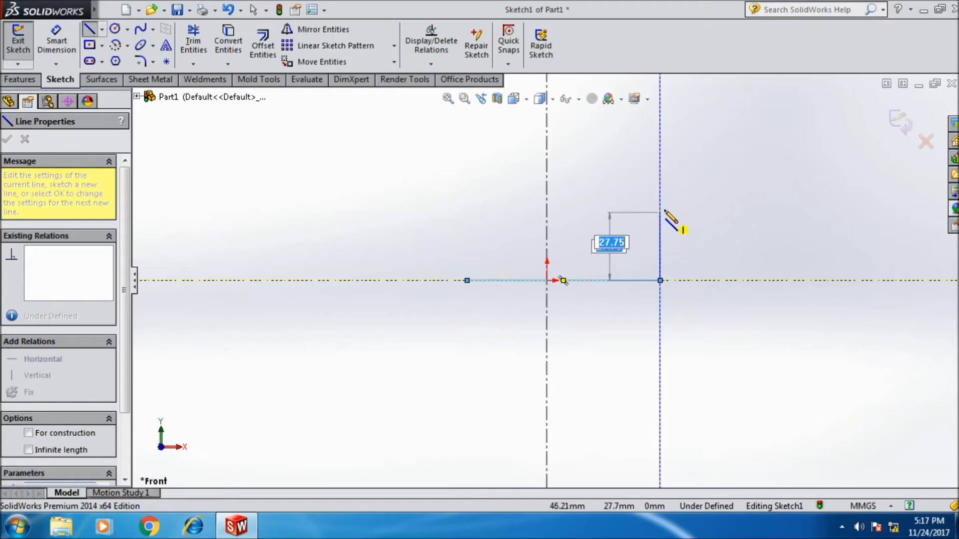
pyautogui.click(660, 191)
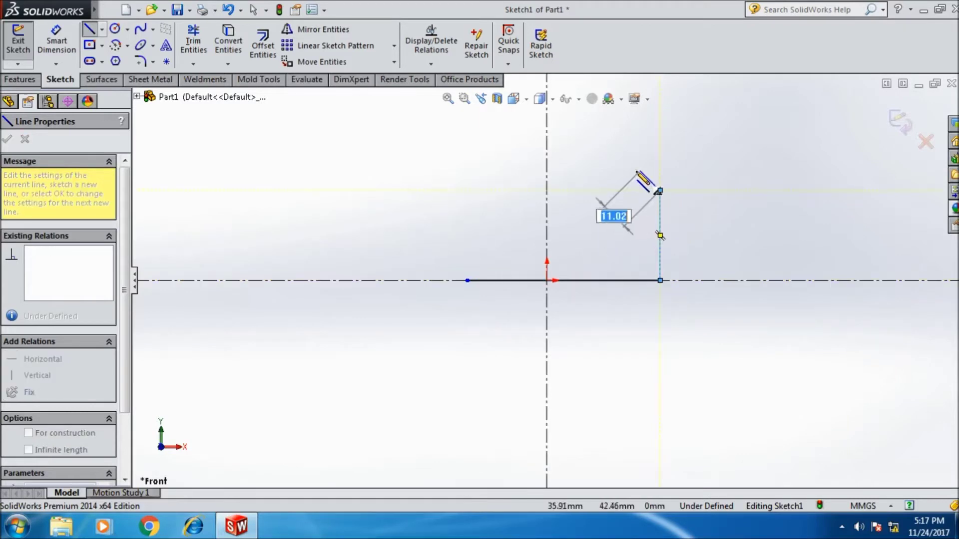
pyautogui.click(633, 165)
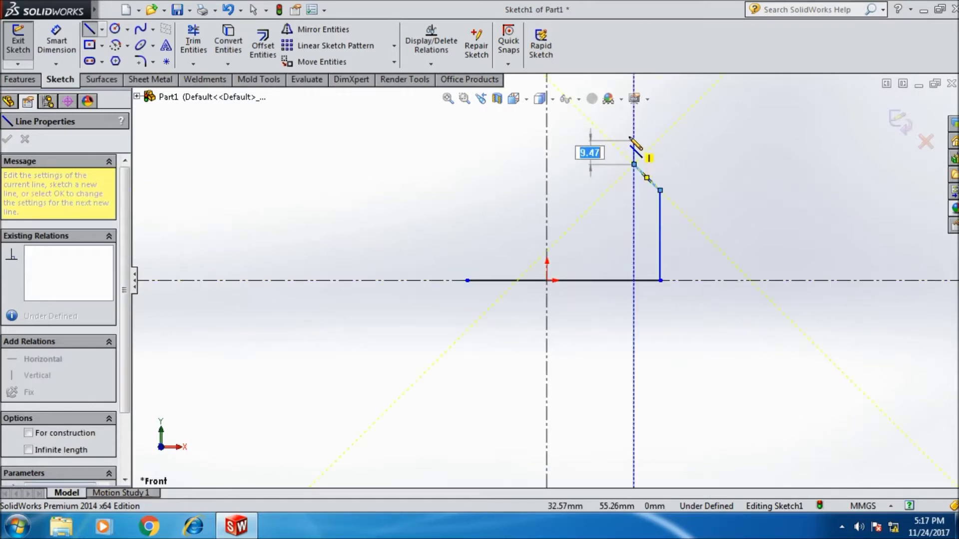
pyautogui.scroll(2, 633, 125)
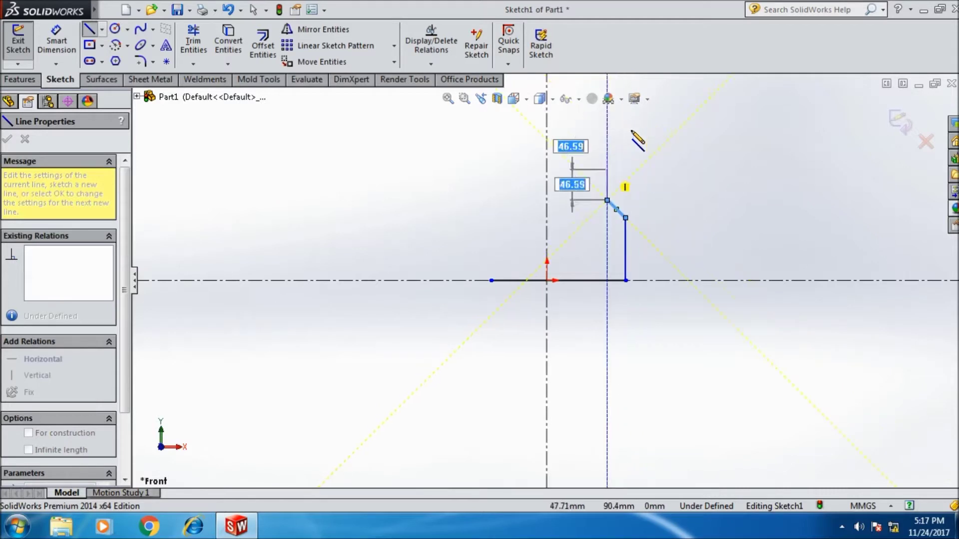
pyautogui.click(607, 162)
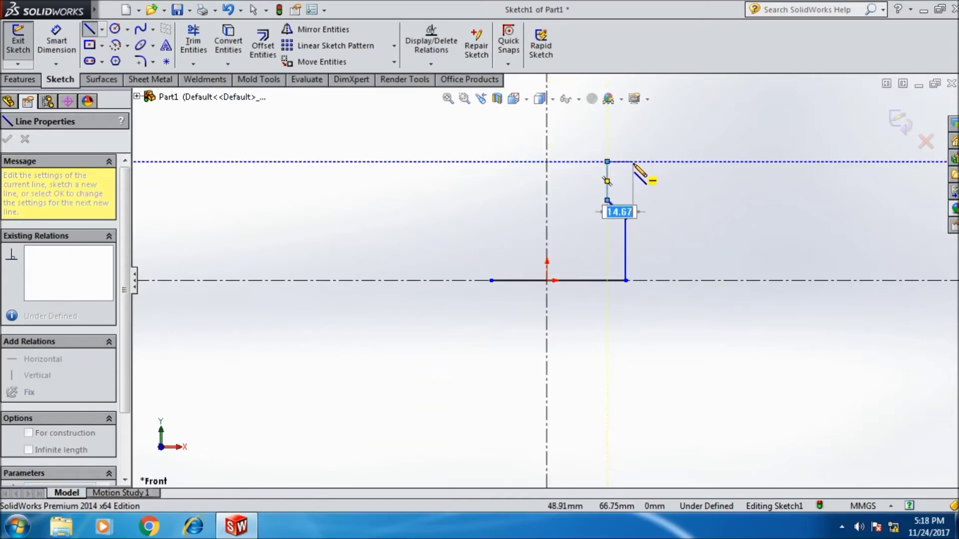
pyautogui.click(626, 161)
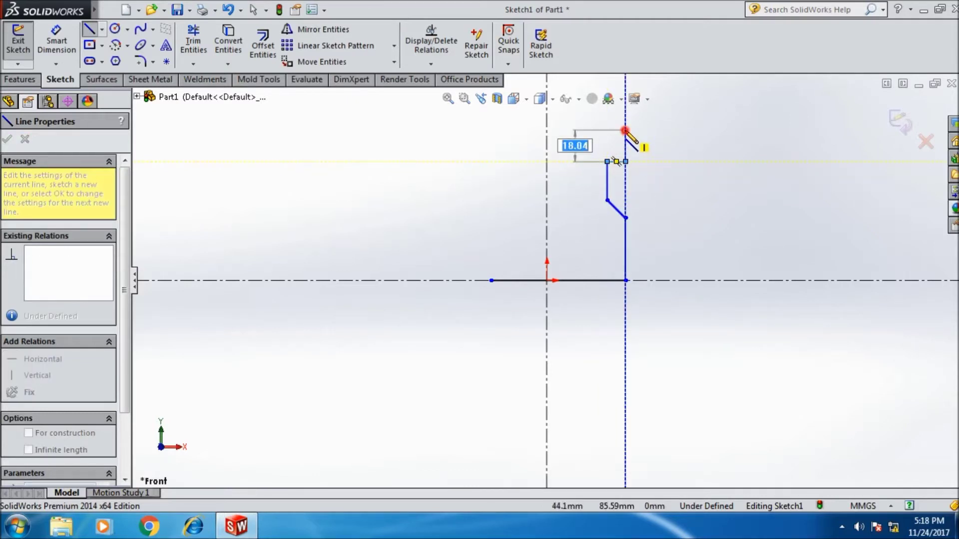
pyautogui.click(625, 130)
# Step: Draw the top edge and left stepped side, closing the profile at the bottom-left corner
pyautogui.click(491, 130)
pyautogui.click(491, 161)
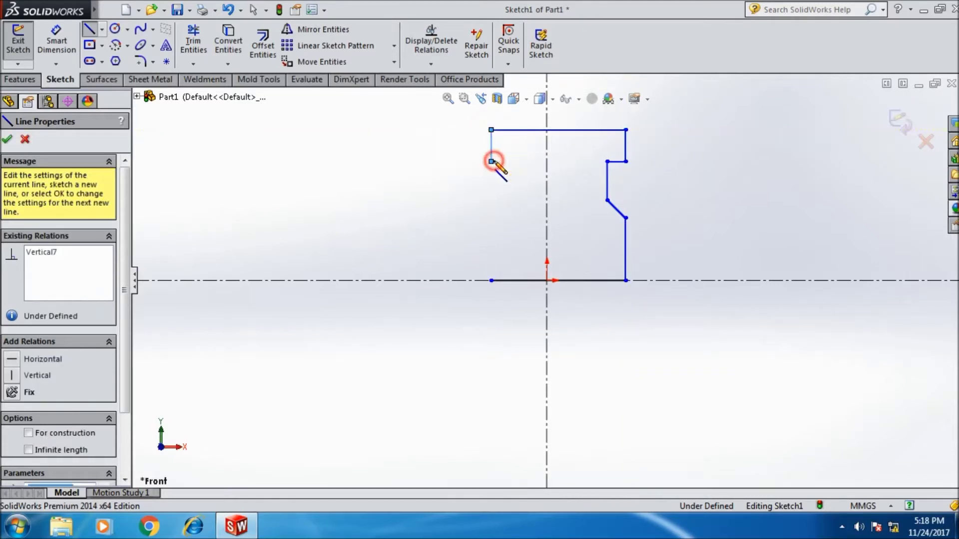
pyautogui.click(518, 162)
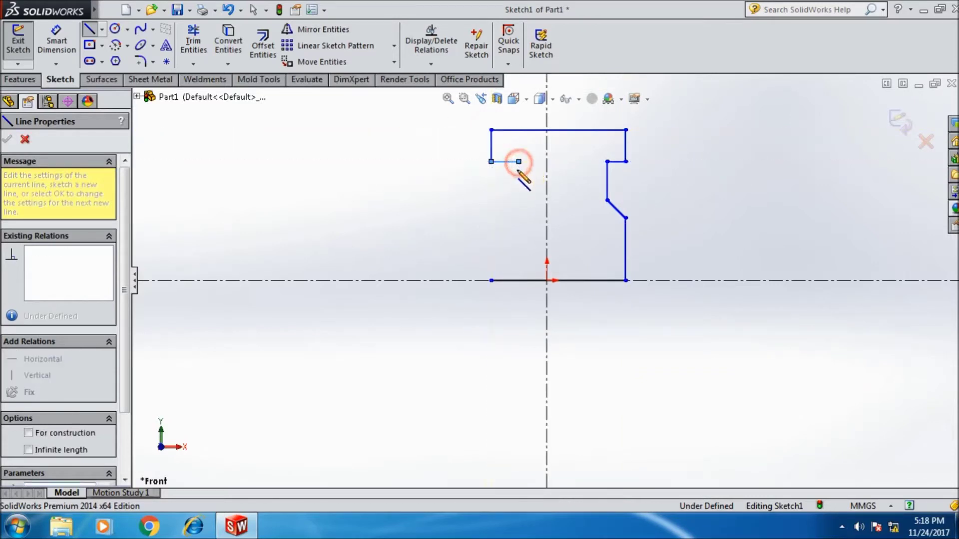
pyautogui.click(518, 200)
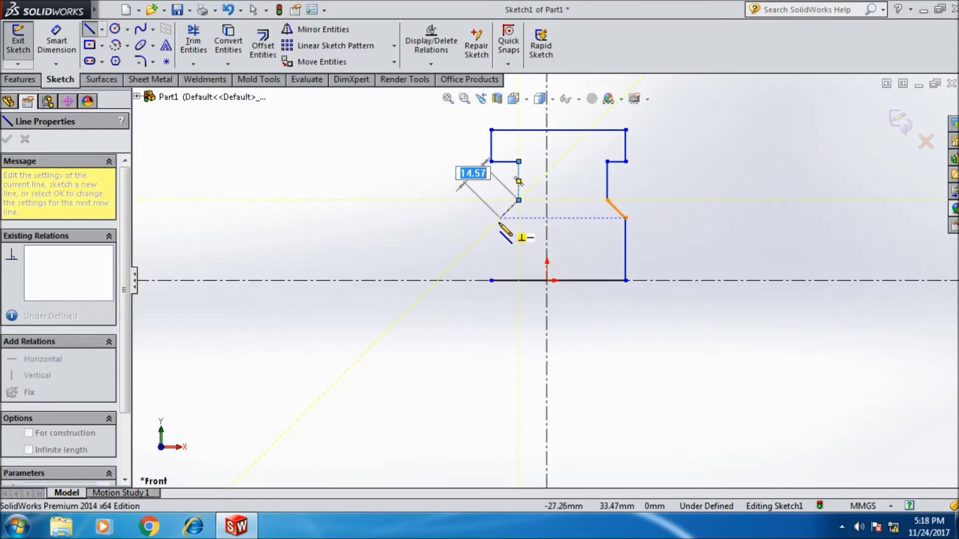
pyautogui.doubleClick(500, 218)
pyautogui.click(500, 218)
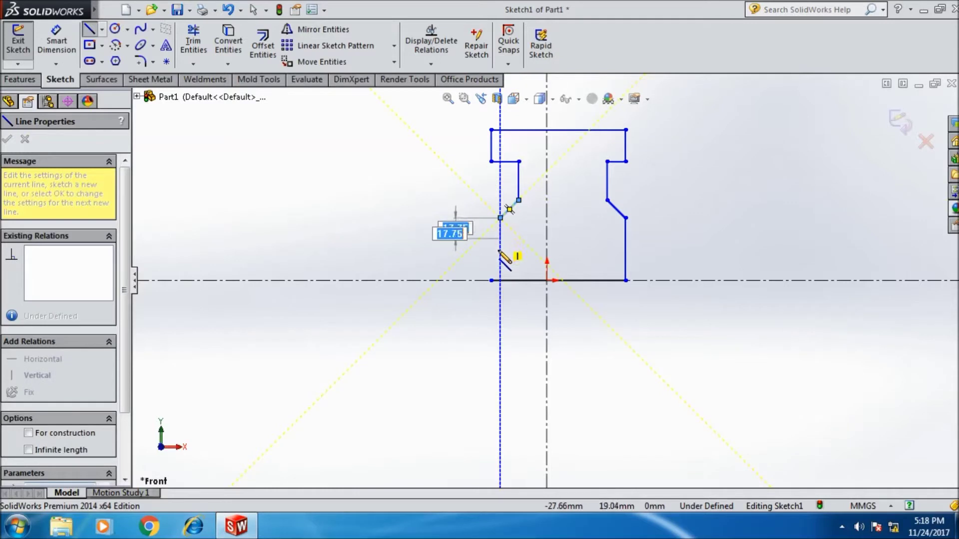
pyautogui.click(491, 280)
pyautogui.click(7, 141)
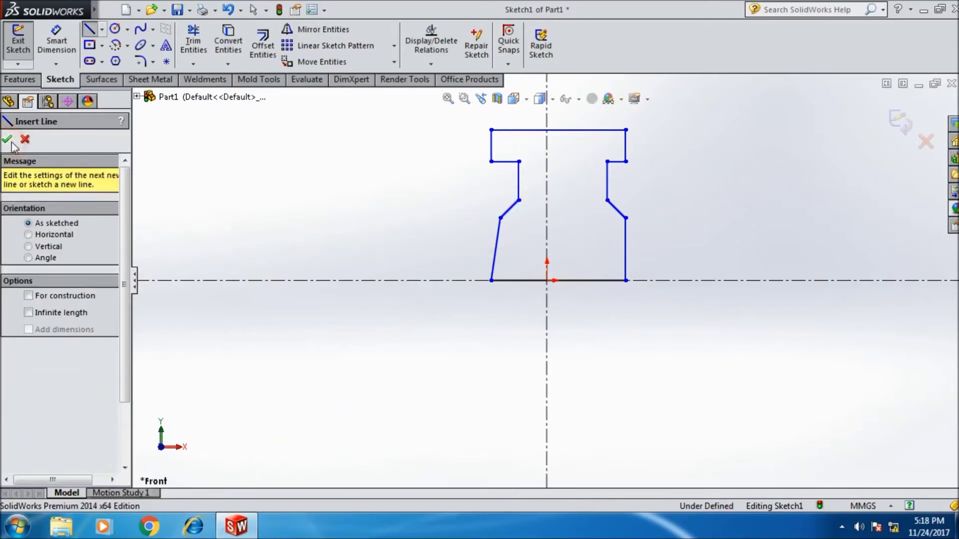
pyautogui.click(7, 141)
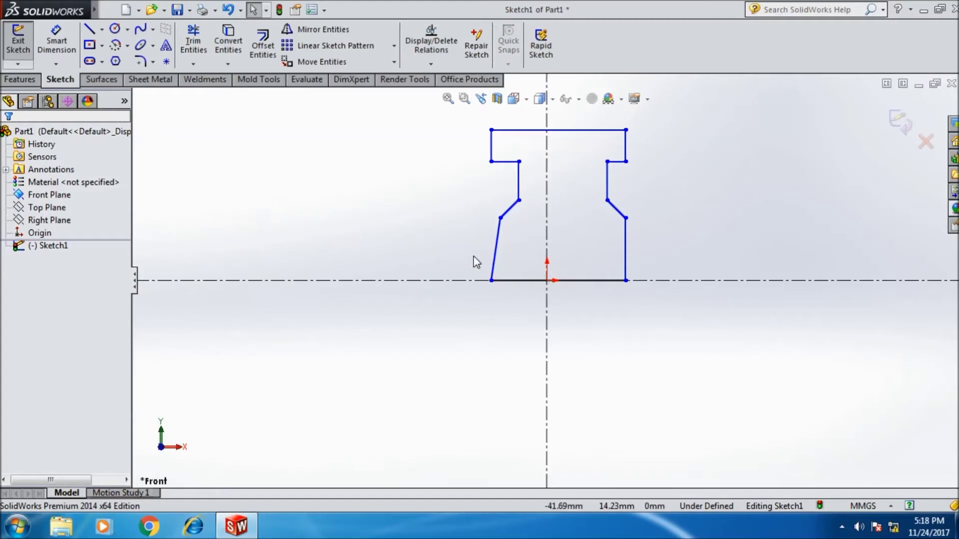
# Step: Make the lower left line vertical and the lower side edges symmetric
pyautogui.click(493, 268)
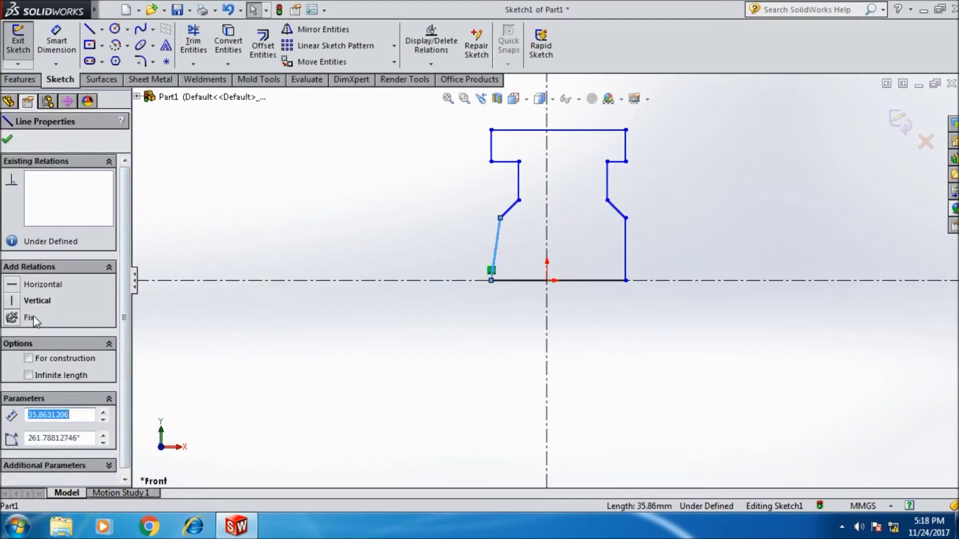
pyautogui.click(31, 300)
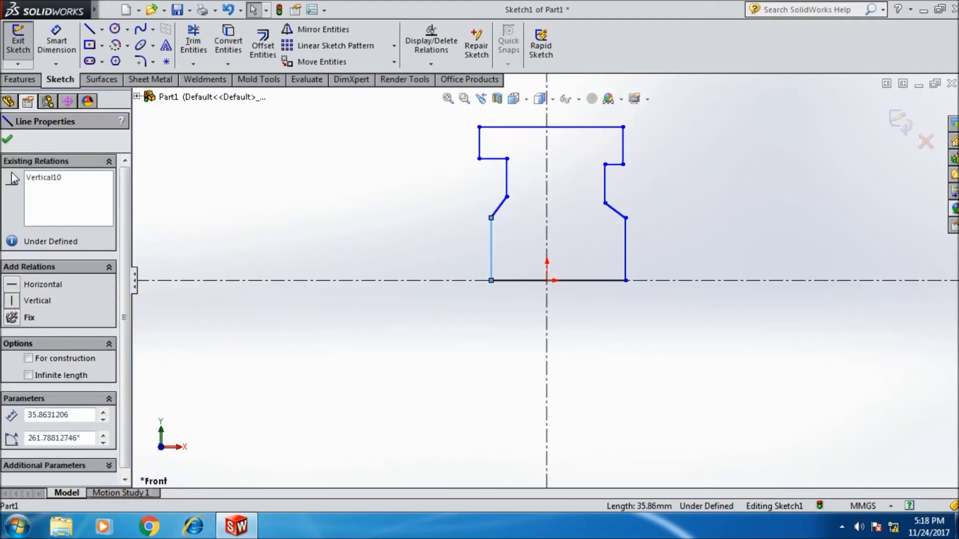
pyautogui.click(7, 140)
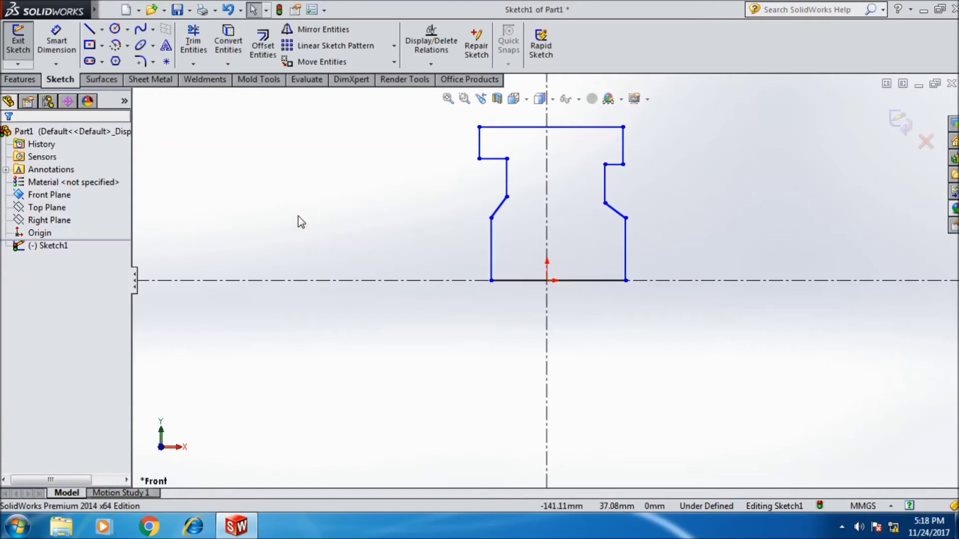
pyautogui.click(490, 261)
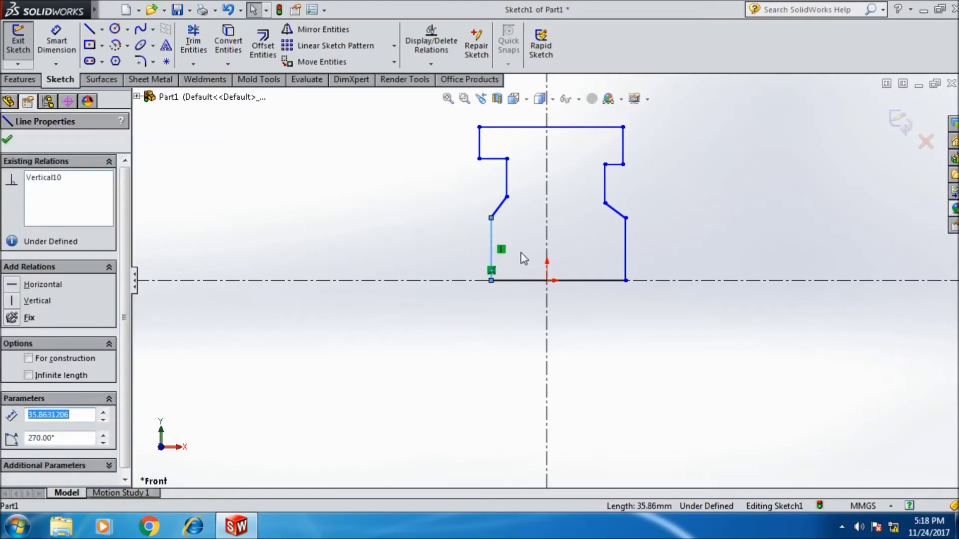
pyautogui.keyDown('ctrl'); pyautogui.click(584, 280); pyautogui.keyUp('ctrl')
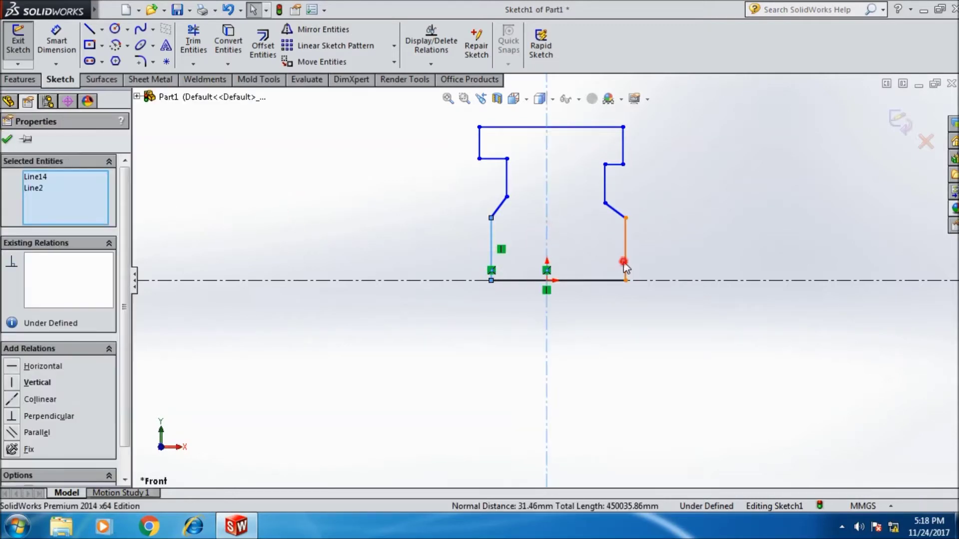
pyautogui.keyDown('ctrl'); pyautogui.click(625, 263); pyautogui.keyUp('ctrl')
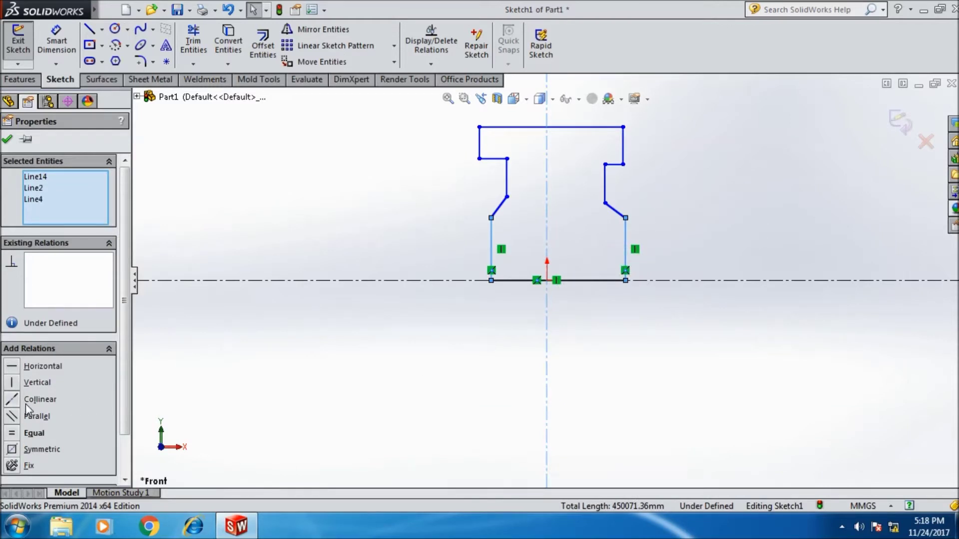
pyautogui.click(40, 449)
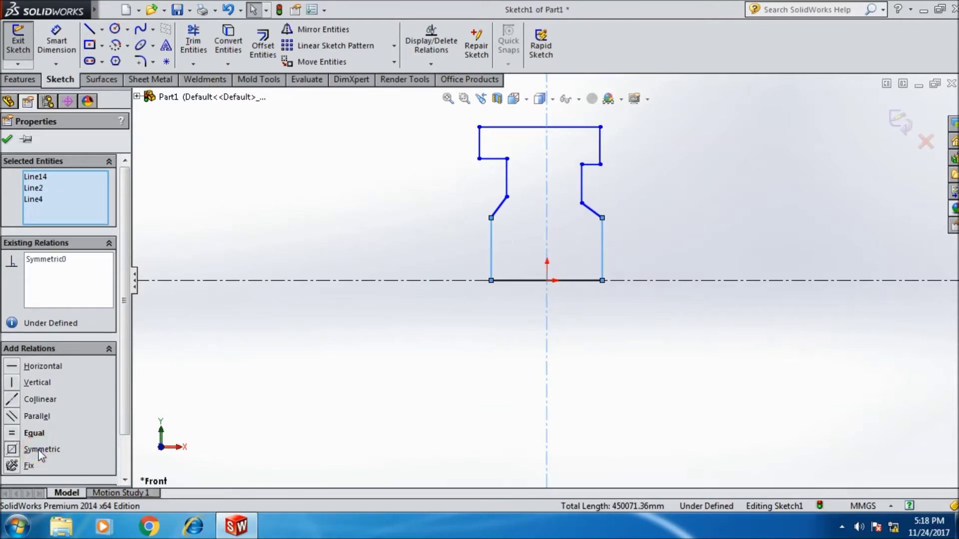
pyautogui.click(7, 141)
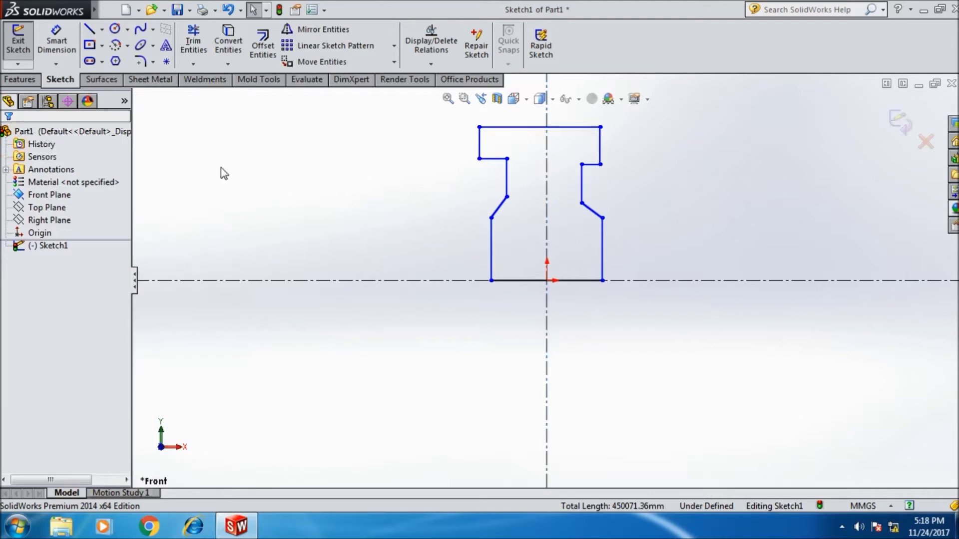
# Step: Make the upper short edges and the neck edges symmetric about the vertical centerline
pyautogui.click(479, 149)
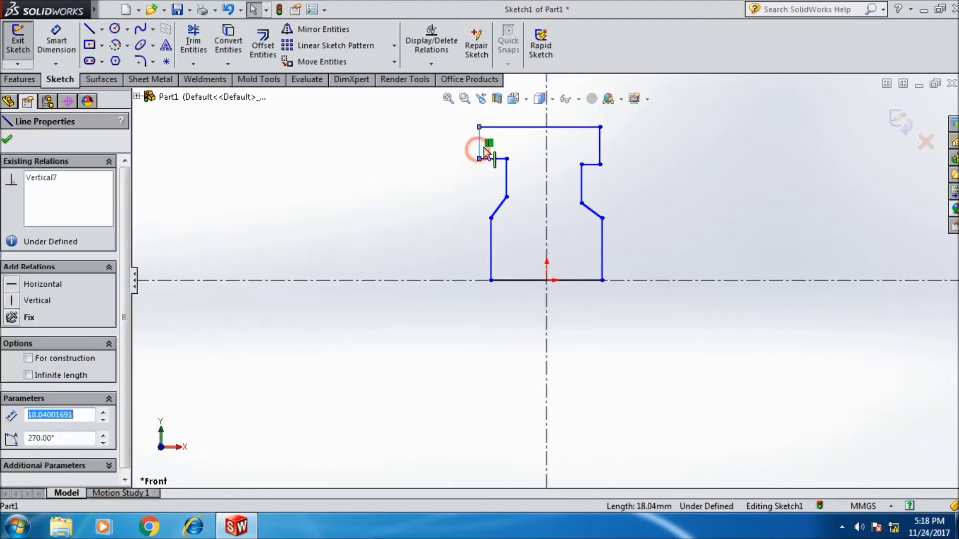
pyautogui.keyDown('ctrl'); pyautogui.click(546, 155); pyautogui.keyUp('ctrl')
pyautogui.keyDown('ctrl'); pyautogui.click(600, 151); pyautogui.keyUp('ctrl')
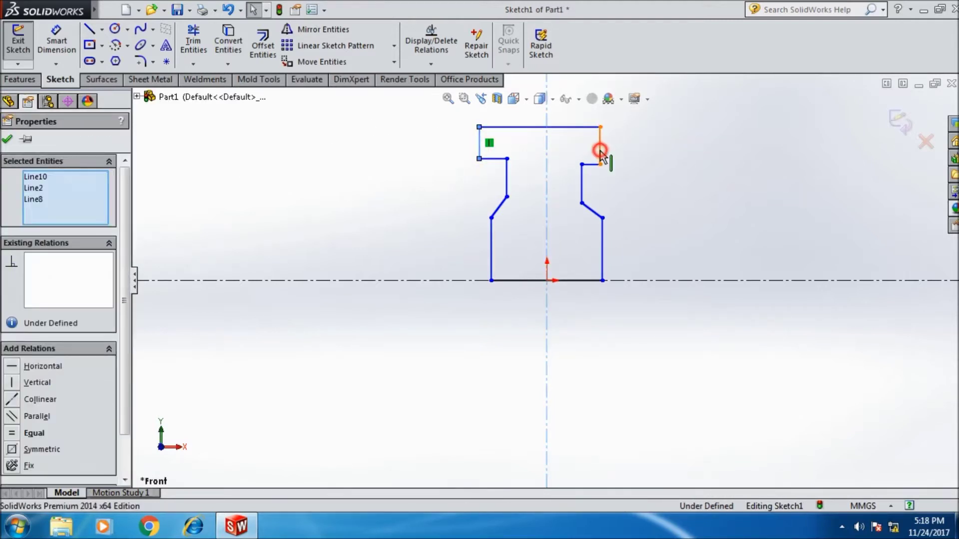
pyautogui.click(29, 450)
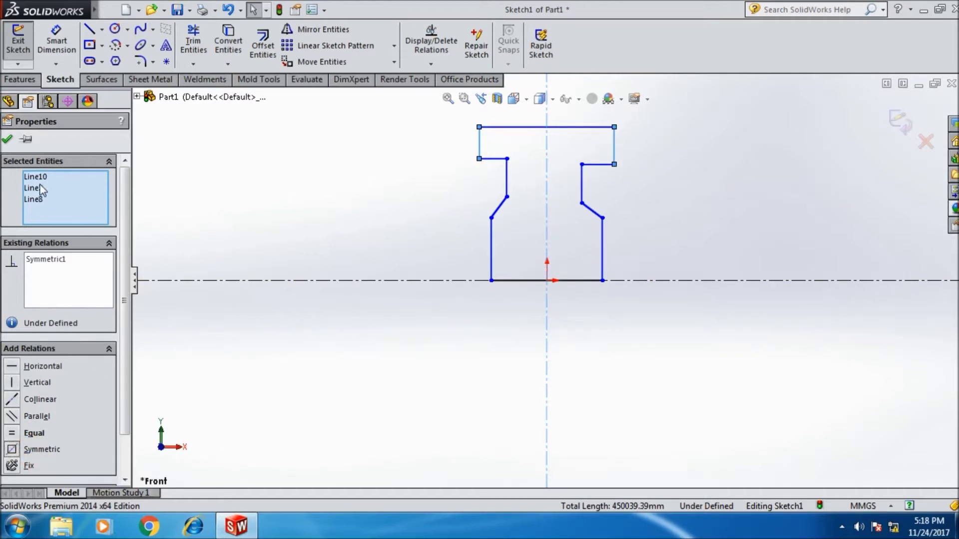
pyautogui.click(7, 140)
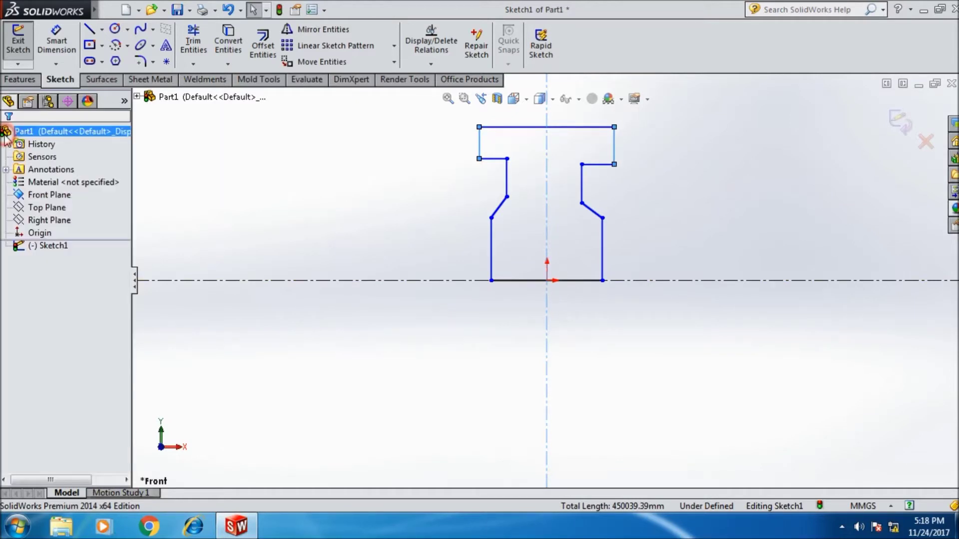
pyautogui.click(507, 184)
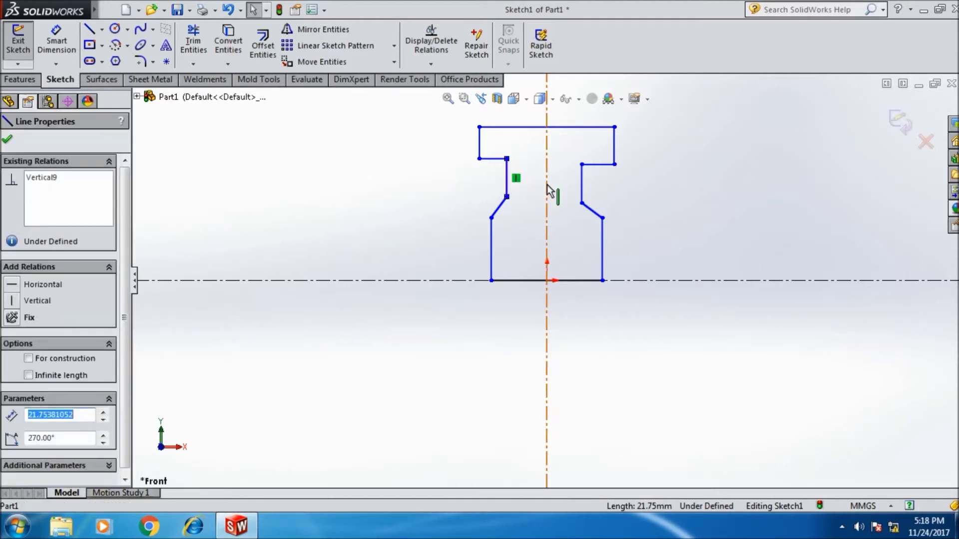
pyautogui.keyDown('ctrl'); pyautogui.click(547, 184); pyautogui.keyUp('ctrl')
pyautogui.keyDown('ctrl'); pyautogui.click(582, 188); pyautogui.keyUp('ctrl')
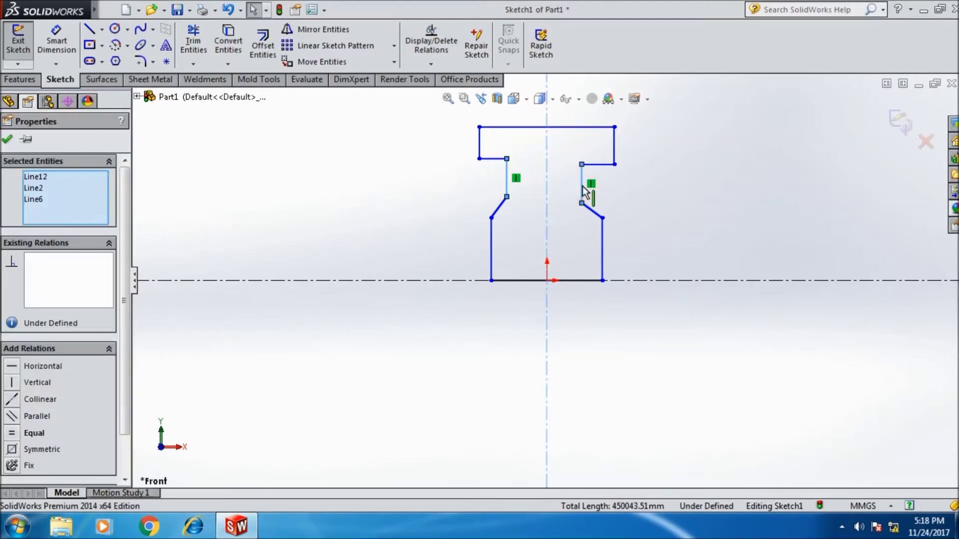
pyautogui.click(42, 449)
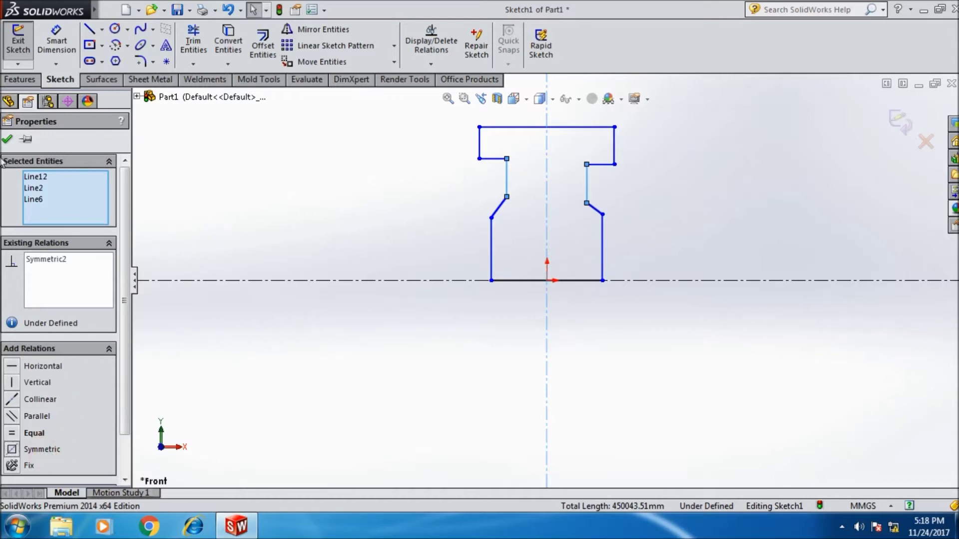
pyautogui.click(7, 140)
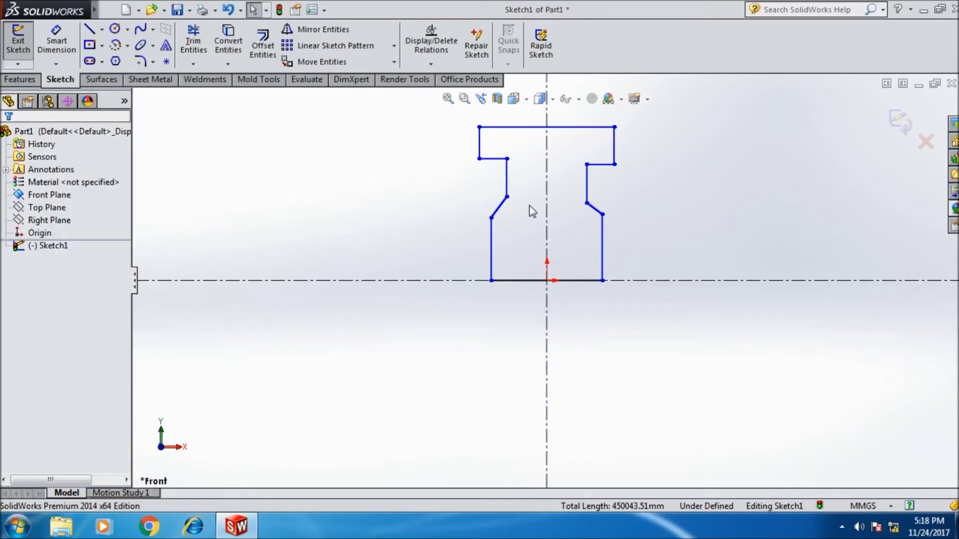
# Step: Make the two step ledges collinear and level the slant-to-neck corners horizontally
pyautogui.click(497, 159)
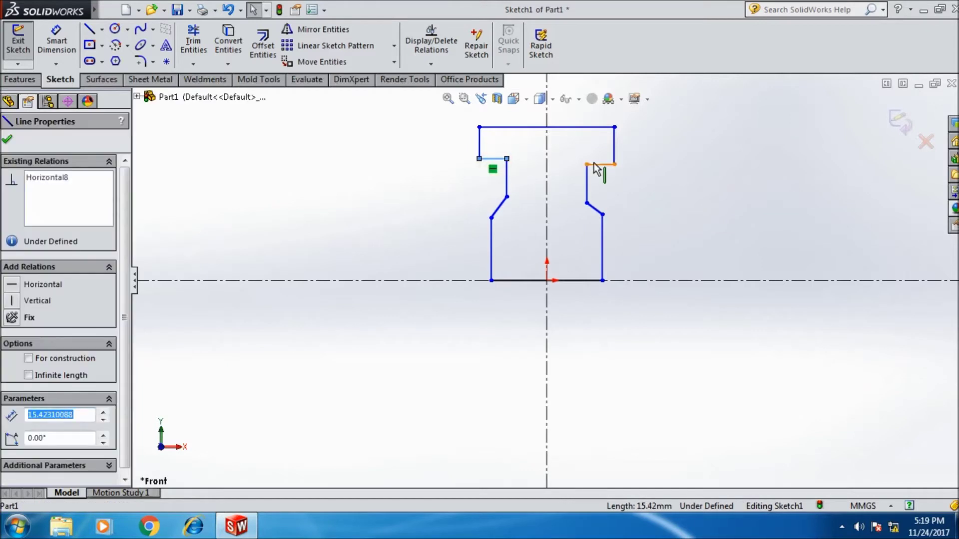
pyautogui.keyDown('ctrl'); pyautogui.click(594, 163); pyautogui.keyUp('ctrl')
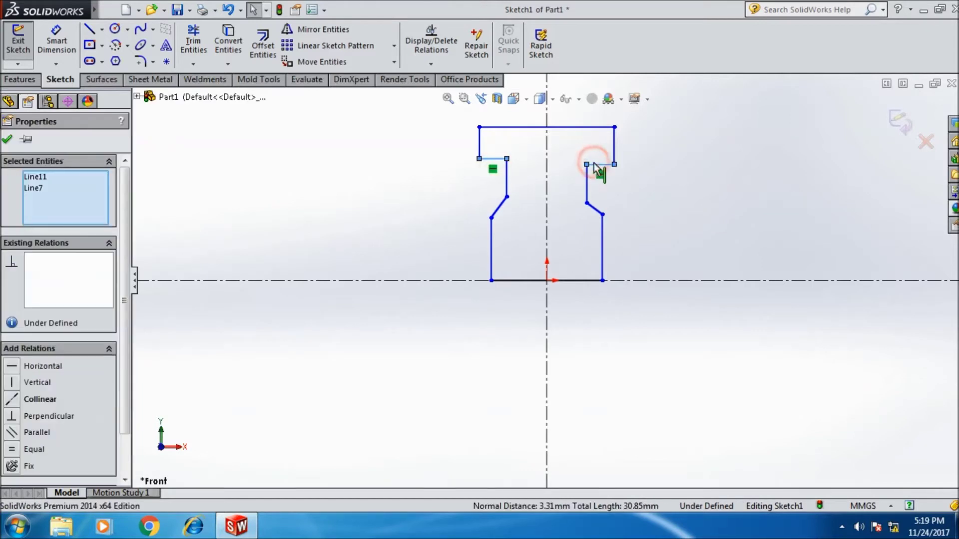
pyautogui.click(36, 402)
pyautogui.click(7, 141)
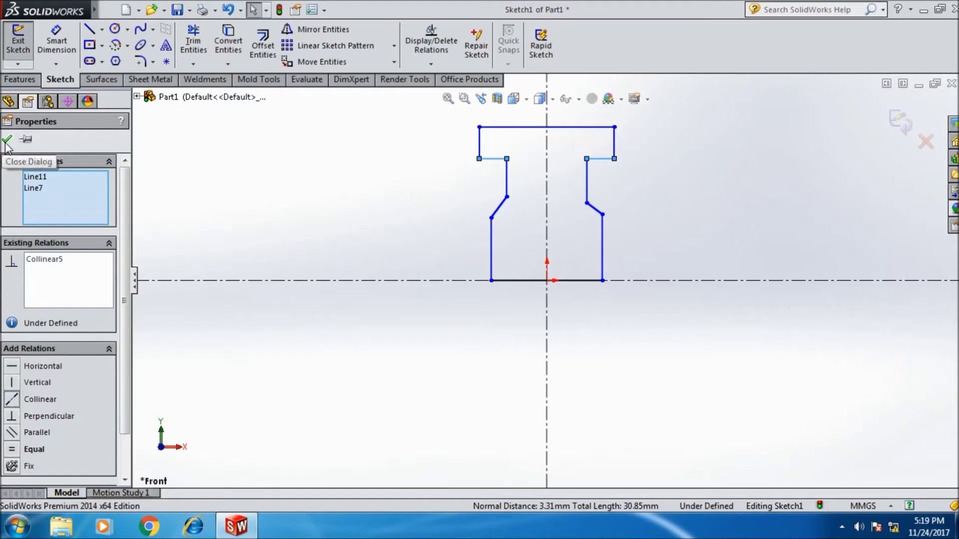
pyautogui.click(506, 197)
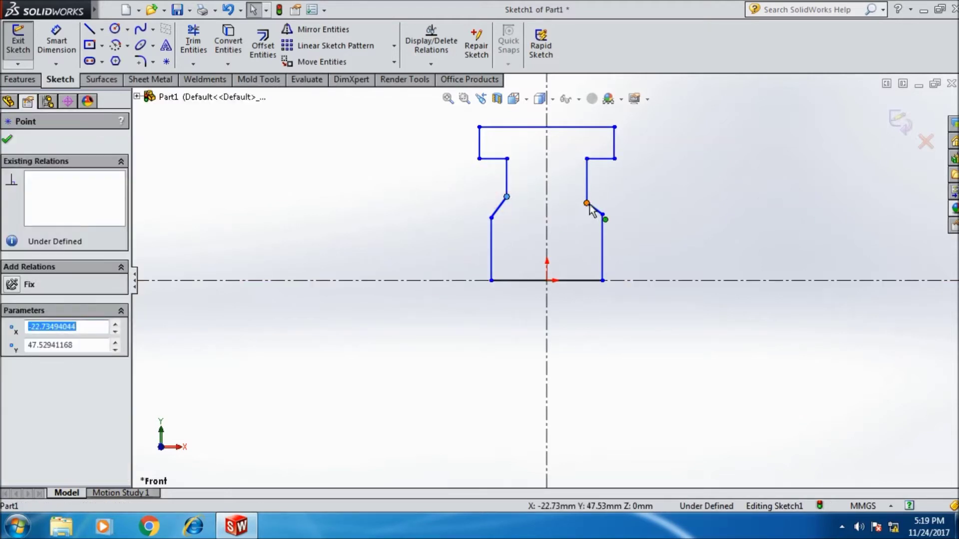
pyautogui.keyDown('ctrl'); pyautogui.click(587, 204); pyautogui.keyUp('ctrl')
pyautogui.click(43, 366)
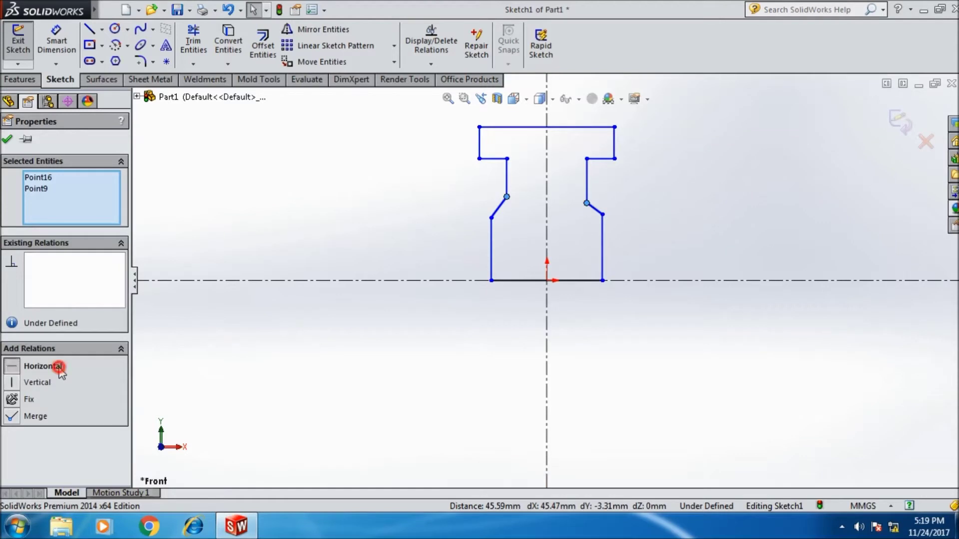
pyautogui.click(7, 141)
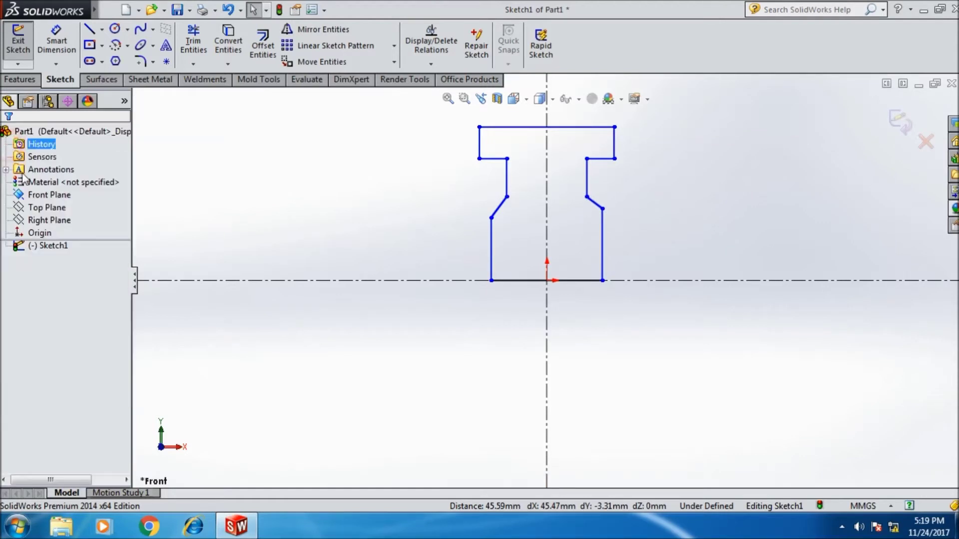
pyautogui.click(63, 45)
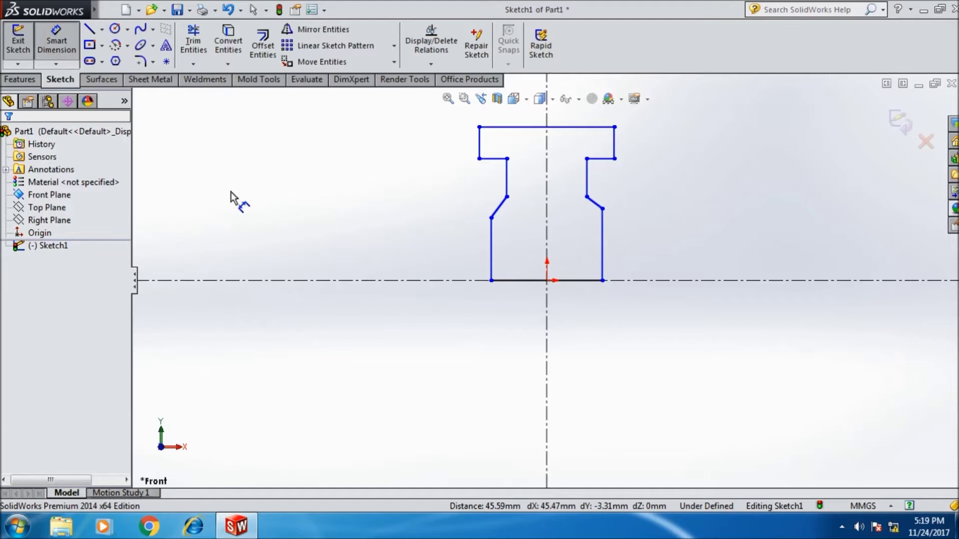
# Step: Dimension the profile's bottom width as 96.59
pyautogui.click(522, 280)
pyautogui.click(521, 320)
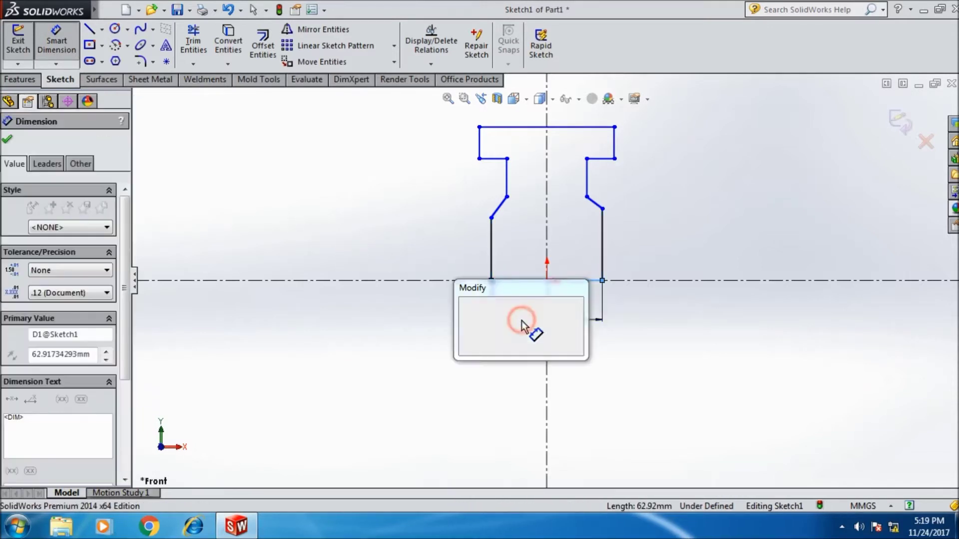
pyautogui.write('96.59')
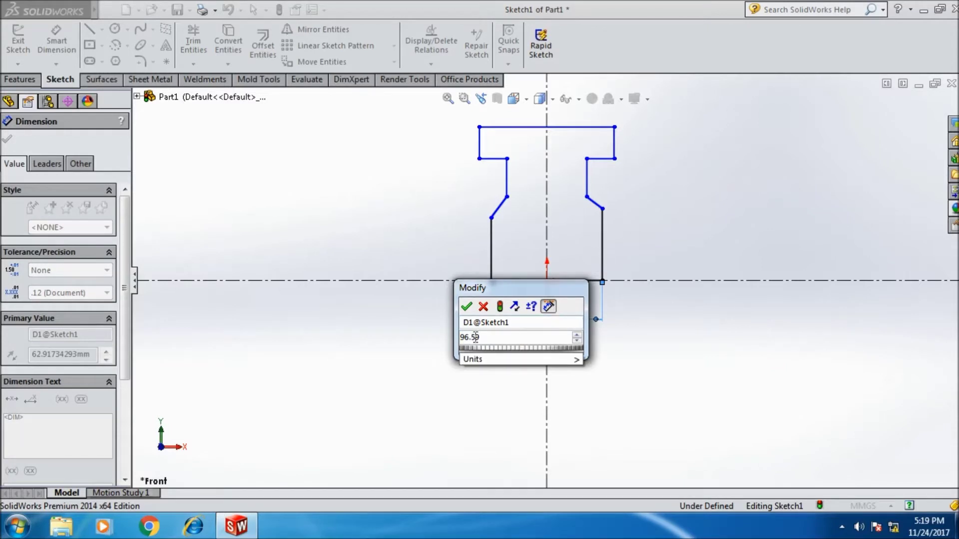
pyautogui.click(466, 306)
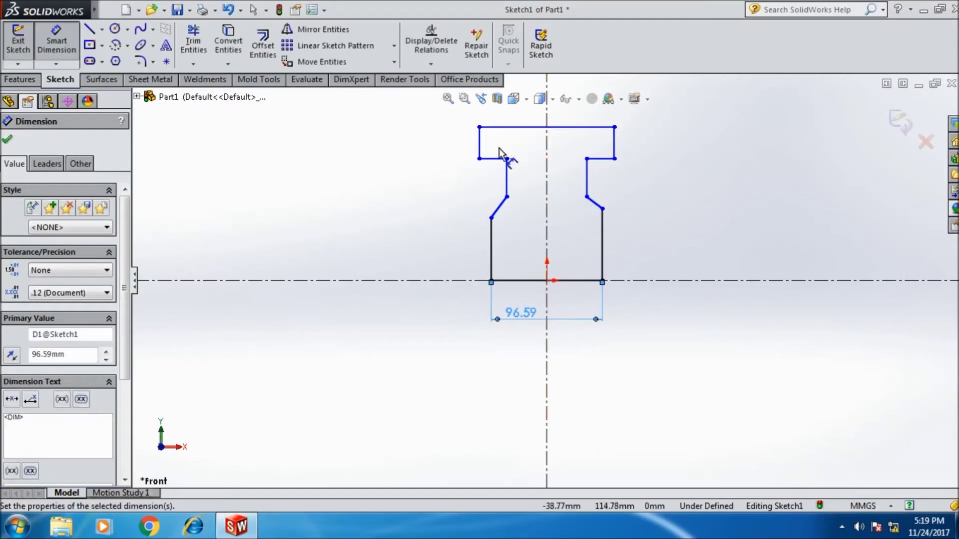
# Step: Make the flange's outer left edge collinear with the lower left side
pyautogui.click(9, 142)
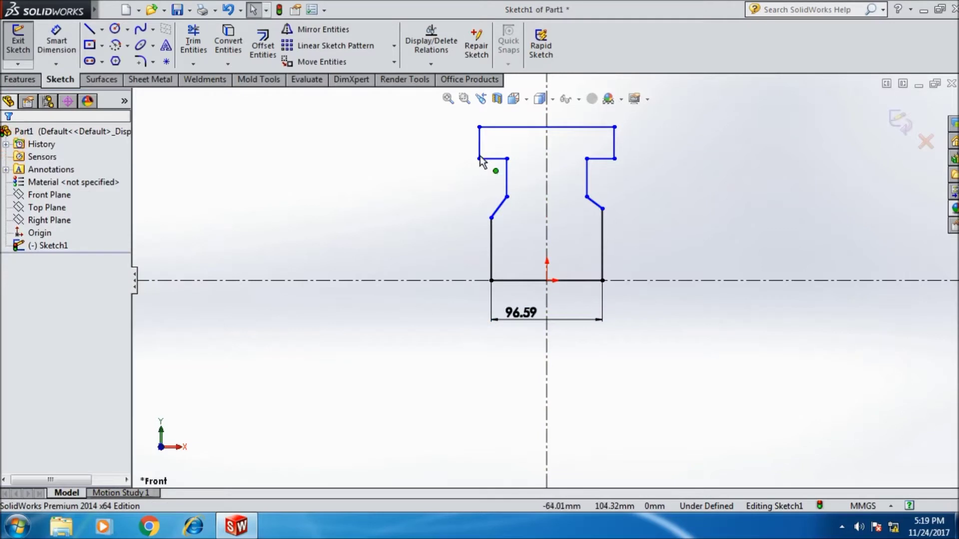
pyautogui.click(480, 148)
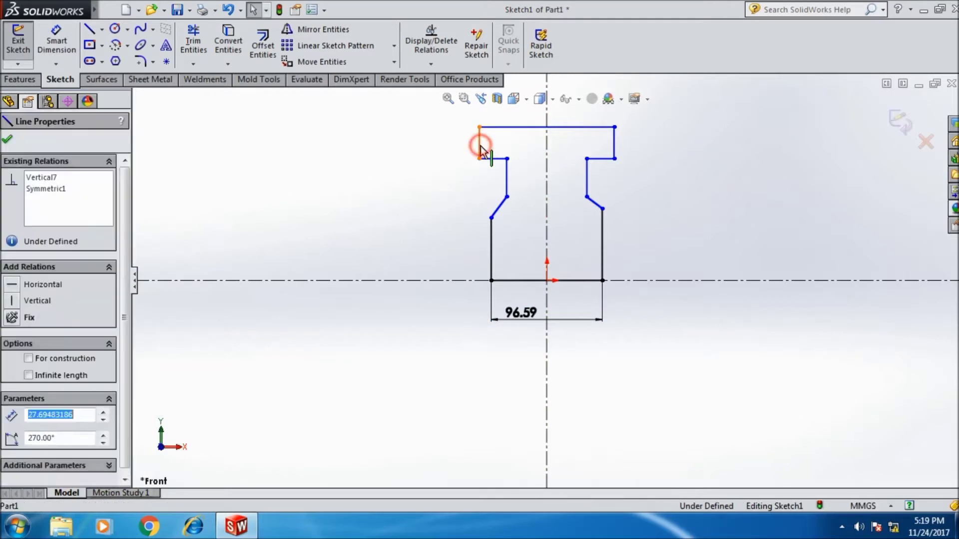
pyautogui.keyDown('ctrl'); pyautogui.click(498, 254); pyautogui.keyUp('ctrl')
pyautogui.click(40, 400)
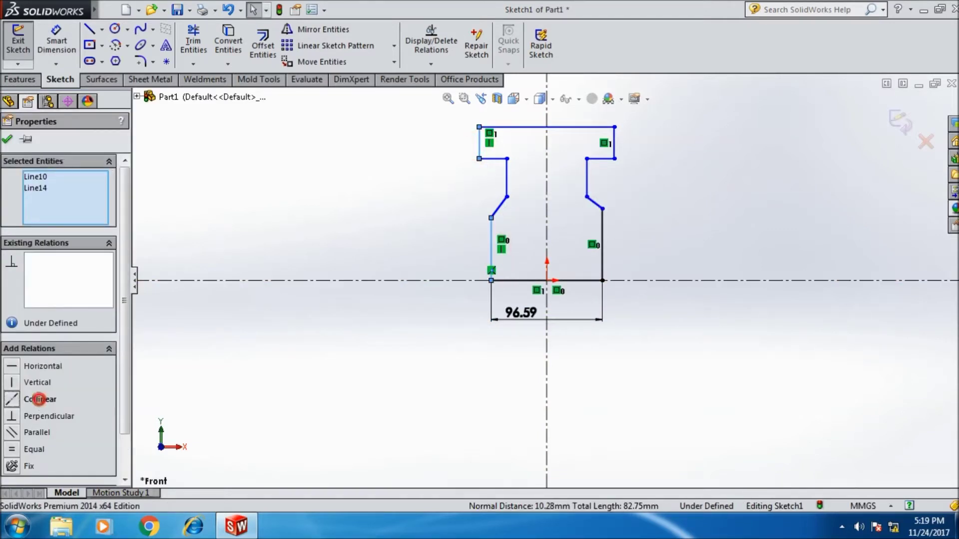
pyautogui.click(8, 139)
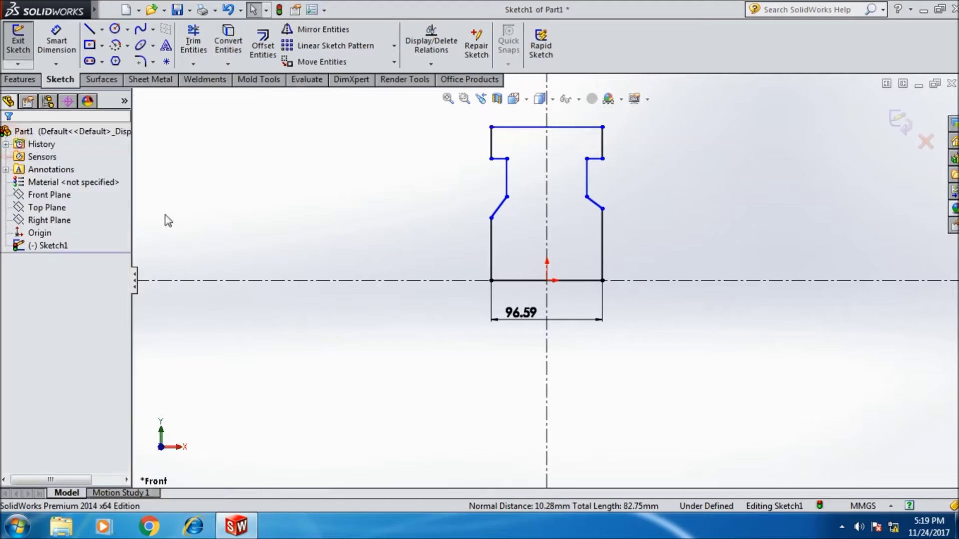
# Step: Dimension the overall height from centerline as 135 (270/2) and the lower right side as 50
pyautogui.click(56, 41)
pyautogui.click(520, 125)
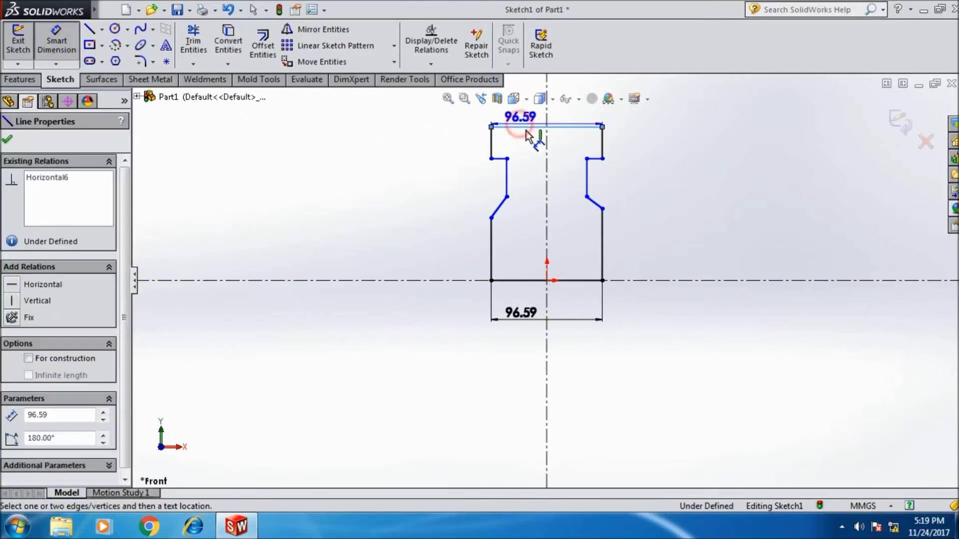
pyautogui.click(668, 278)
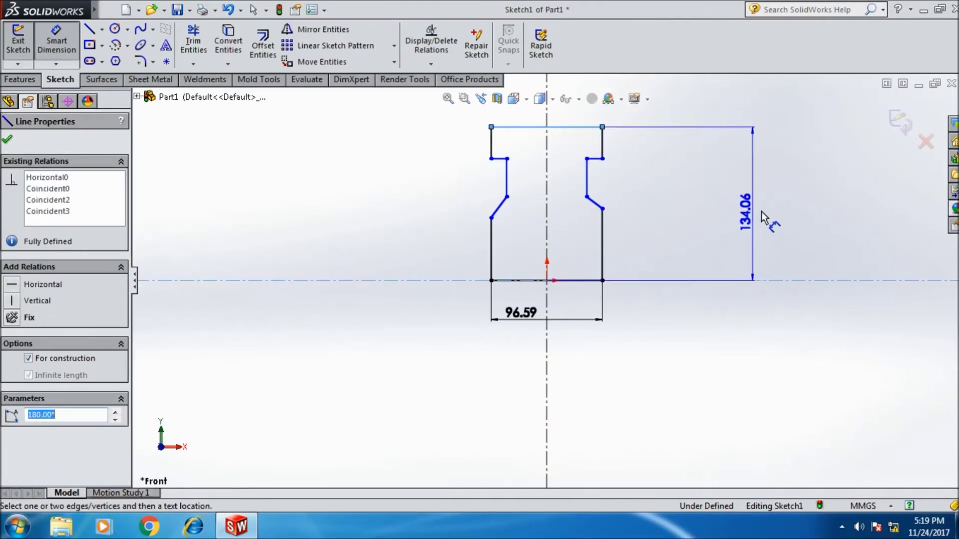
pyautogui.click(763, 211)
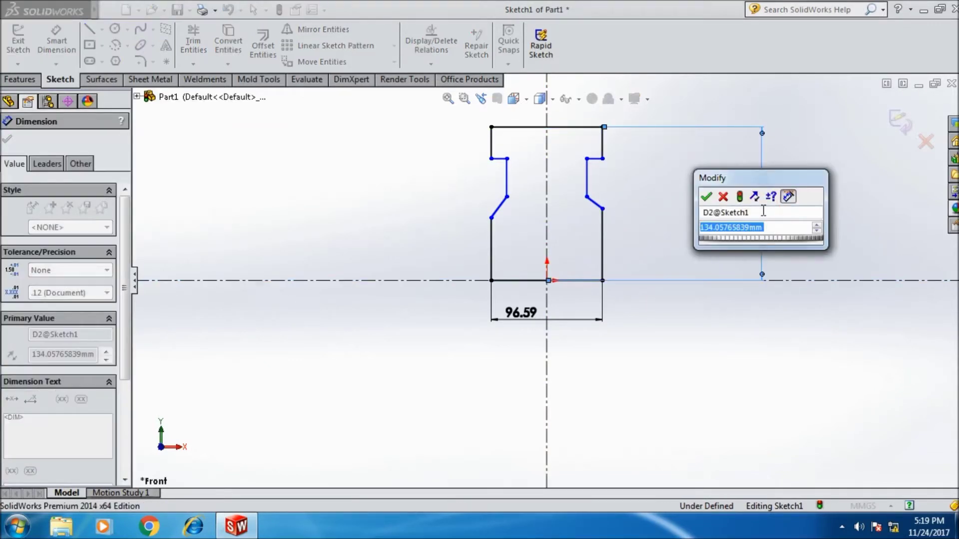
pyautogui.write('270/2')
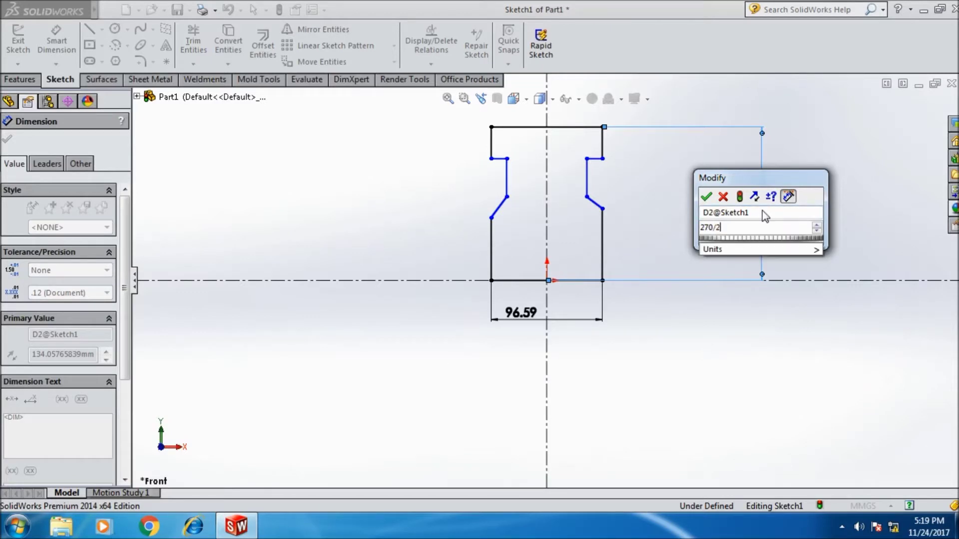
pyautogui.click(706, 197)
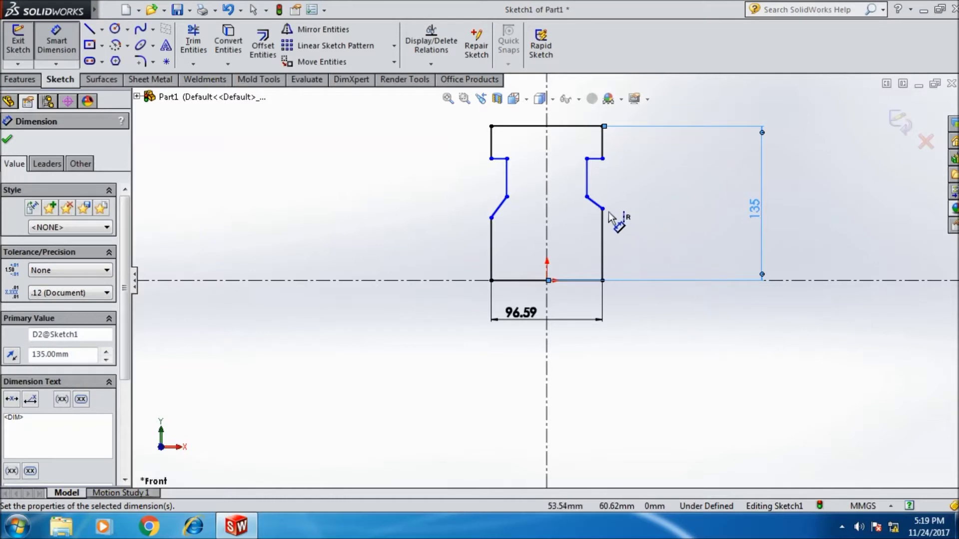
pyautogui.click(601, 229)
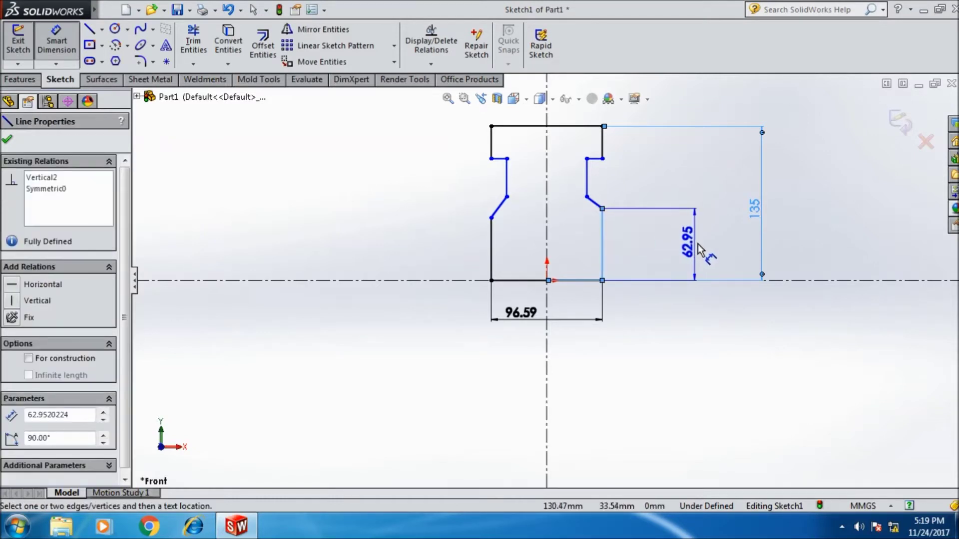
pyautogui.click(698, 243)
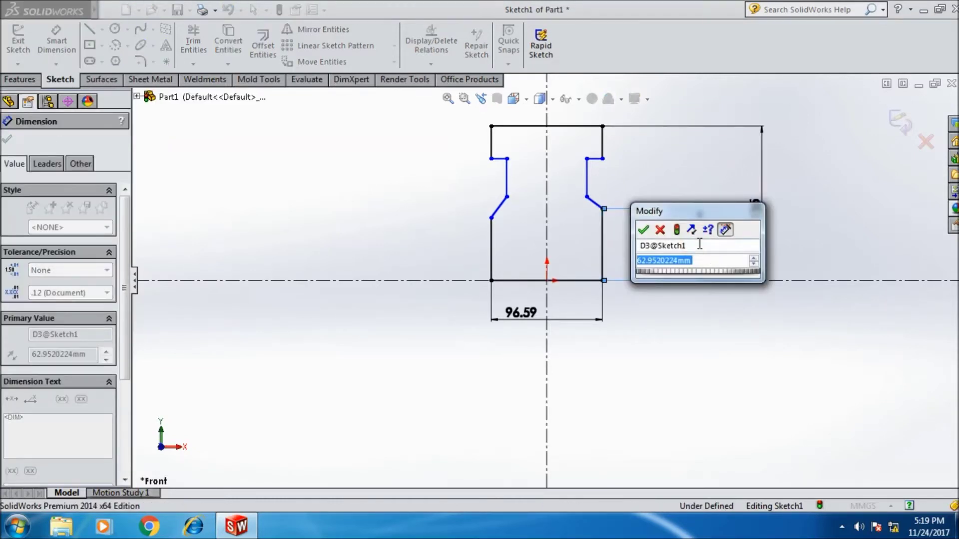
pyautogui.write('50')
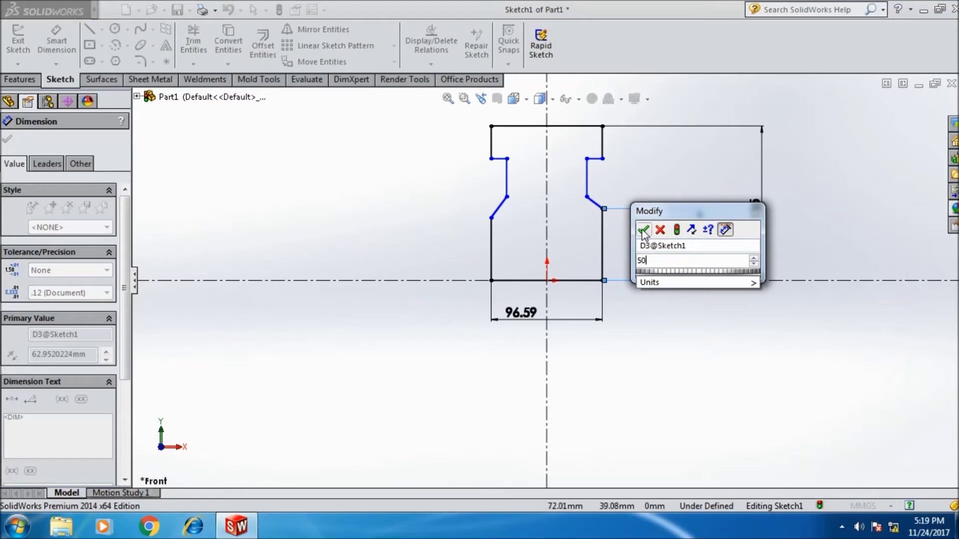
pyautogui.click(643, 230)
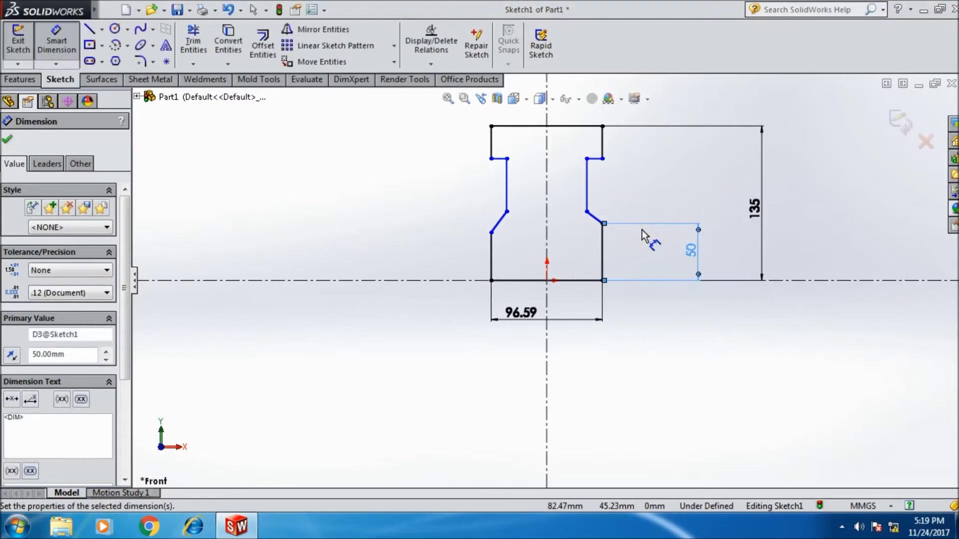
# Step: Dimension the gap between the two inner neck lines as 32.2 mm
pyautogui.scroll(-1, 545, 212)
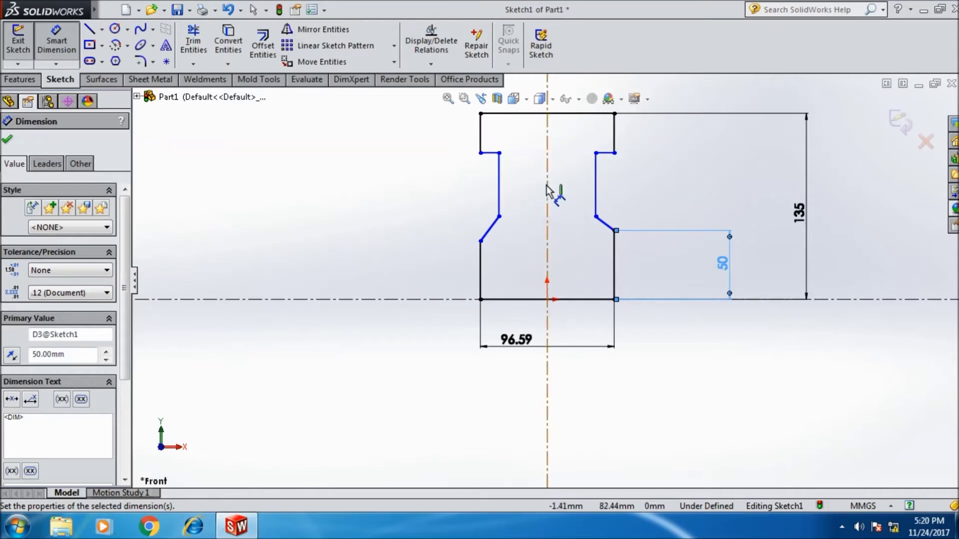
pyautogui.click(499, 200)
pyautogui.click(595, 197)
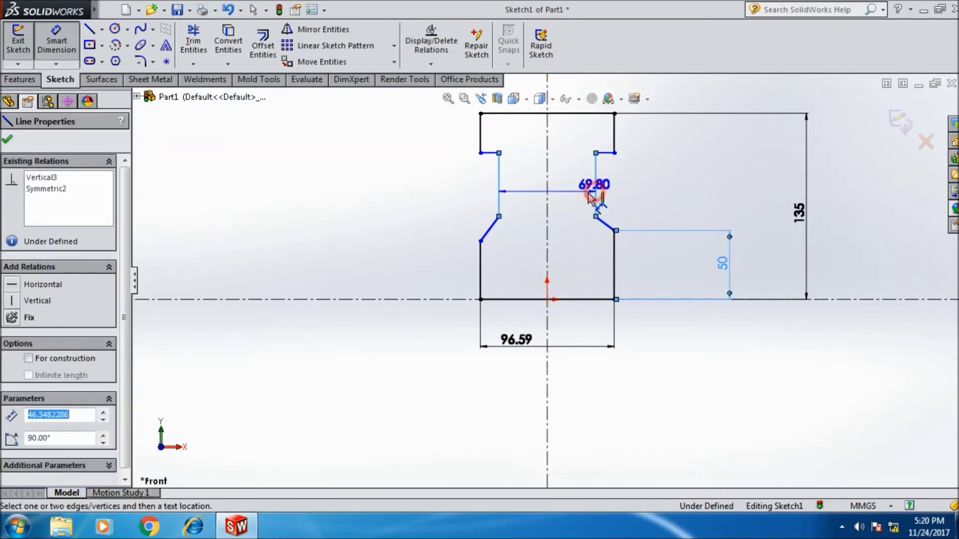
pyautogui.click(567, 188)
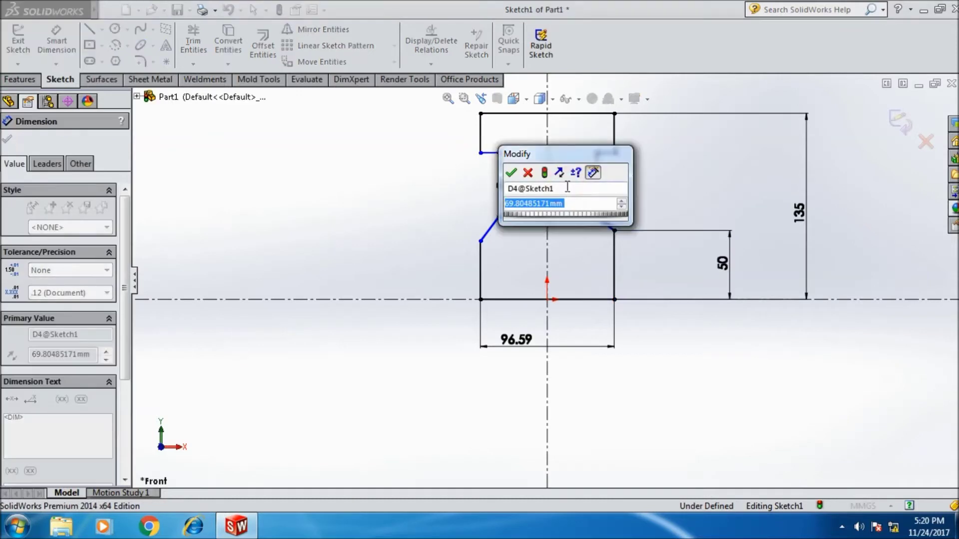
pyautogui.write('32.')
pyautogui.write('2')
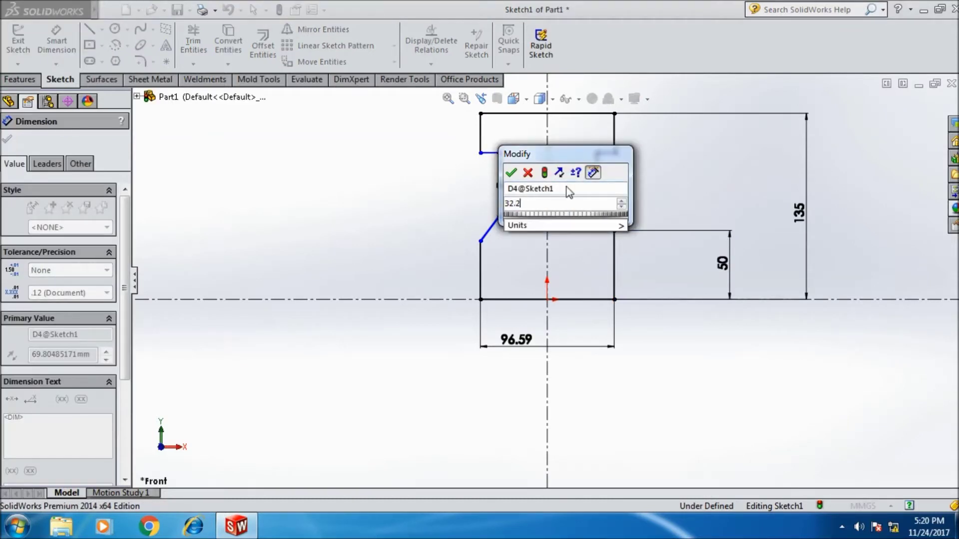
pyautogui.click(512, 175)
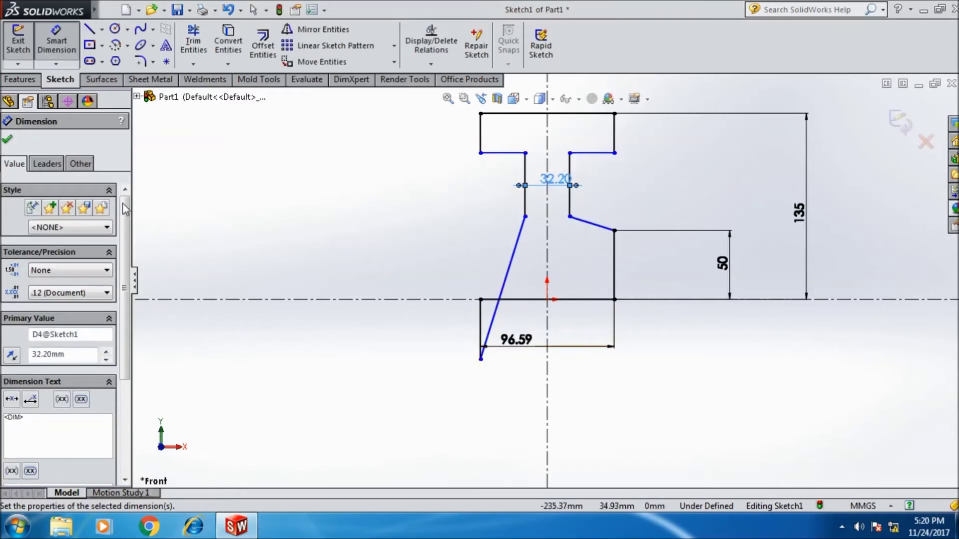
pyautogui.click(7, 141)
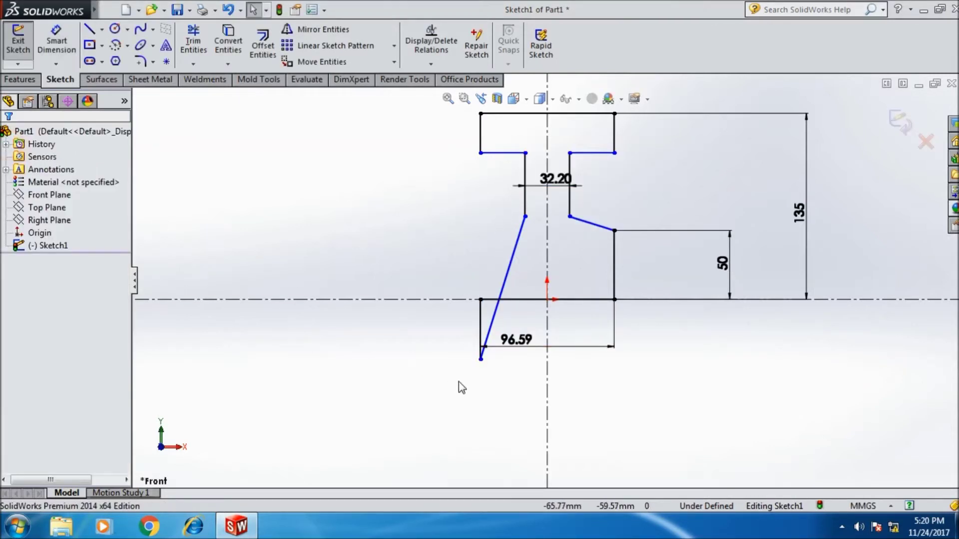
# Step: Drag the stray lower-left endpoint back up and level it with the right endpoint
pyautogui.moveTo(479, 359); pyautogui.dragTo(490, 238)
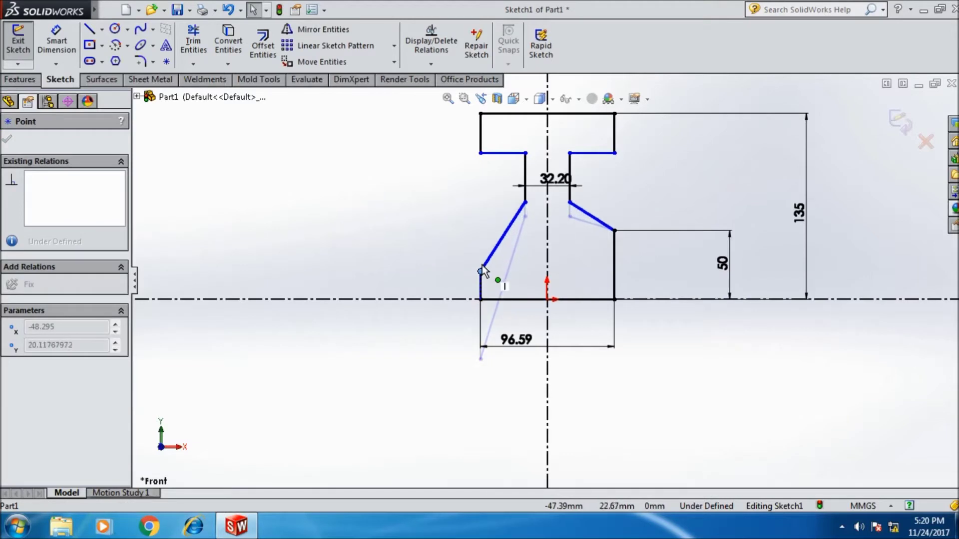
pyautogui.moveTo(491, 238); pyautogui.dragTo(492, 249)
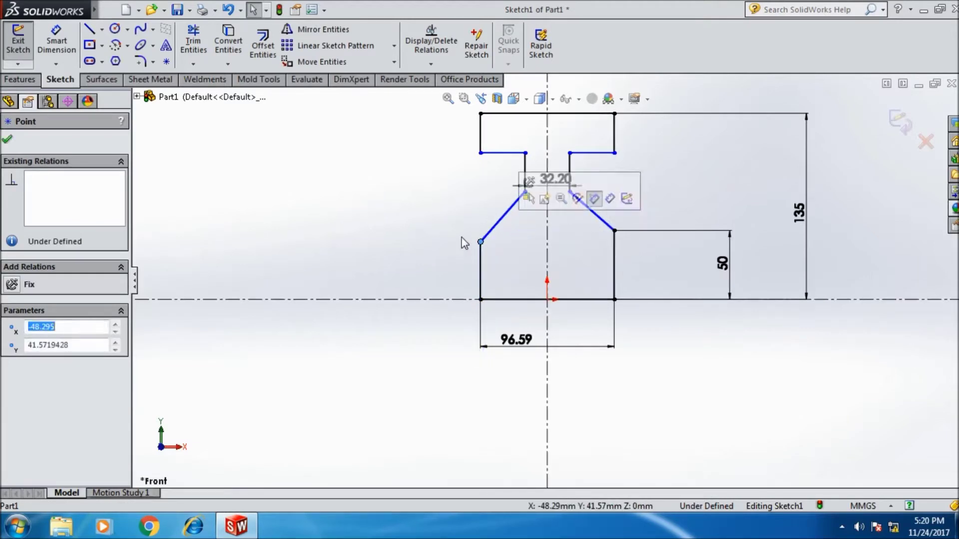
pyautogui.click(8, 141)
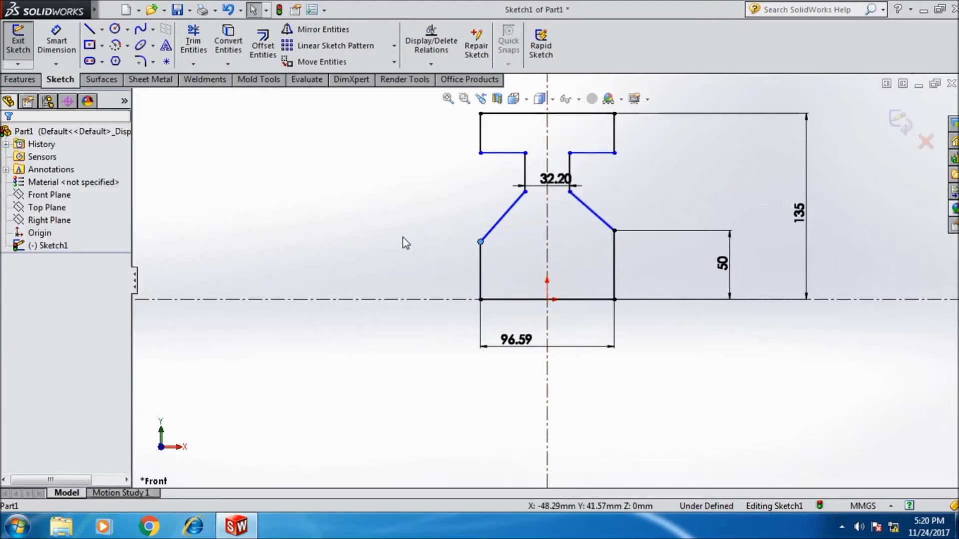
pyautogui.click(481, 242)
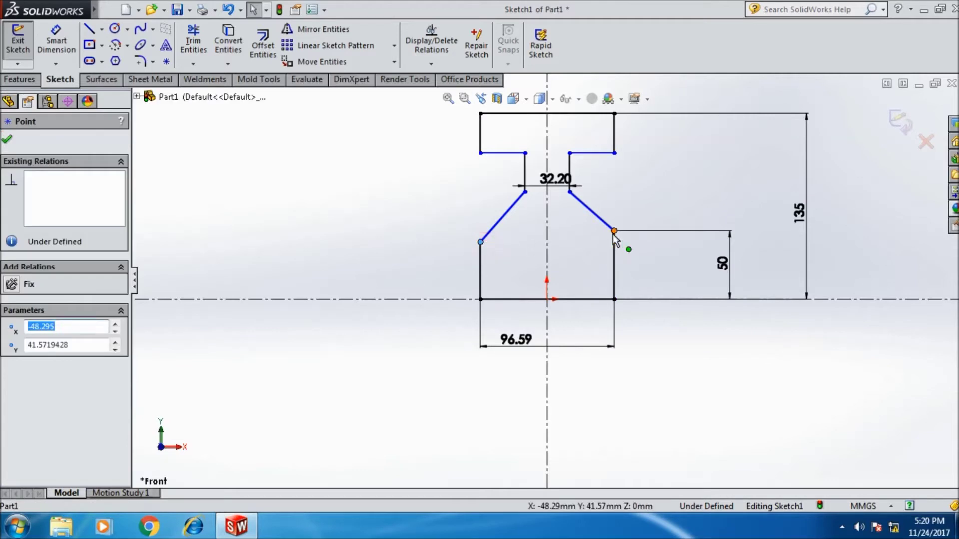
pyautogui.keyDown('ctrl'); pyautogui.click(614, 231); pyautogui.keyUp('ctrl')
pyautogui.click(46, 367)
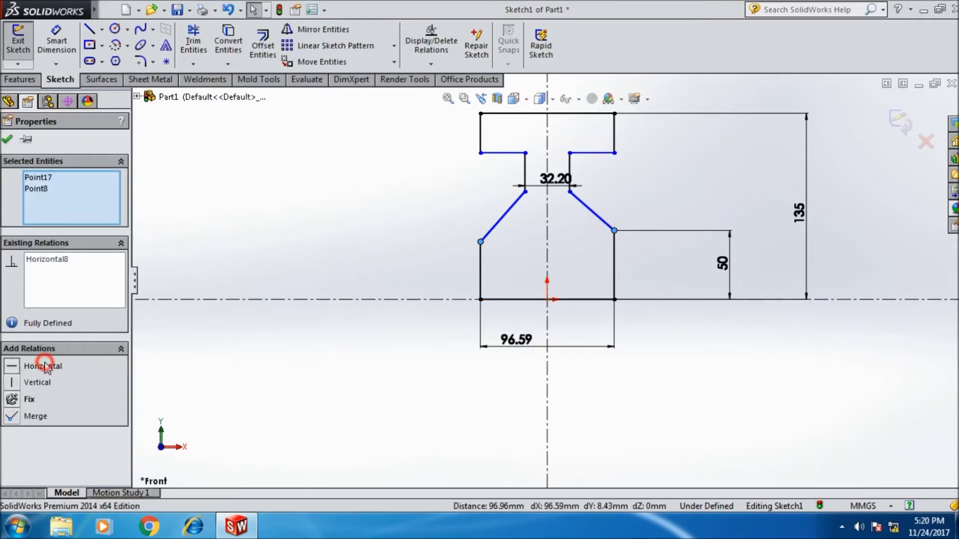
pyautogui.click(7, 139)
# Step: Add a 135° angle dimension between the left slant and neck line, then delete it
pyautogui.click(50, 50)
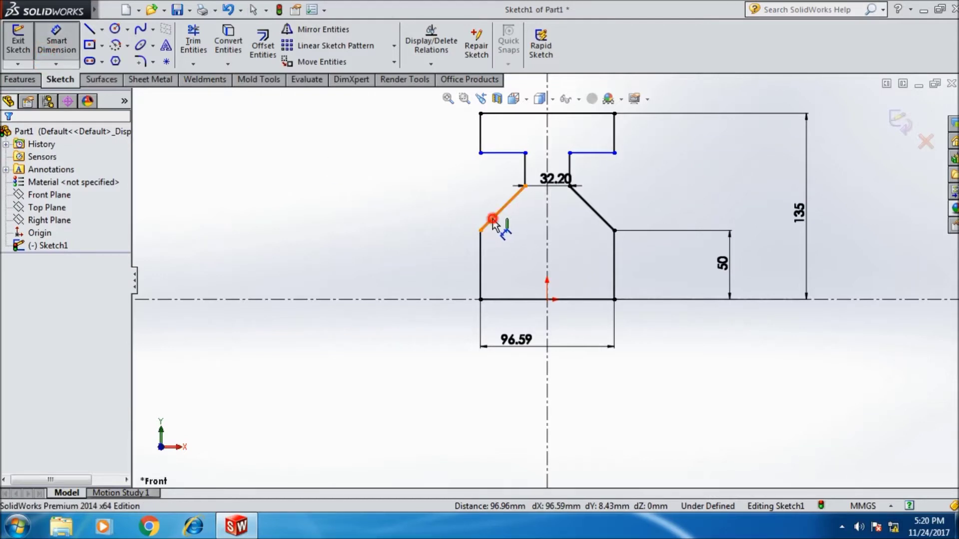
pyautogui.click(488, 221)
pyautogui.click(526, 174)
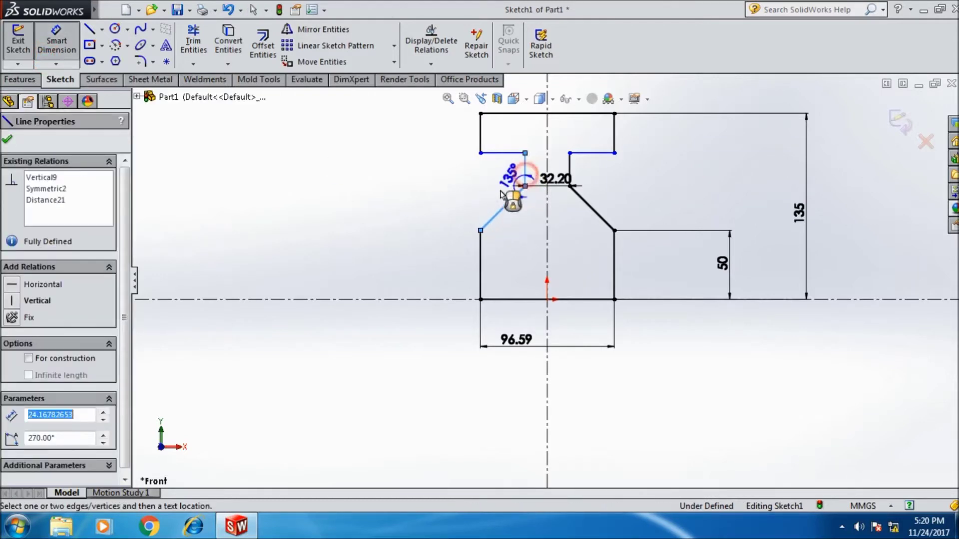
pyautogui.click(472, 199)
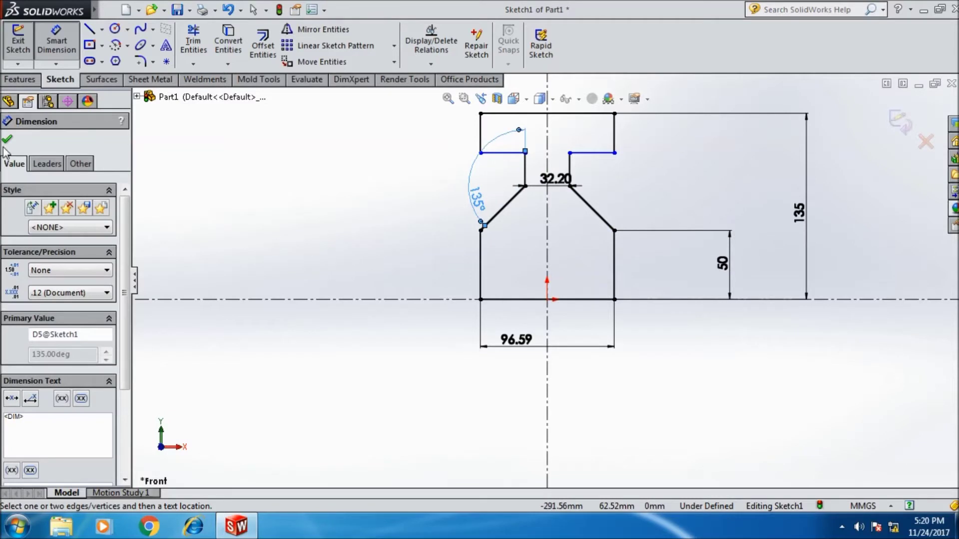
pyautogui.click(7, 140)
pyautogui.click(474, 200)
pyautogui.press('Delete')
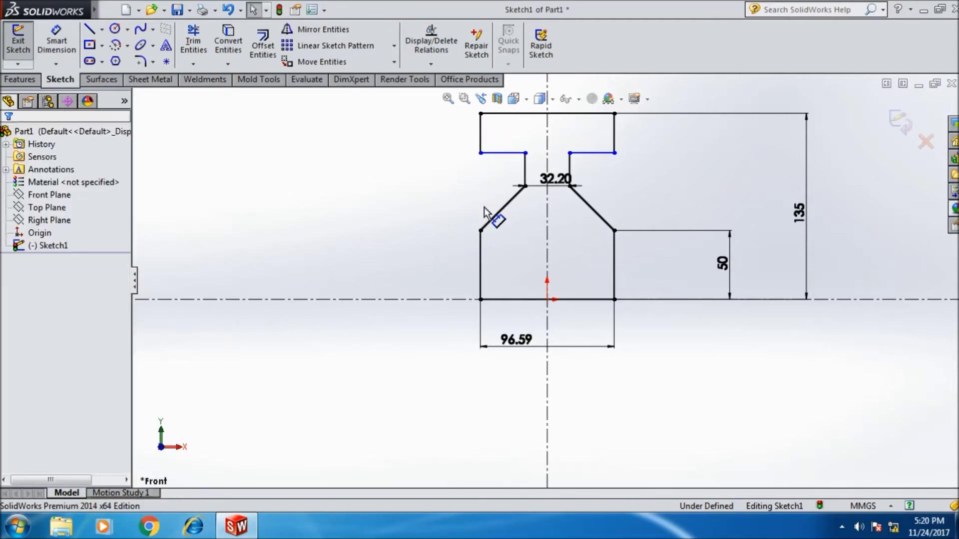
# Step: Remove the horizontal relation between the slant endpoints and pick slant and neck lines for an angle
pyautogui.click(479, 230)
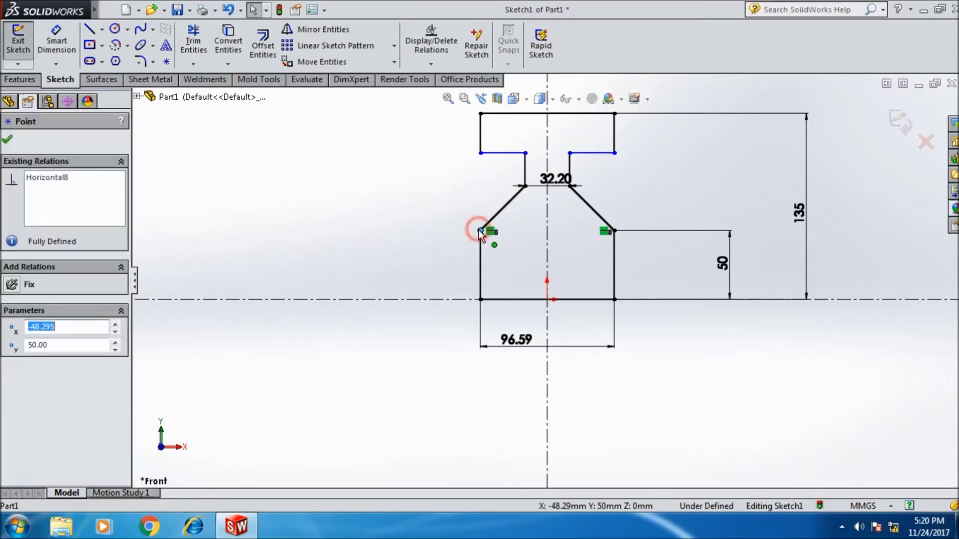
pyautogui.click(614, 232)
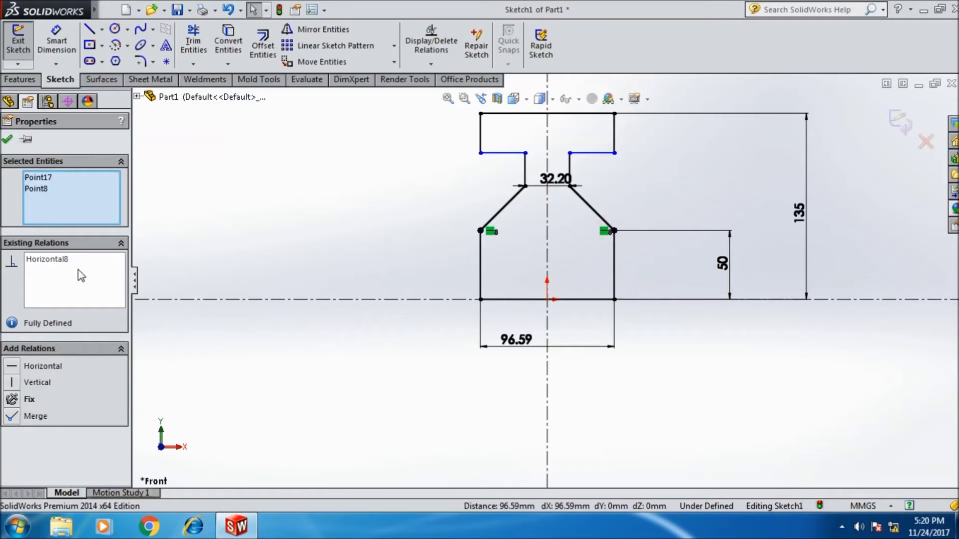
pyautogui.rightClick(81, 276)
pyautogui.click(105, 275)
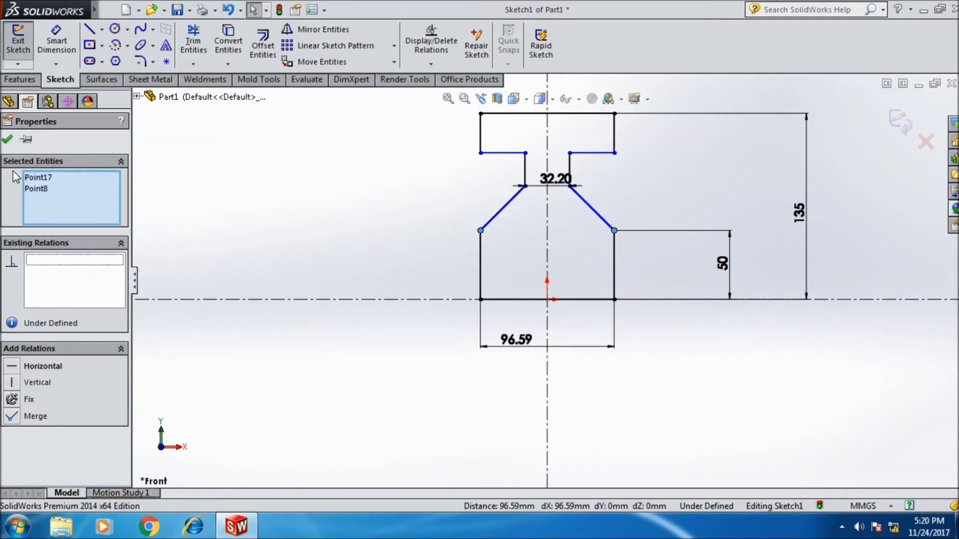
pyautogui.click(7, 139)
pyautogui.click(56, 42)
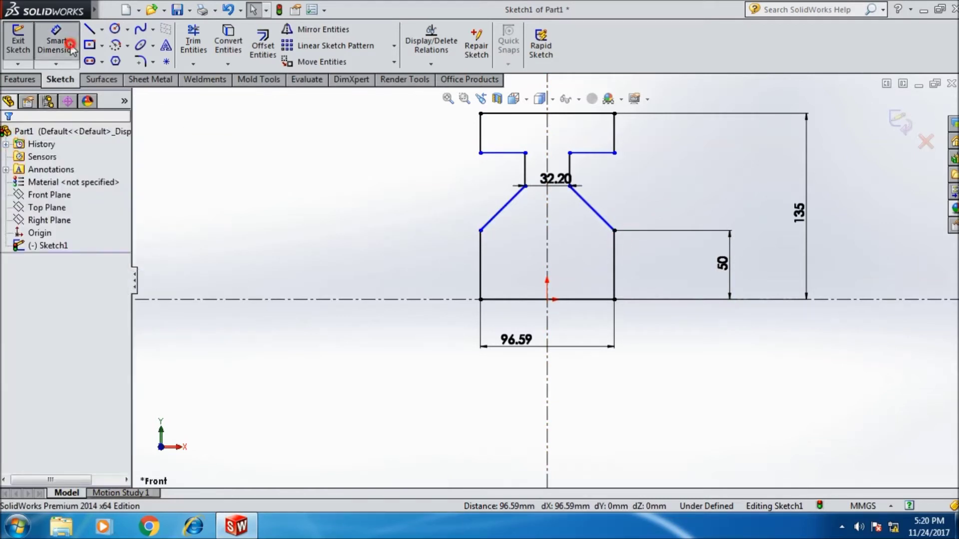
pyautogui.click(511, 207)
pyautogui.click(524, 170)
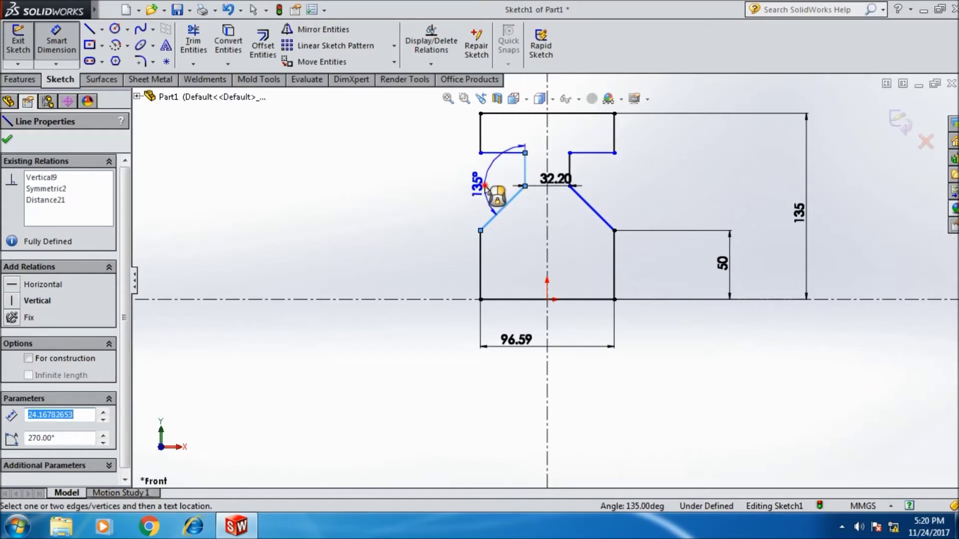
# Step: Place the slant-to-neck angle dimension, try 100°, then undo back to the symmetric 135° profile
pyautogui.click(485, 187)
pyautogui.write('100')
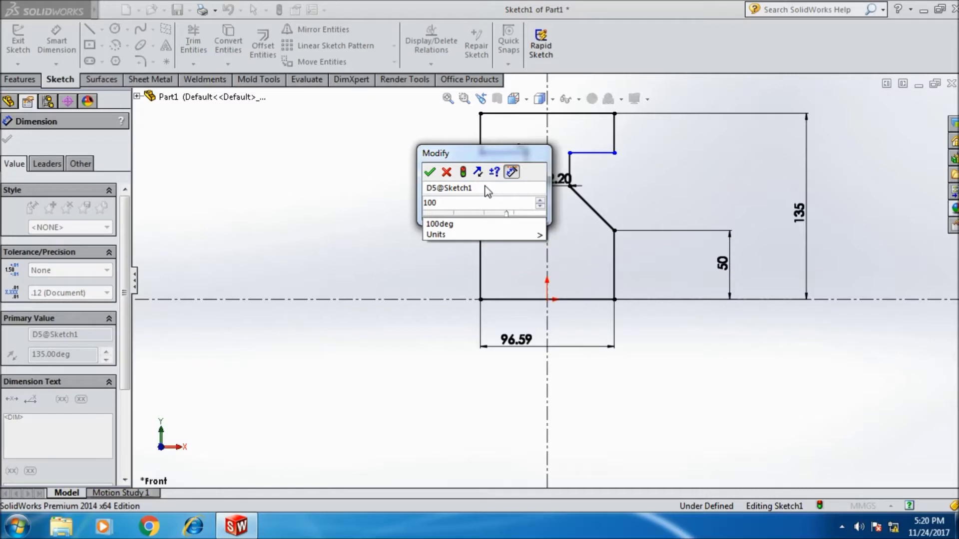
pyautogui.press('Return')
pyautogui.press('z')
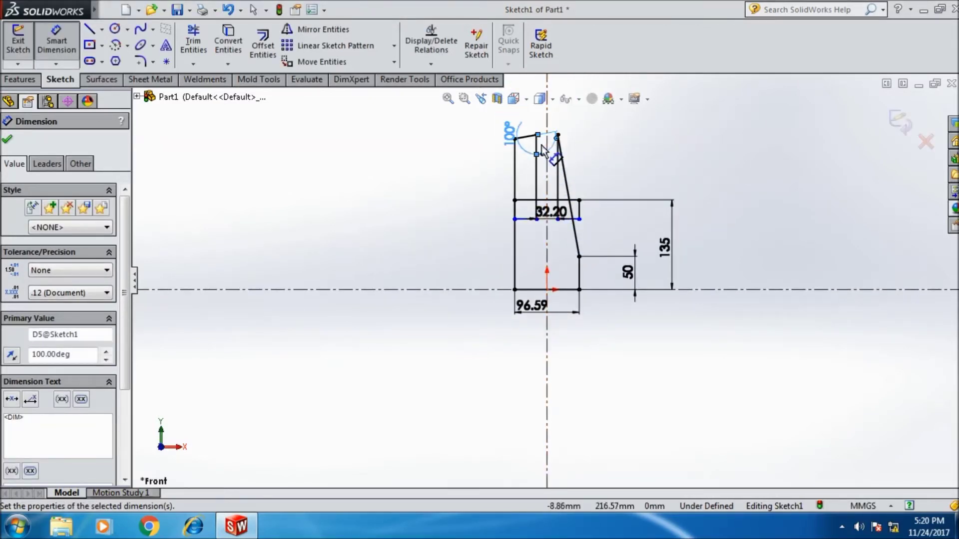
pyautogui.click(537, 142)
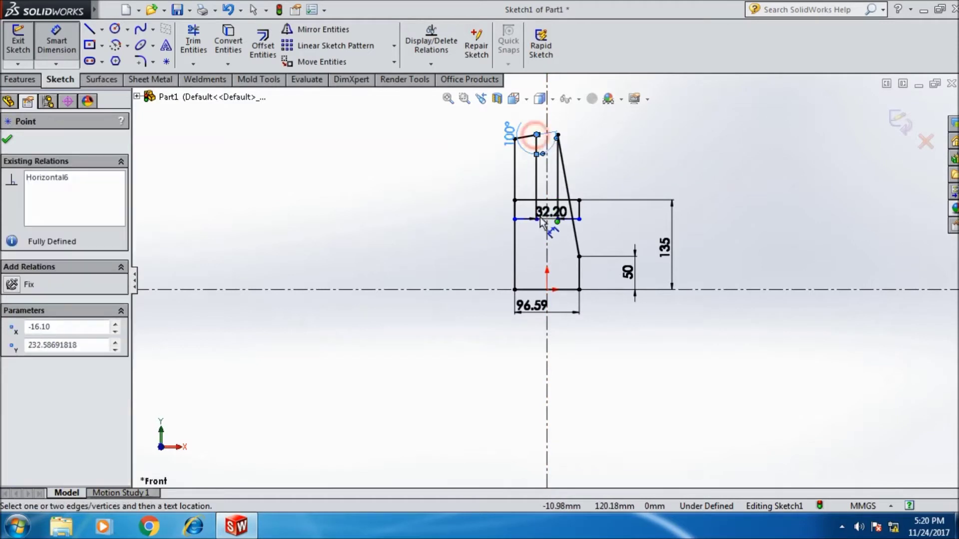
pyautogui.press('Escape')
pyautogui.press('Escape')
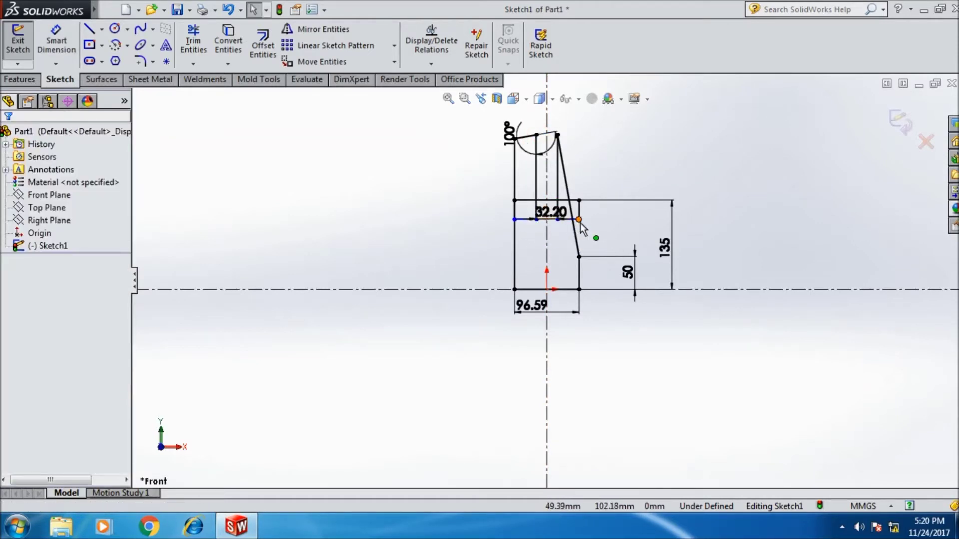
pyautogui.scroll(-3, 577, 226)
pyautogui.moveTo(547, 241)
pyautogui.mouseDown()
pyautogui.moveTo(549, 131)
pyautogui.moveTo(552, 143)
pyautogui.mouseUp()
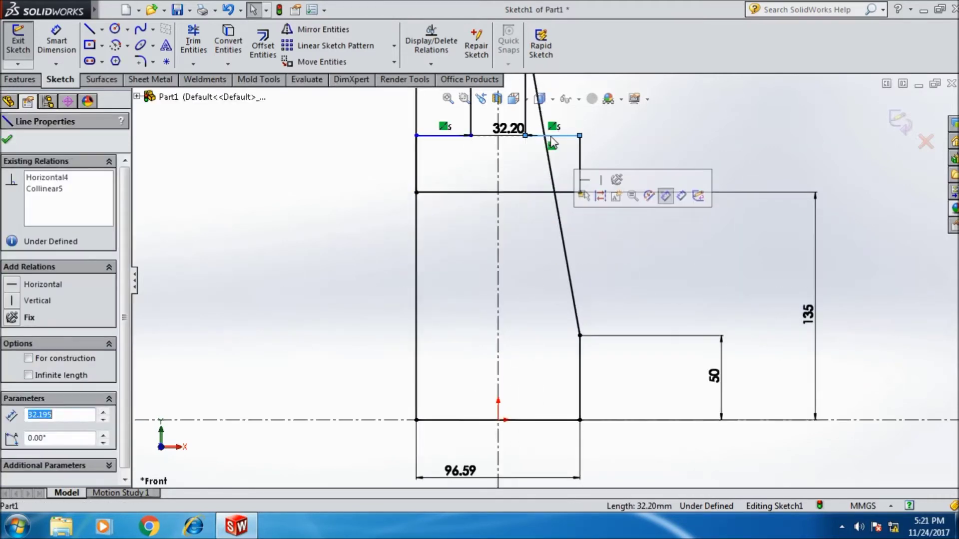
pyautogui.hotkey('ctrl', 'z')
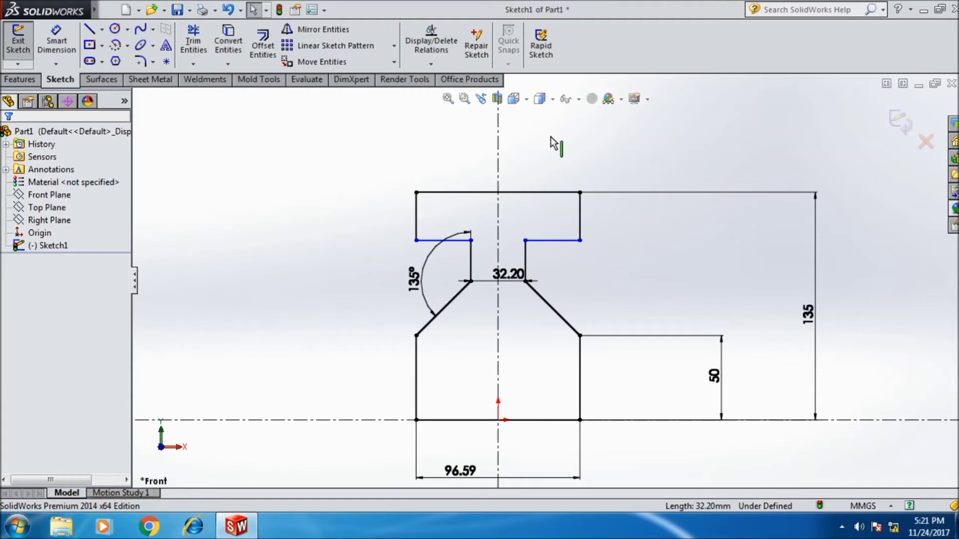
pyautogui.click(470, 281)
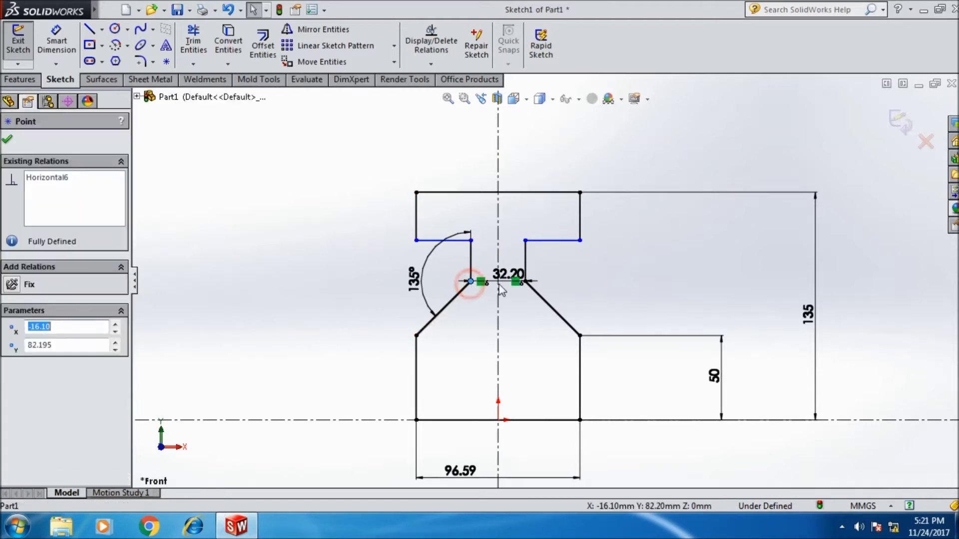
# Step: Undo the recent changes and remove the horizontal relation between the two neck endpoints
pyautogui.press('Escape')
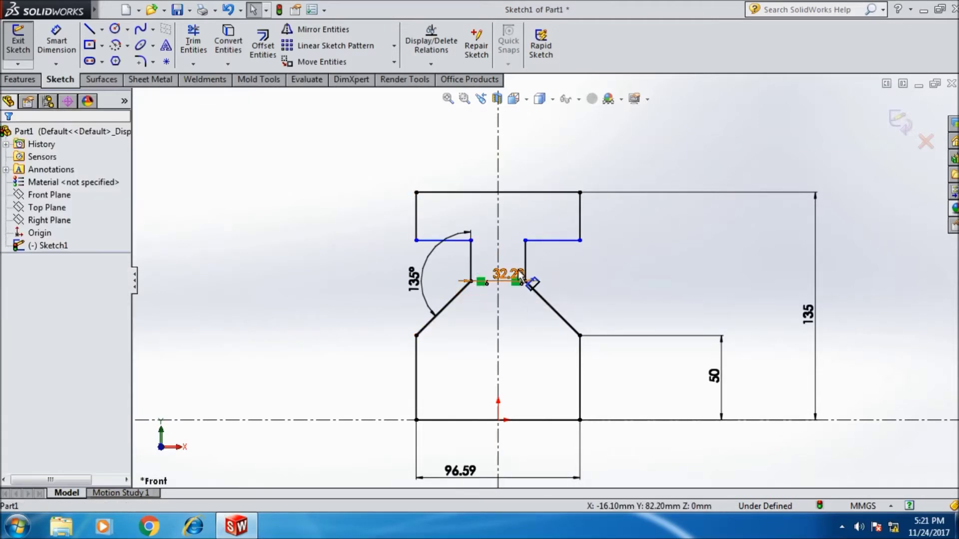
pyautogui.hotkey('ctrl', 'y')
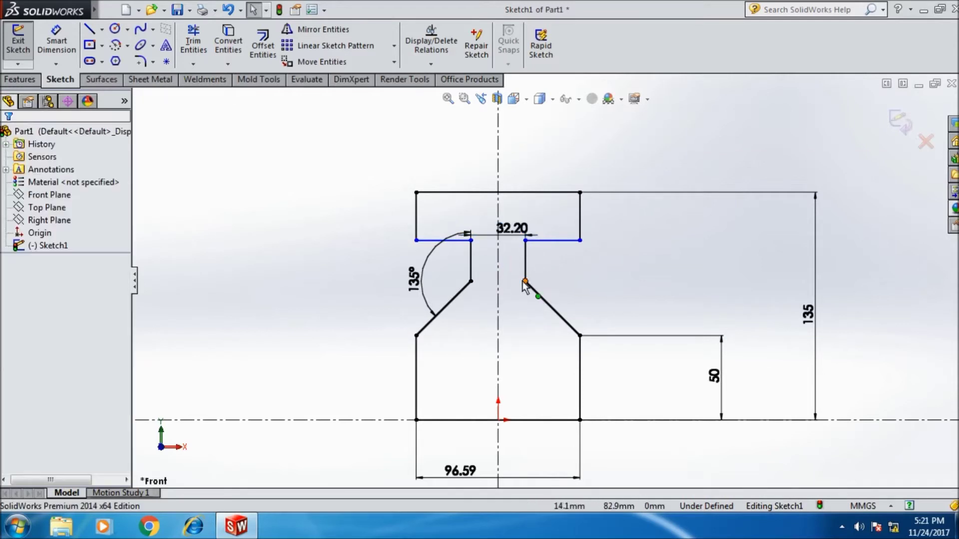
pyautogui.click(526, 282)
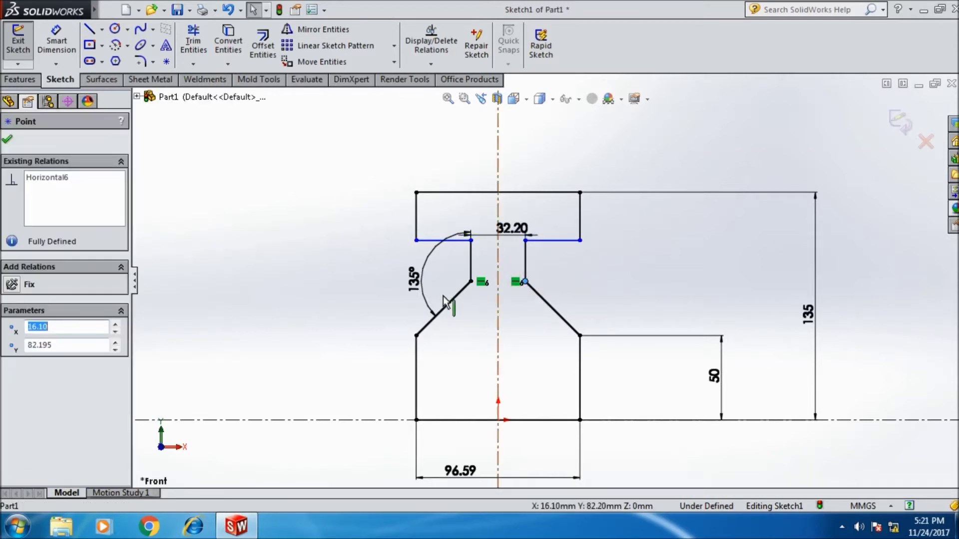
pyautogui.keyDown('ctrl'); pyautogui.click(470, 282); pyautogui.keyUp('ctrl')
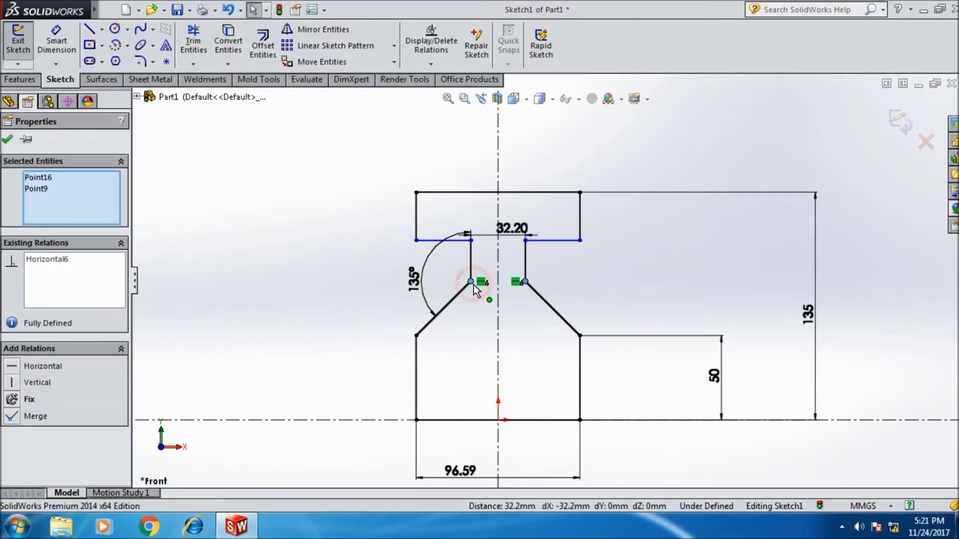
pyautogui.rightClick(61, 273)
pyautogui.click(142, 285)
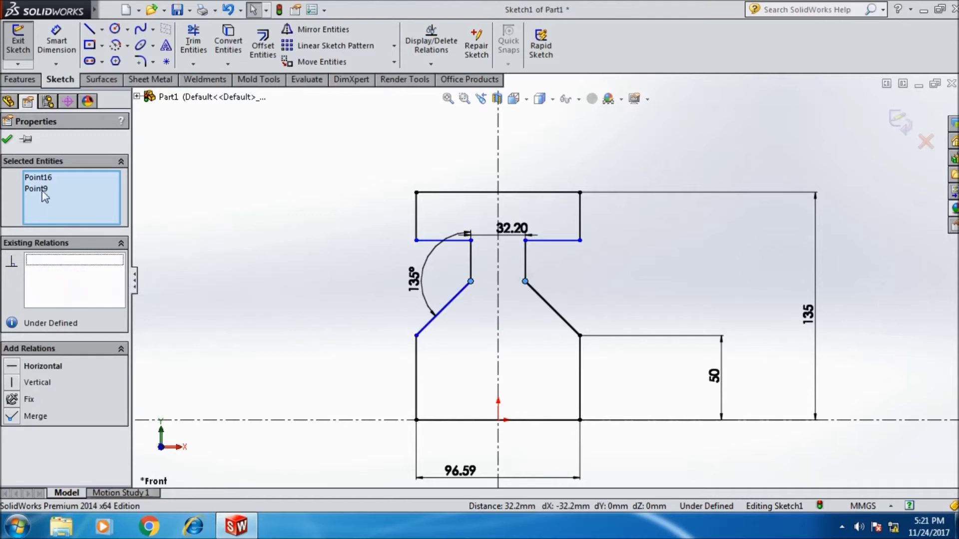
pyautogui.click(7, 140)
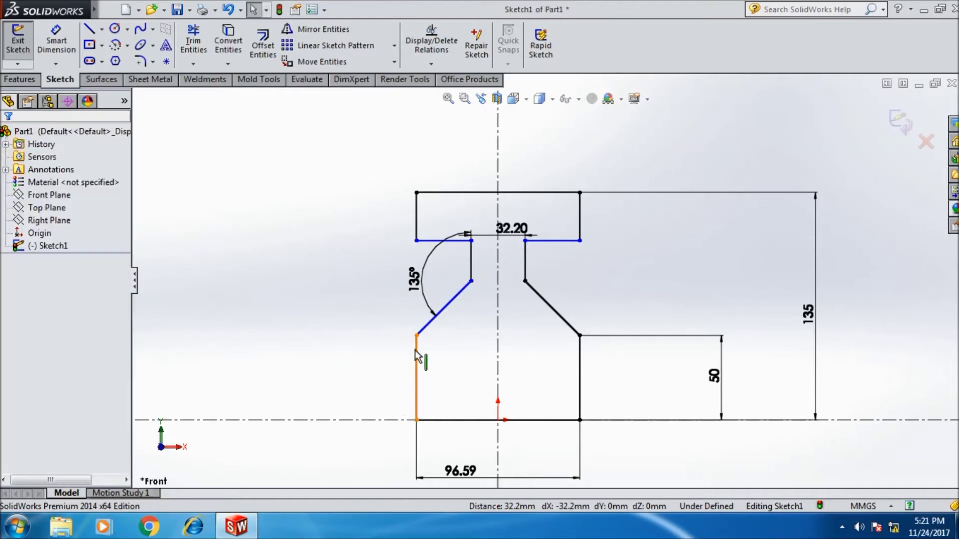
# Step: Make the two lower corner endpoints horizontal to each other
pyautogui.click(416, 336)
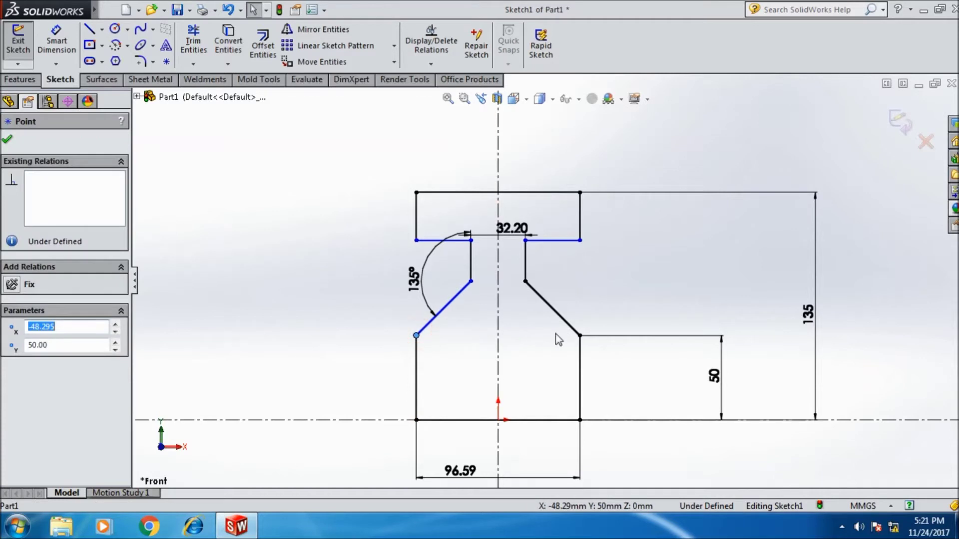
pyautogui.keyDown('ctrl'); pyautogui.click(580, 335); pyautogui.keyUp('ctrl')
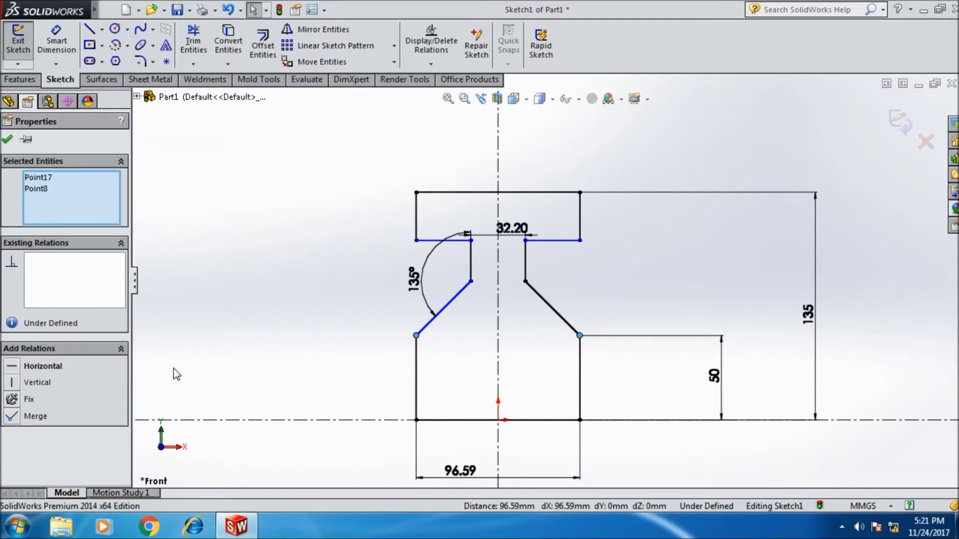
pyautogui.click(49, 368)
pyautogui.click(7, 140)
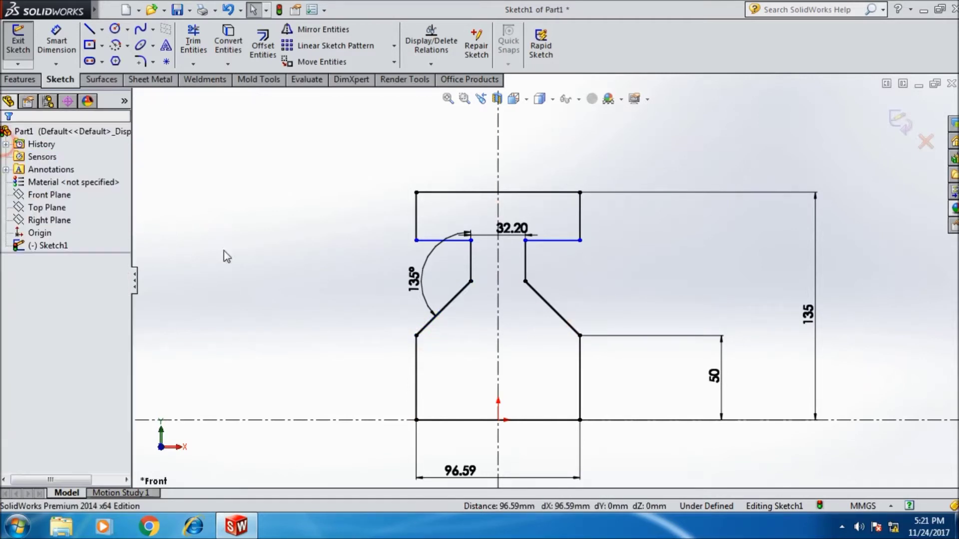
# Step: Try changing the 135° angle to 100°, then undo it back to 135°
pyautogui.click(412, 282)
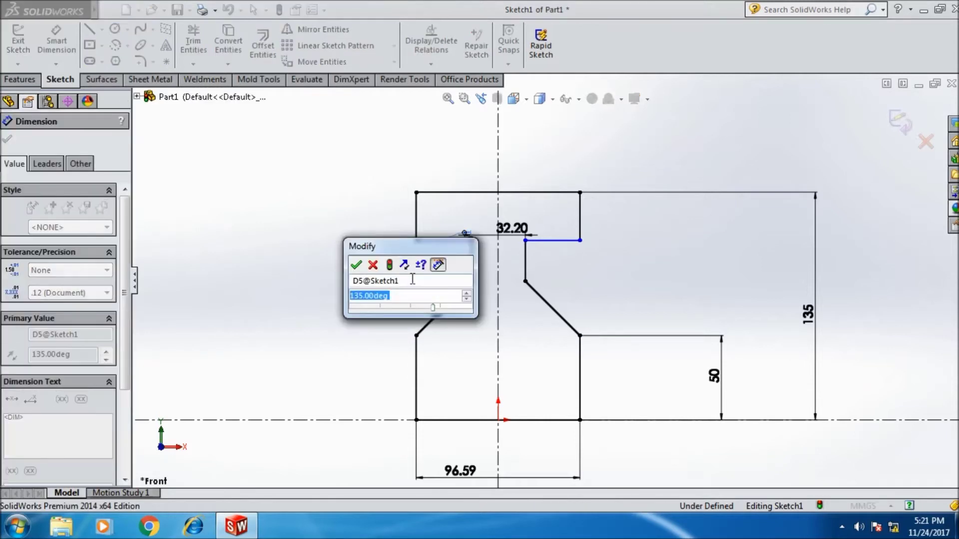
pyautogui.write('100')
pyautogui.press('Return')
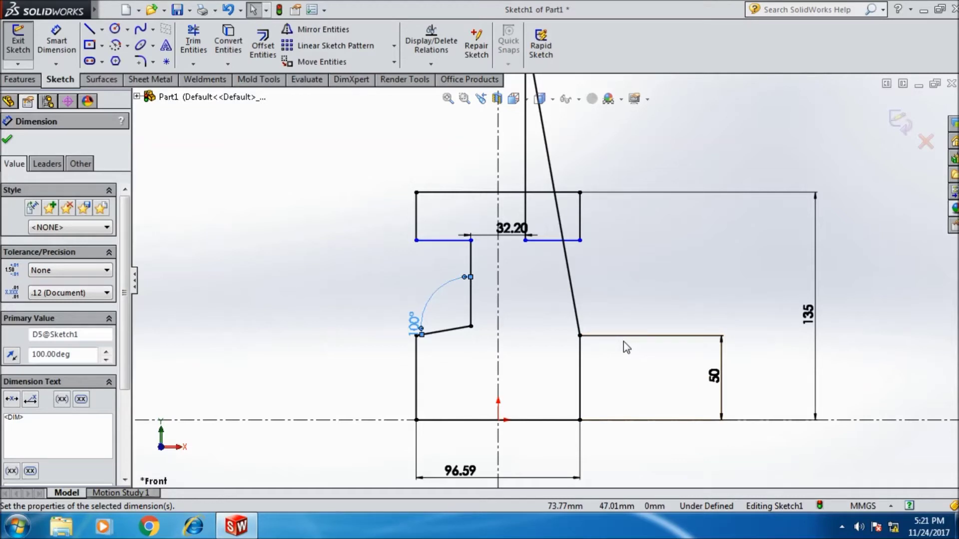
pyautogui.press('Escape')
pyautogui.hotkey('ctrl', 'z')
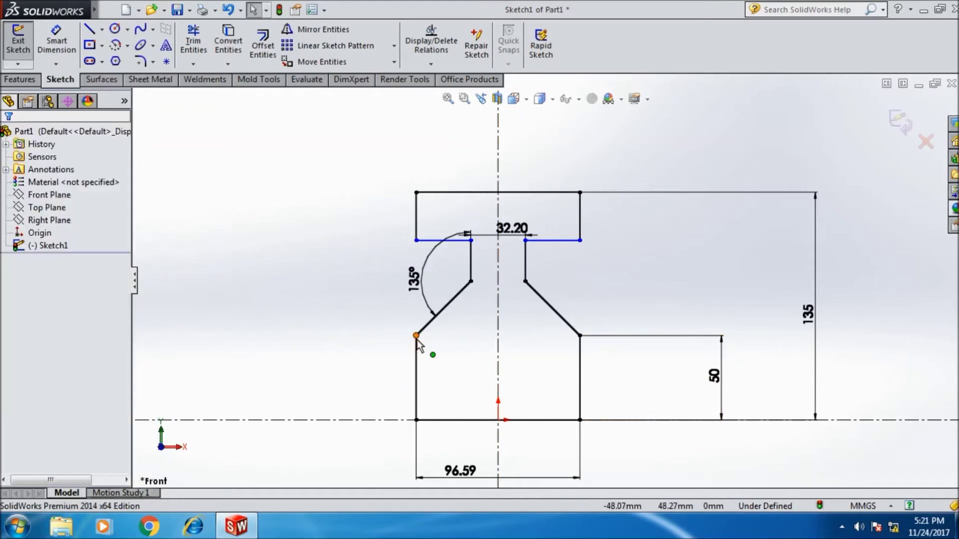
# Step: Delete the horizontal relation between the two lower corner endpoints
pyautogui.click(416, 335)
pyautogui.keyDown('ctrl'); pyautogui.click(579, 336); pyautogui.keyUp('ctrl')
pyautogui.rightClick(70, 280)
pyautogui.click(85, 298)
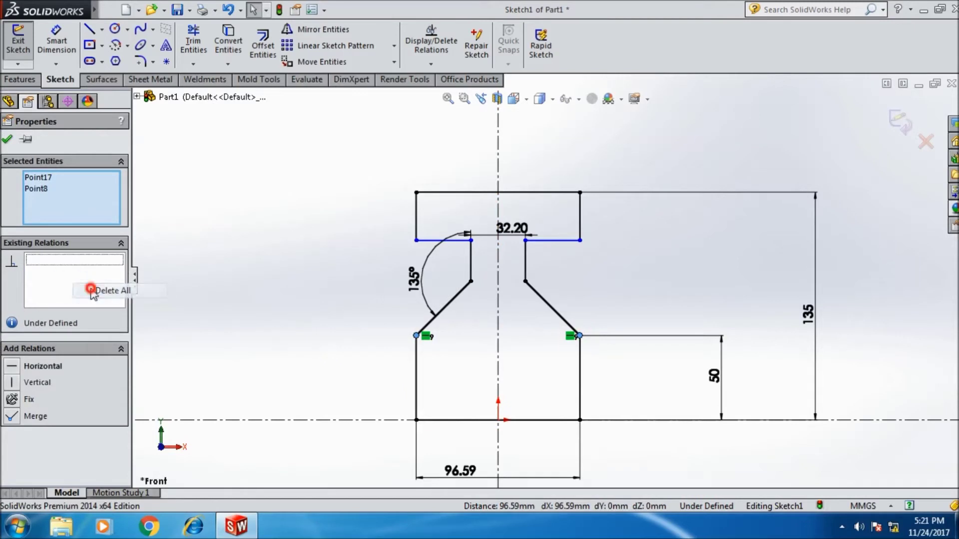
pyautogui.click(8, 137)
# Step: Retry the 100° angle and undo it, then delete the right slanted line
pyautogui.click(540, 299)
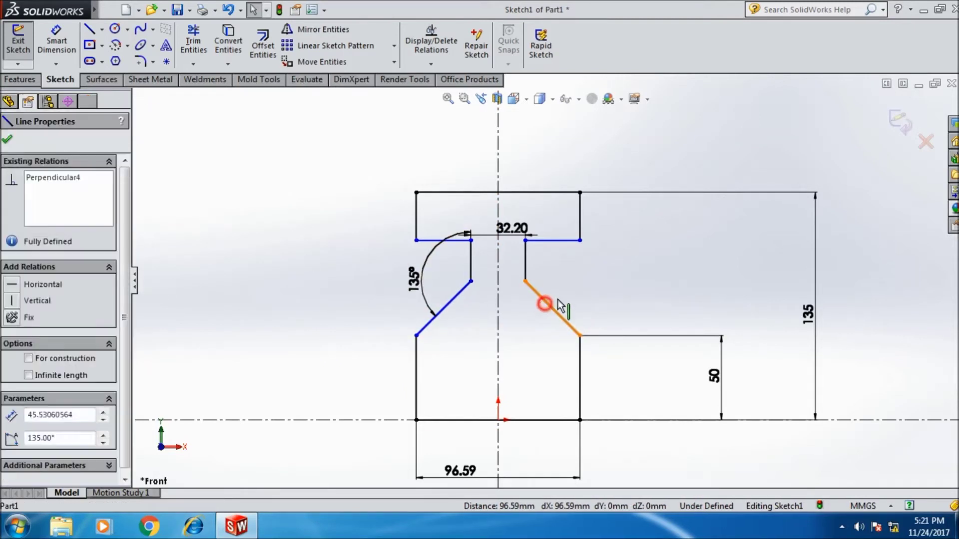
pyautogui.doubleClick(413, 279)
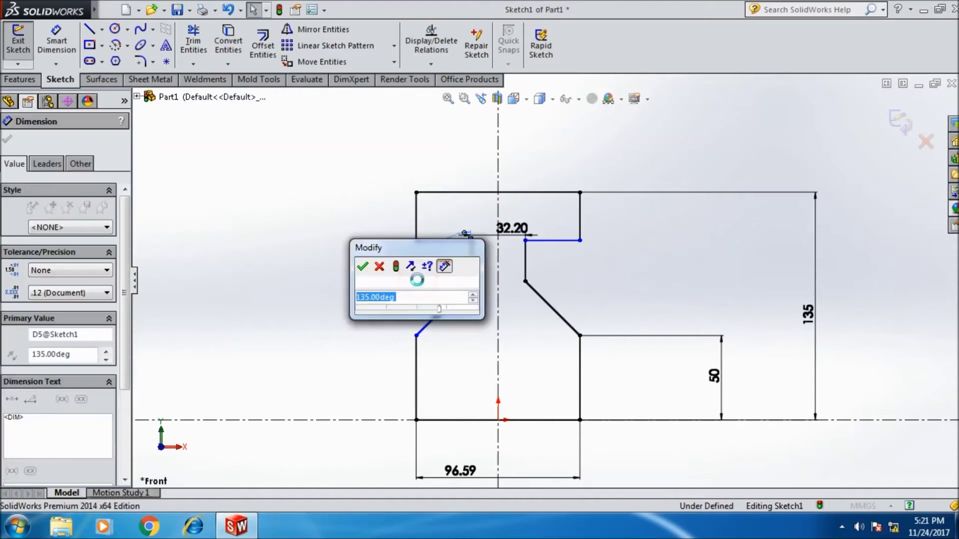
pyautogui.write('100')
pyautogui.press('Return')
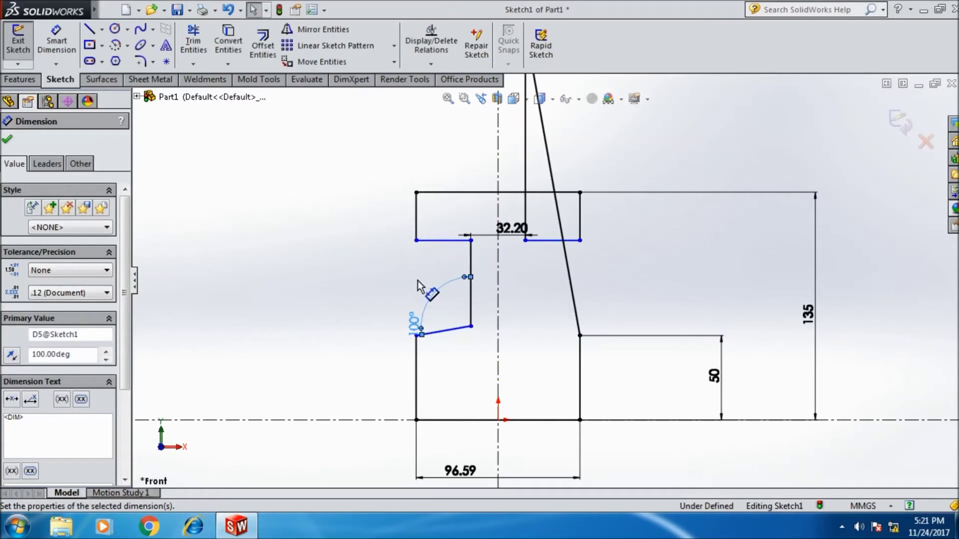
pyautogui.hotkey('ctrl', 'z')
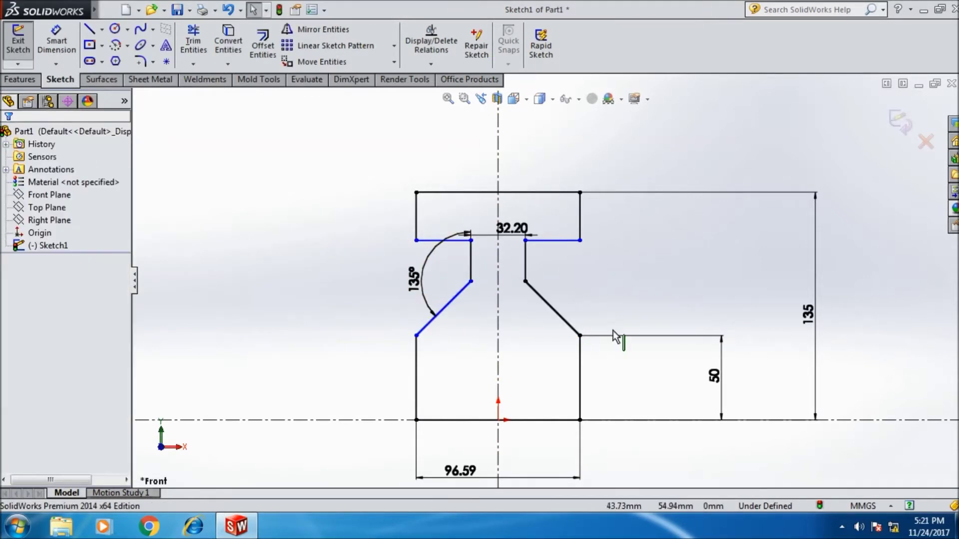
pyautogui.click(566, 320)
pyautogui.press('Delete')
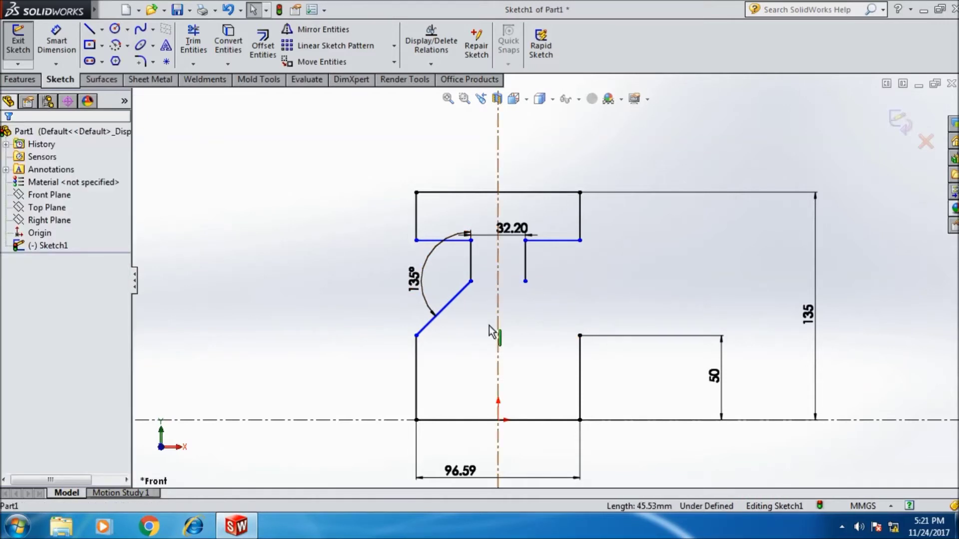
# Step: Delete the left slanted line together with its 135° angle
pyautogui.click(455, 298)
pyautogui.press('Delete')
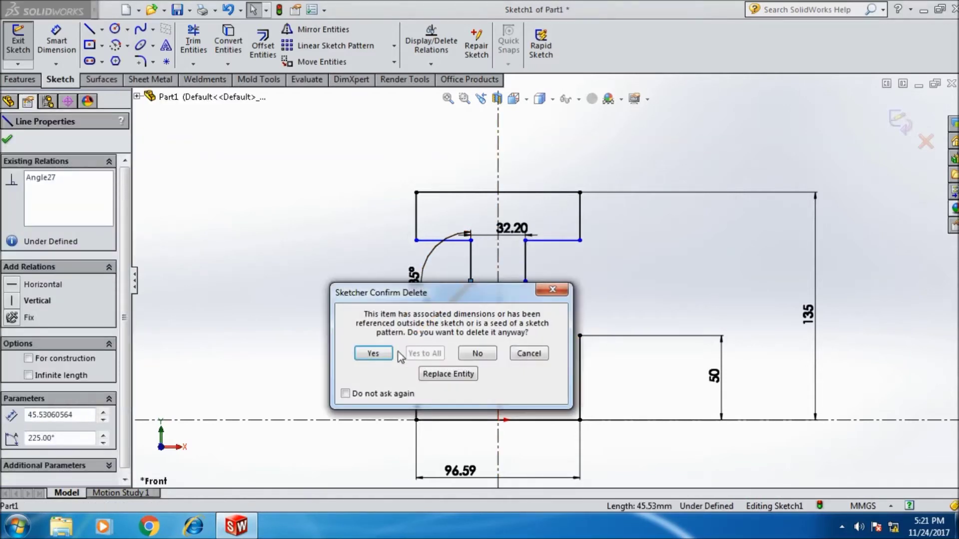
pyautogui.click(389, 353)
pyautogui.click(89, 29)
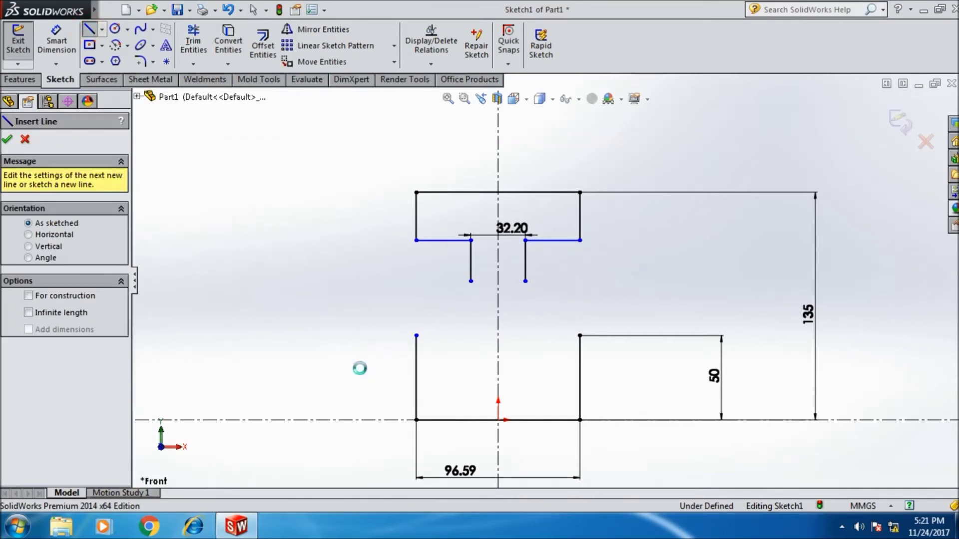
pyautogui.press('Escape')
# Step: Add a Horizontal relation between the two lower corner endpoints
pyautogui.click(416, 335)
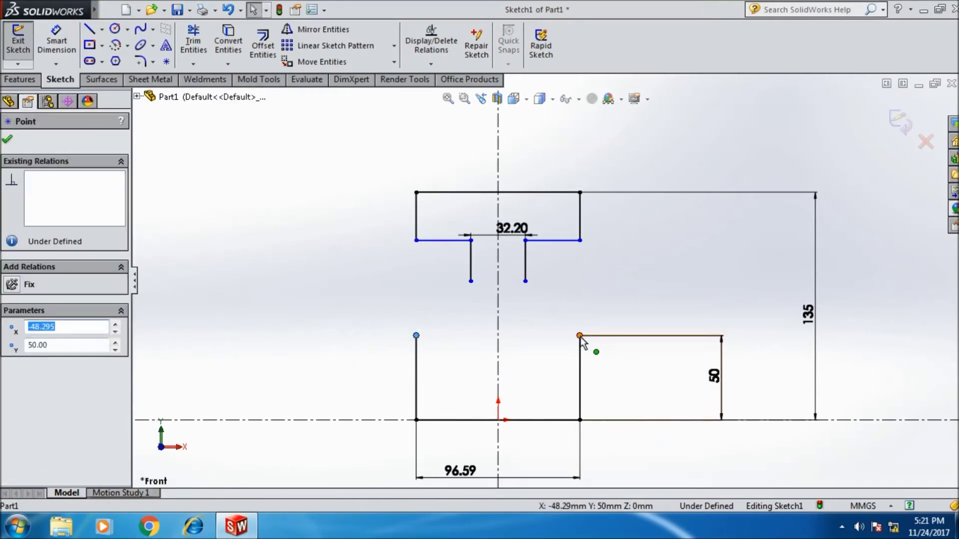
pyautogui.keyDown('ctrl'); pyautogui.click(580, 336); pyautogui.keyUp('ctrl')
pyautogui.click(21, 365)
pyautogui.click(8, 141)
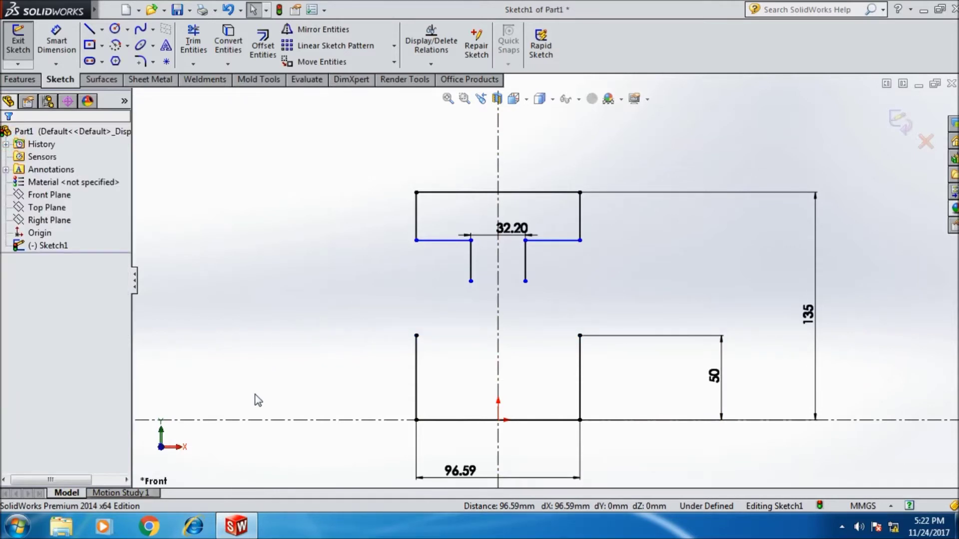
pyautogui.click(90, 29)
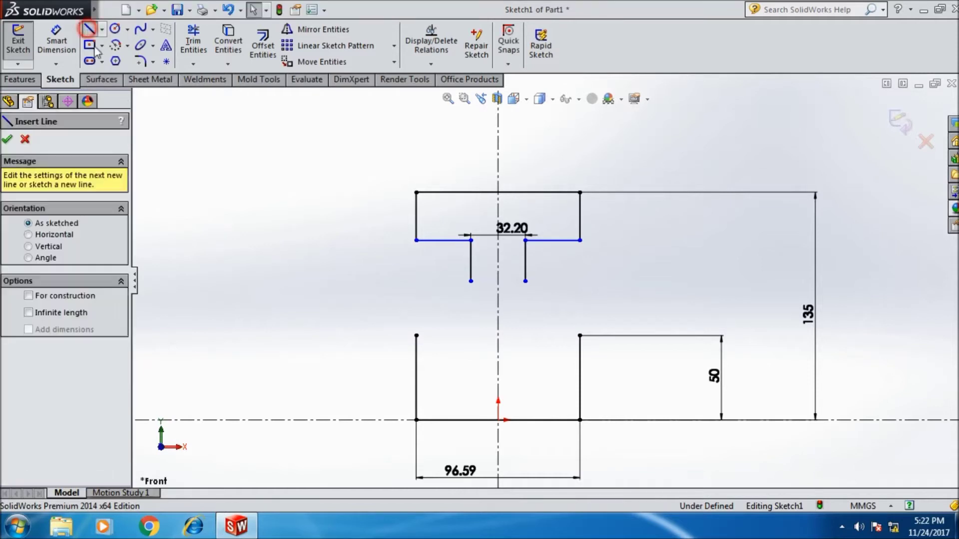
# Step: Draw two shallow slanted lines up from the left and right lower corners
pyautogui.click(415, 335)
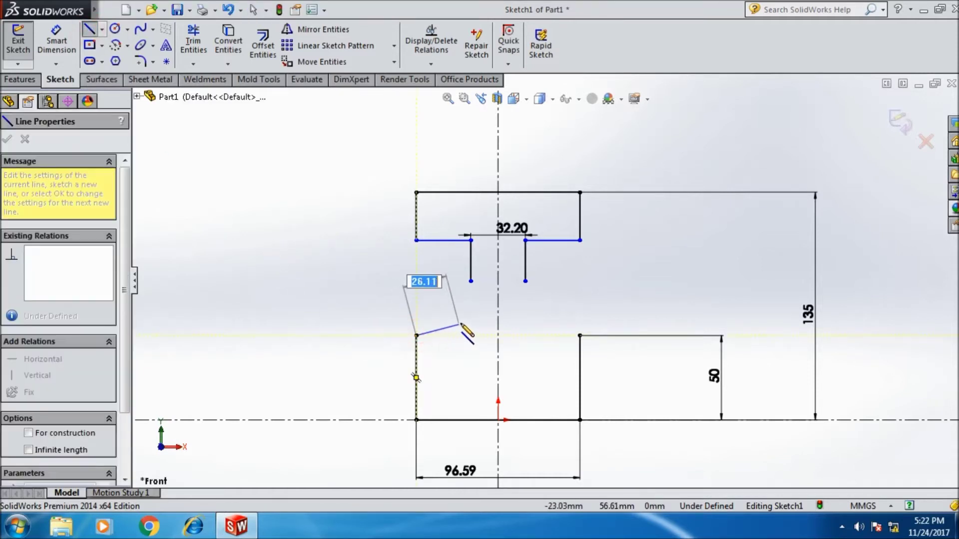
pyautogui.click(471, 322)
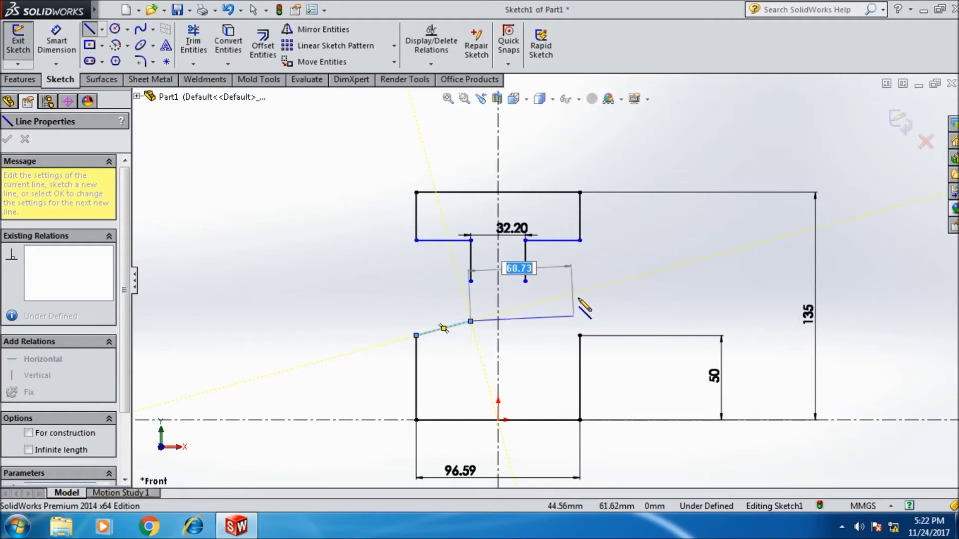
pyautogui.press('Escape')
pyautogui.click(90, 28)
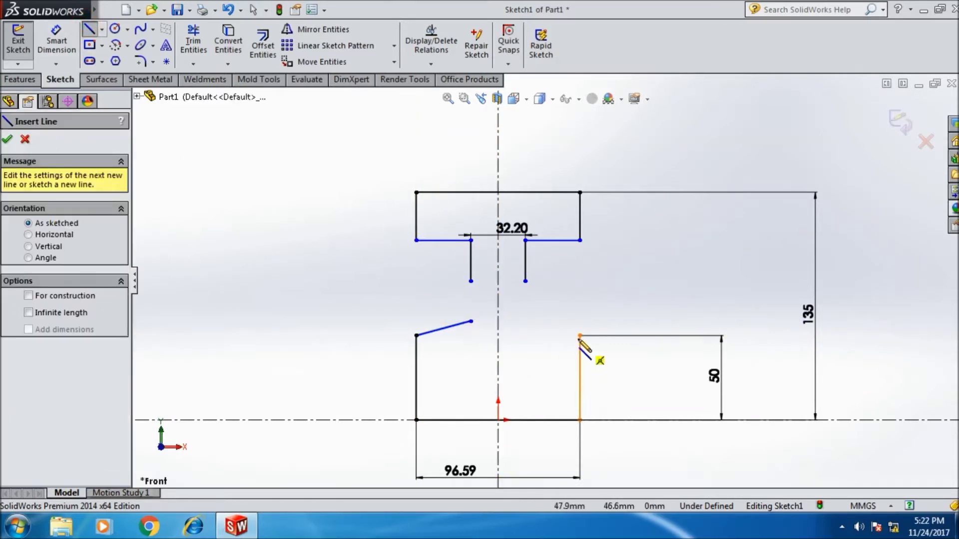
pyautogui.click(580, 335)
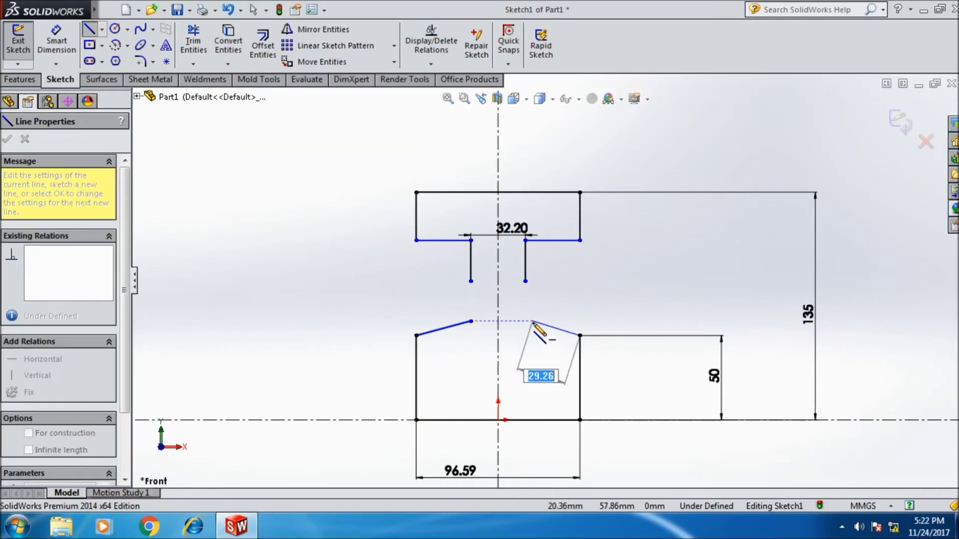
pyautogui.doubleClick(532, 322)
pyautogui.press('Escape')
# Step: Extend both inner vertical lines down to the slants, moving the right slant's end under its vertical
pyautogui.click(201, 66)
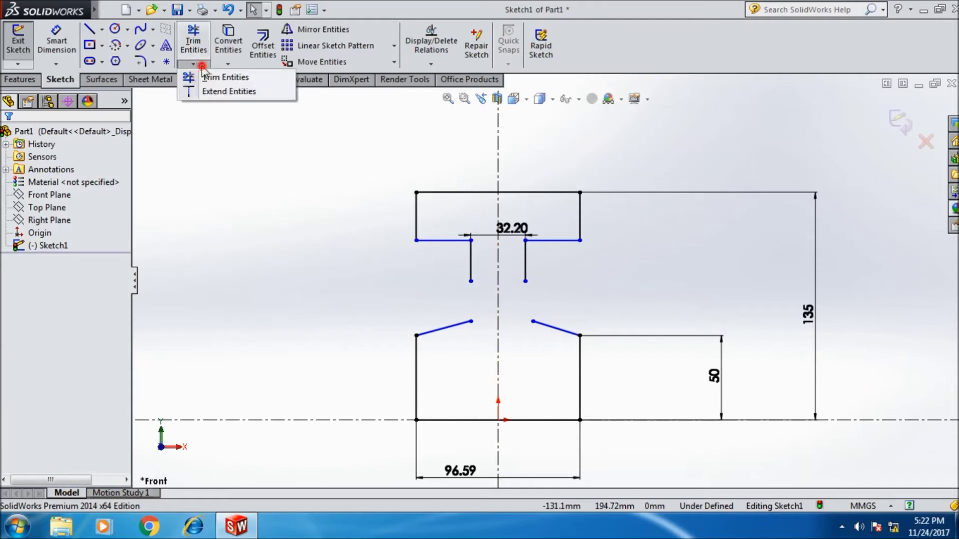
pyautogui.click(228, 91)
pyautogui.click(471, 271)
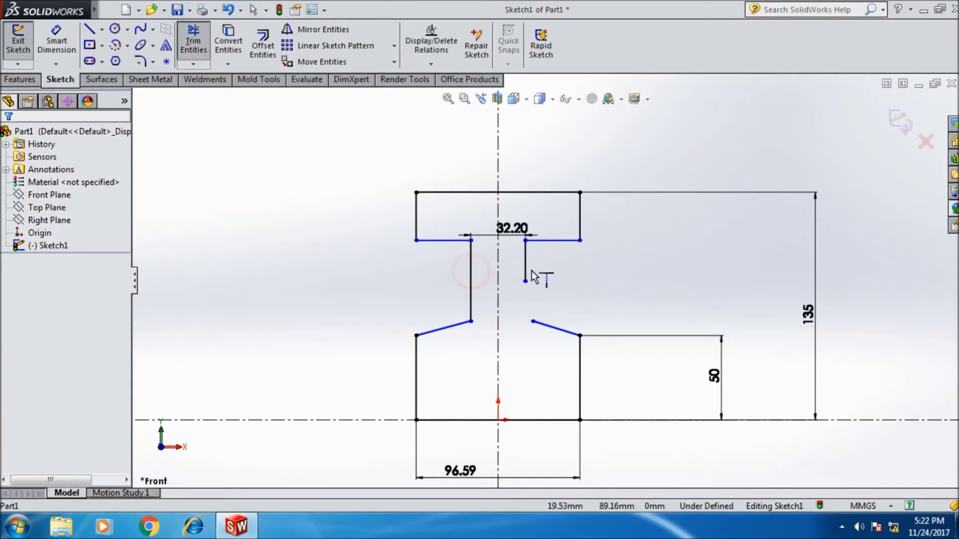
pyautogui.click(529, 271)
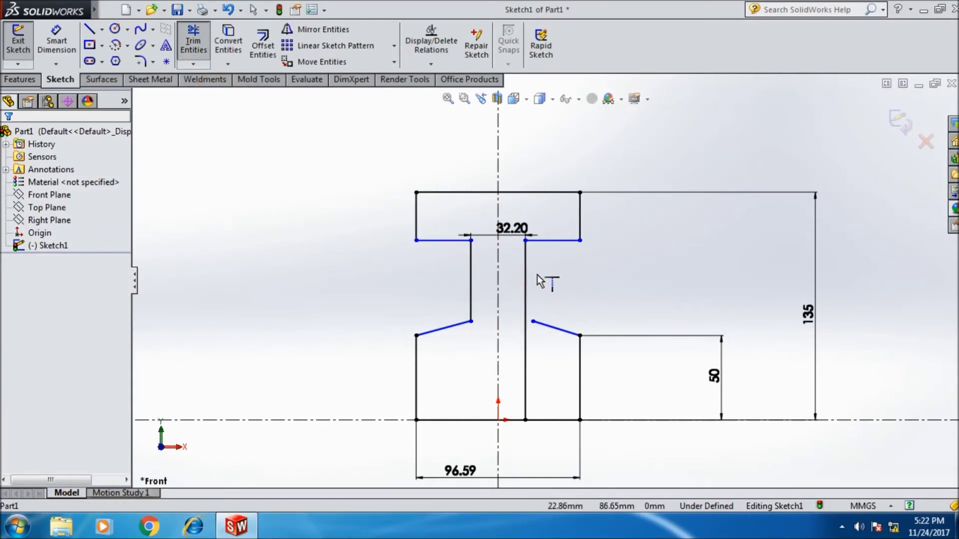
pyautogui.hotkey('ctrl', 'z')
pyautogui.moveTo(532, 322); pyautogui.dragTo(524, 306)
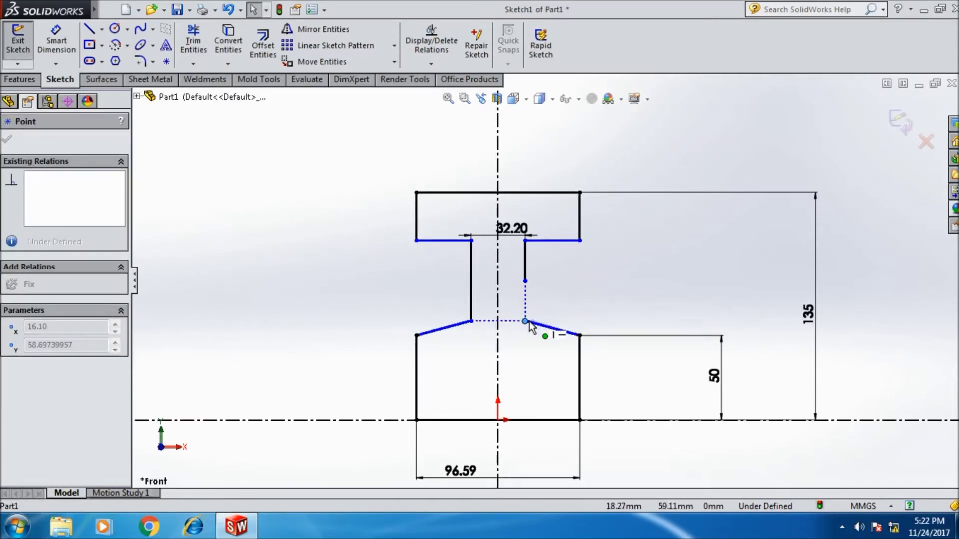
pyautogui.click(199, 67)
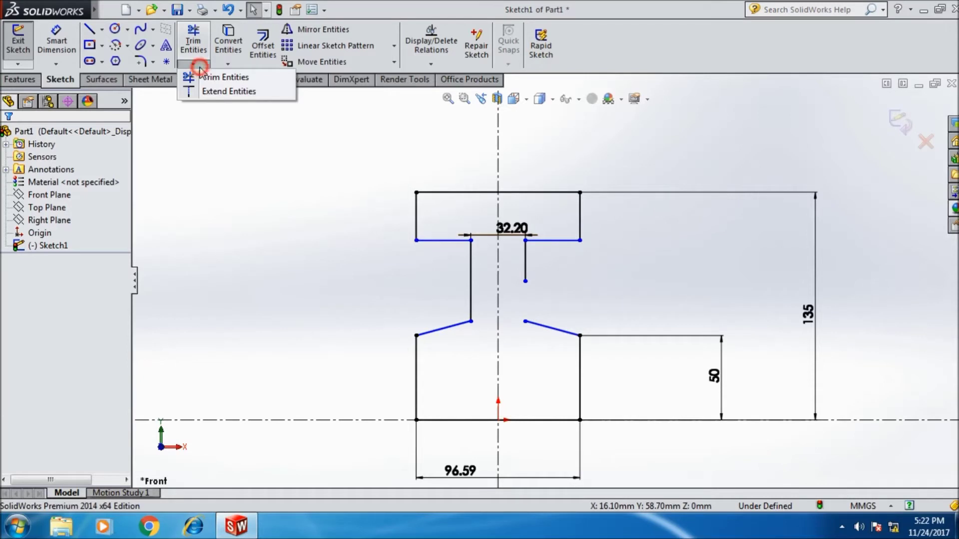
pyautogui.click(228, 91)
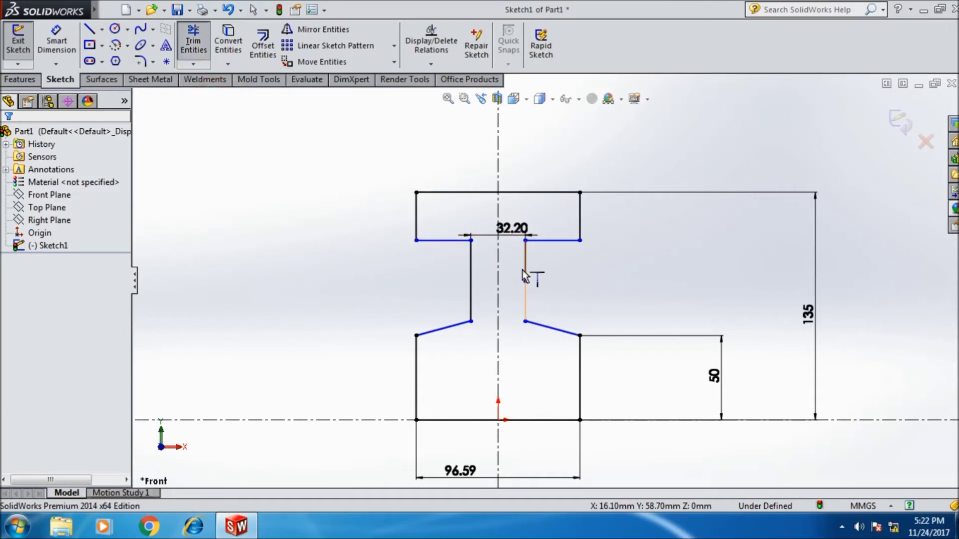
pyautogui.click(523, 272)
pyautogui.click(56, 43)
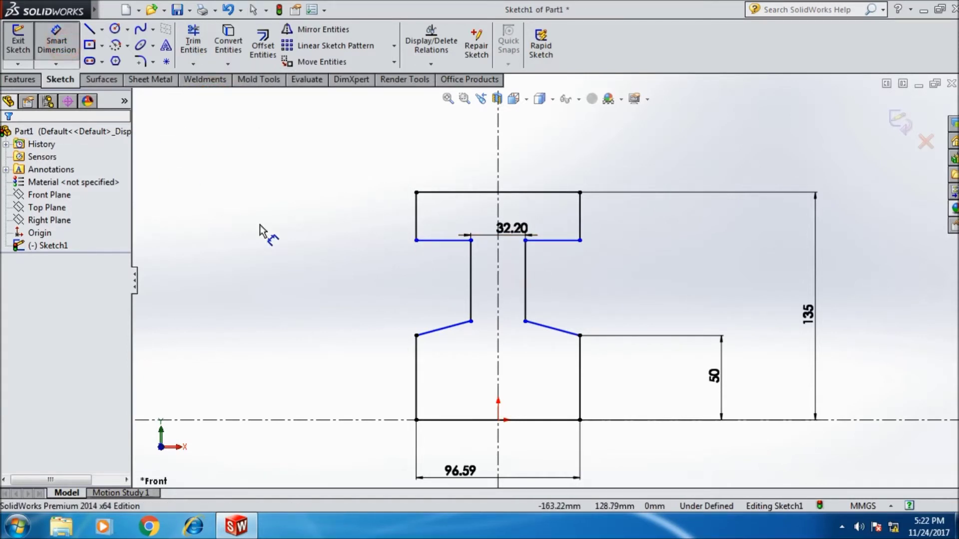
pyautogui.click(449, 327)
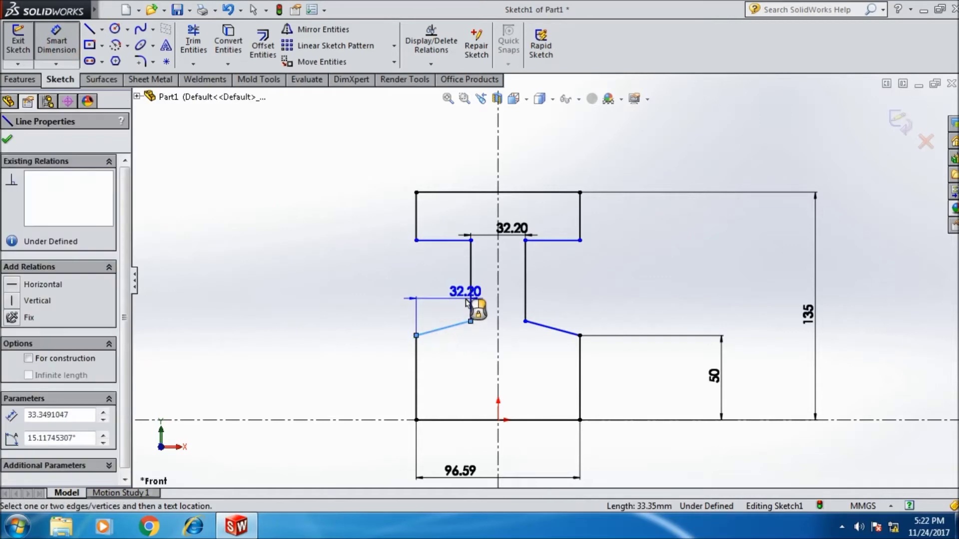
# Step: Dimension both slanted lines at 100° to the inner vertical lines
pyautogui.click(471, 265)
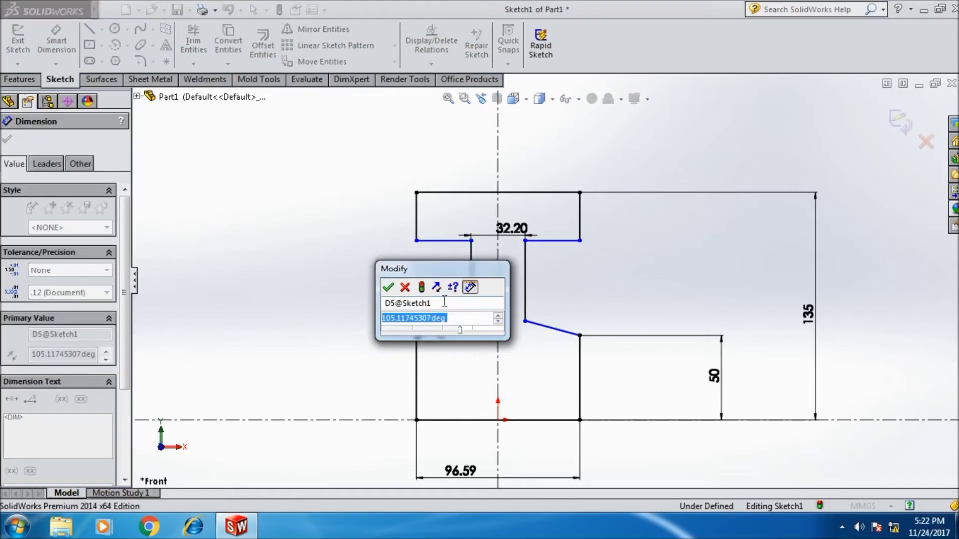
pyautogui.write('100')
pyautogui.press('Return')
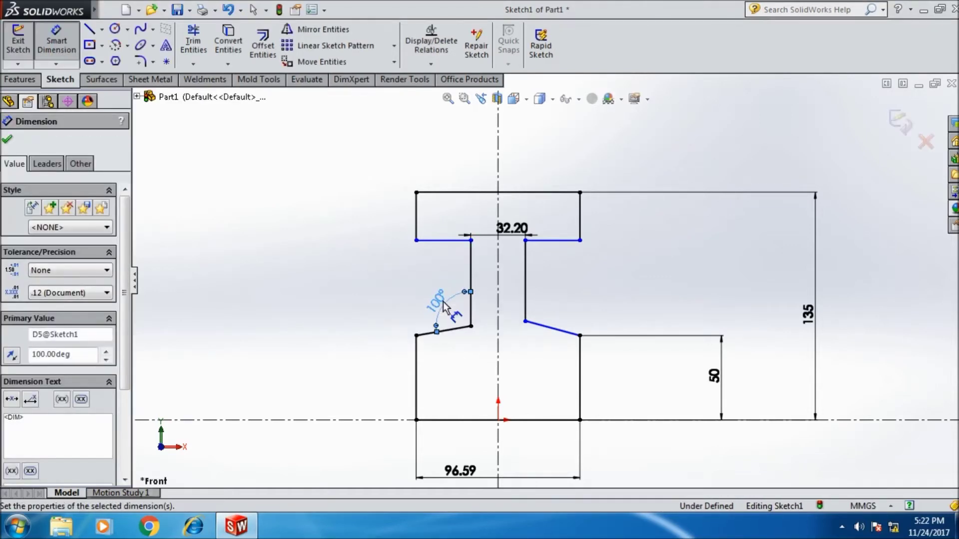
pyautogui.click(524, 299)
pyautogui.click(548, 326)
pyautogui.click(574, 309)
pyautogui.write('100')
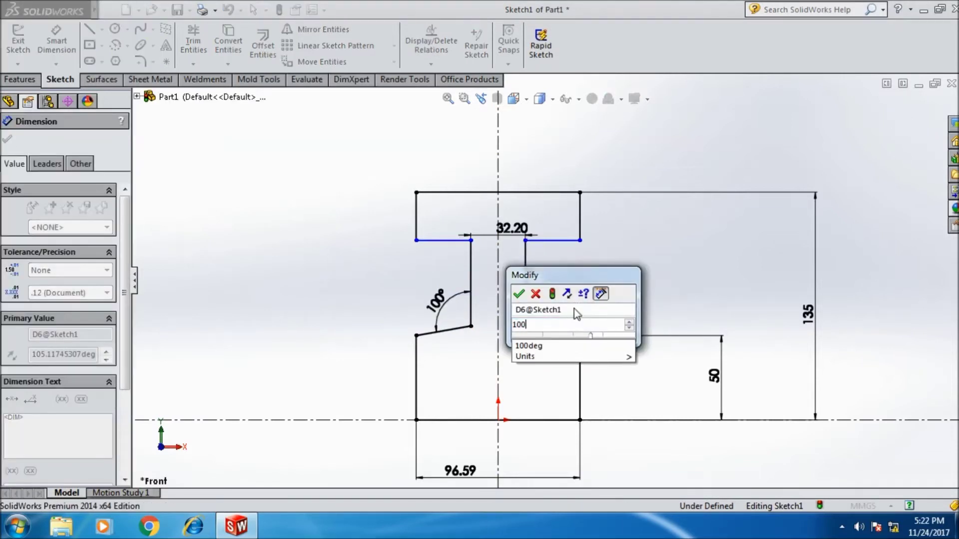
pyautogui.press('Return')
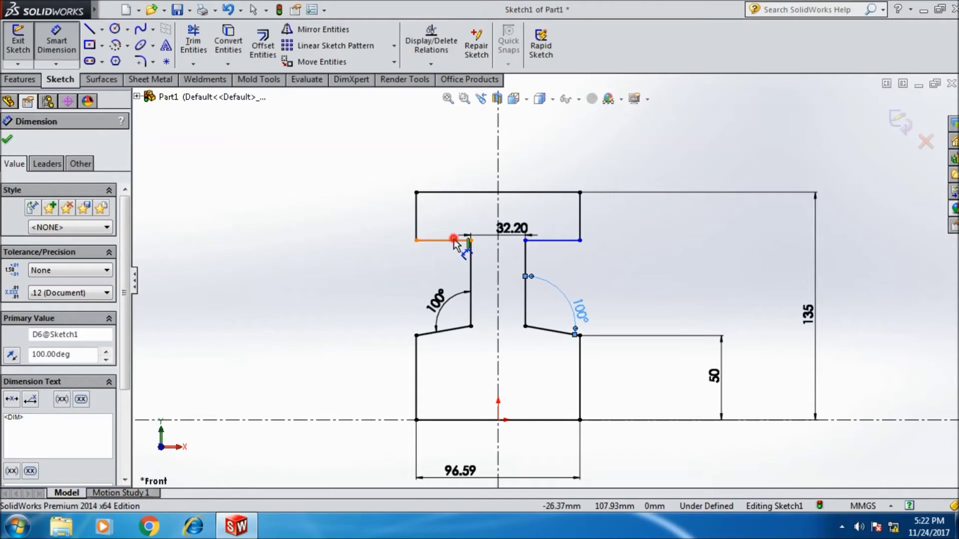
# Step: Dimension the top-left short line to the centerline as 214.92/2 (107.46 mm)
pyautogui.click(453, 240)
pyautogui.click(380, 432)
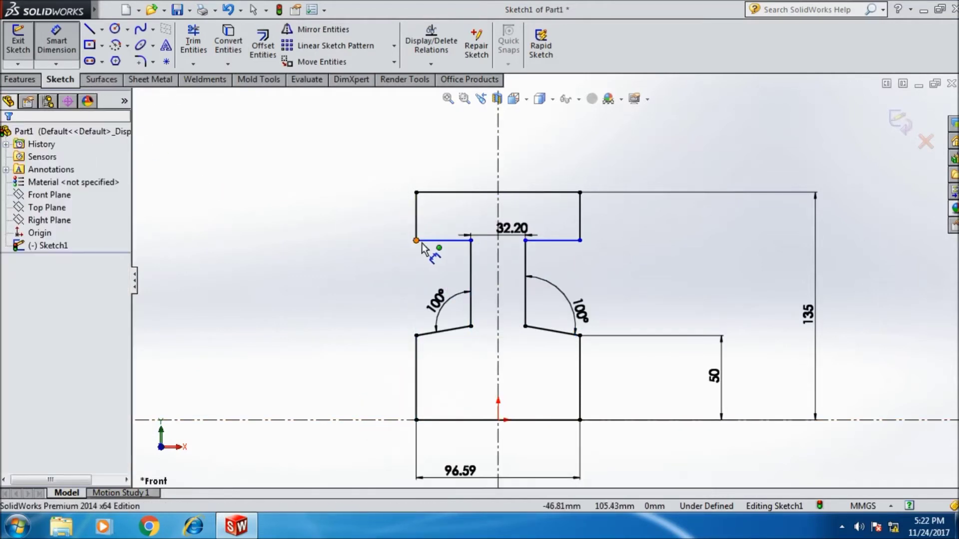
pyautogui.click(449, 241)
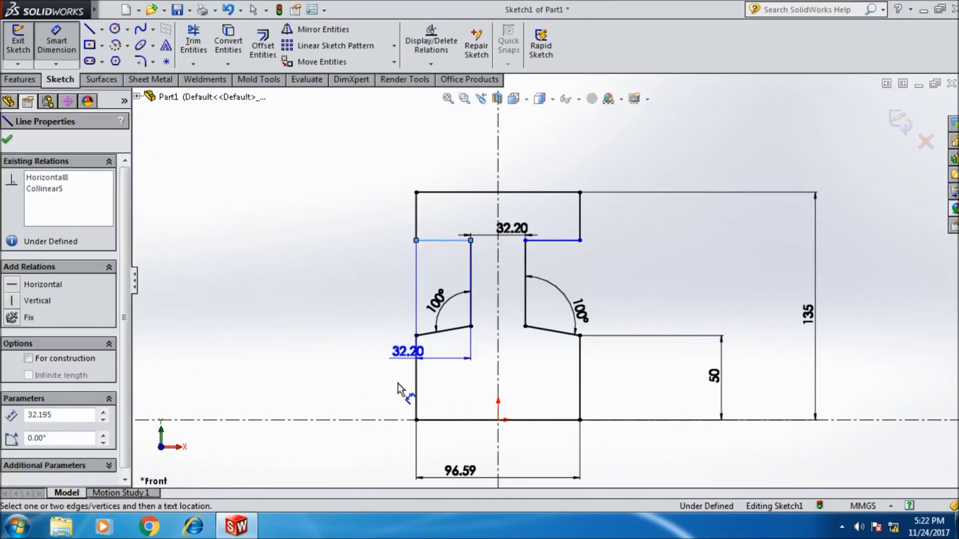
pyautogui.click(393, 420)
pyautogui.click(345, 342)
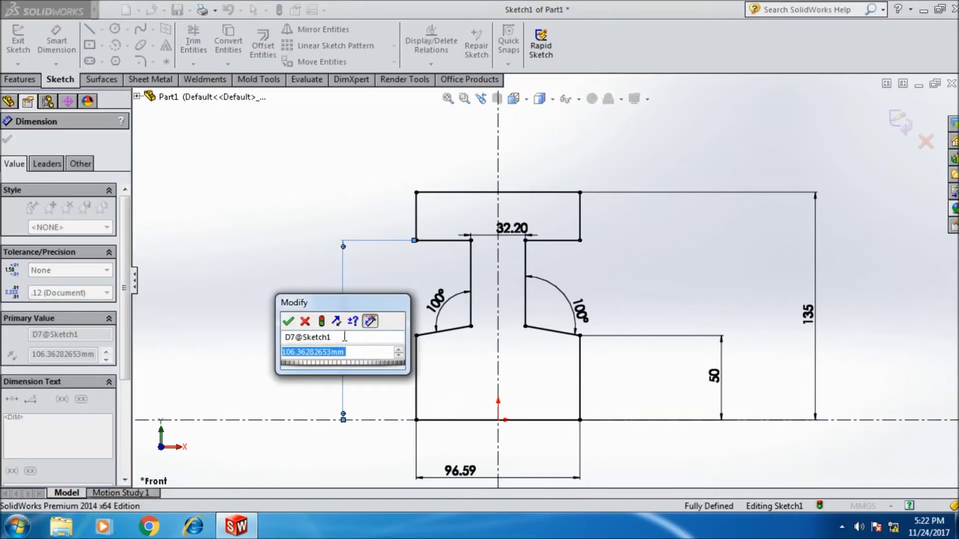
pyautogui.write('214.32')
pyautogui.press('BackSpace')
pyautogui.press('BackSpace')
pyautogui.press('BackSpace')
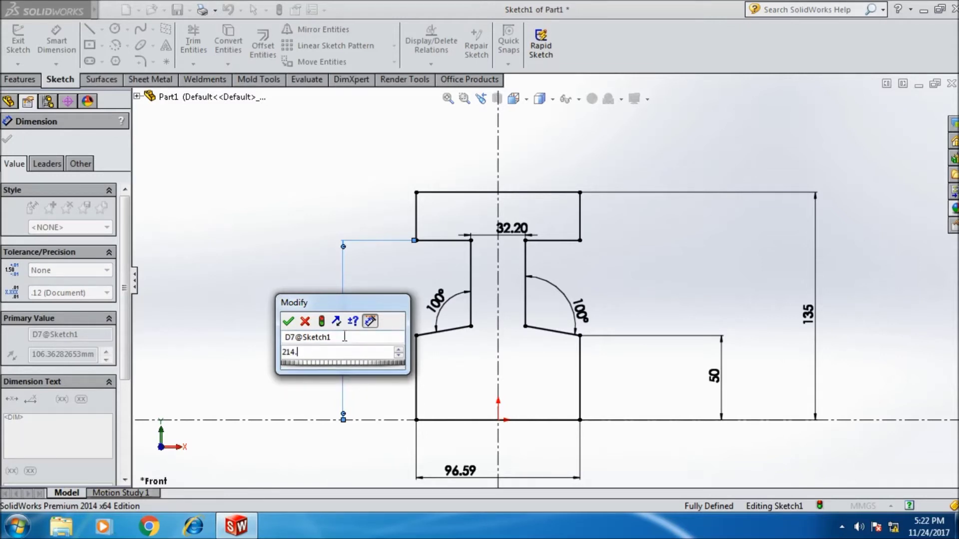
pyautogui.press('BackSpace')
pyautogui.press('BackSpace')
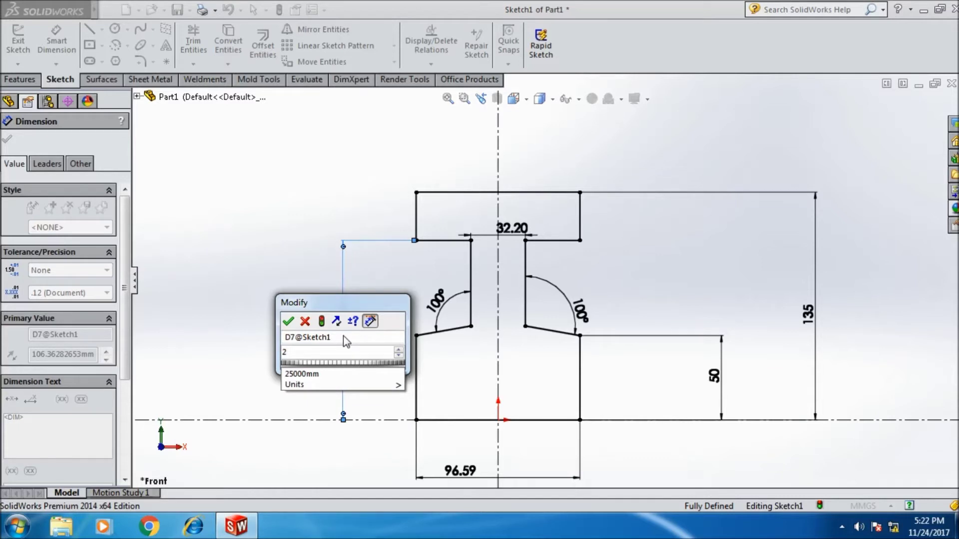
pyautogui.write('14.92/2')
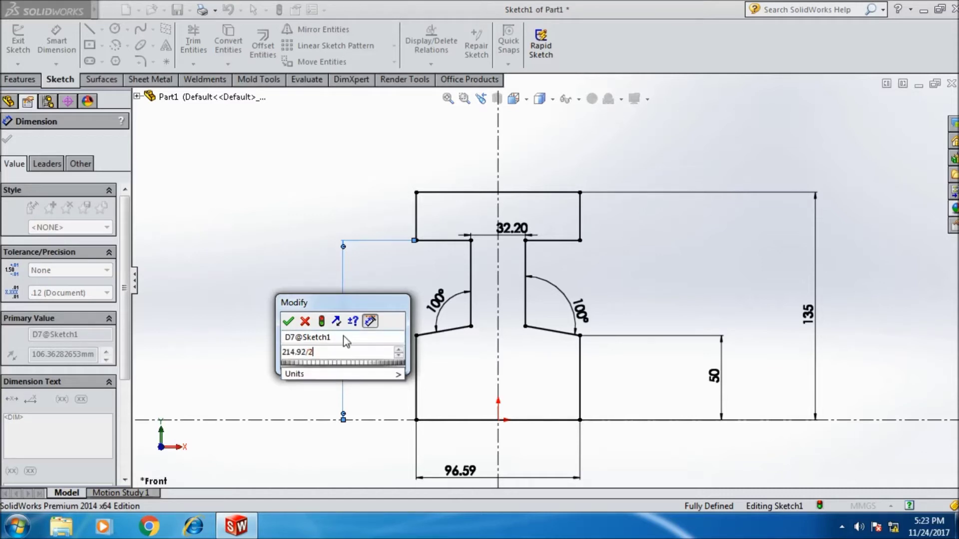
pyautogui.press('Return')
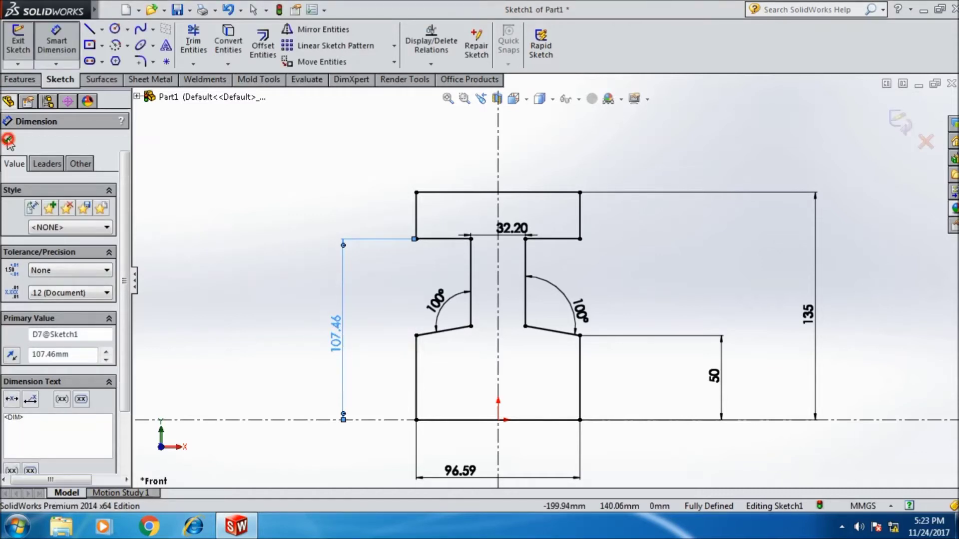
pyautogui.click(8, 140)
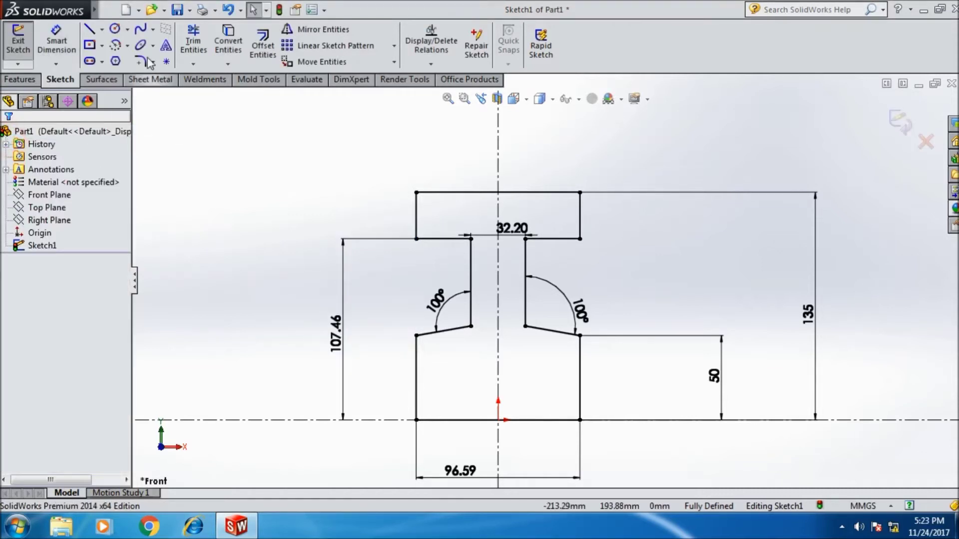
# Step: Revolve Sketch1 360° about the horizontal centerline, then turn the pulley to a face-on view
pyautogui.click(18, 80)
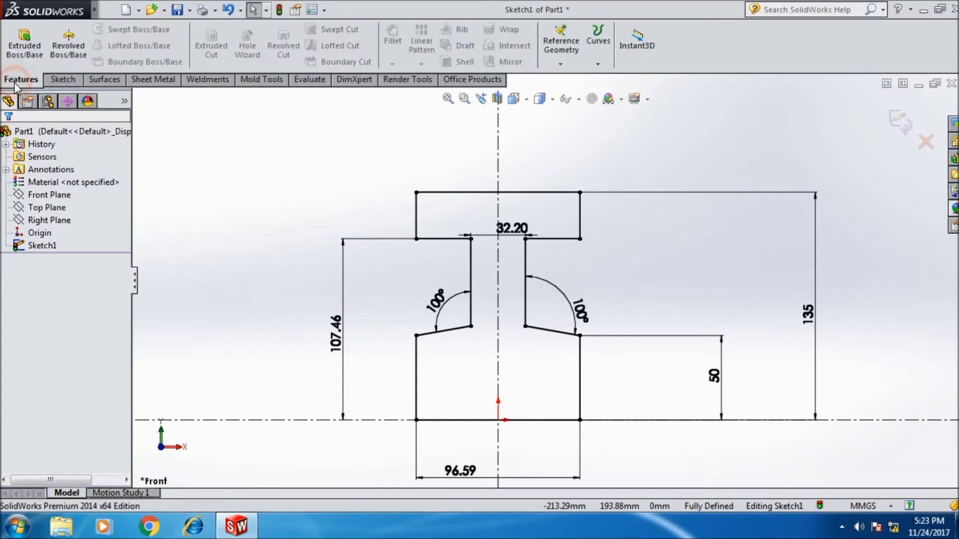
pyautogui.click(56, 56)
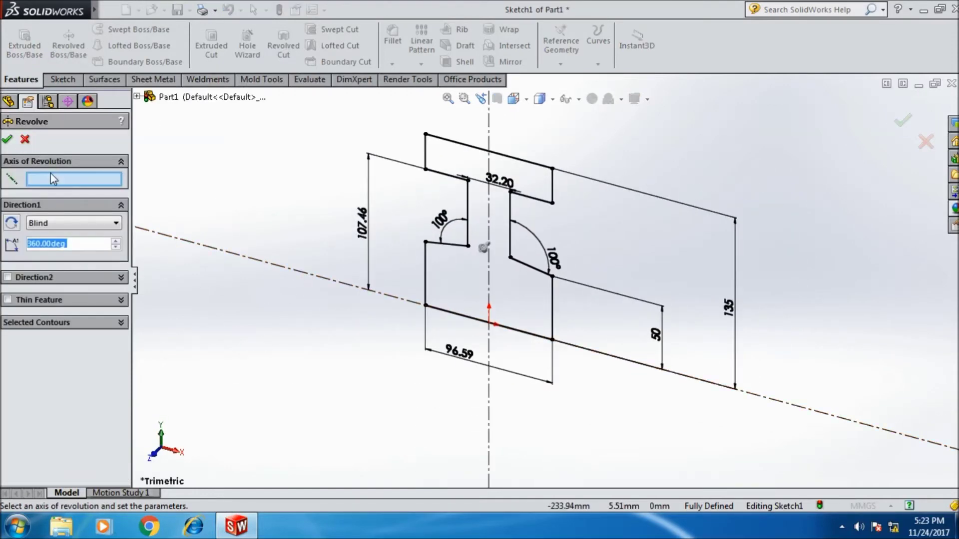
pyautogui.click(244, 257)
pyautogui.moveTo(274, 224)
pyautogui.mouseDown(button='middle')
pyautogui.moveTo(416, 257)
pyautogui.moveTo(454, 278)
pyautogui.moveTo(430, 274)
pyautogui.moveTo(390, 336)
pyautogui.moveTo(314, 285)
pyautogui.moveTo(208, 281)
pyautogui.moveTo(183, 338)
pyautogui.moveTo(258, 319)
pyautogui.moveTo(276, 326)
pyautogui.mouseUp(button='middle')
pyautogui.click(12, 142)
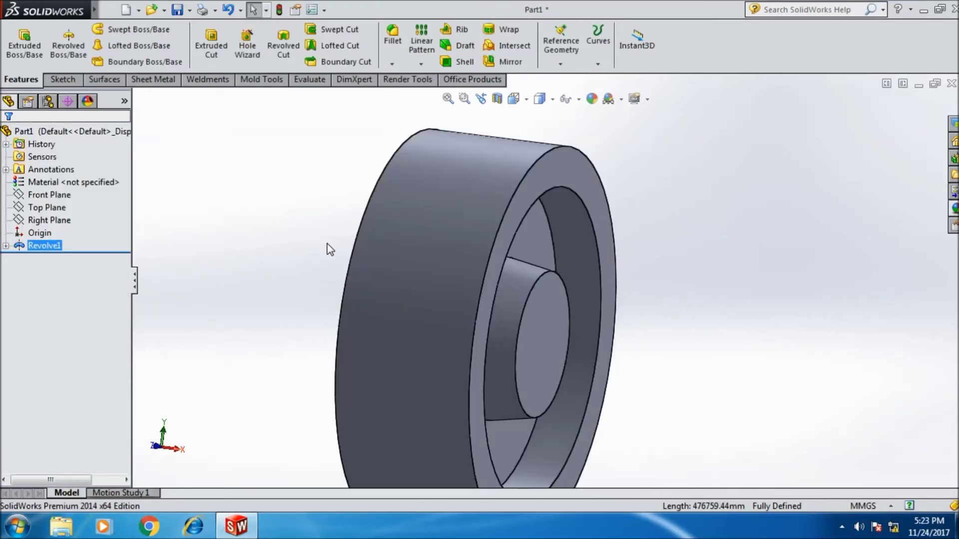
pyautogui.scroll(3, 243, 240)
pyautogui.moveTo(248, 239)
pyautogui.mouseDown(button='middle')
pyautogui.moveTo(334, 254)
pyautogui.moveTo(358, 289)
pyautogui.moveTo(334, 327)
pyautogui.mouseUp(button='middle')
pyautogui.moveTo(317, 313)
pyautogui.mouseDown(button='middle')
pyautogui.moveTo(322, 291)
pyautogui.moveTo(388, 261)
pyautogui.mouseUp(button='middle')
pyautogui.press('space')
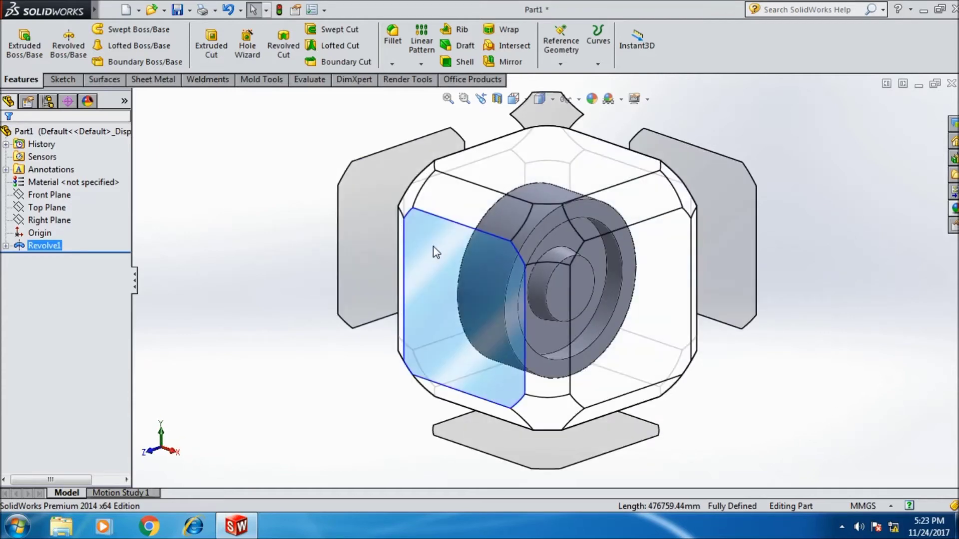
pyautogui.click(433, 246)
pyautogui.rightClick(28, 247)
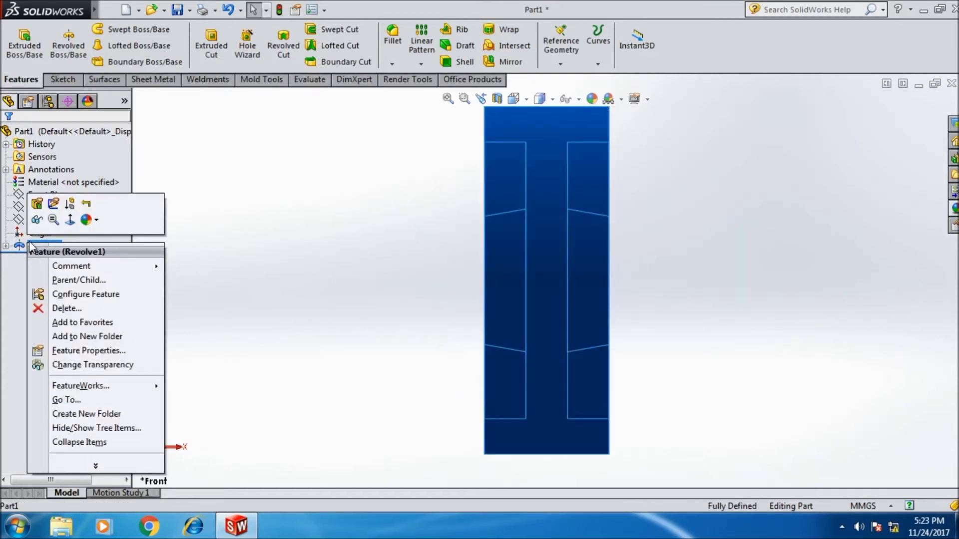
# Step: Edit Revolve1's sketch and fillet the two upper inner corners at 5 mm
pyautogui.click(52, 202)
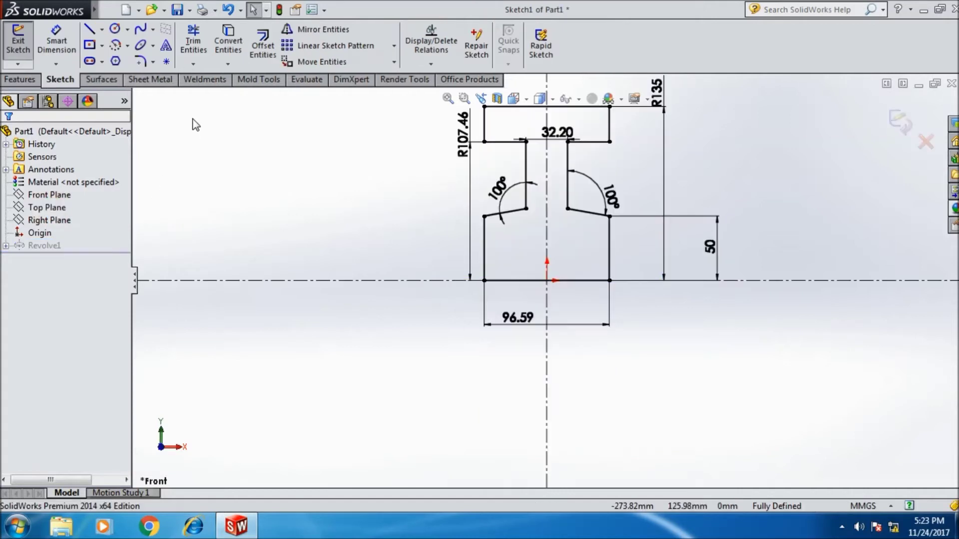
pyautogui.click(140, 62)
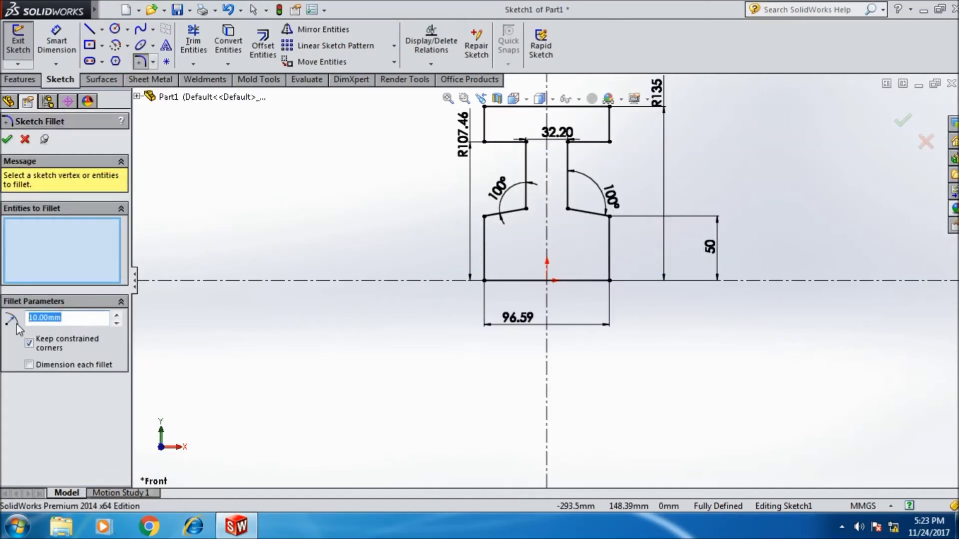
pyautogui.write('5')
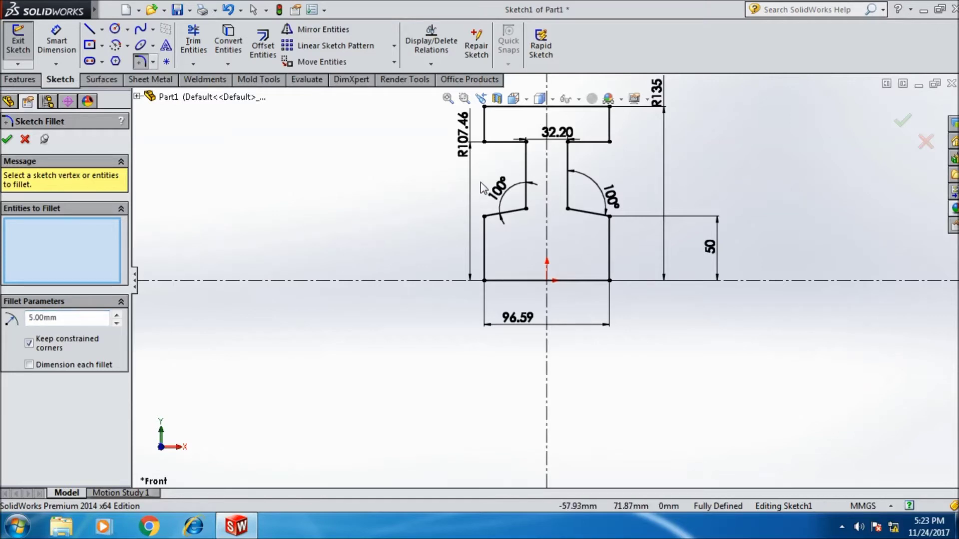
pyautogui.scroll(2, 467, 152)
pyautogui.click(551, 136)
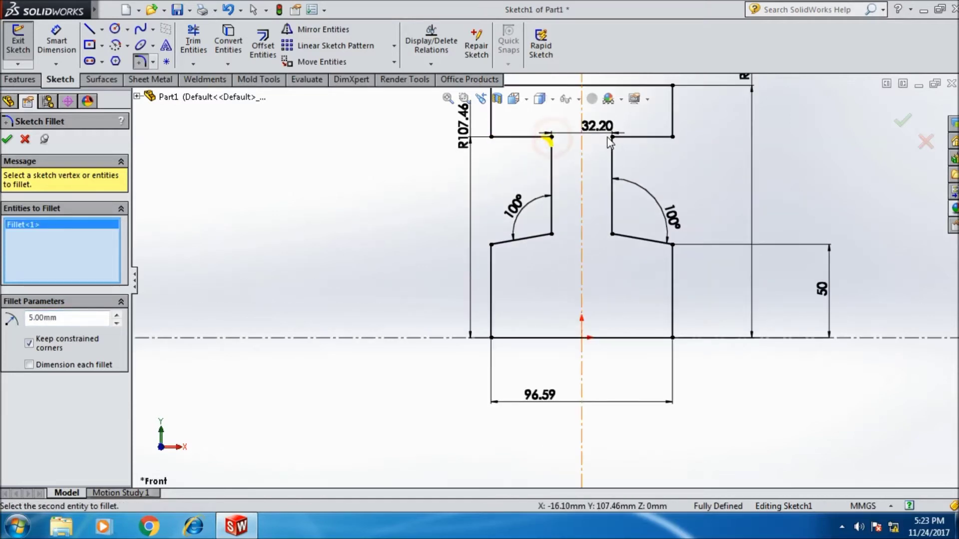
pyautogui.click(612, 136)
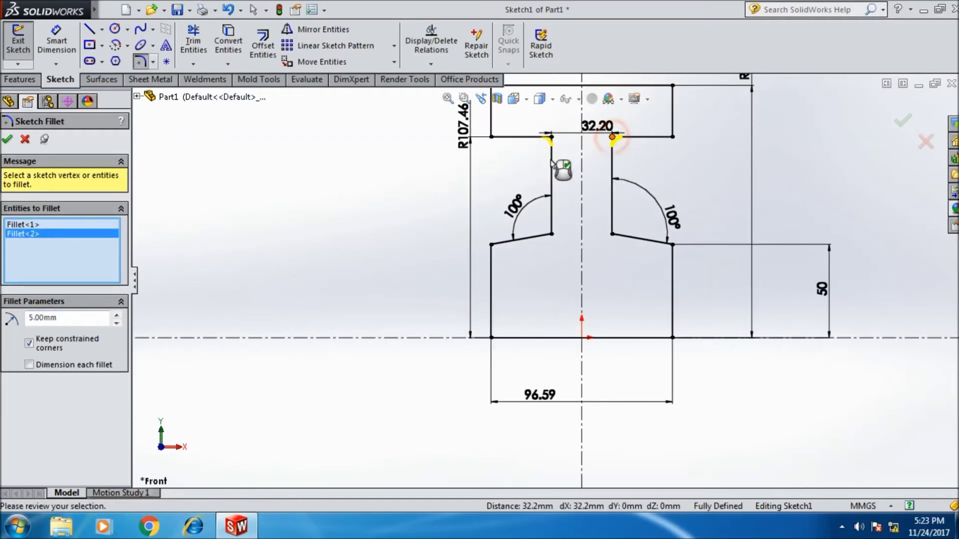
pyautogui.click(7, 140)
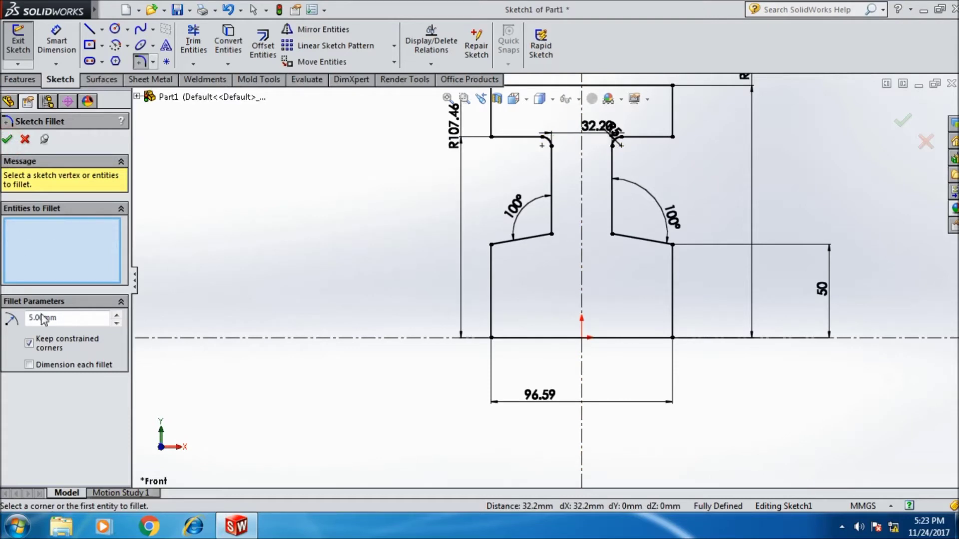
# Step: Fillet the two slanted-line inner corners at 2 mm and exit the sketch
pyautogui.moveTo(73, 321); pyautogui.dragTo(17, 324)
pyautogui.write('2')
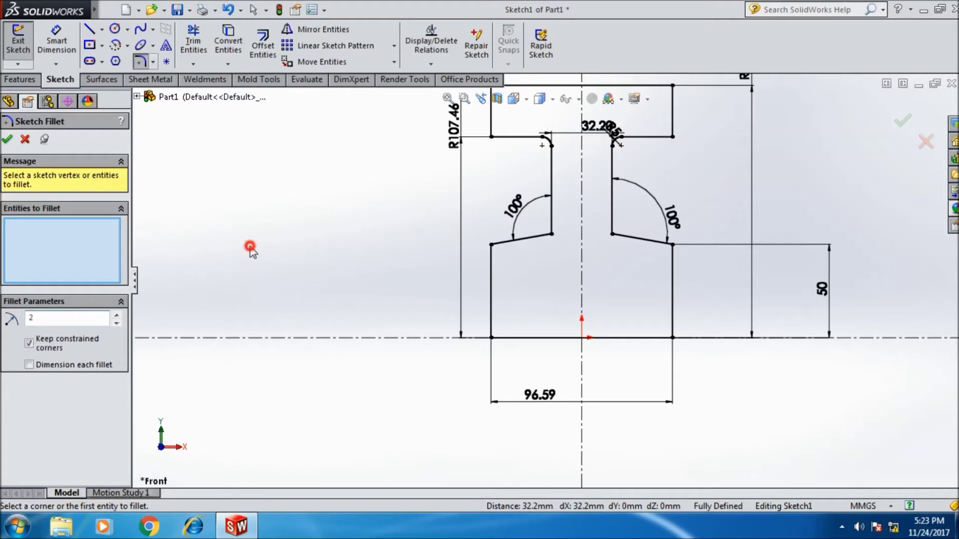
pyautogui.click(552, 235)
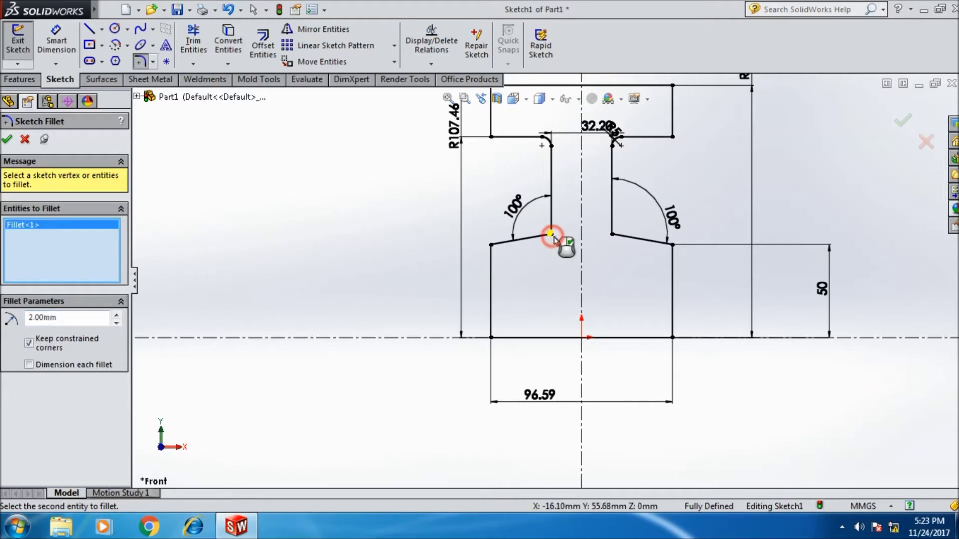
pyautogui.click(612, 234)
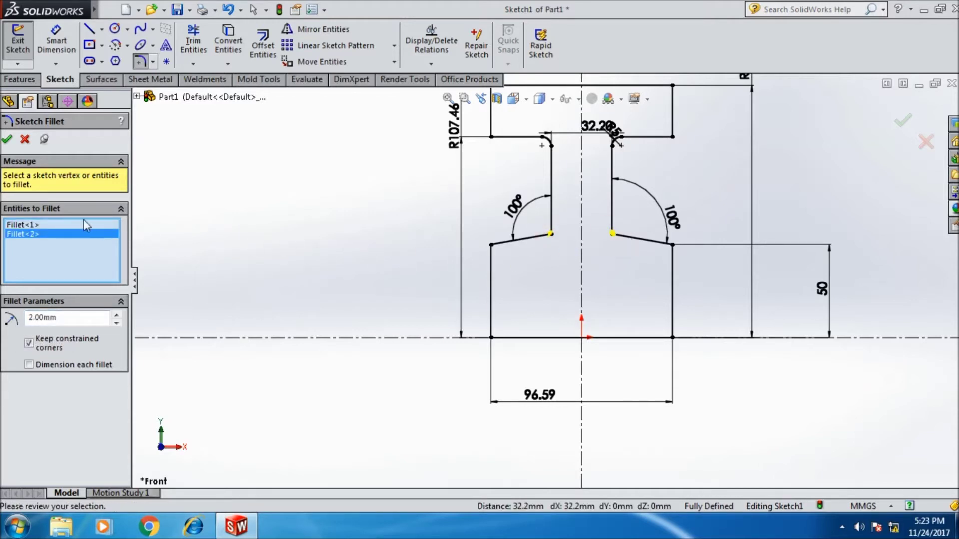
pyautogui.click(7, 141)
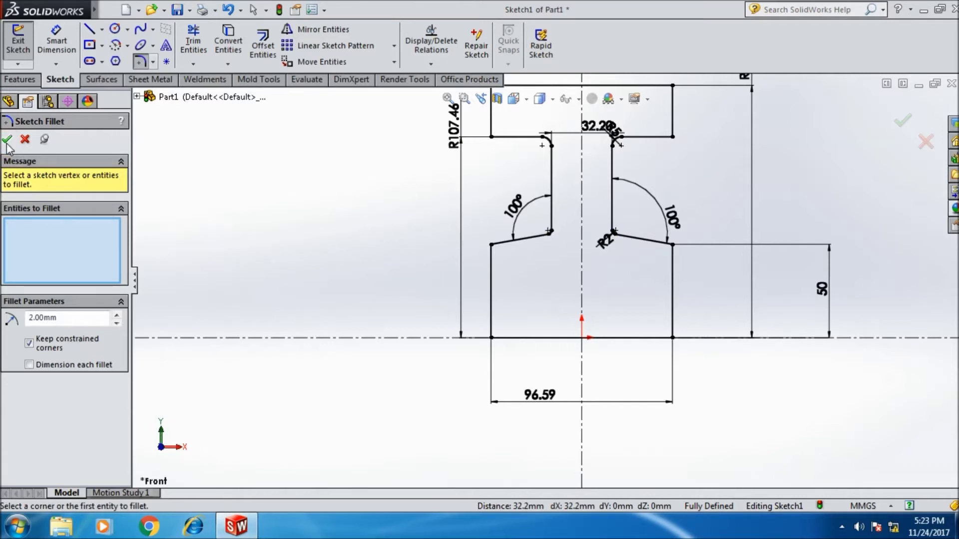
pyautogui.click(10, 141)
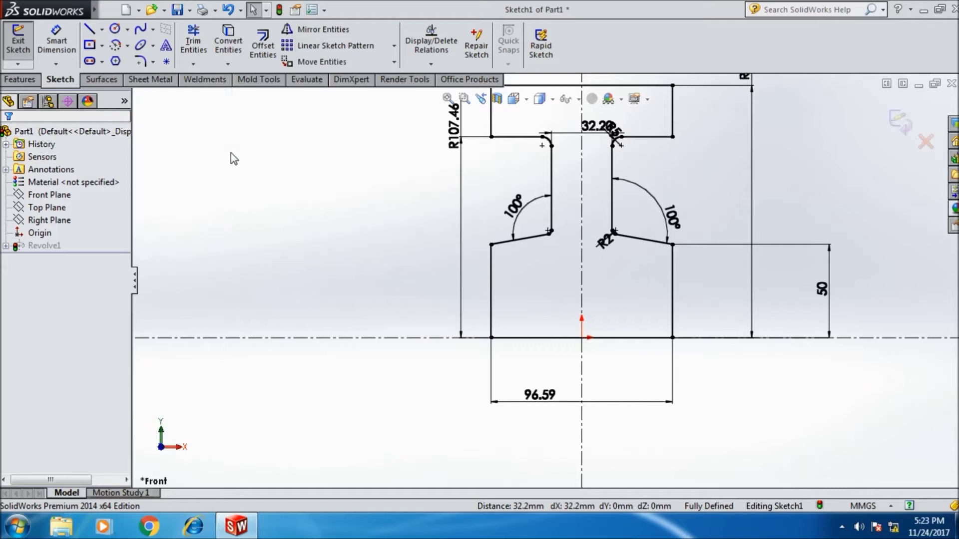
pyautogui.click(14, 52)
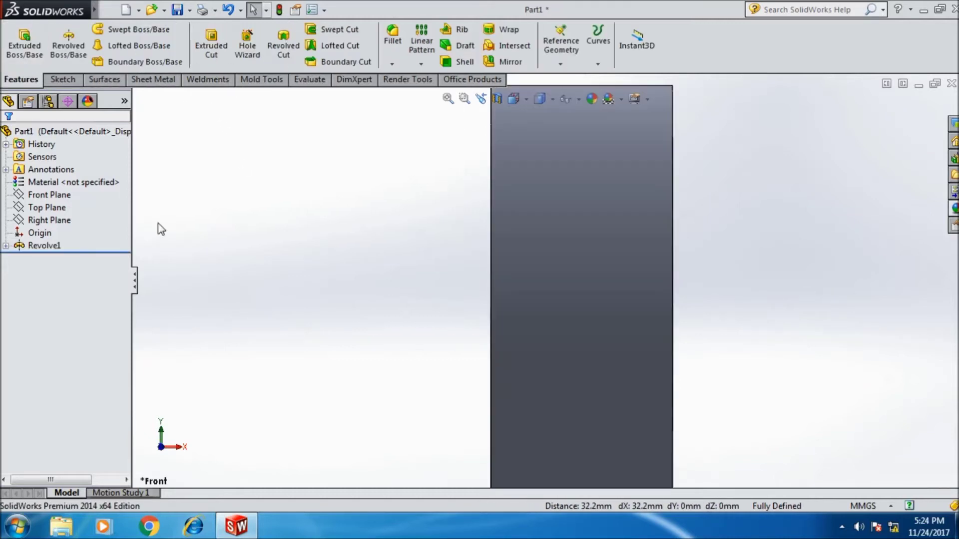
# Step: Face the pulley's front and start a new sketch on the hub face
pyautogui.moveTo(326, 277)
pyautogui.mouseDown(button='middle')
pyautogui.moveTo(364, 253)
pyautogui.moveTo(366, 336)
pyautogui.moveTo(373, 280)
pyautogui.moveTo(354, 288)
pyautogui.mouseUp(button='middle')
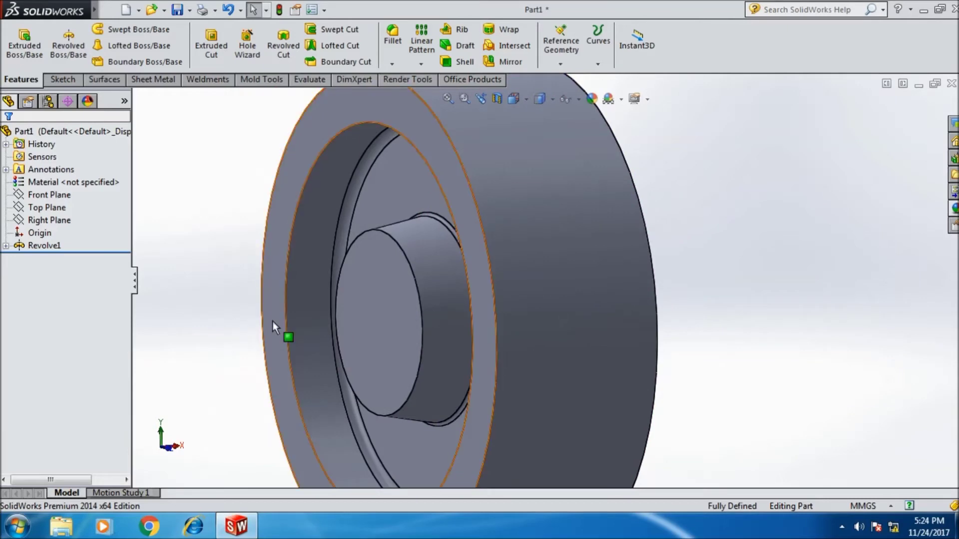
pyautogui.rightClick(274, 323)
pyautogui.click(347, 193)
pyautogui.click(331, 233)
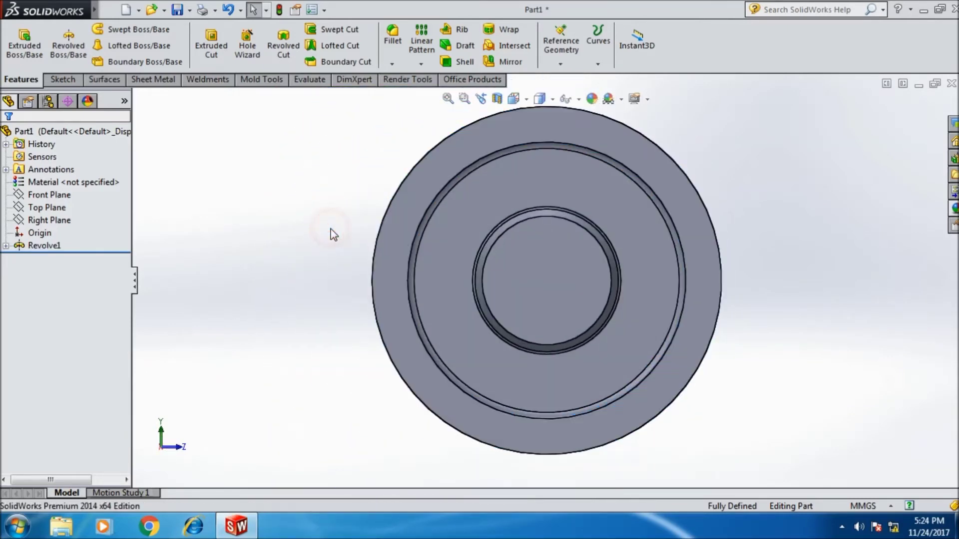
pyautogui.click(598, 286)
pyautogui.click(68, 80)
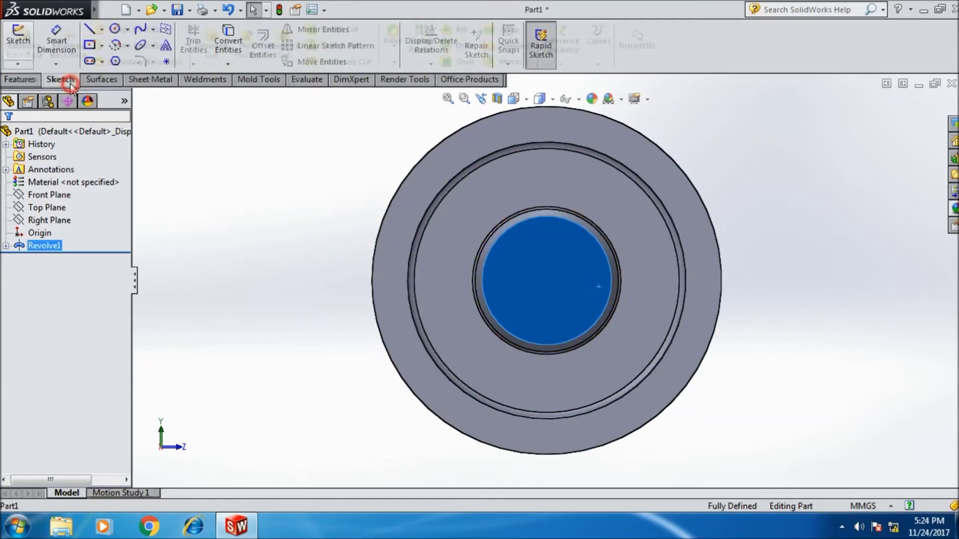
pyautogui.click(18, 40)
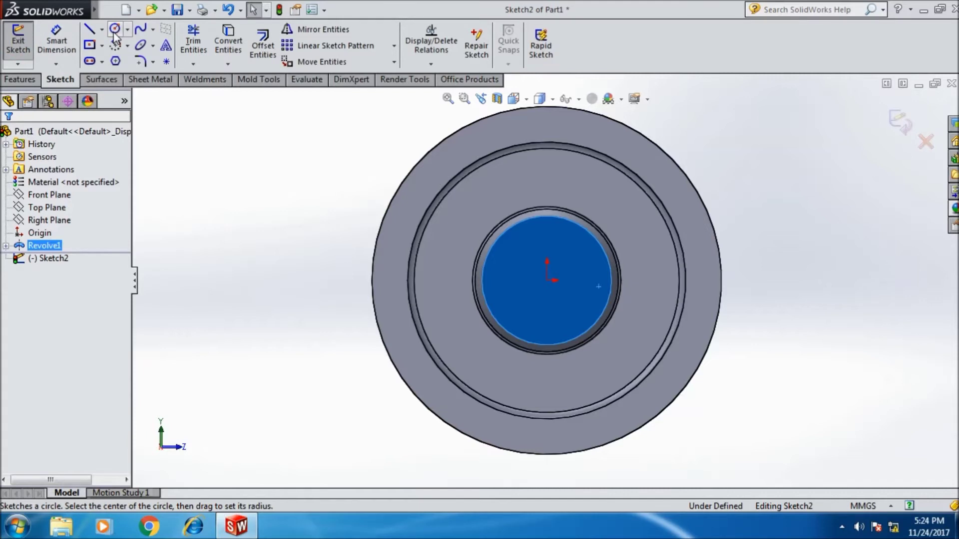
# Step: Draw infinite horizontal and vertical construction lines through the origin
pyautogui.click(114, 31)
pyautogui.click(90, 31)
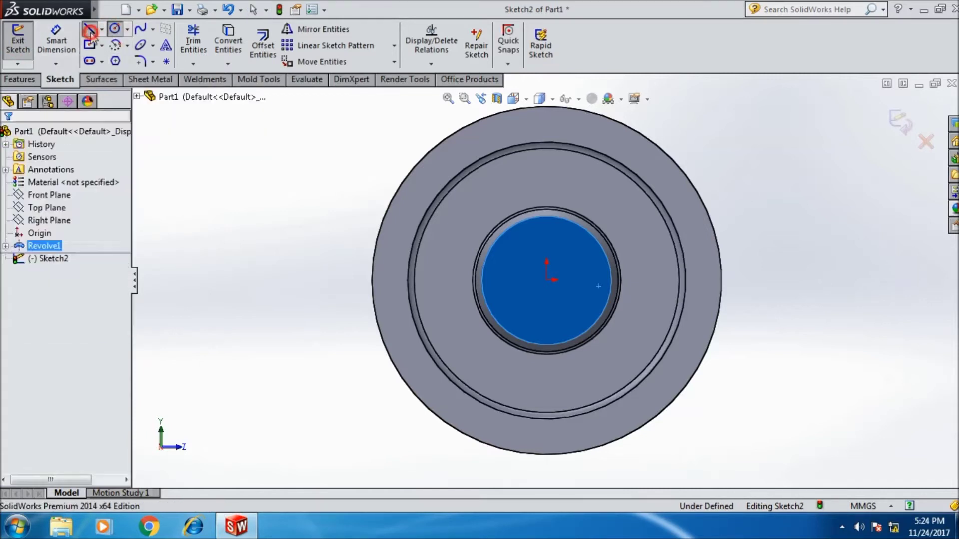
pyautogui.click(76, 315)
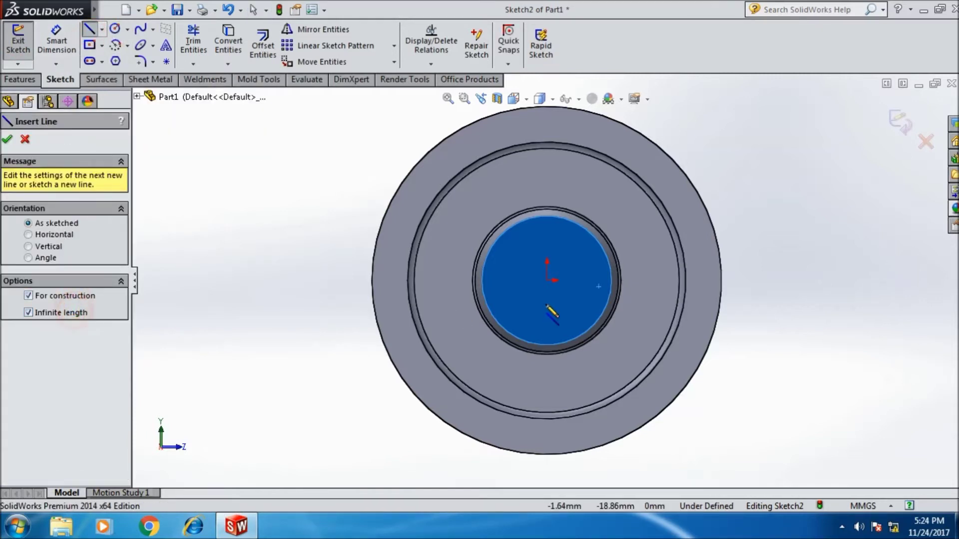
pyautogui.click(547, 281)
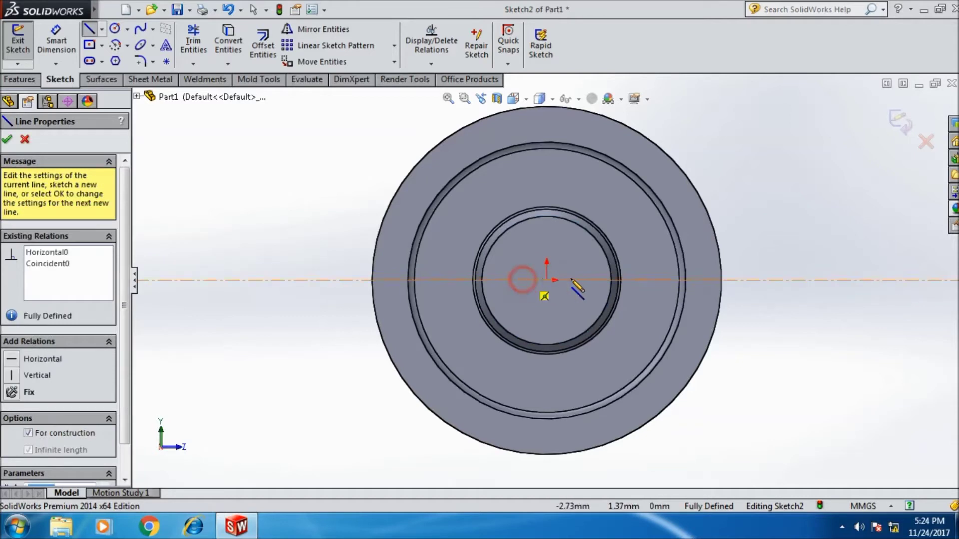
pyautogui.click(548, 280)
pyautogui.click(548, 262)
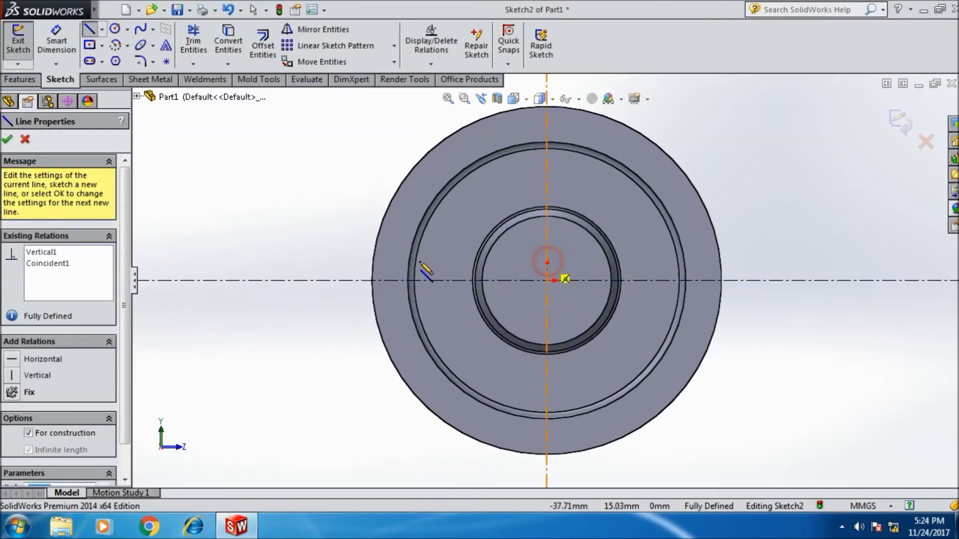
pyautogui.click(8, 141)
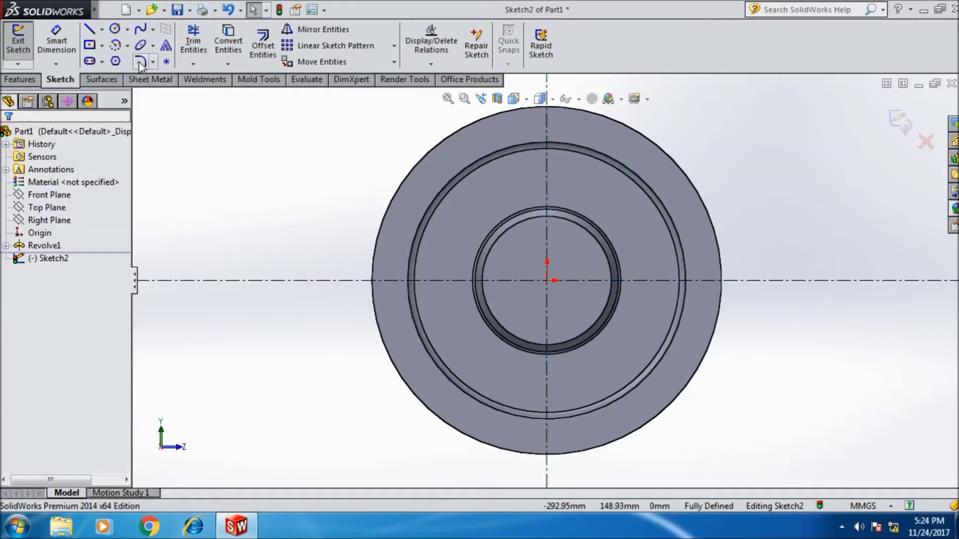
# Step: Draw a Ø62.50 mm circle centred on the origin
pyautogui.click(115, 29)
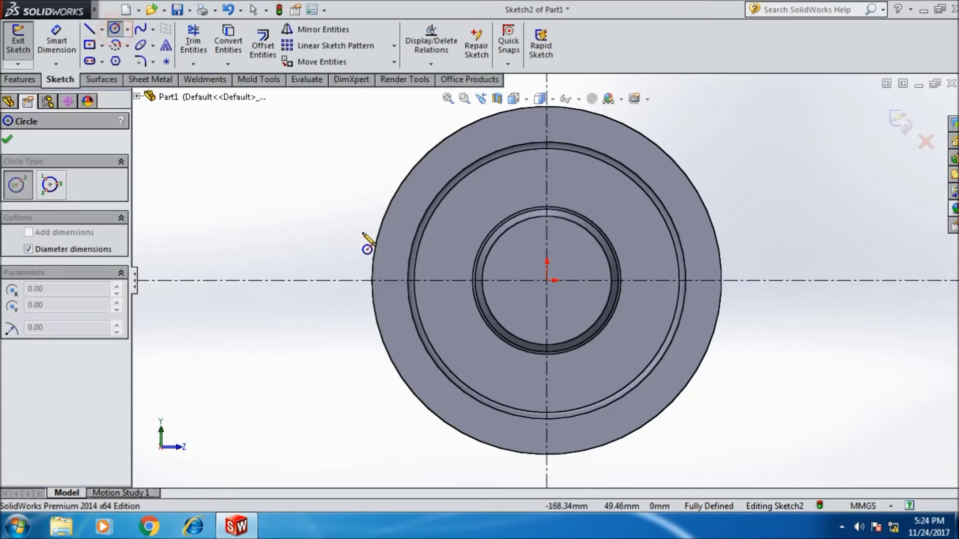
pyautogui.click(546, 280)
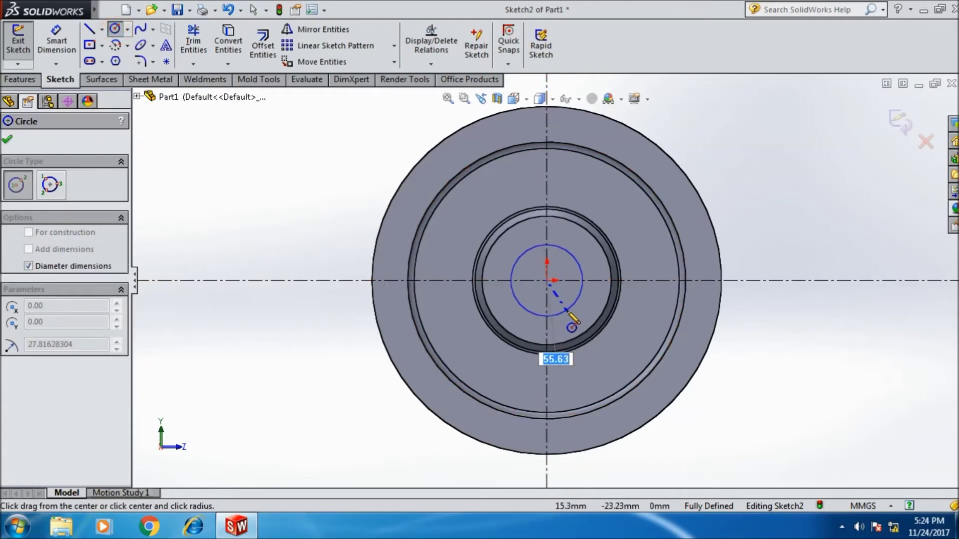
pyautogui.write('62.')
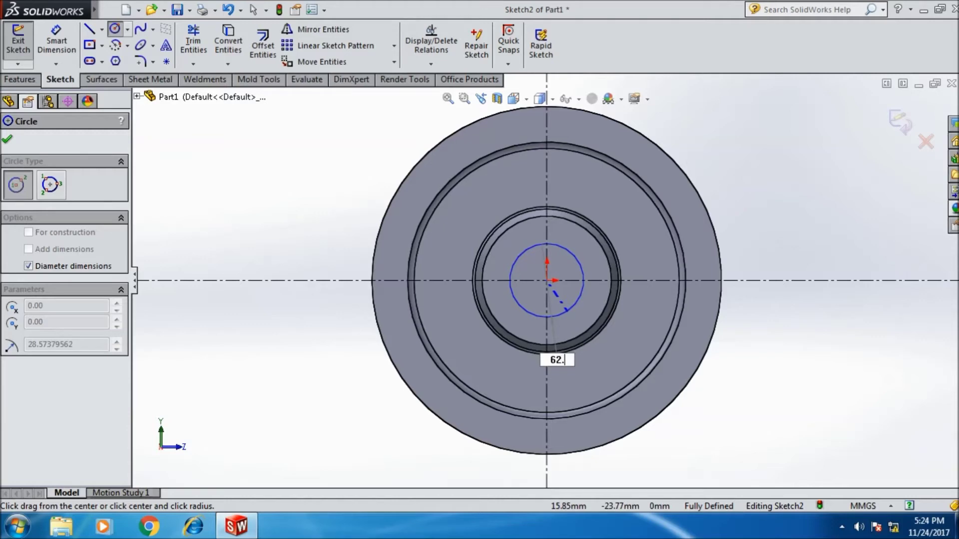
pyautogui.write('5')
pyautogui.press('Return')
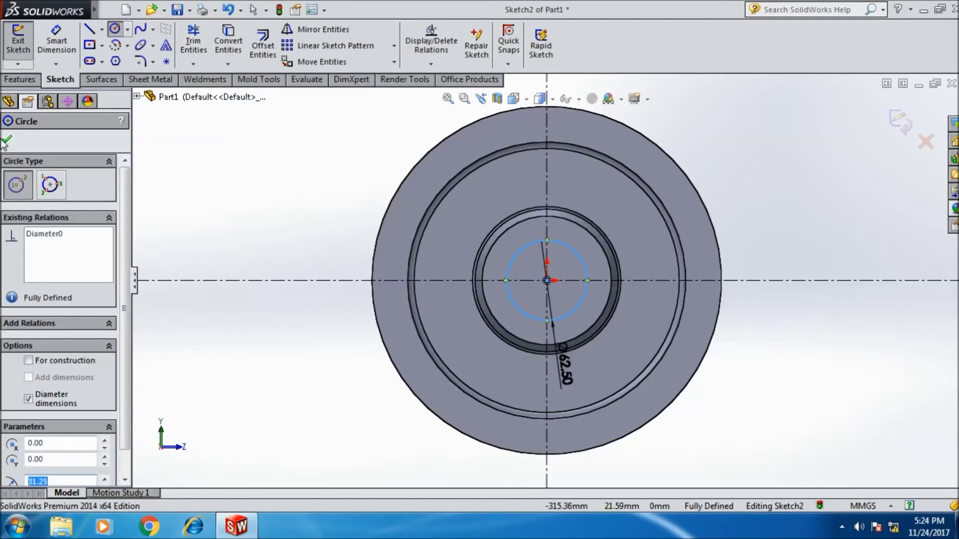
pyautogui.click(7, 140)
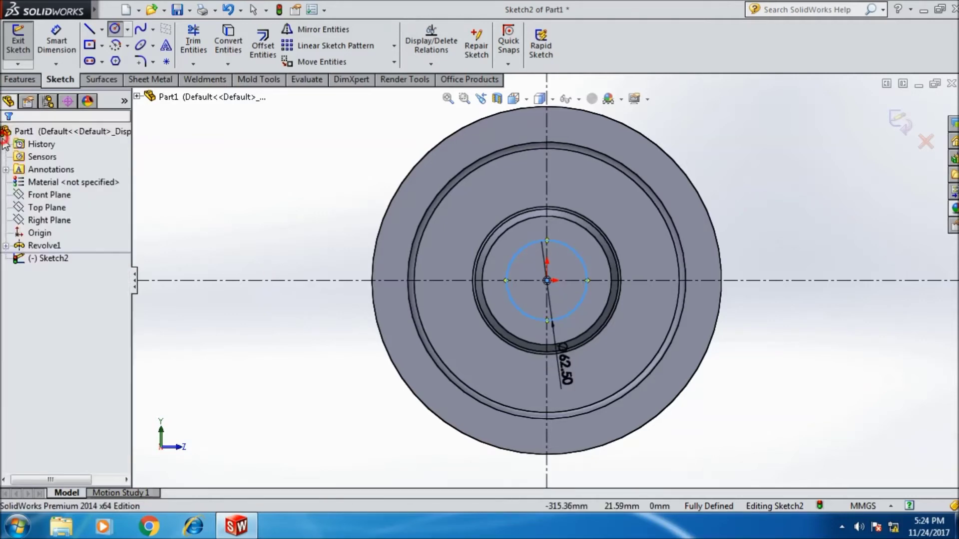
# Step: Draw a centre rectangle on the vertical centreline above the origin
pyautogui.click(89, 46)
pyautogui.scroll(-4, 544, 253)
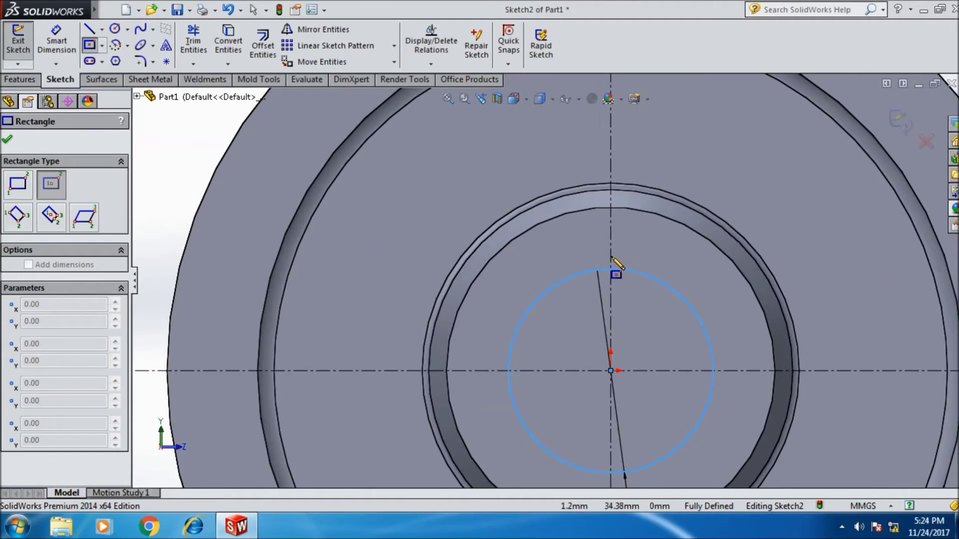
pyautogui.click(610, 256)
pyautogui.click(643, 313)
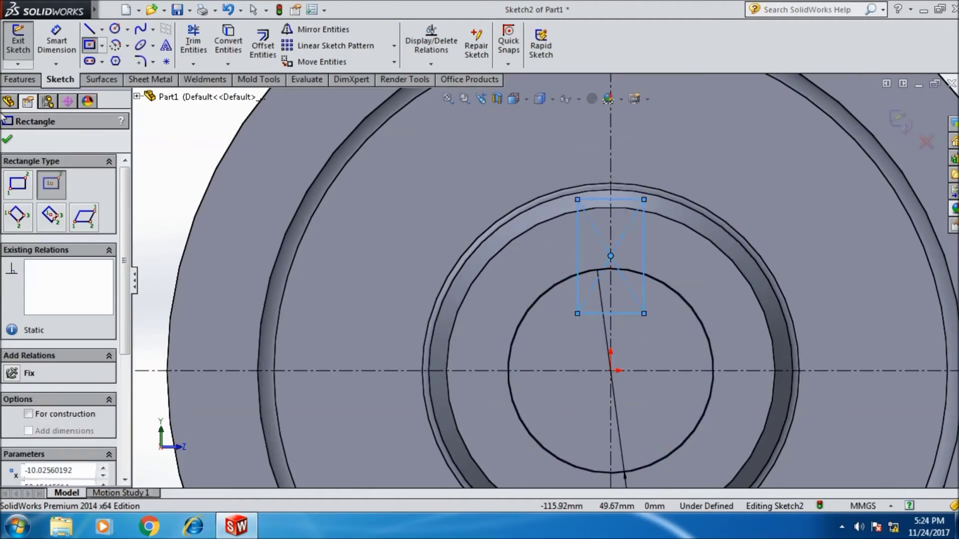
pyautogui.click(9, 141)
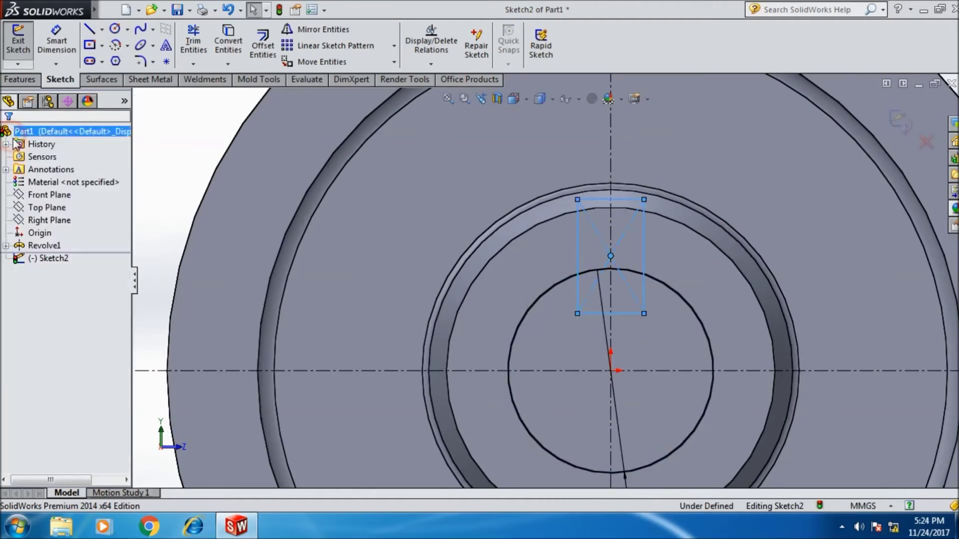
# Step: Make the rectangle's left and right edges symmetric about the vertical centreline
pyautogui.click(578, 262)
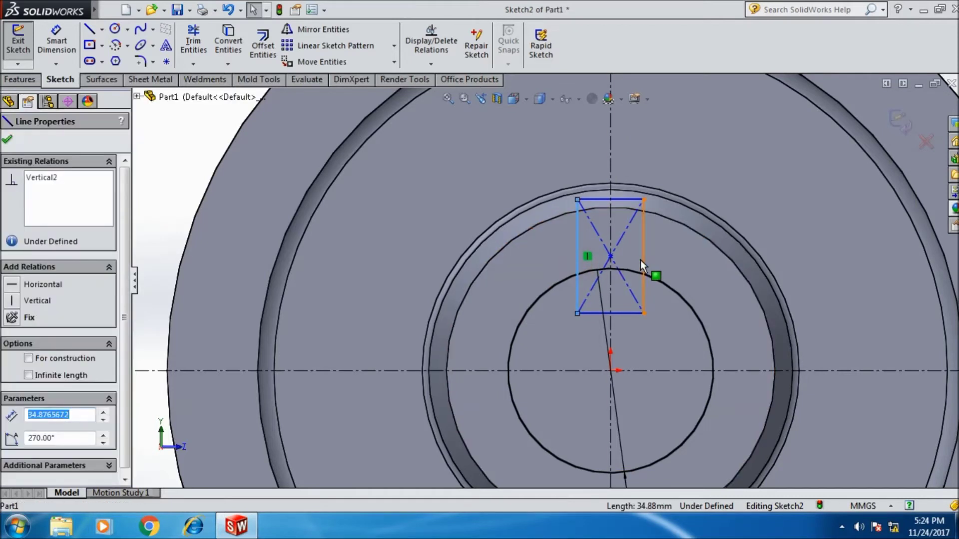
pyautogui.keyDown('ctrl'); pyautogui.click(643, 260); pyautogui.keyUp('ctrl')
pyautogui.keyDown('ctrl'); pyautogui.click(610, 338); pyautogui.keyUp('ctrl')
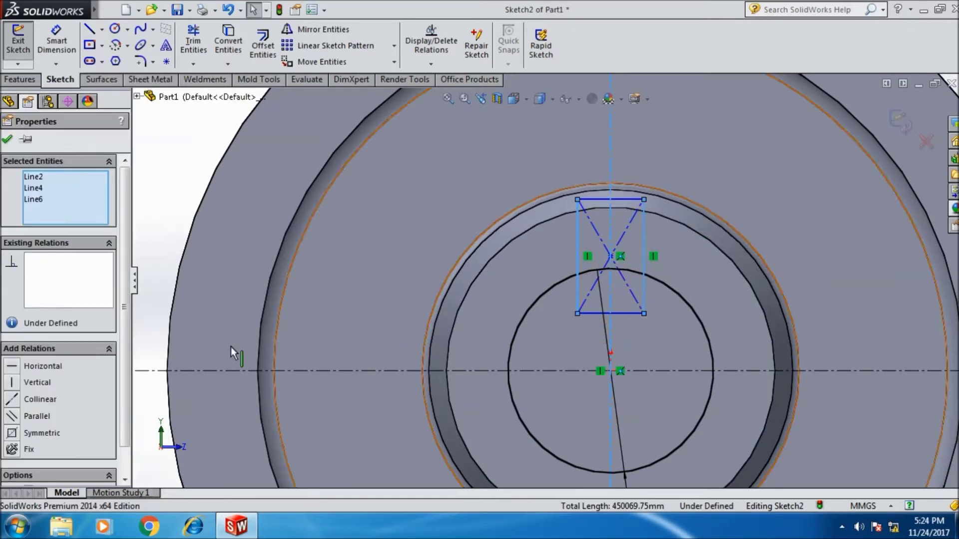
pyautogui.click(37, 435)
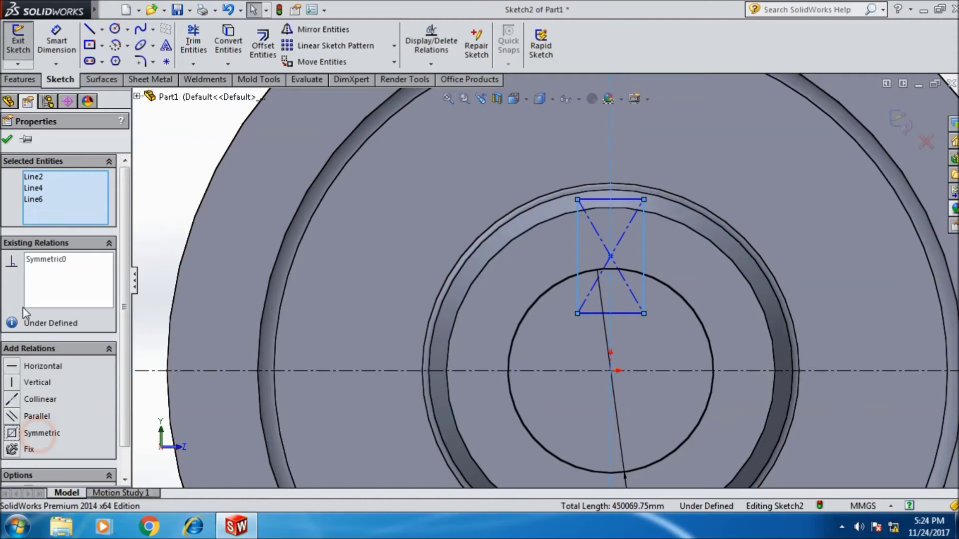
pyautogui.click(8, 139)
pyautogui.scroll(3, 363, 348)
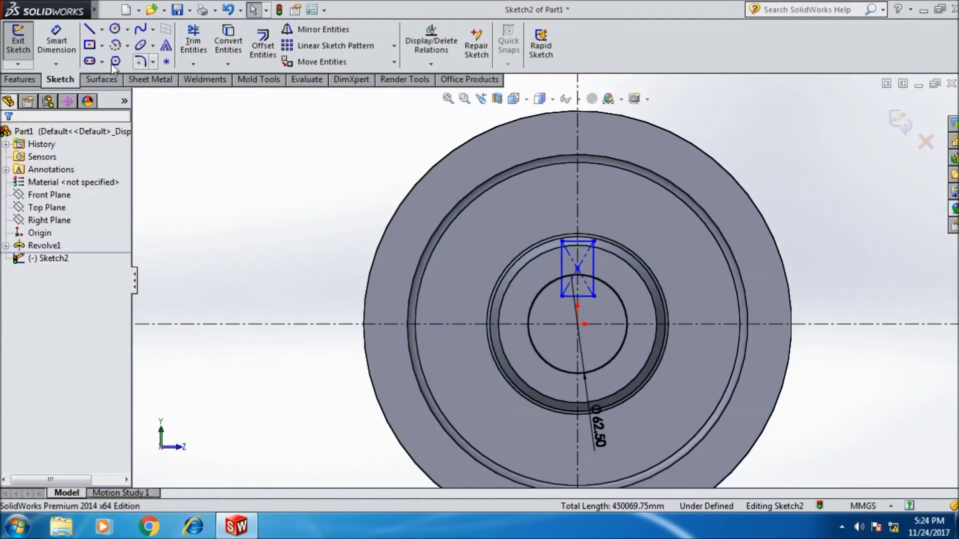
# Step: Place a sketch point at the bottom of the circle
pyautogui.click(57, 42)
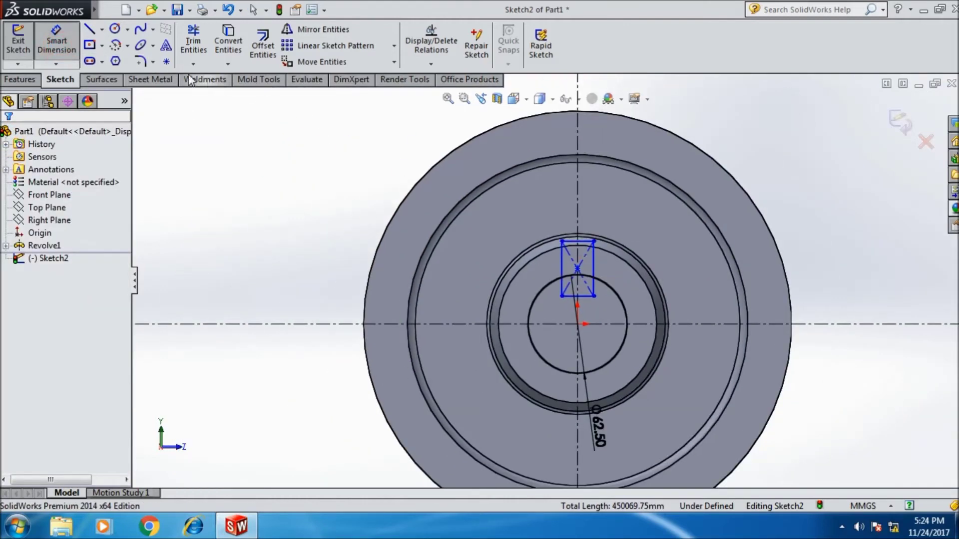
pyautogui.click(166, 61)
pyautogui.scroll(-2, 677, 433)
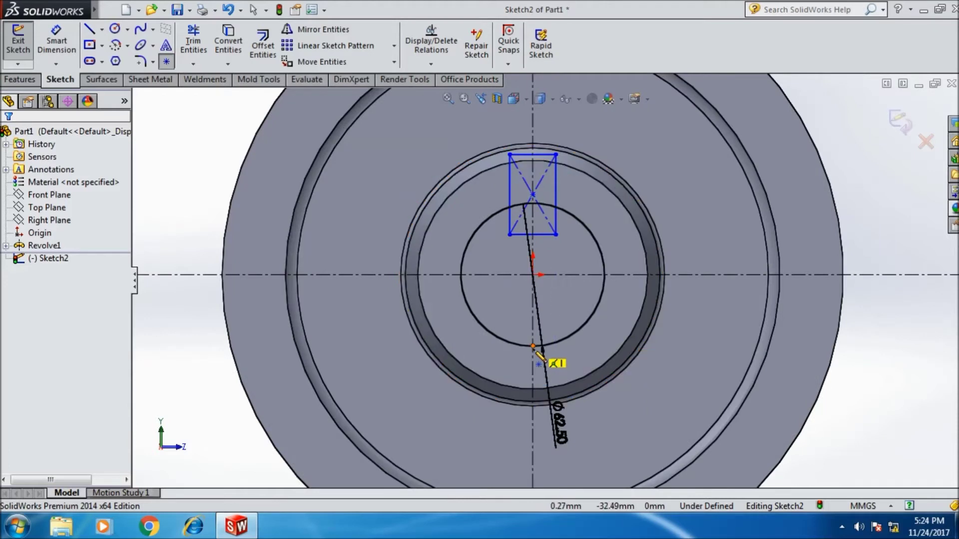
pyautogui.click(533, 348)
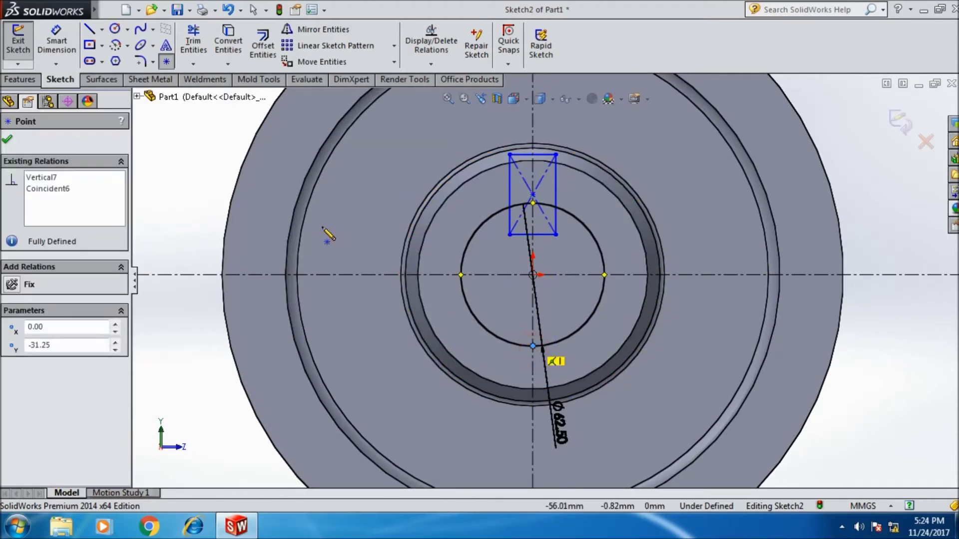
# Step: Dimension the rectangle's top edge 67.1 mm above the point at the circle's bottom
pyautogui.click(65, 52)
pyautogui.click(528, 155)
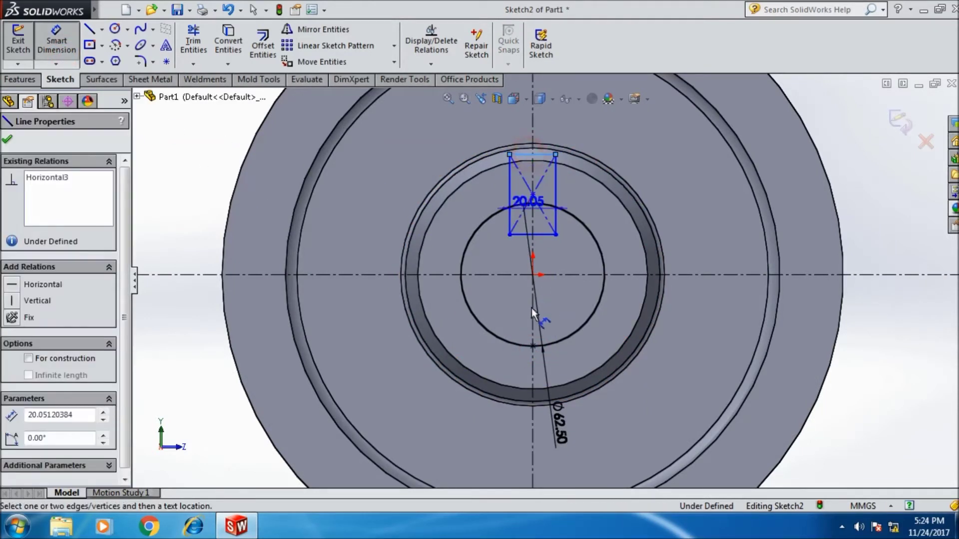
pyautogui.click(533, 345)
pyautogui.click(709, 245)
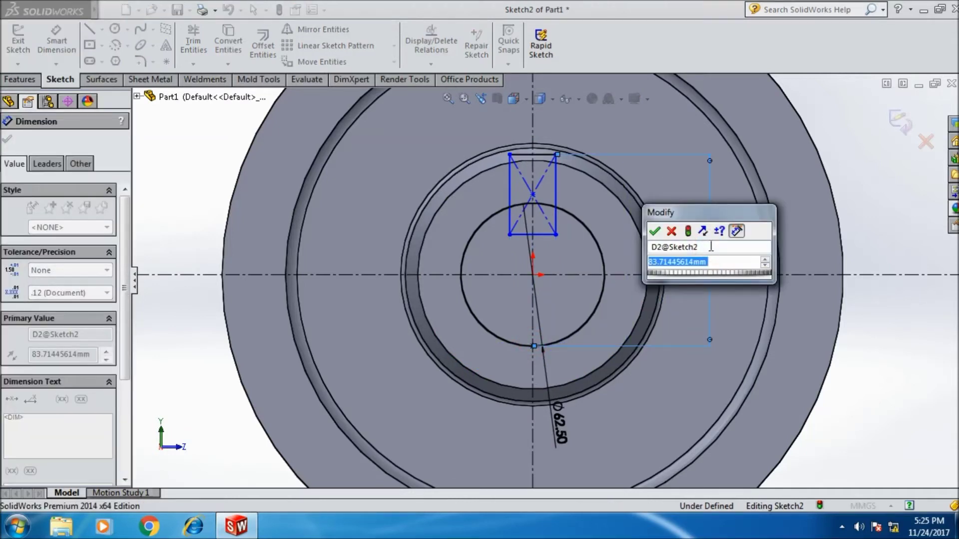
pyautogui.write('67.1')
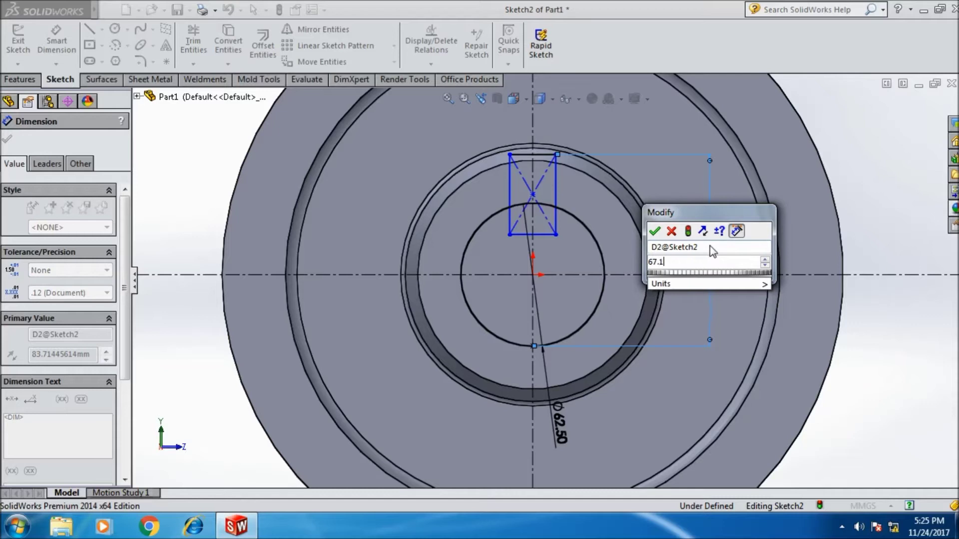
pyautogui.click(655, 231)
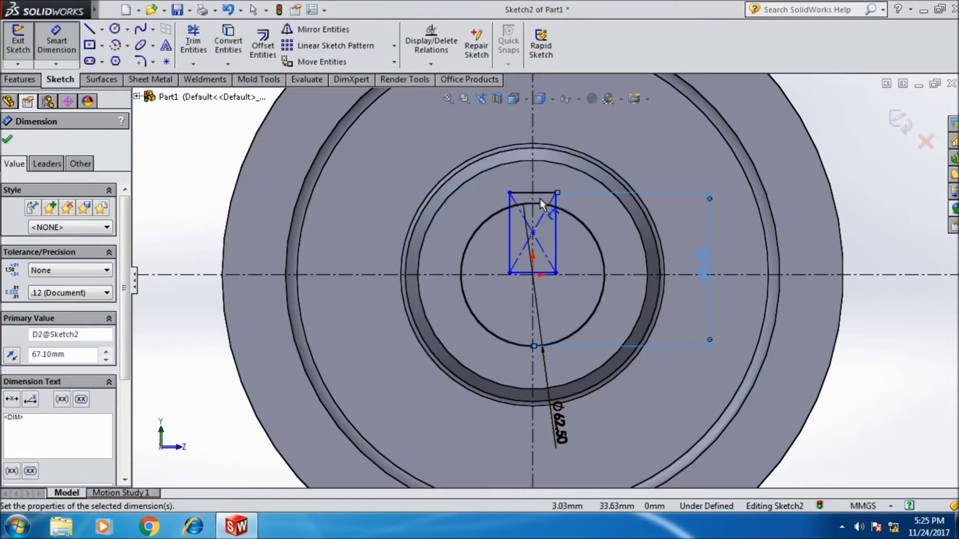
# Step: Set the keyway rectangle's top edge width to 10 mm
pyautogui.click(537, 193)
pyautogui.click(626, 137)
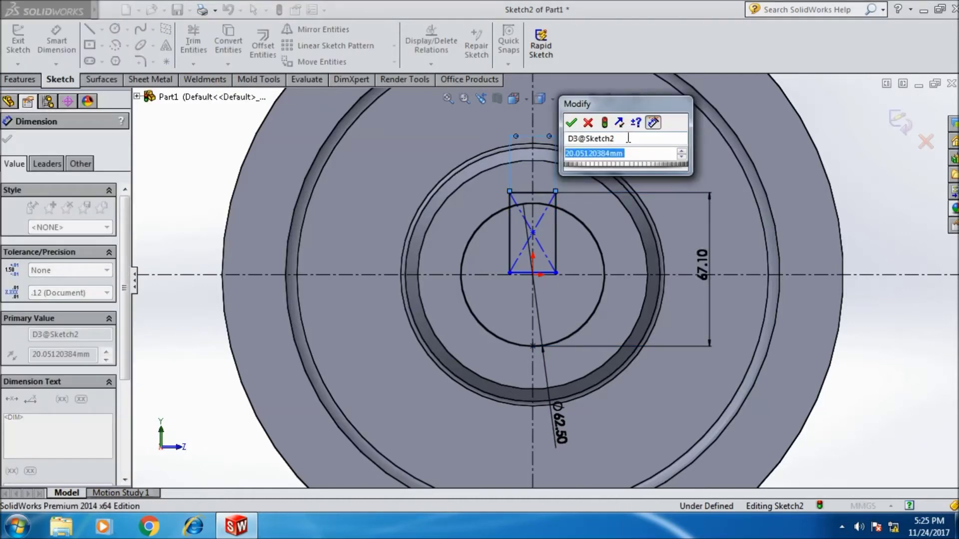
pyautogui.write('10')
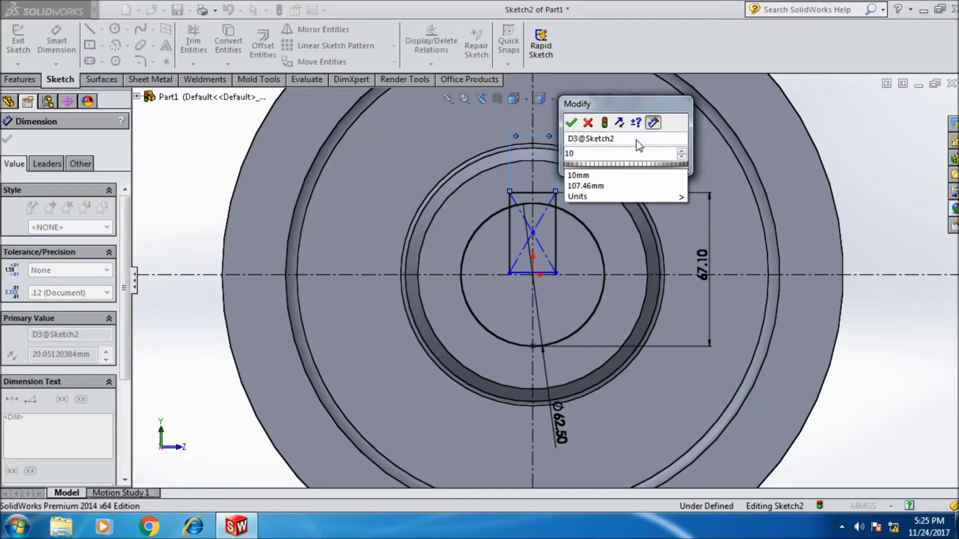
pyautogui.click(573, 123)
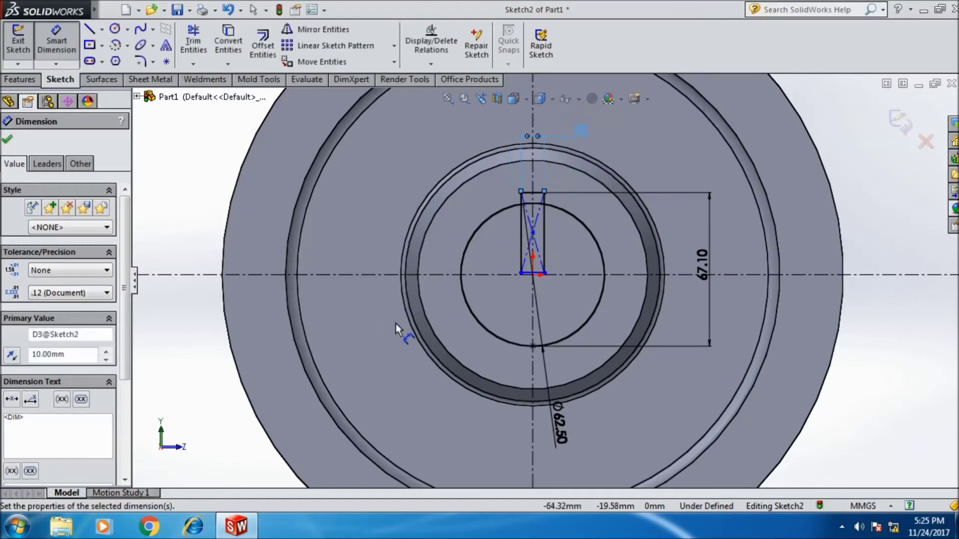
pyautogui.click(12, 142)
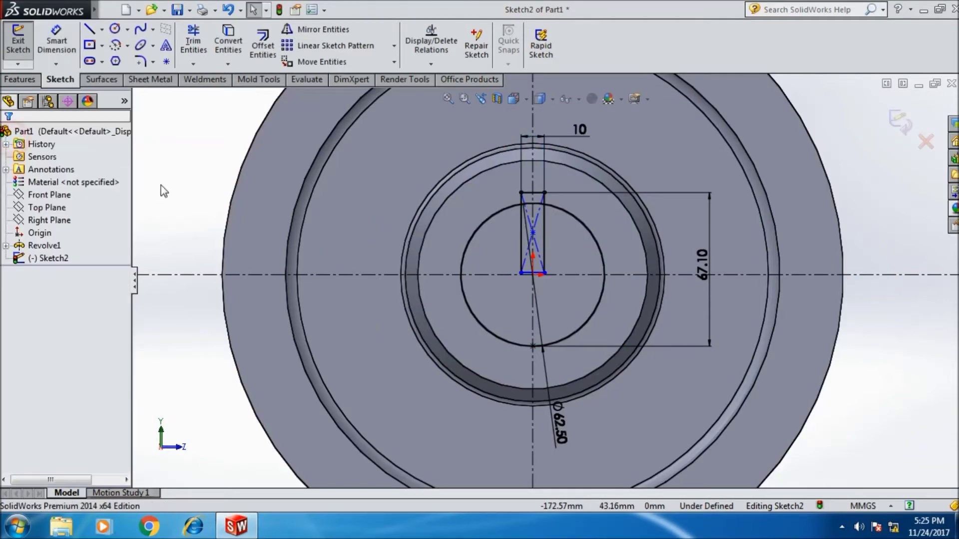
pyautogui.scroll(-2, 562, 210)
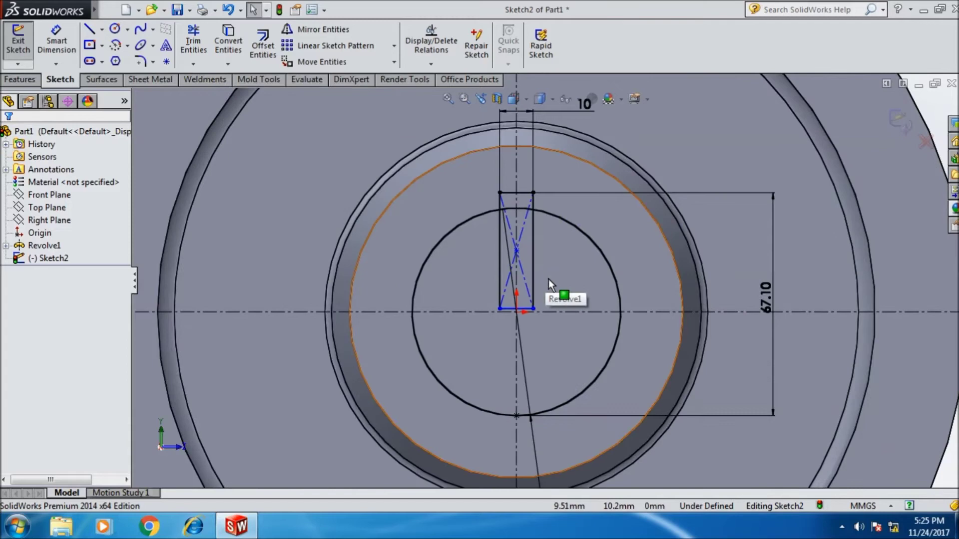
# Step: Power-trim the left edge and bottom line leftovers of the keyway rectangle
pyautogui.click(184, 55)
pyautogui.scroll(-3, 569, 234)
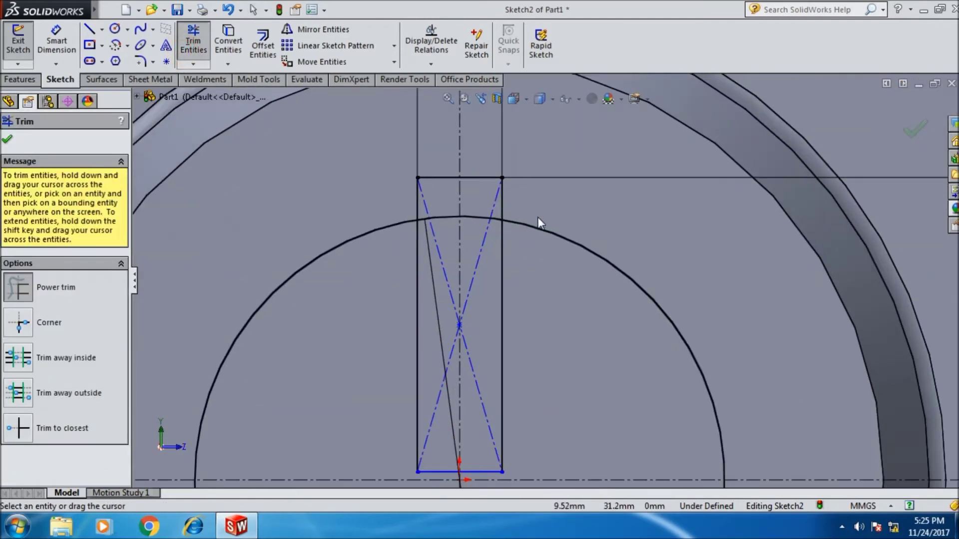
pyautogui.moveTo(382, 272); pyautogui.dragTo(434, 249)
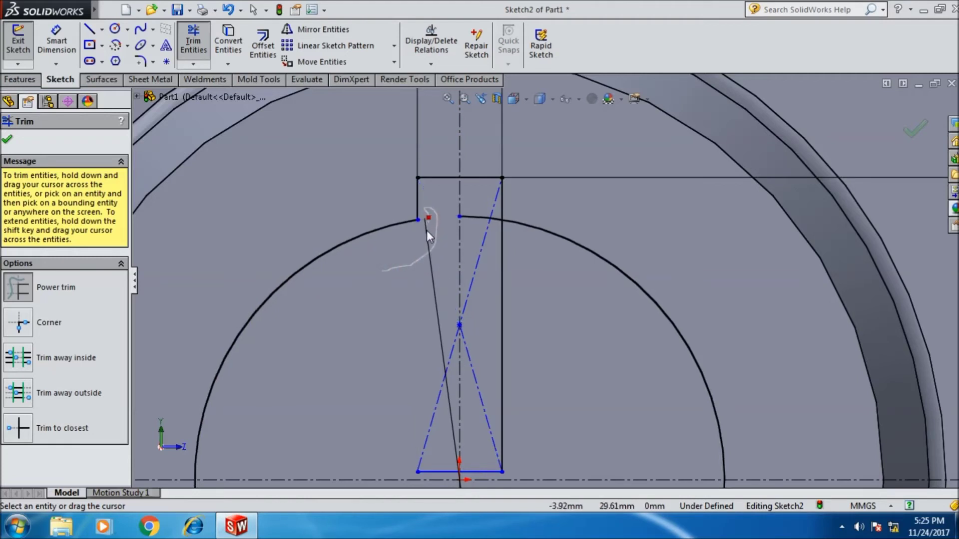
pyautogui.moveTo(420, 294); pyautogui.dragTo(441, 384)
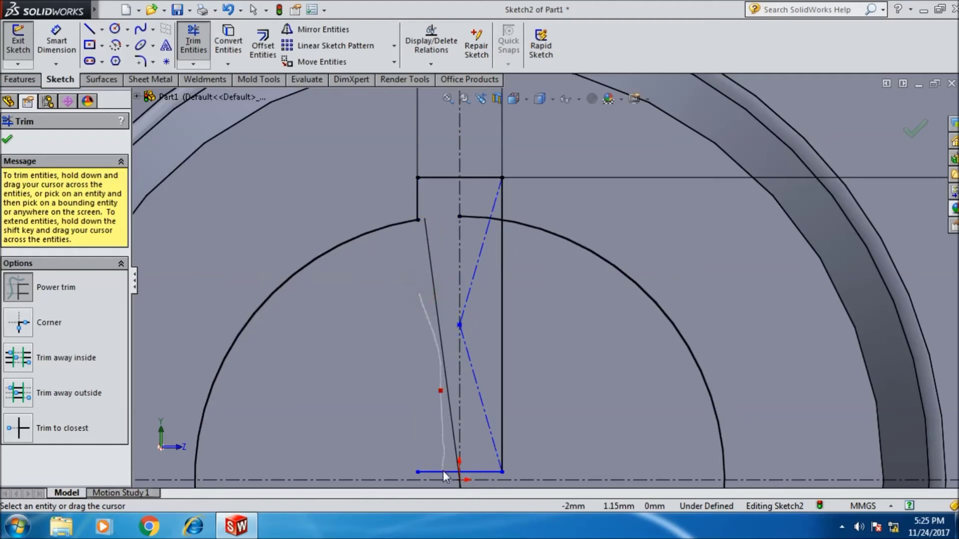
pyautogui.moveTo(444, 456); pyautogui.dragTo(443, 473)
pyautogui.scroll(-1, 505, 471)
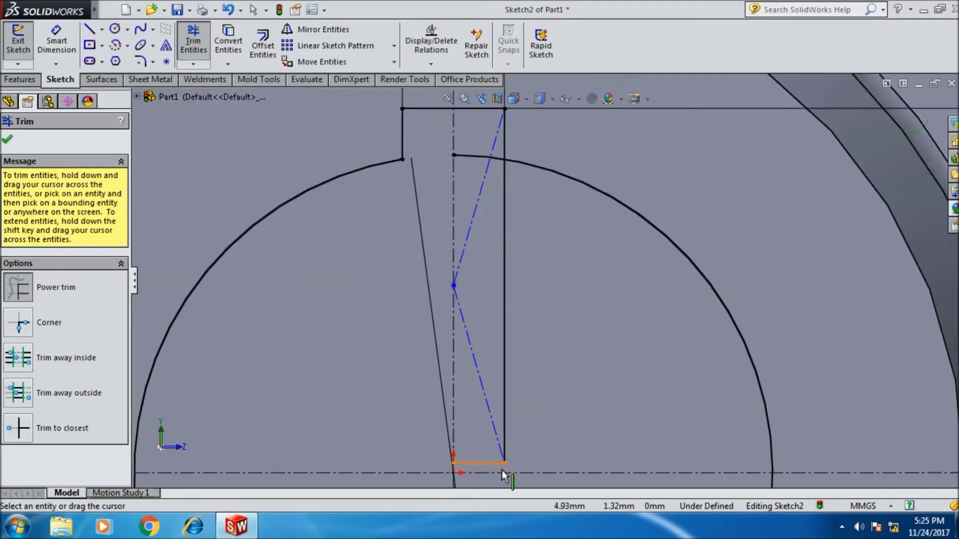
pyautogui.scroll(-1, 501, 470)
pyautogui.moveTo(493, 452)
pyautogui.mouseDown()
pyautogui.moveTo(504, 436)
pyautogui.moveTo(520, 440)
pyautogui.mouseUp()
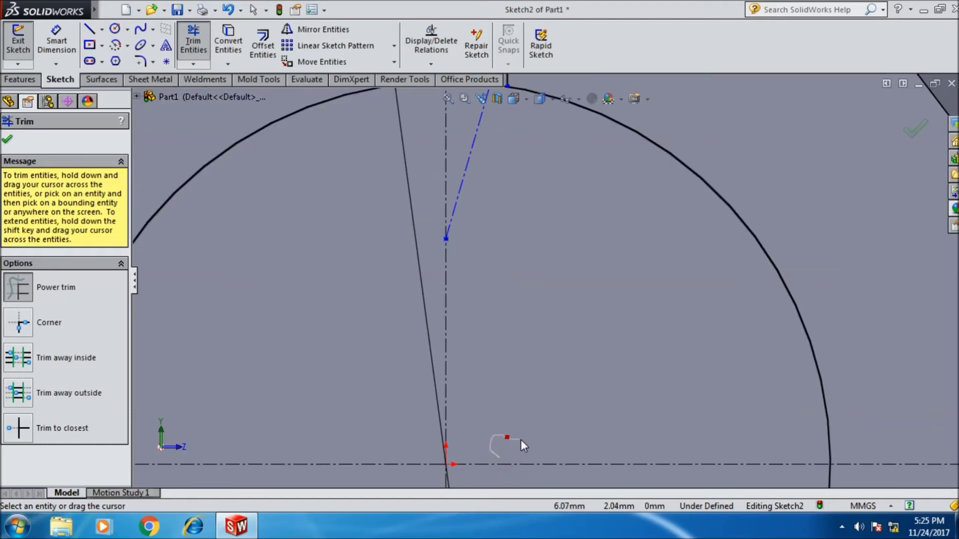
# Step: Trim the centerline and arc piece inside the slot to finish the keyed bore outline
pyautogui.scroll(3, 533, 388)
pyautogui.scroll(-1, 537, 196)
pyautogui.scroll(-2, 514, 206)
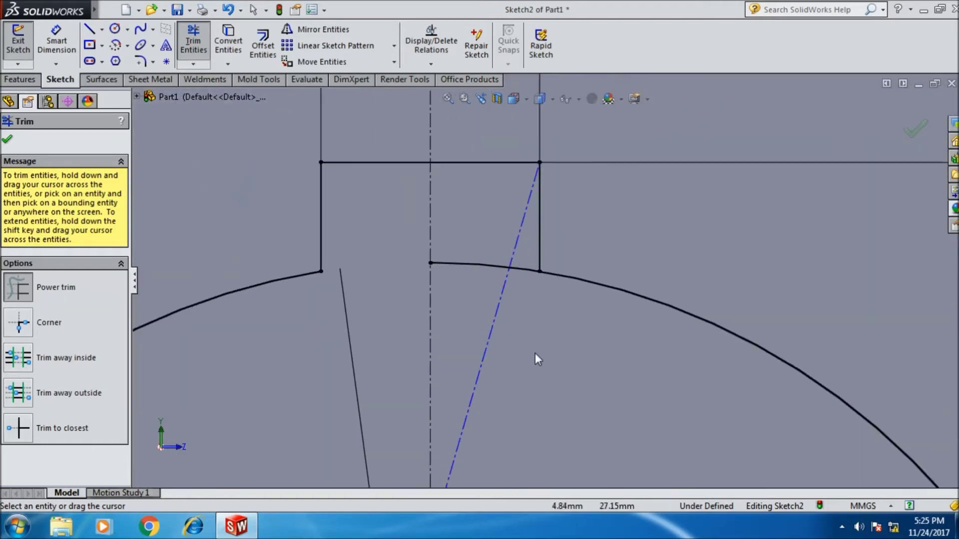
pyautogui.moveTo(496, 298); pyautogui.dragTo(519, 292)
pyautogui.moveTo(526, 243); pyautogui.dragTo(530, 264)
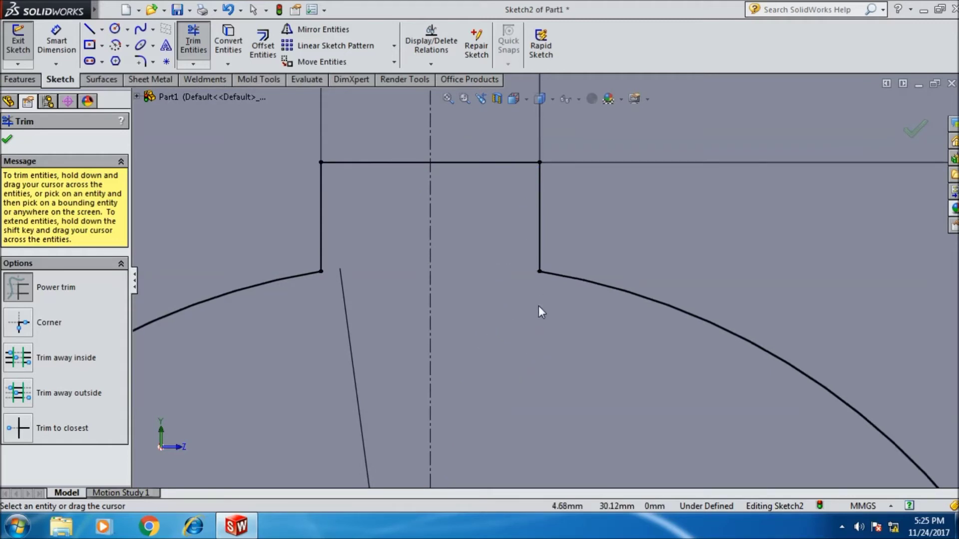
pyautogui.scroll(2, 539, 312)
pyautogui.scroll(3, 538, 316)
pyautogui.scroll(3, 538, 316)
pyautogui.scroll(2, 538, 316)
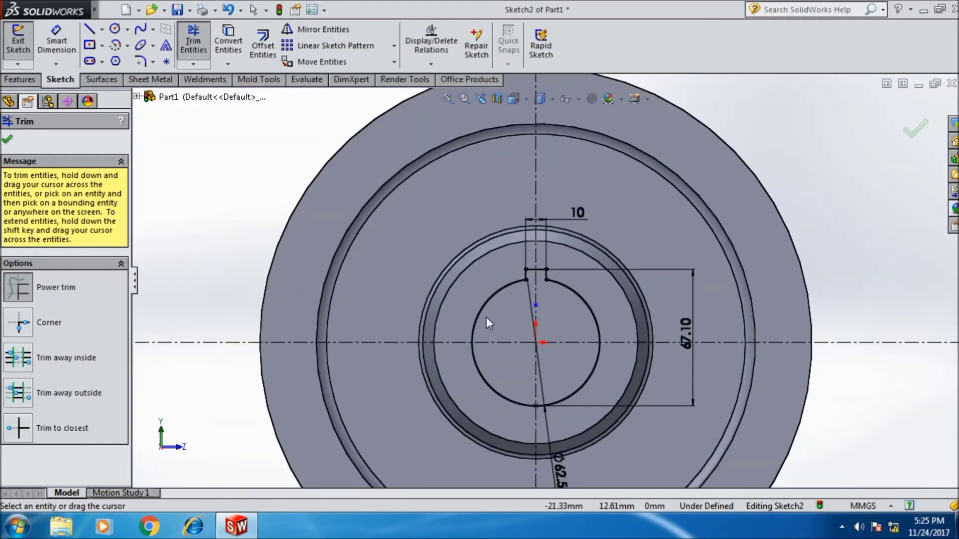
pyautogui.click(14, 141)
pyautogui.scroll(-3, 532, 287)
pyautogui.scroll(-2, 571, 259)
pyautogui.scroll(-2, 583, 270)
pyautogui.scroll(2, 583, 272)
pyautogui.scroll(3, 586, 280)
pyautogui.scroll(2, 587, 294)
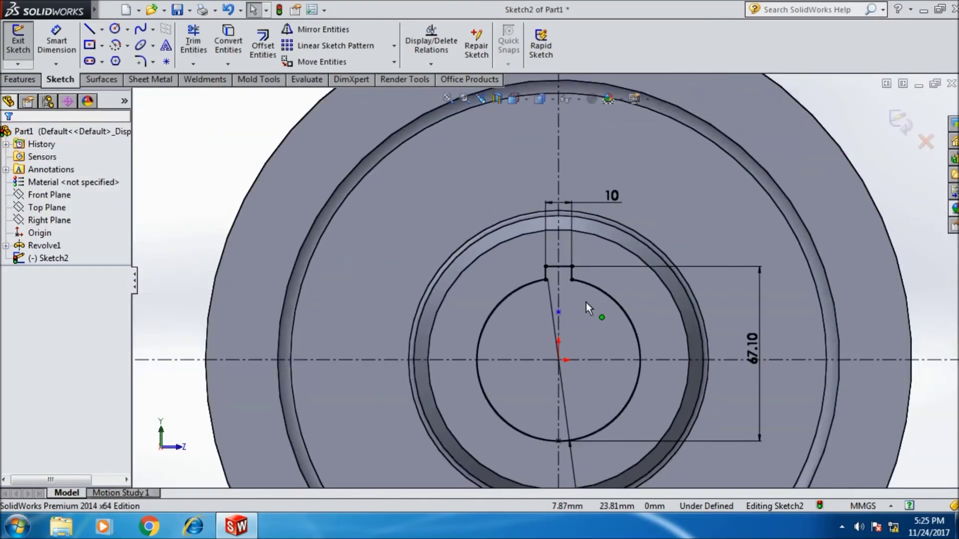
pyautogui.scroll(1, 585, 302)
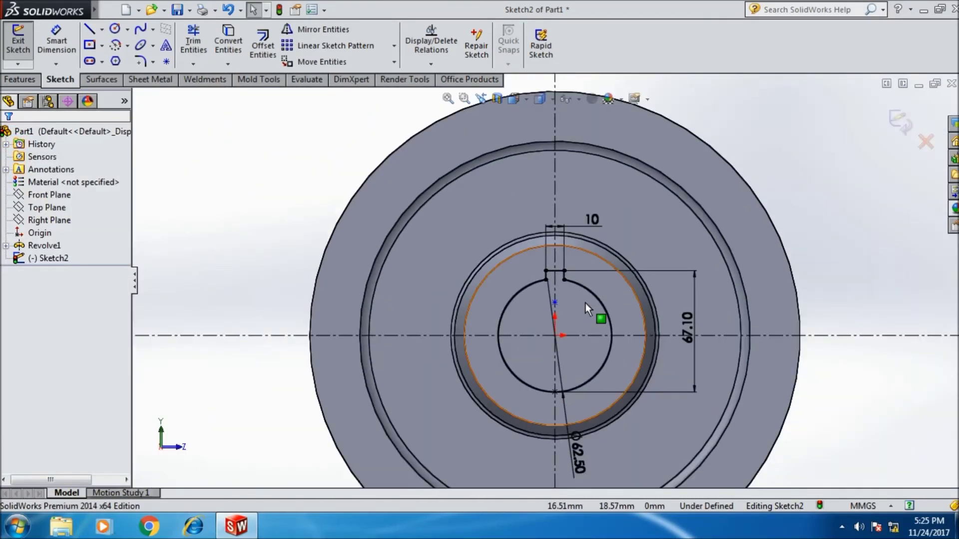
pyautogui.click(21, 80)
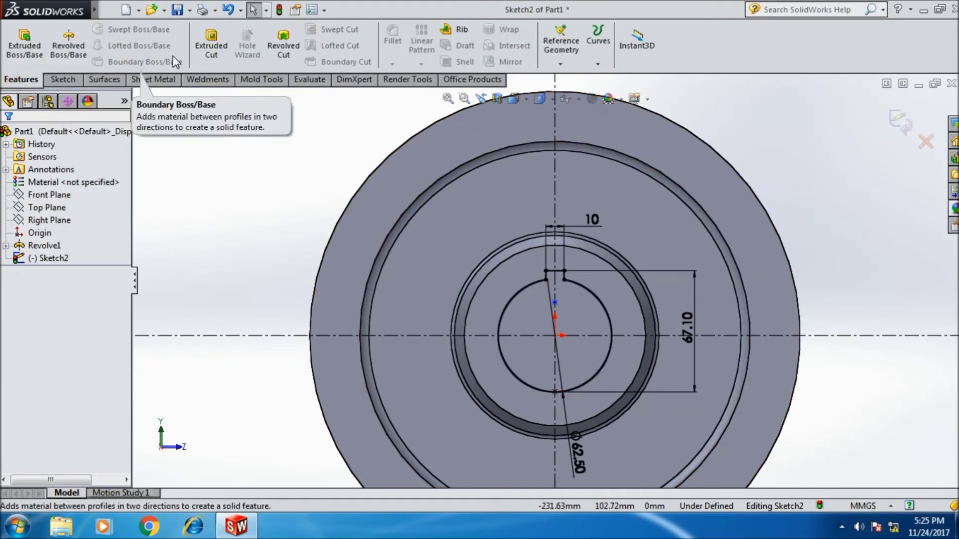
# Step: Extrude-cut the keyed bore sketch with Direction 1 set to Through All
pyautogui.click(210, 47)
pyautogui.scroll(3, 470, 208)
pyautogui.scroll(2, 819, 221)
pyautogui.moveTo(819, 221); pyautogui.dragTo(734, 251, button='middle')
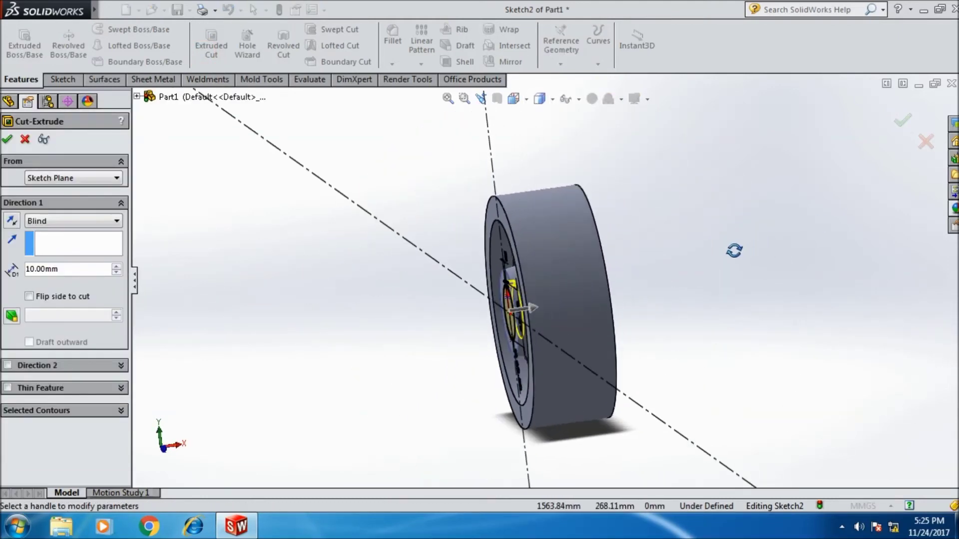
pyautogui.click(94, 225)
pyautogui.click(90, 238)
pyautogui.moveTo(250, 265)
pyautogui.mouseDown(button='middle')
pyautogui.moveTo(642, 264)
pyautogui.moveTo(750, 311)
pyautogui.moveTo(739, 305)
pyautogui.mouseUp(button='middle')
pyautogui.click(7, 140)
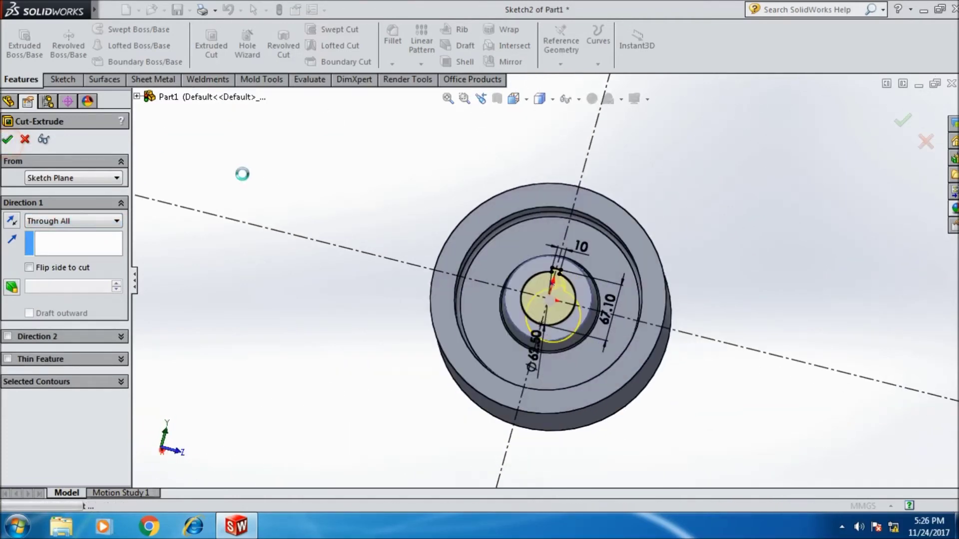
pyautogui.moveTo(377, 173)
pyautogui.mouseDown(button='middle')
pyautogui.moveTo(380, 233)
pyautogui.moveTo(368, 272)
pyautogui.moveTo(325, 244)
pyautogui.moveTo(328, 173)
pyautogui.moveTo(368, 150)
pyautogui.moveTo(346, 185)
pyautogui.moveTo(214, 268)
pyautogui.moveTo(202, 304)
pyautogui.moveTo(300, 329)
pyautogui.mouseUp(button='middle')
pyautogui.hotkey('ctrl', '7')
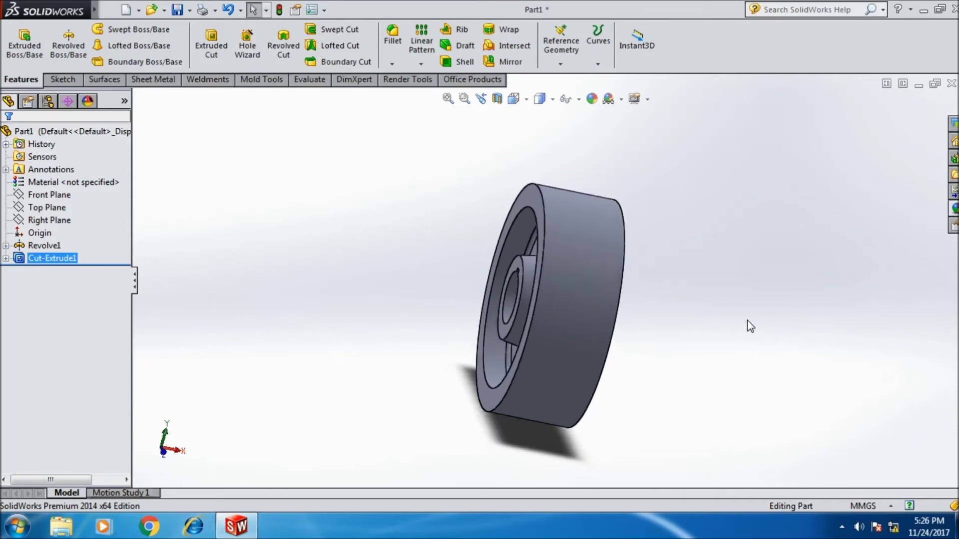
pyautogui.press('space')
# Step: Start a new sketch on the pulley's side face in the Right view
pyautogui.click(682, 247)
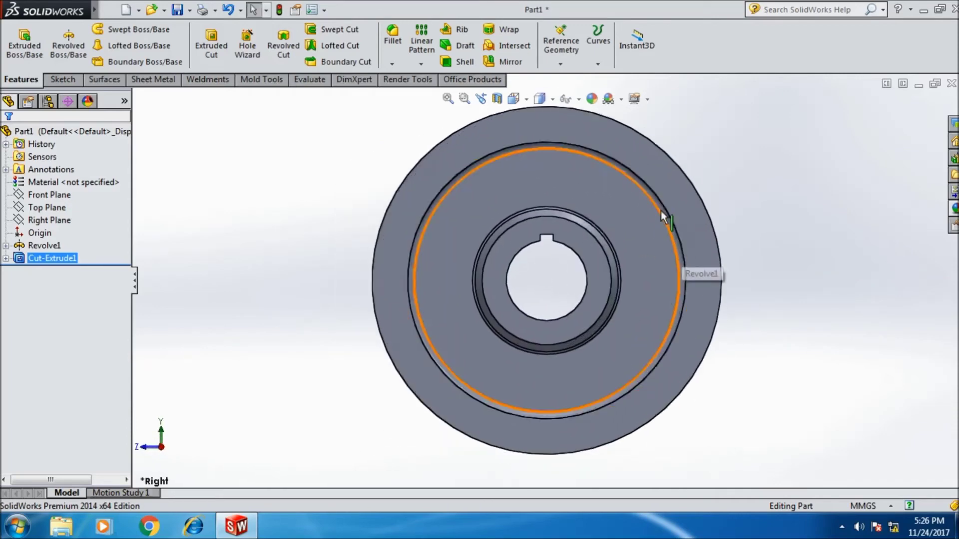
pyautogui.click(661, 167)
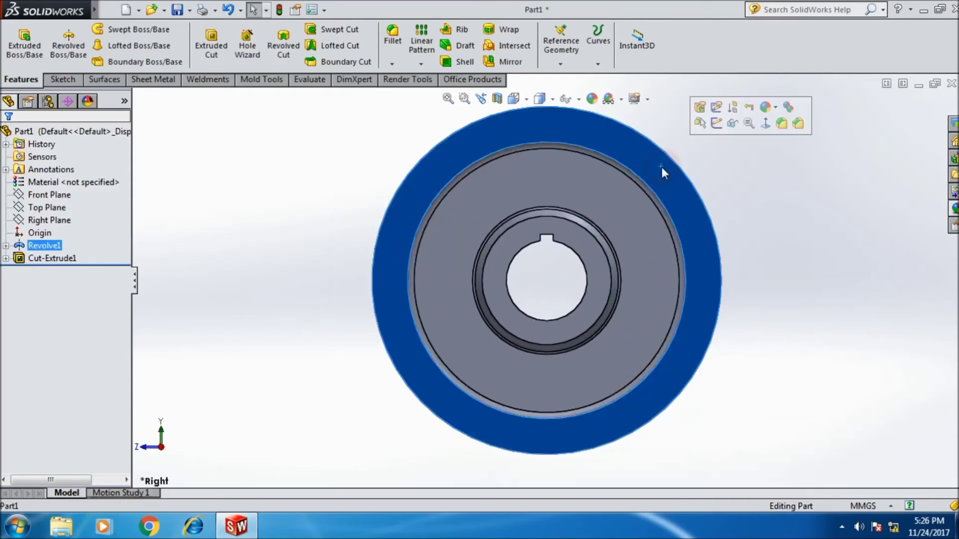
pyautogui.click(74, 81)
pyautogui.click(28, 57)
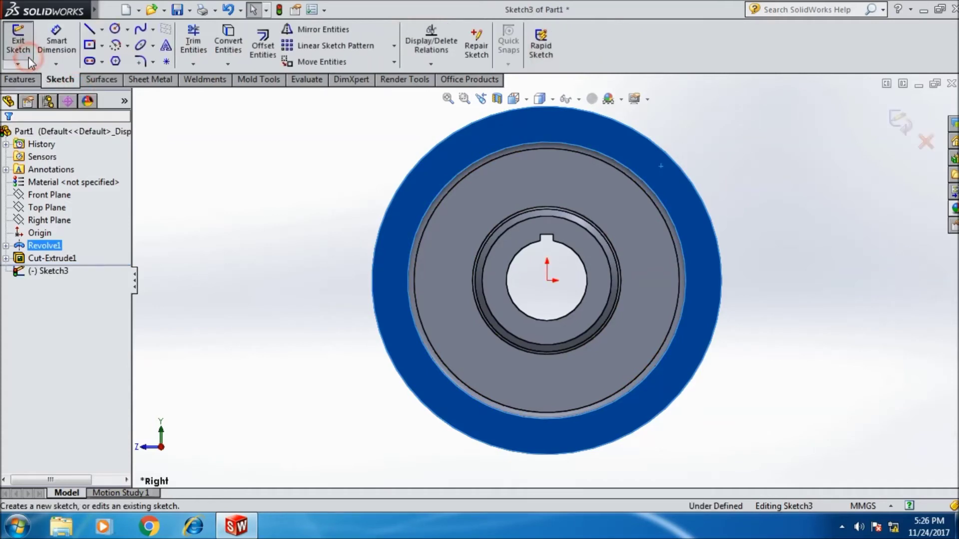
# Step: Draw infinite vertical and horizontal construction lines through the origin
pyautogui.click(89, 29)
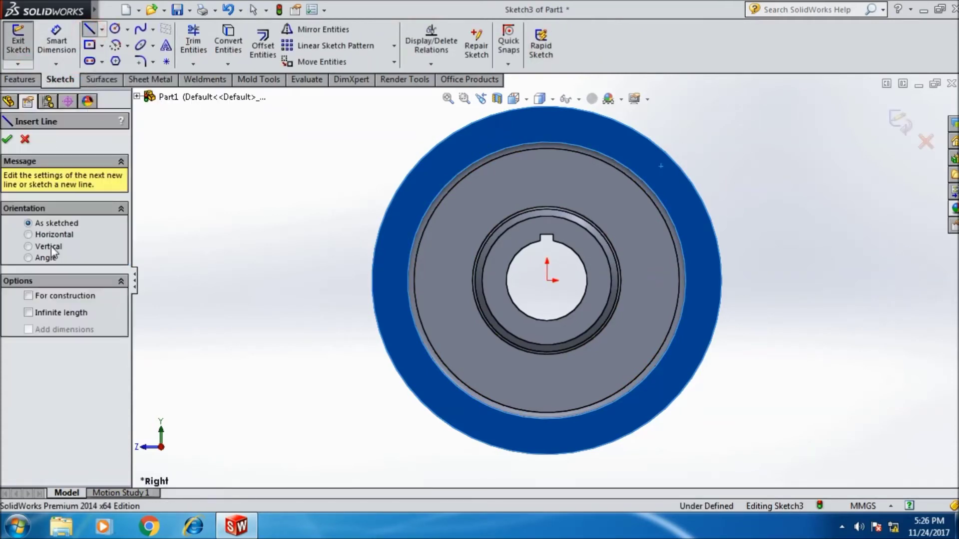
pyautogui.click(79, 313)
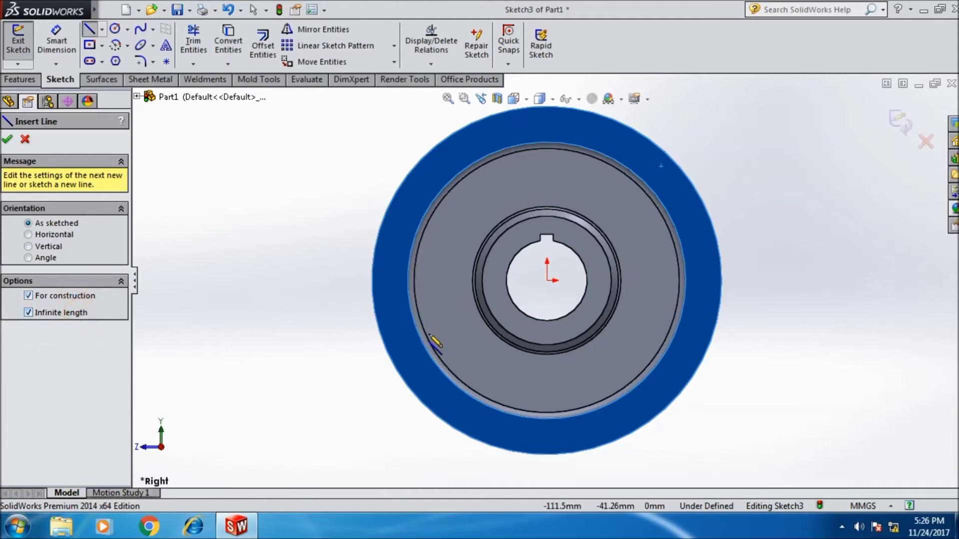
pyautogui.click(547, 281)
pyautogui.click(548, 300)
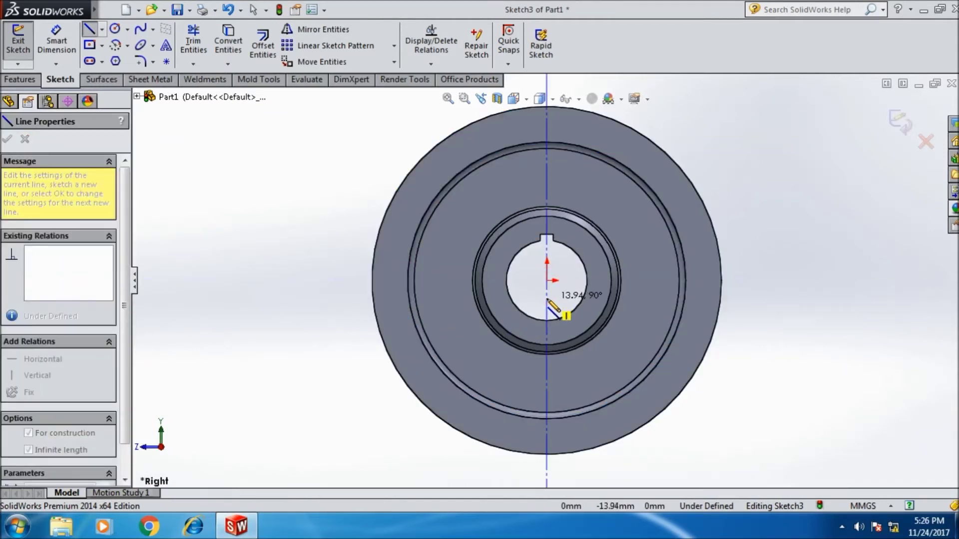
pyautogui.click(547, 280)
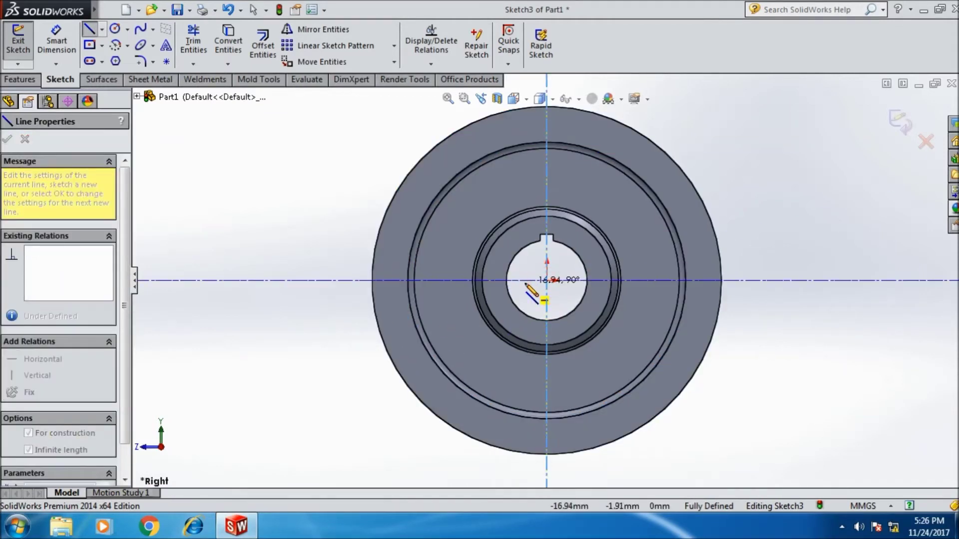
pyautogui.click(569, 281)
pyautogui.click(7, 140)
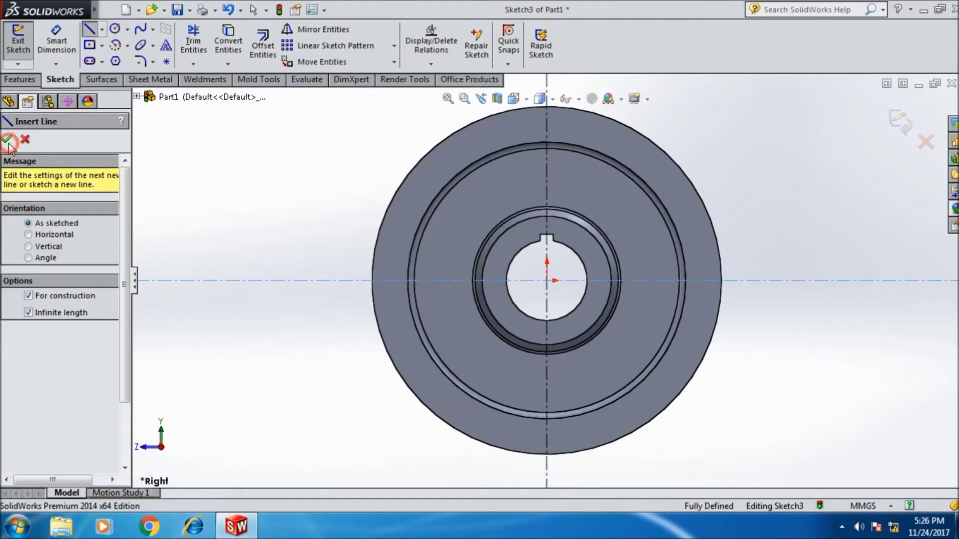
pyautogui.click(299, 244)
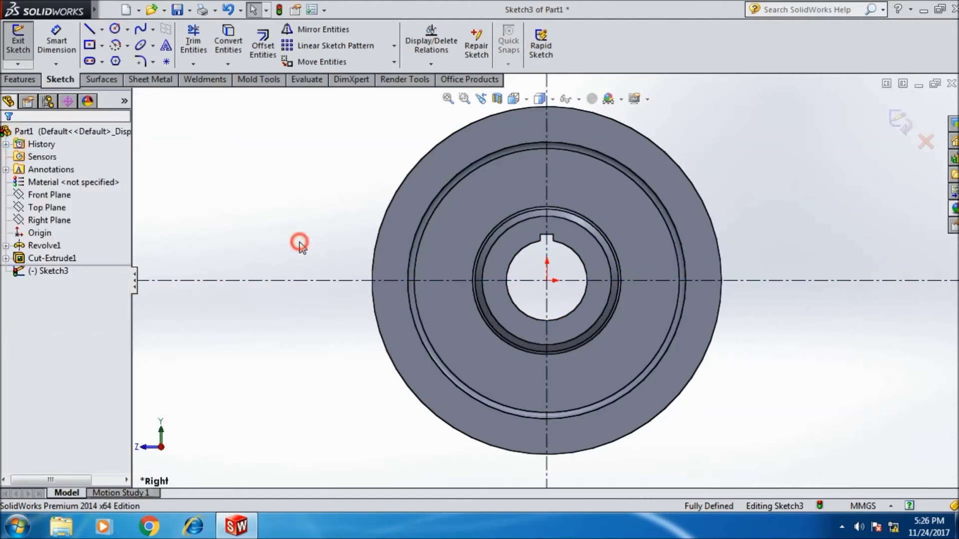
# Step: Draw three concentric circles centred on the origin
pyautogui.click(116, 31)
pyautogui.click(547, 280)
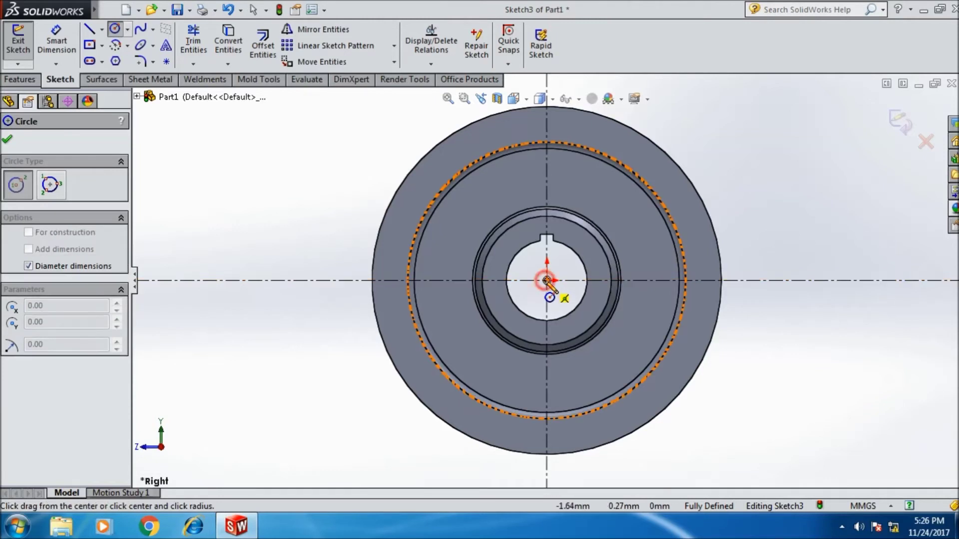
pyautogui.click(632, 418)
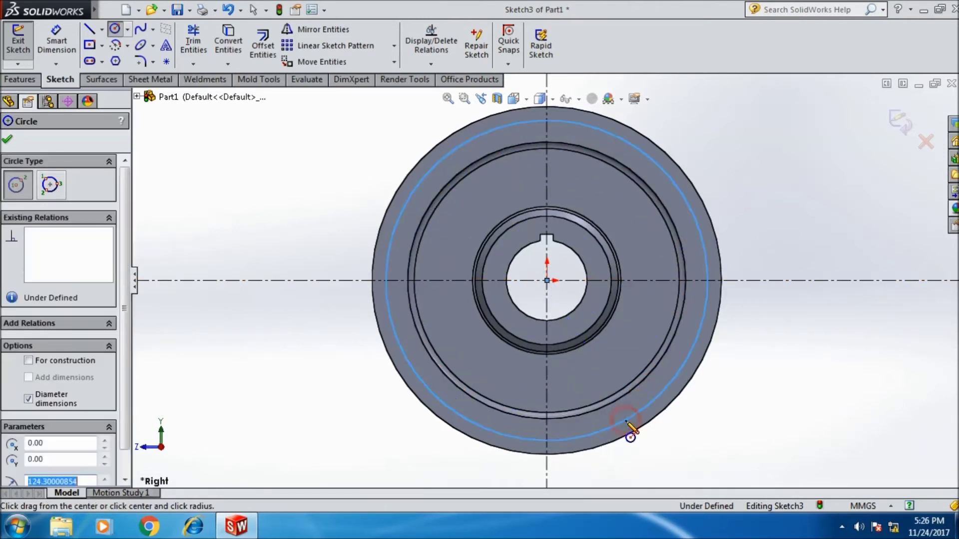
pyautogui.click(548, 280)
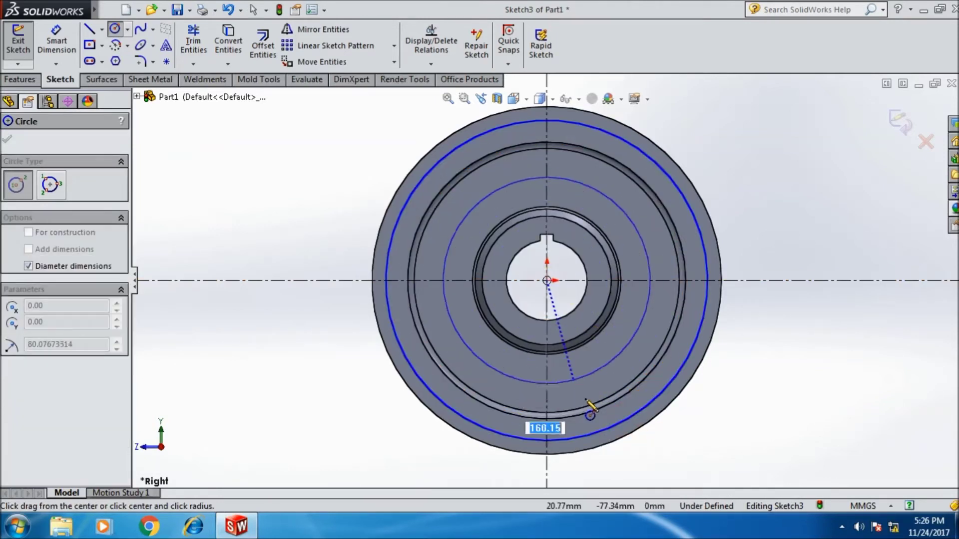
pyautogui.click(608, 444)
pyautogui.click(547, 280)
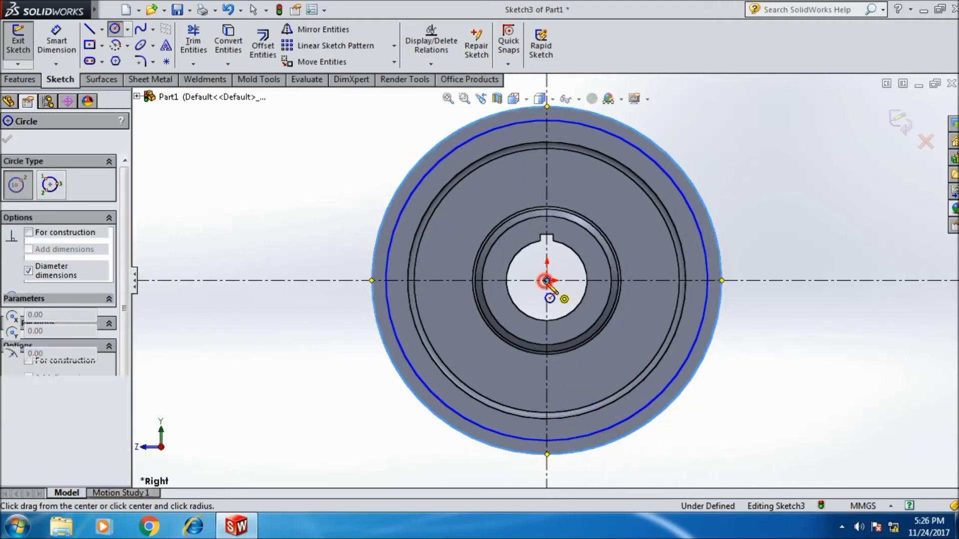
pyautogui.click(591, 389)
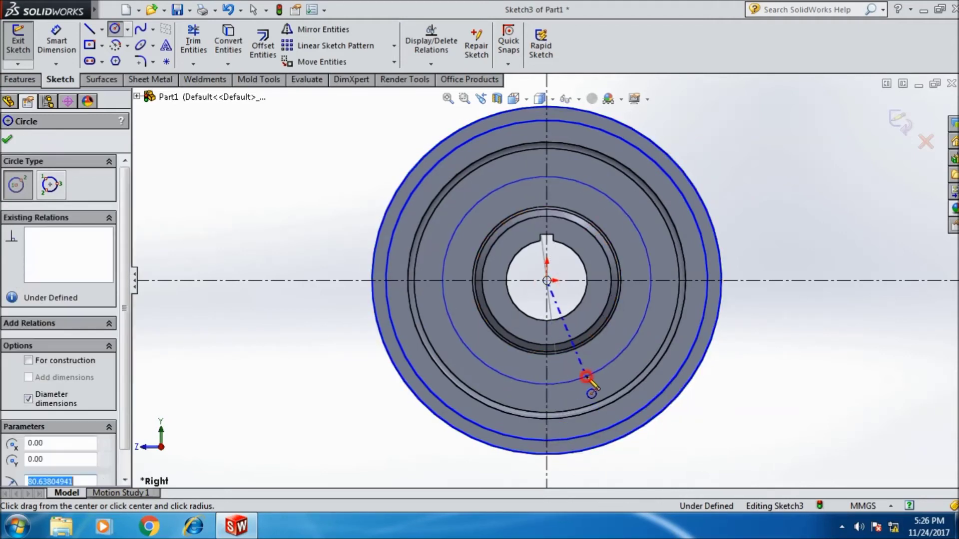
pyautogui.click(7, 139)
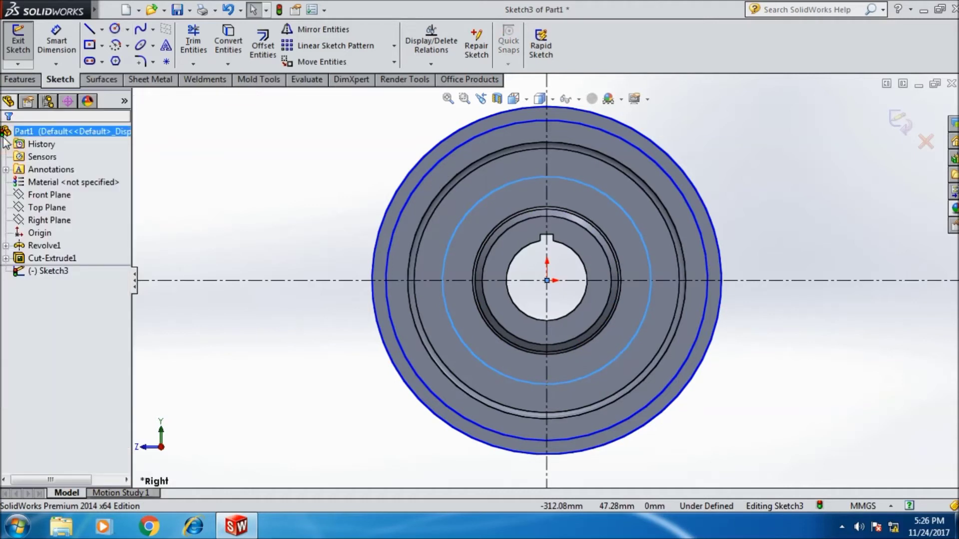
# Step: Dimension the circles as Ø270, Ø250 and Ø225 mm
pyautogui.click(56, 43)
pyautogui.click(624, 443)
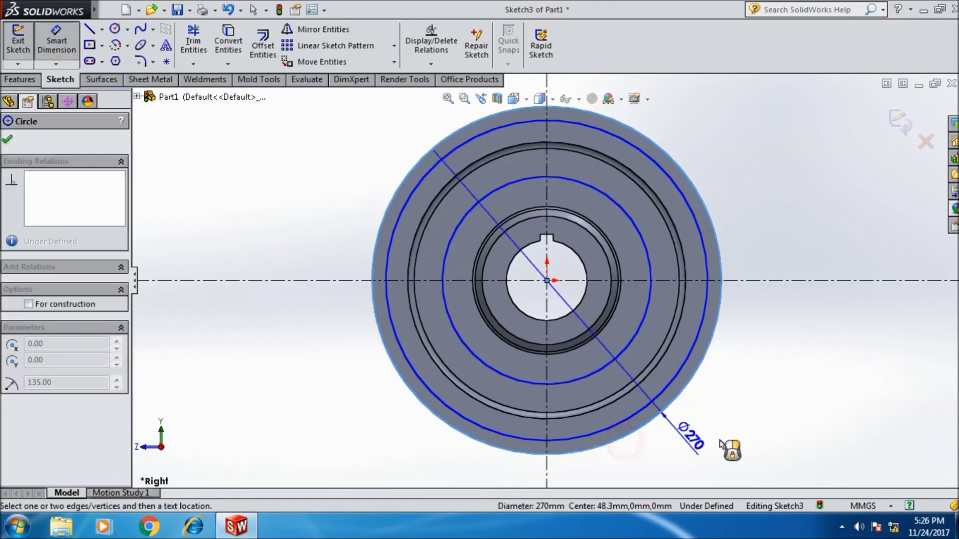
pyautogui.click(779, 435)
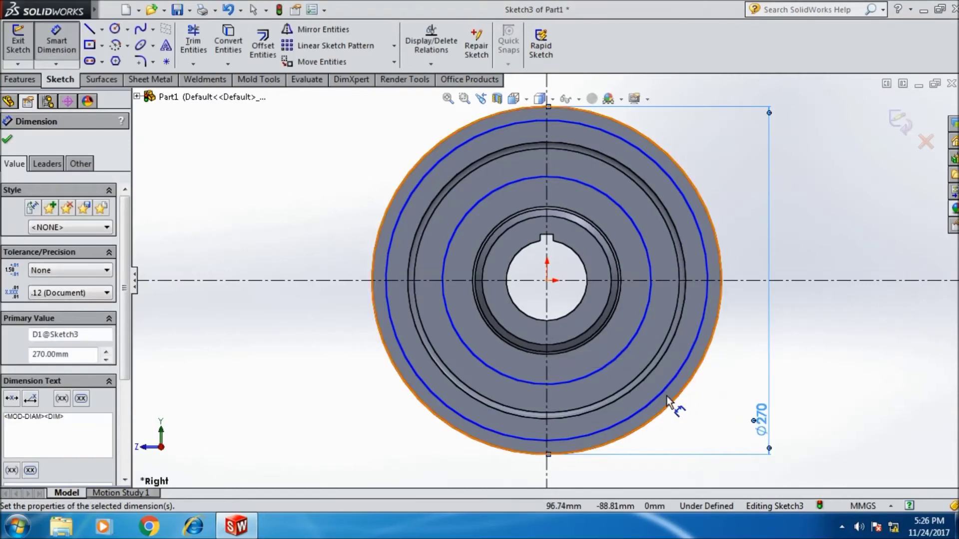
pyautogui.click(666, 397)
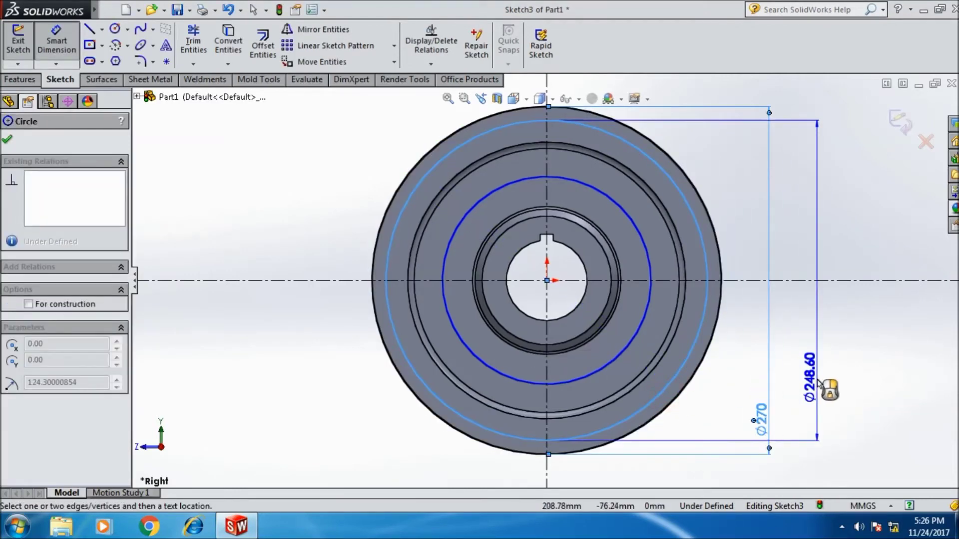
pyautogui.click(817, 382)
pyautogui.write('250')
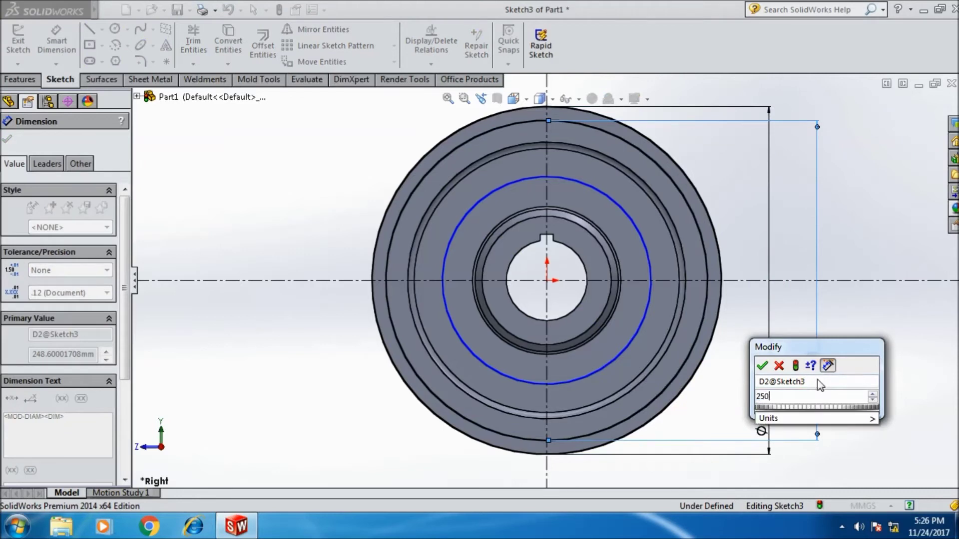
pyautogui.click(762, 365)
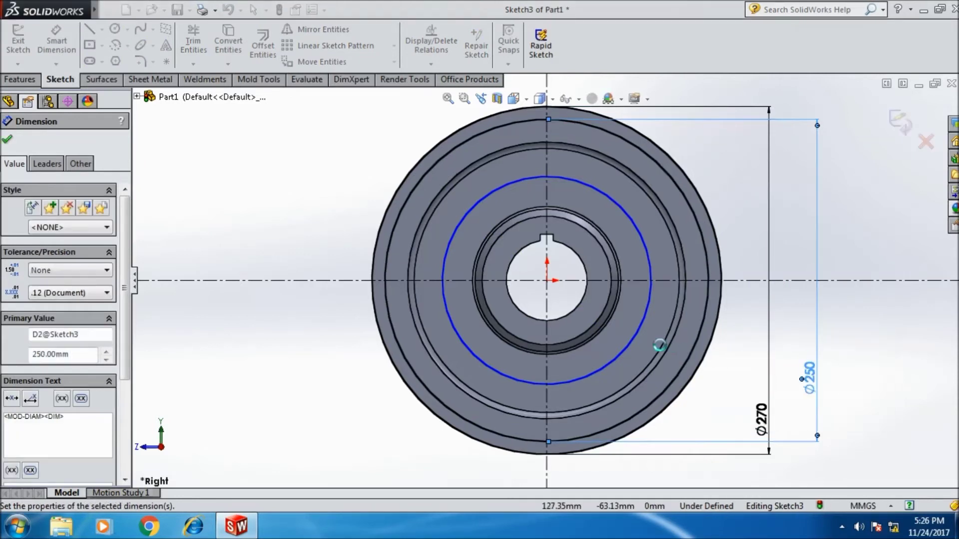
pyautogui.click(625, 350)
pyautogui.click(851, 380)
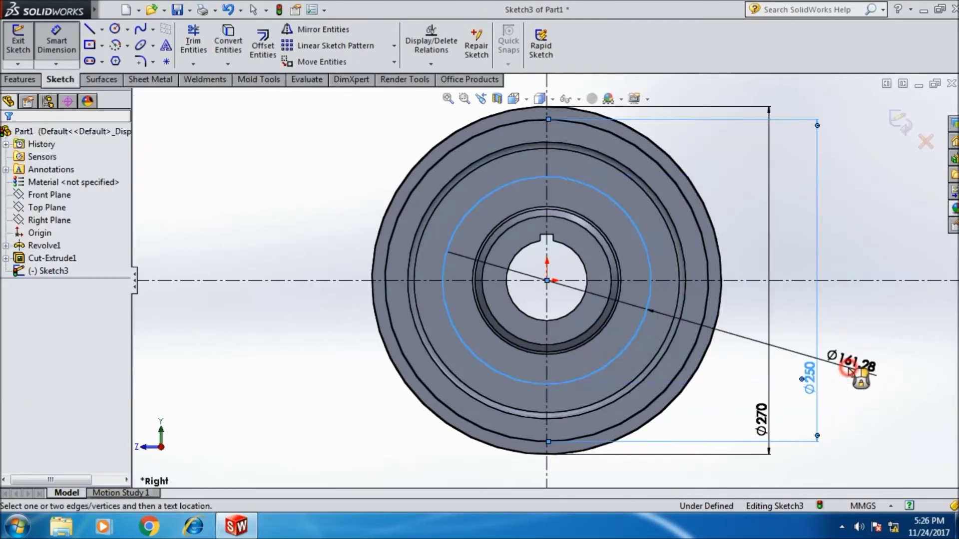
pyautogui.write('225')
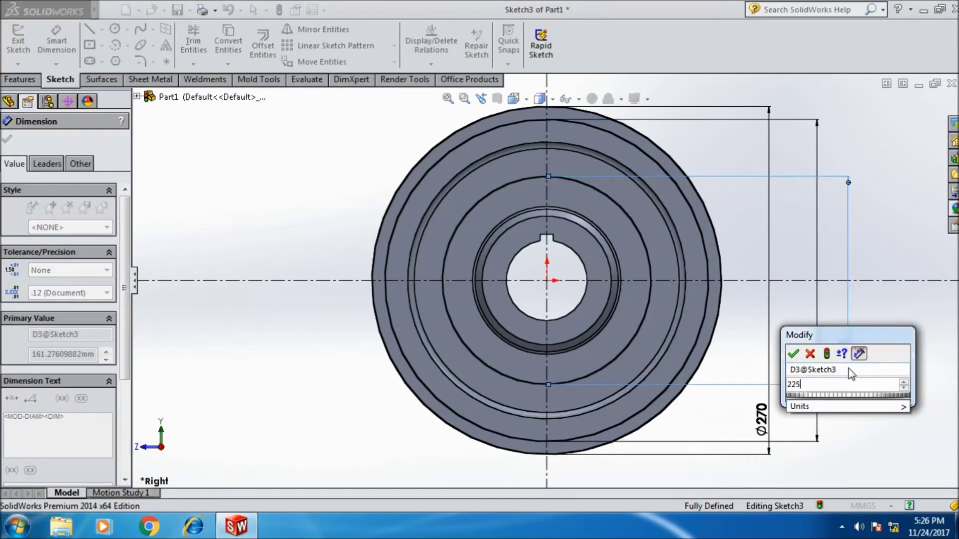
pyautogui.click(794, 354)
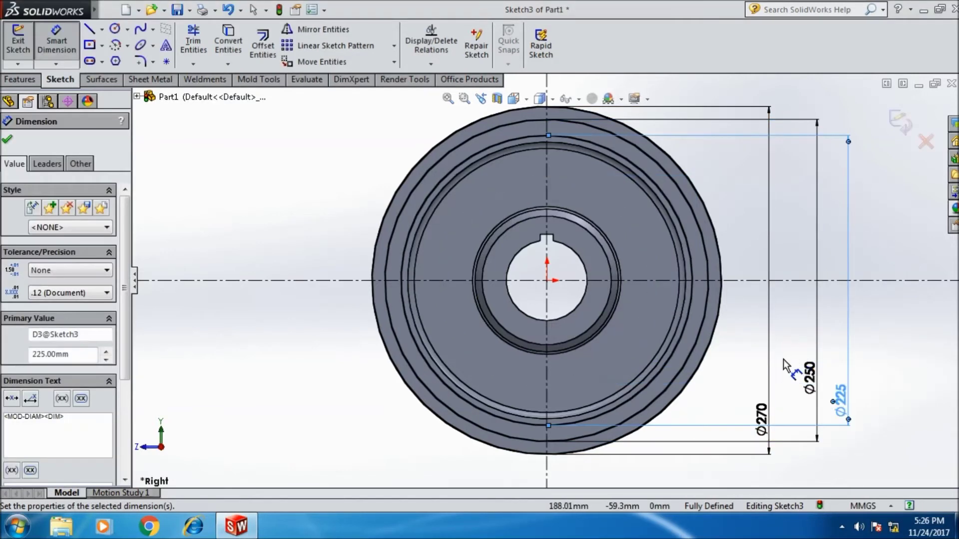
pyautogui.click(89, 31)
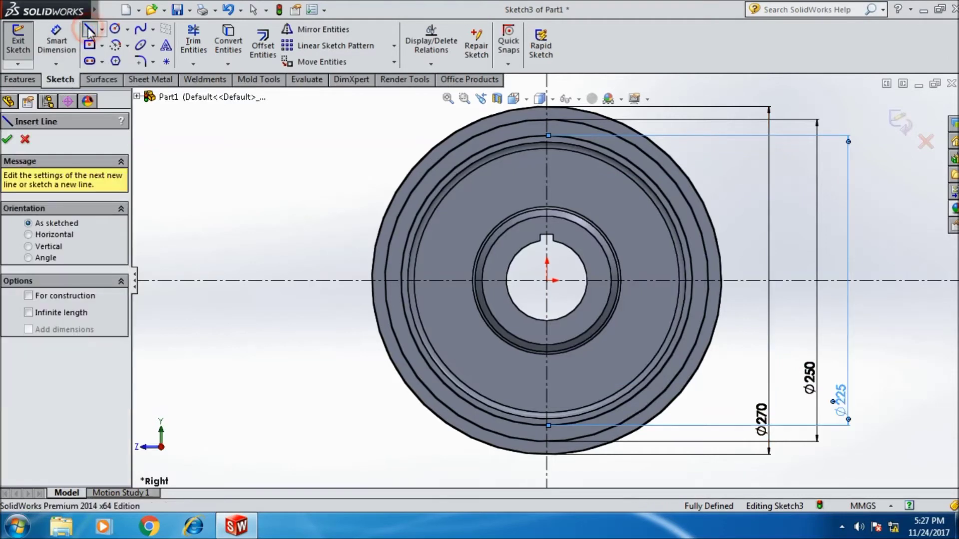
# Step: Draw an infinite vertical construction line beside the centre line
pyautogui.click(66, 297)
pyautogui.click(62, 312)
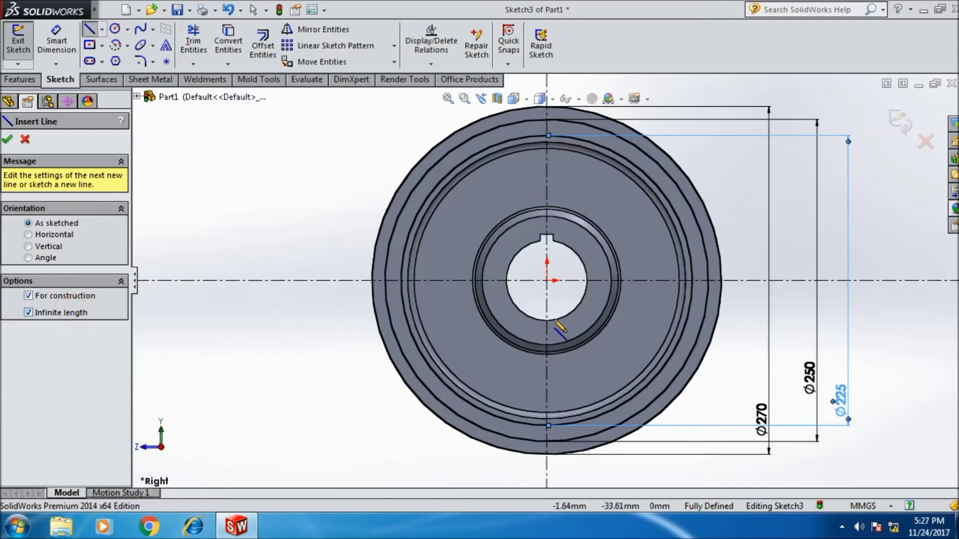
pyautogui.moveTo(532, 286)
pyautogui.mouseDown()
pyautogui.moveTo(531, 264)
pyautogui.moveTo(566, 265)
pyautogui.mouseUp()
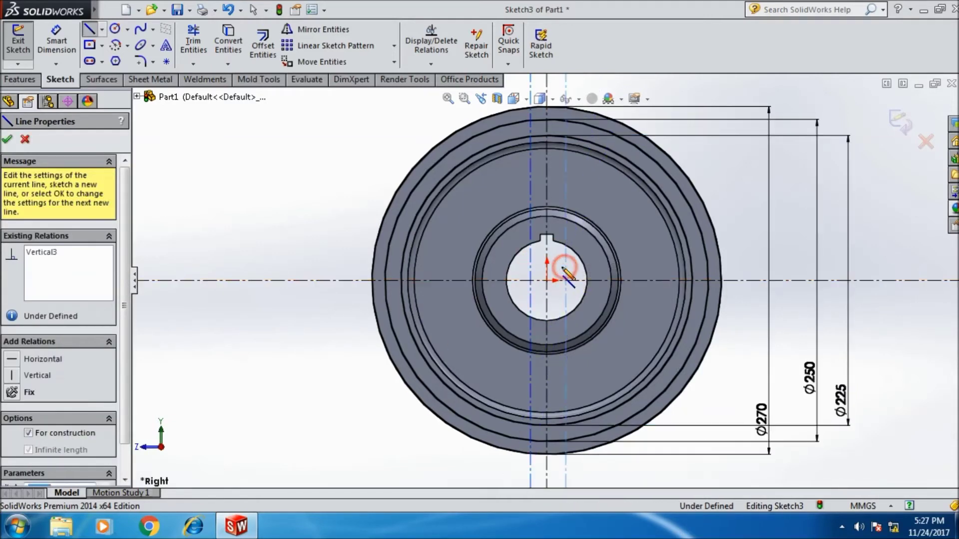
pyautogui.click(9, 141)
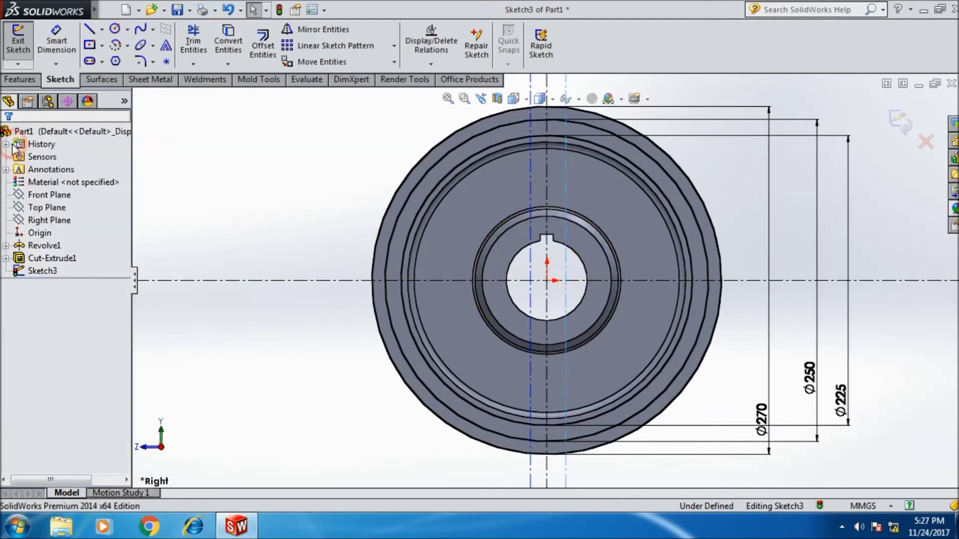
# Step: Dimension the vertical lines 15.71/2 from the centre and 15.71 mm apart
pyautogui.click(57, 42)
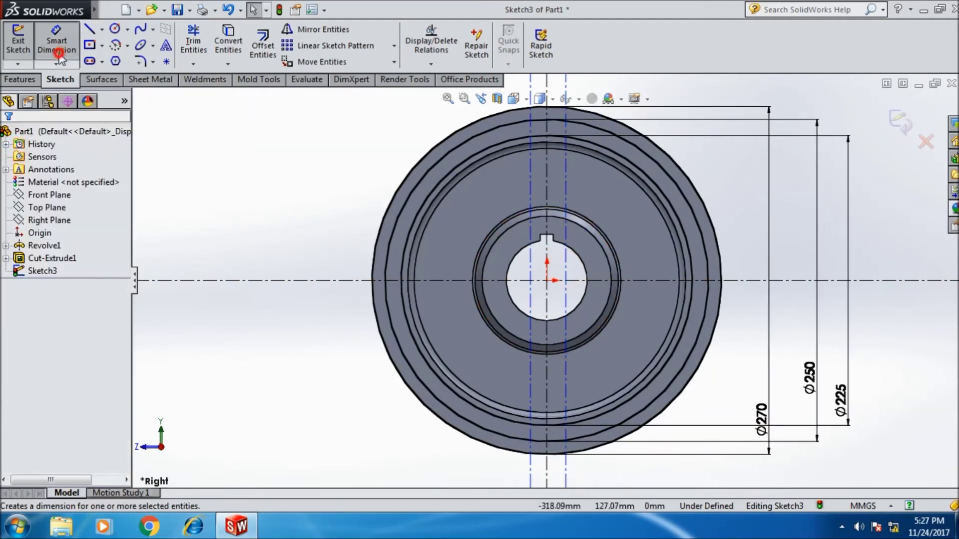
pyautogui.click(531, 384)
pyautogui.click(547, 392)
pyautogui.click(349, 431)
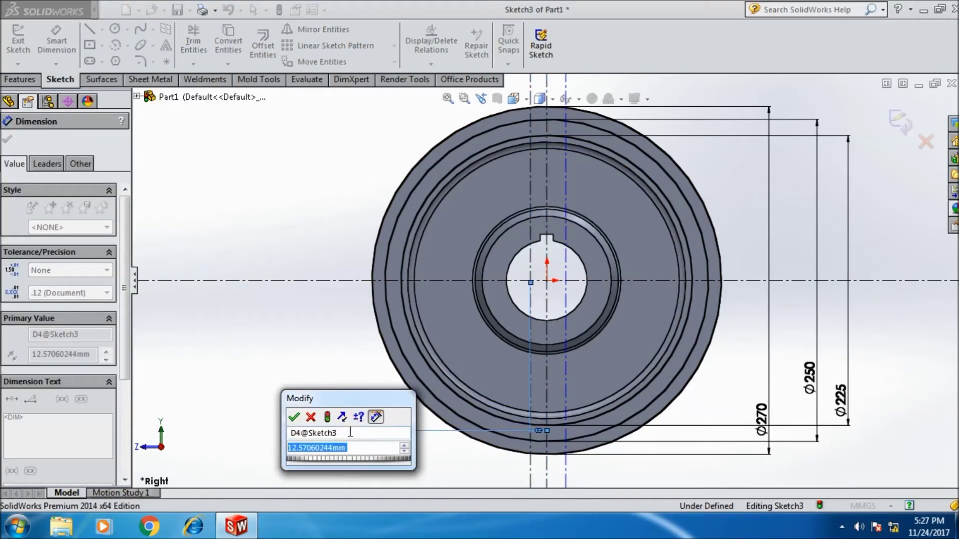
pyautogui.write('15.71/2')
pyautogui.click(294, 417)
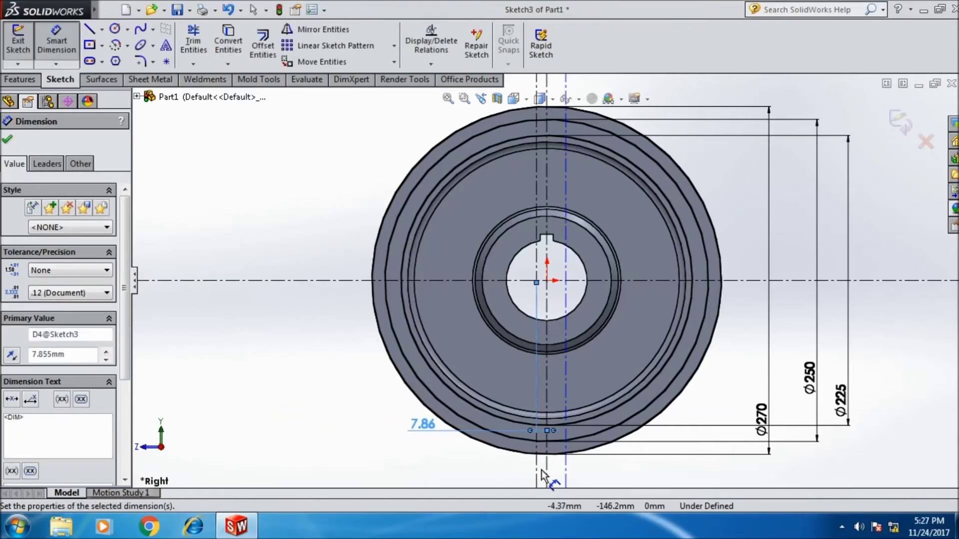
pyautogui.click(537, 474)
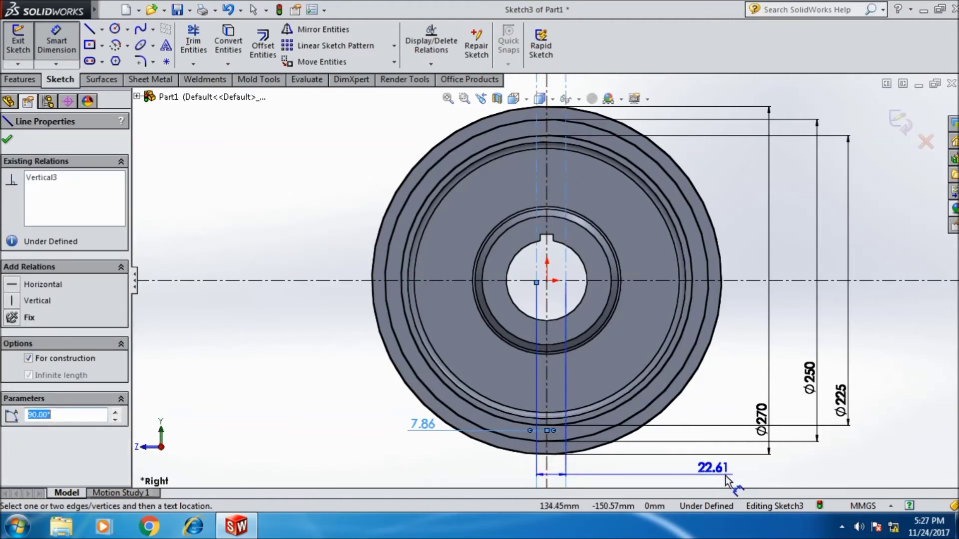
pyautogui.click(720, 479)
pyautogui.write('15.71')
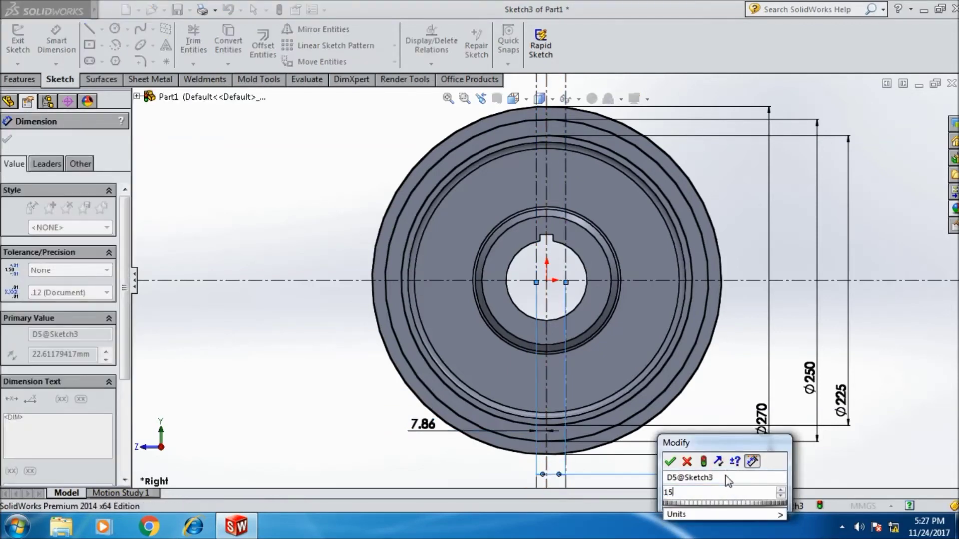
pyautogui.click(669, 463)
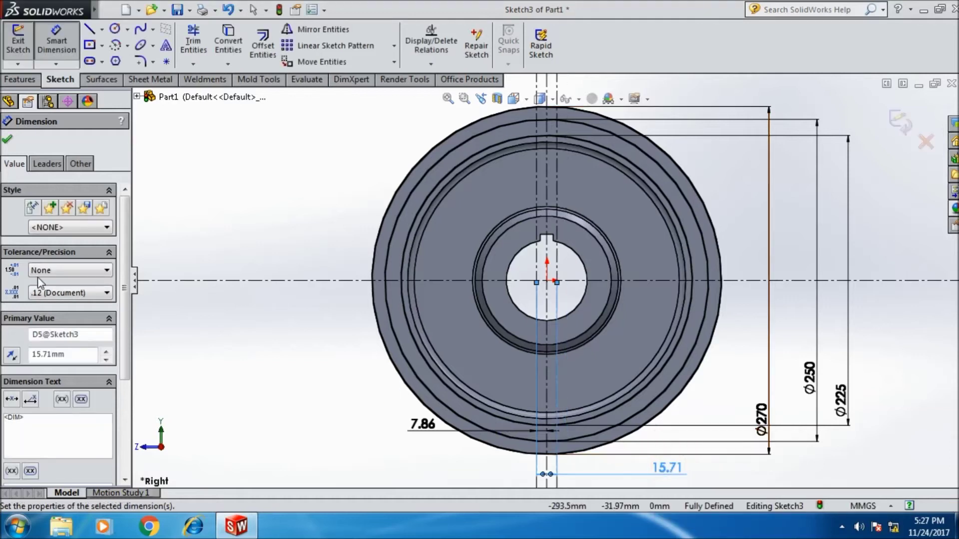
pyautogui.click(7, 141)
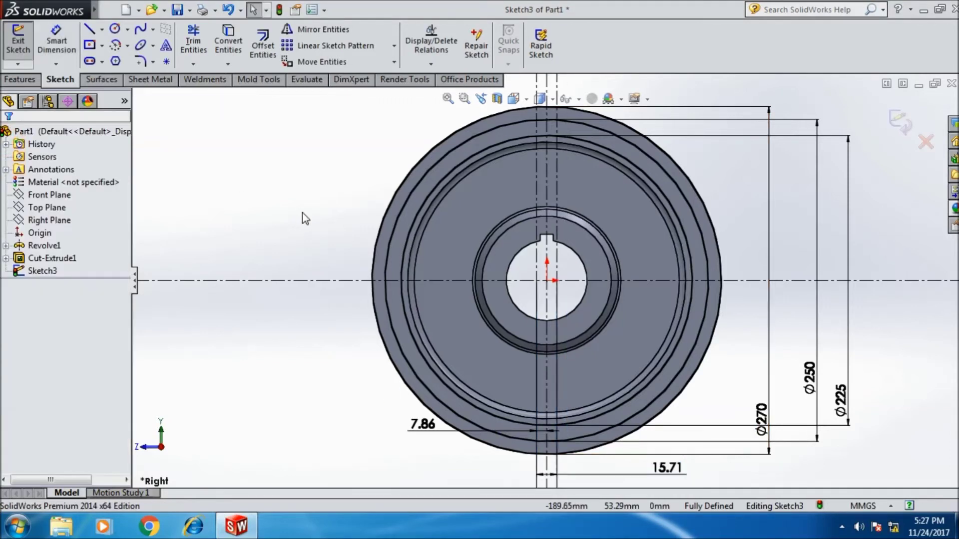
# Step: Place sketch points where both vertical construction lines cross the inner circle
pyautogui.scroll(-3, 574, 430)
pyautogui.scroll(-2, 568, 434)
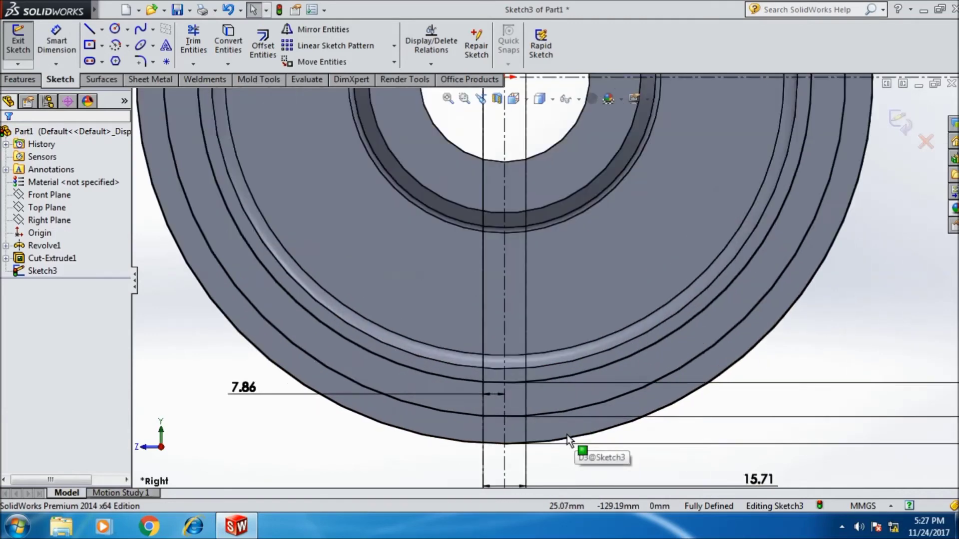
pyautogui.scroll(-2, 491, 372)
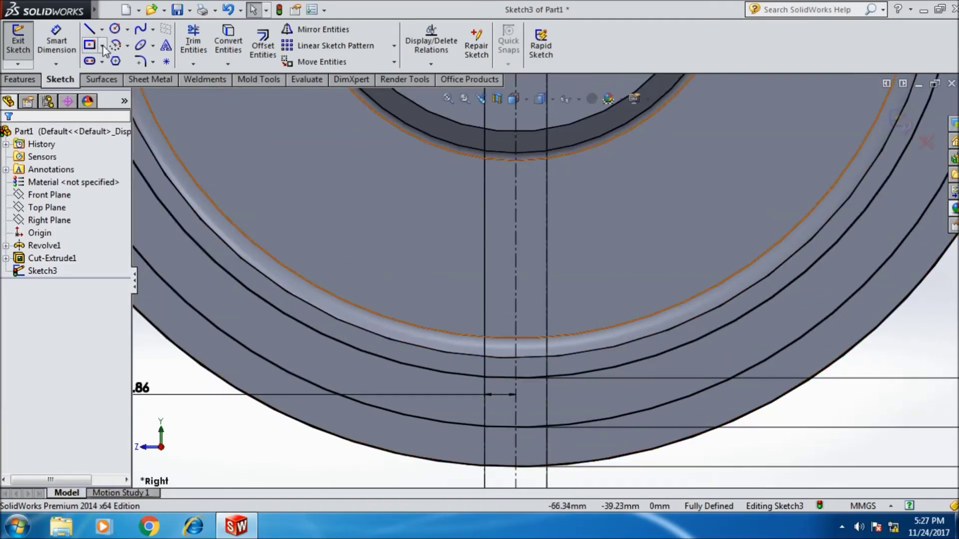
pyautogui.click(128, 45)
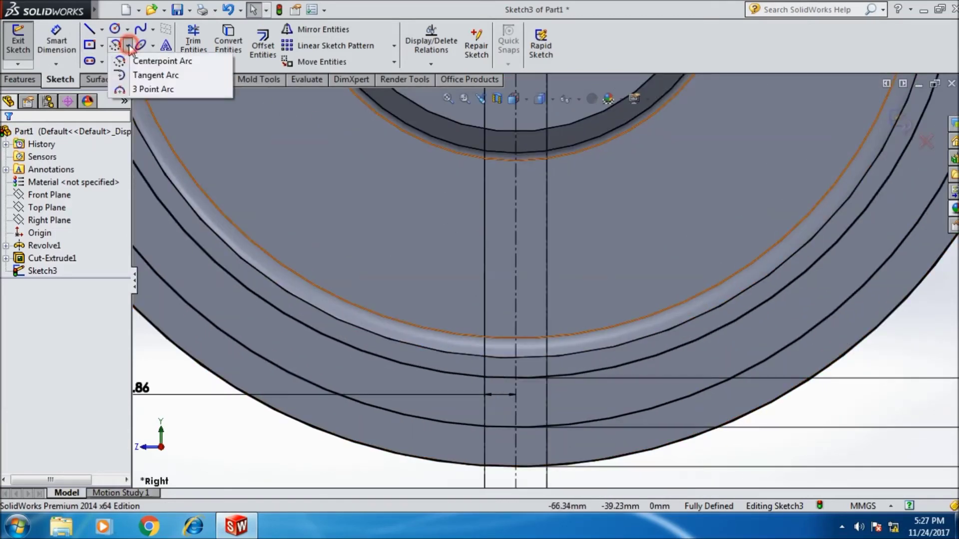
pyautogui.click(149, 89)
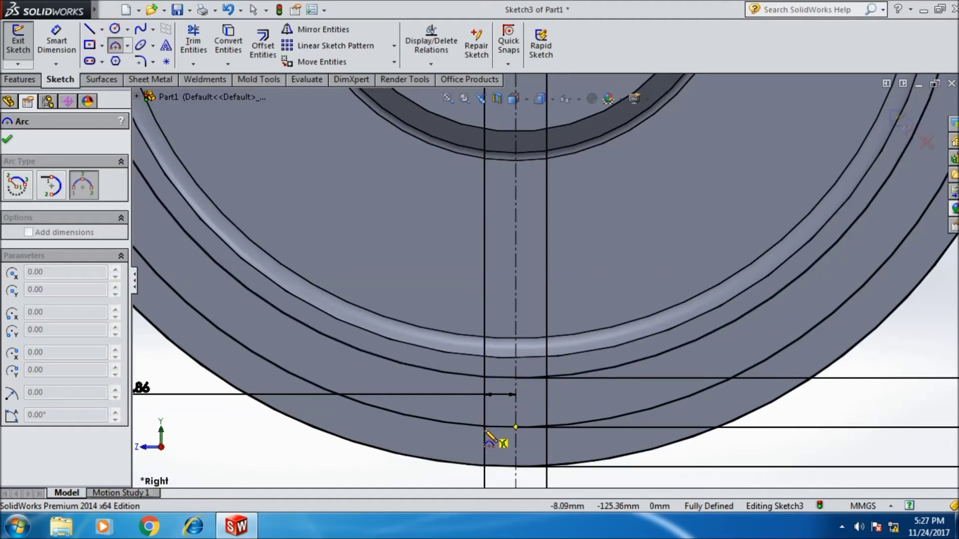
pyautogui.click(166, 60)
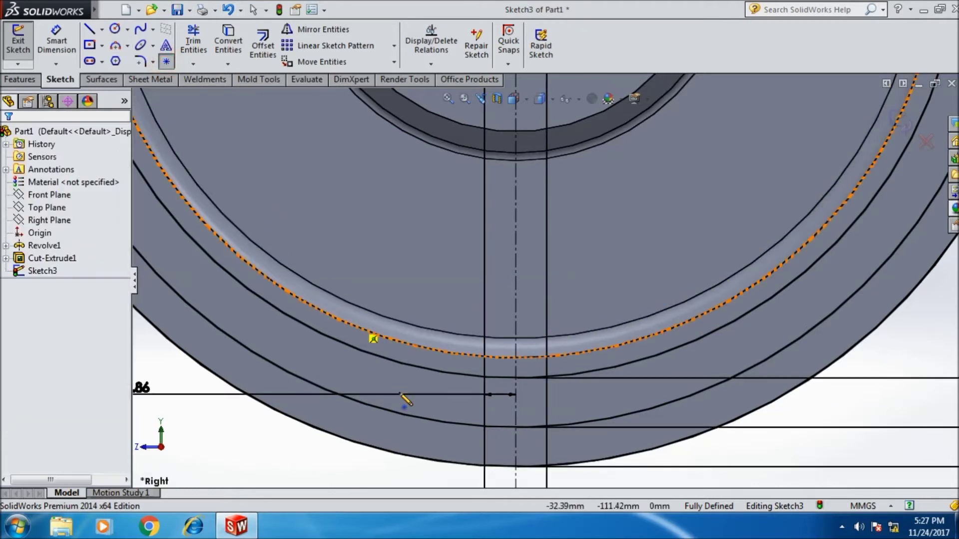
pyautogui.click(484, 427)
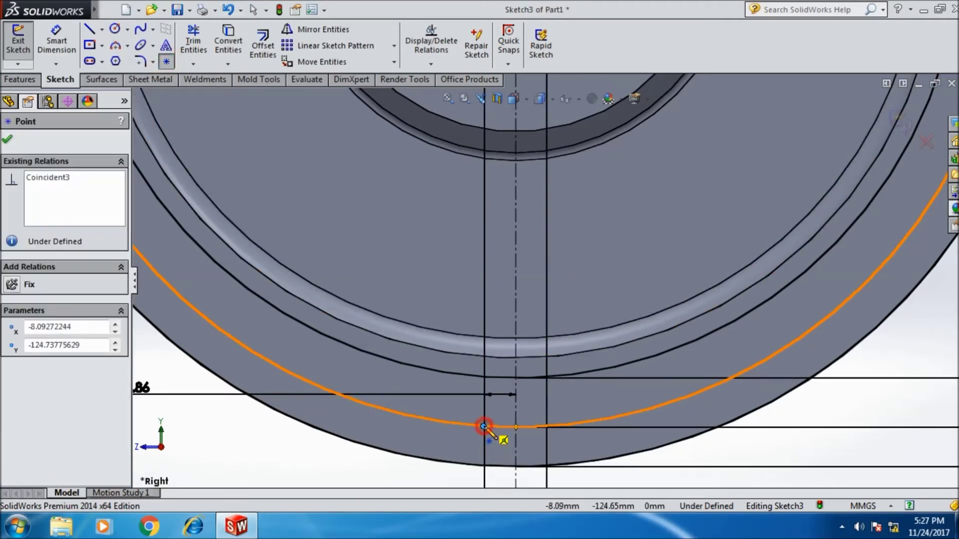
pyautogui.click(547, 426)
pyautogui.press('Escape')
# Step: Move the 15.71 dimension up inside the part
pyautogui.scroll(3, 588, 415)
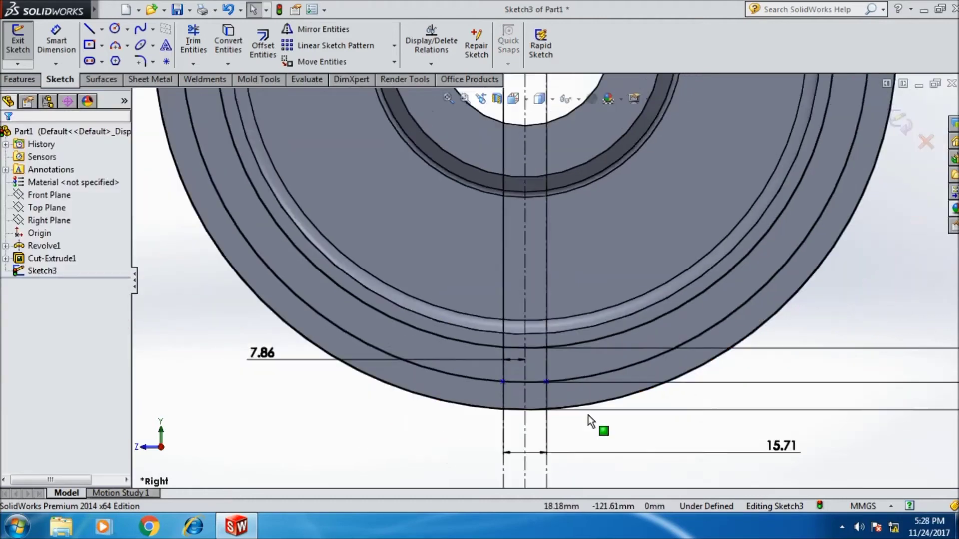
pyautogui.moveTo(588, 415); pyautogui.dragTo(678, 208)
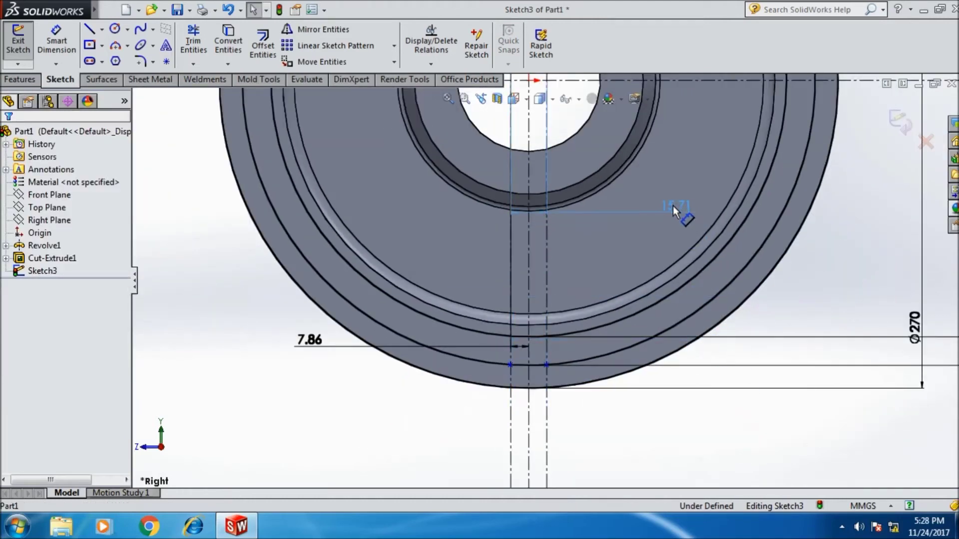
pyautogui.click(667, 203)
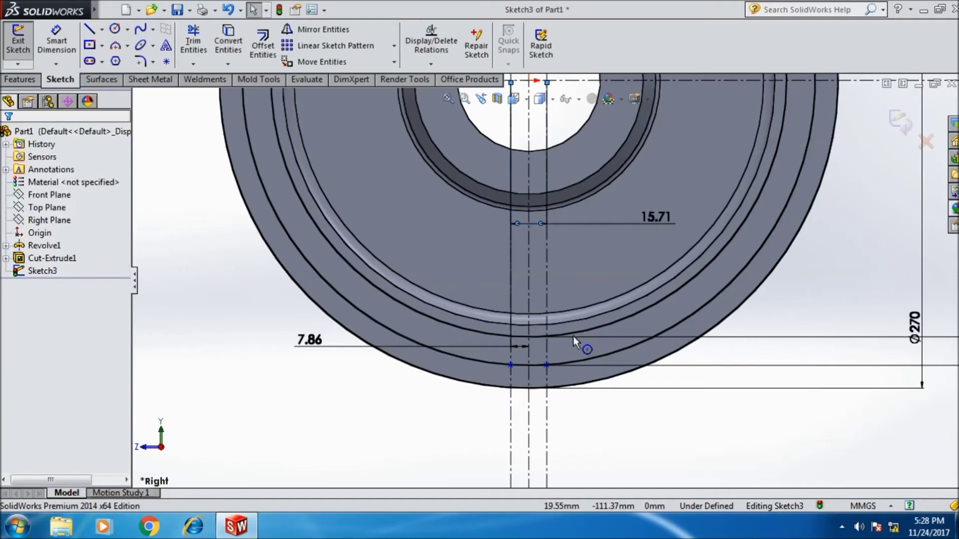
pyautogui.scroll(-2, 574, 336)
pyautogui.scroll(-3, 570, 337)
# Step: Make each sketch point coincident with its vertical construction line
pyautogui.click(393, 395)
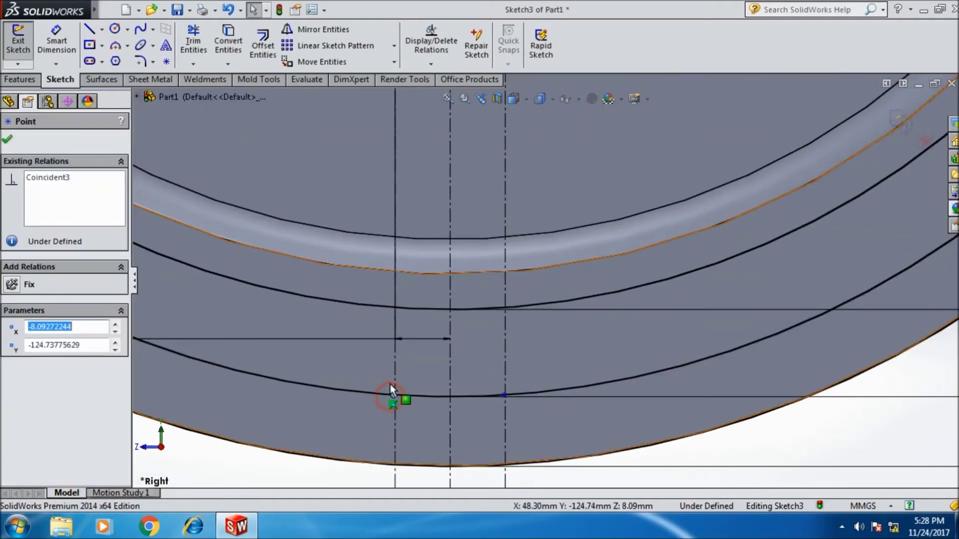
pyautogui.keyDown('ctrl'); pyautogui.click(395, 378); pyautogui.keyUp('ctrl')
pyautogui.click(25, 367)
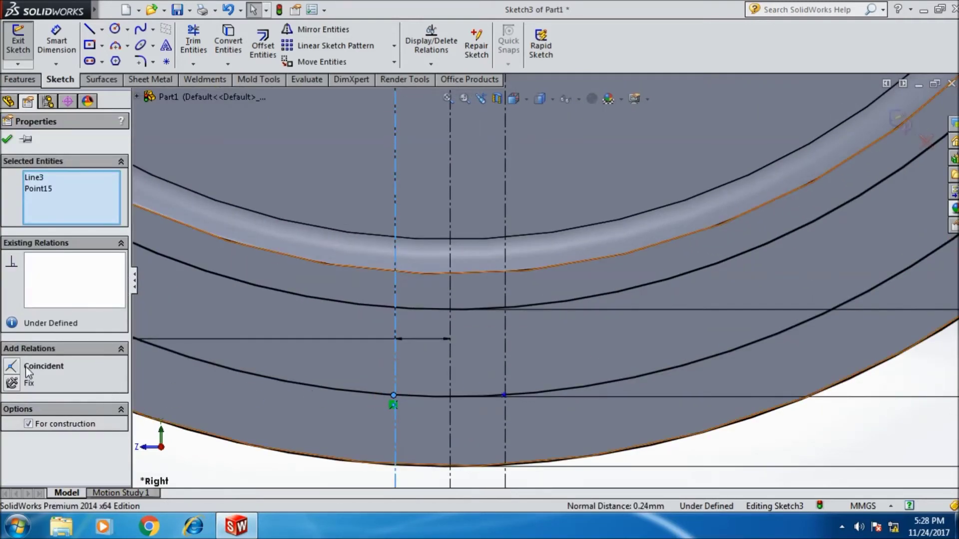
pyautogui.click(11, 138)
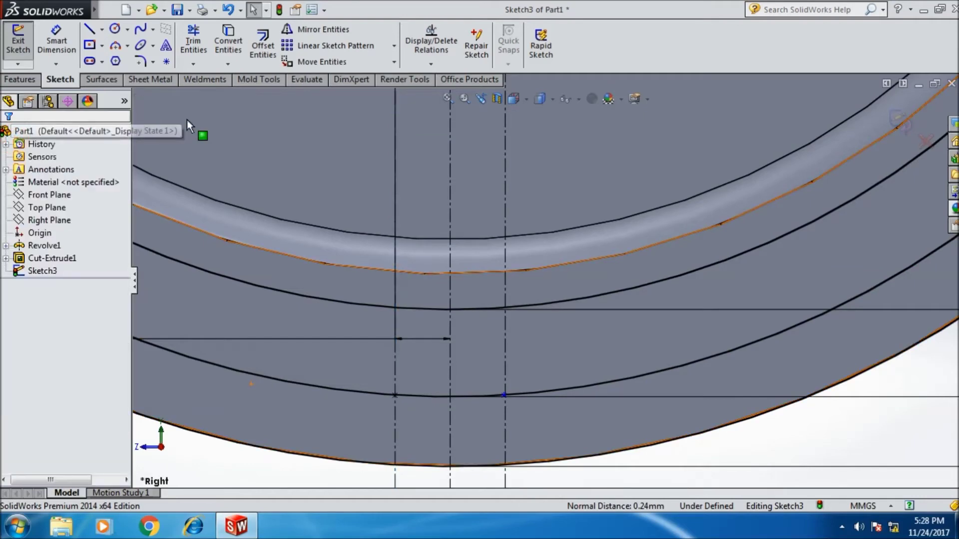
pyautogui.click(503, 395)
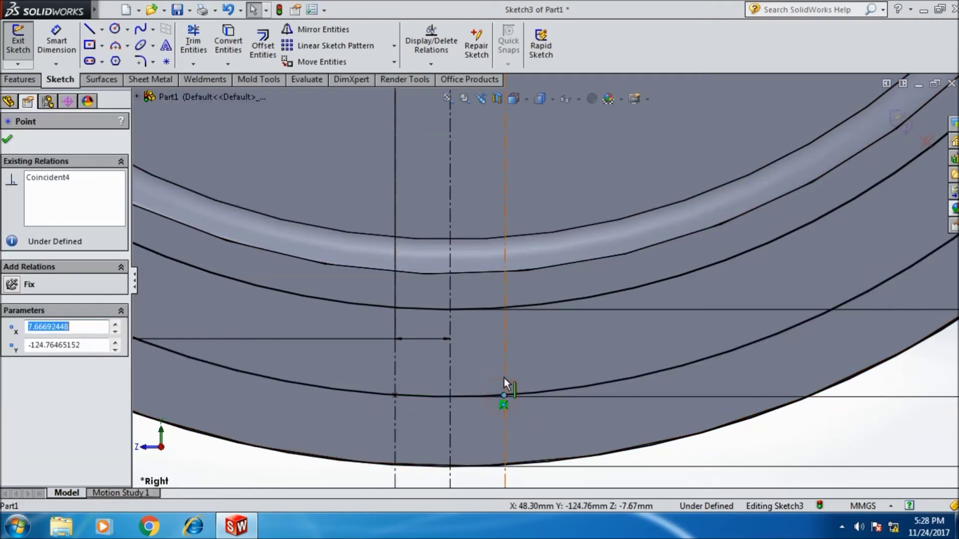
pyautogui.keyDown('ctrl'); pyautogui.click(505, 377); pyautogui.keyUp('ctrl')
pyautogui.click(36, 370)
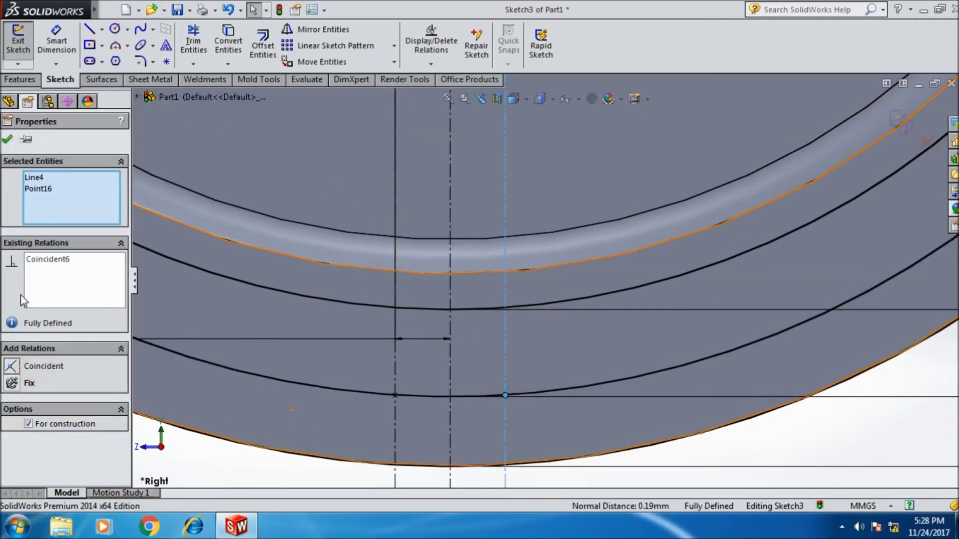
pyautogui.click(6, 140)
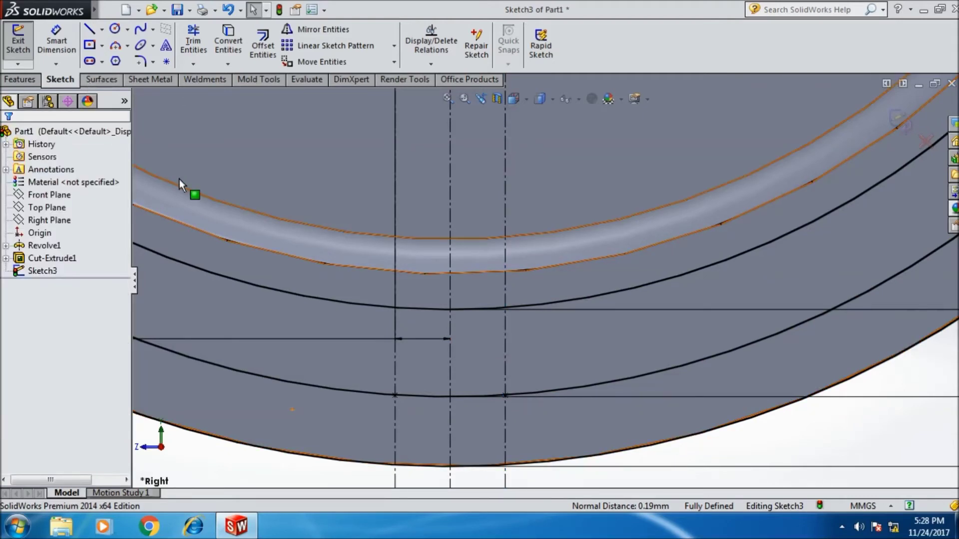
pyautogui.moveTo(358, 370); pyautogui.dragTo(446, 417)
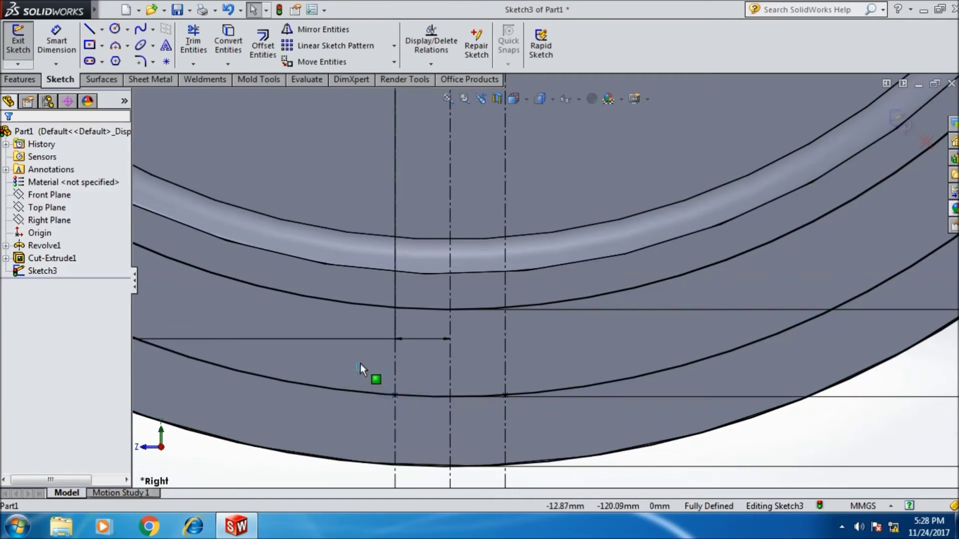
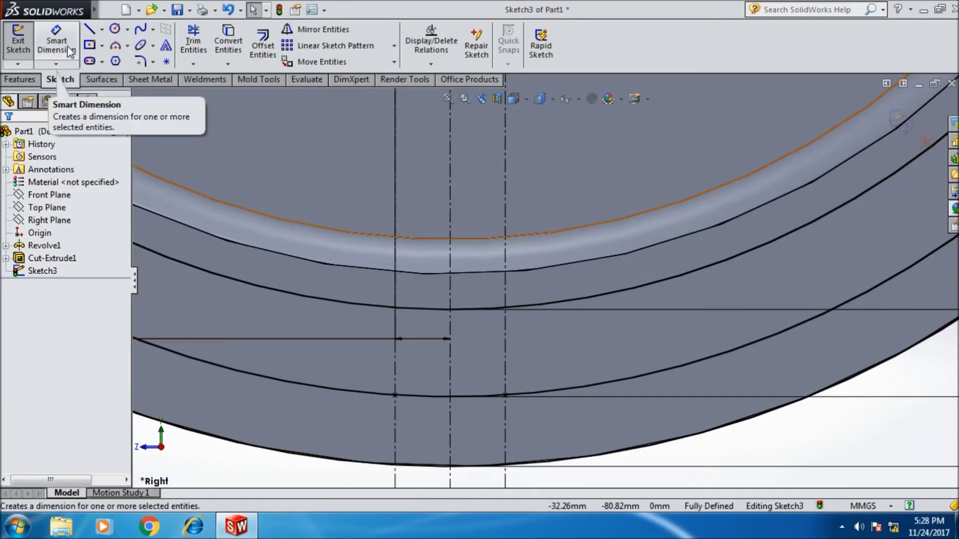
# Step: Draw a three-point arc from the inner circle to the outer rim, left of the centreline
pyautogui.click(114, 47)
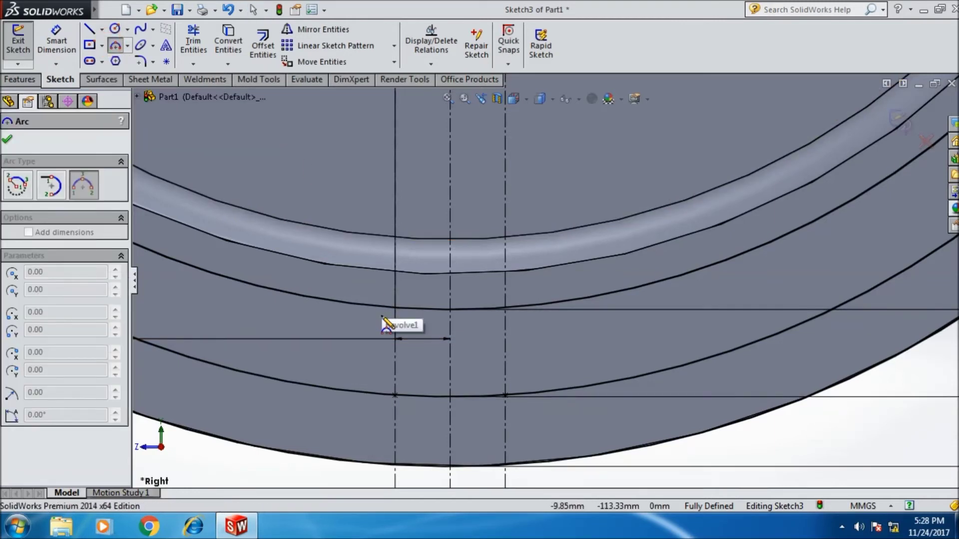
pyautogui.press('l')
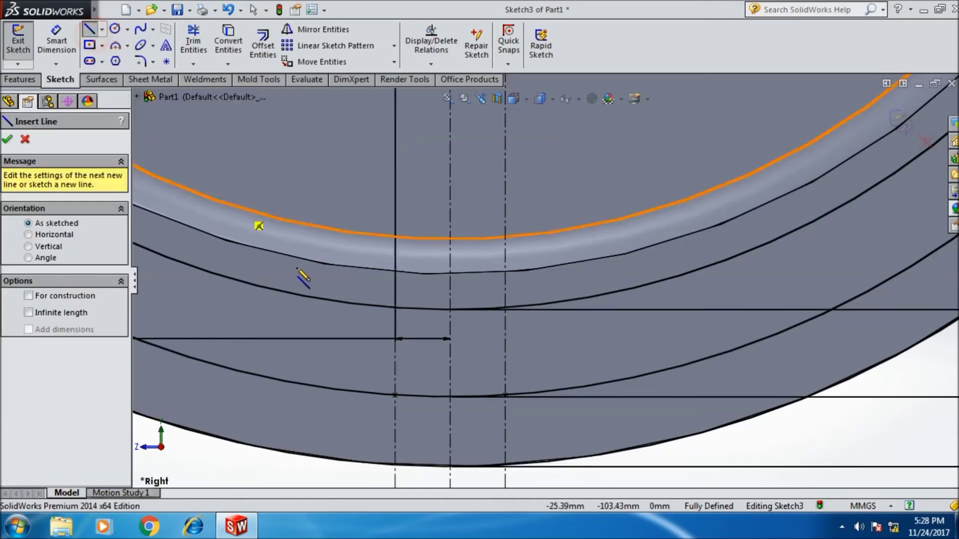
pyautogui.click(409, 310)
pyautogui.press('Escape')
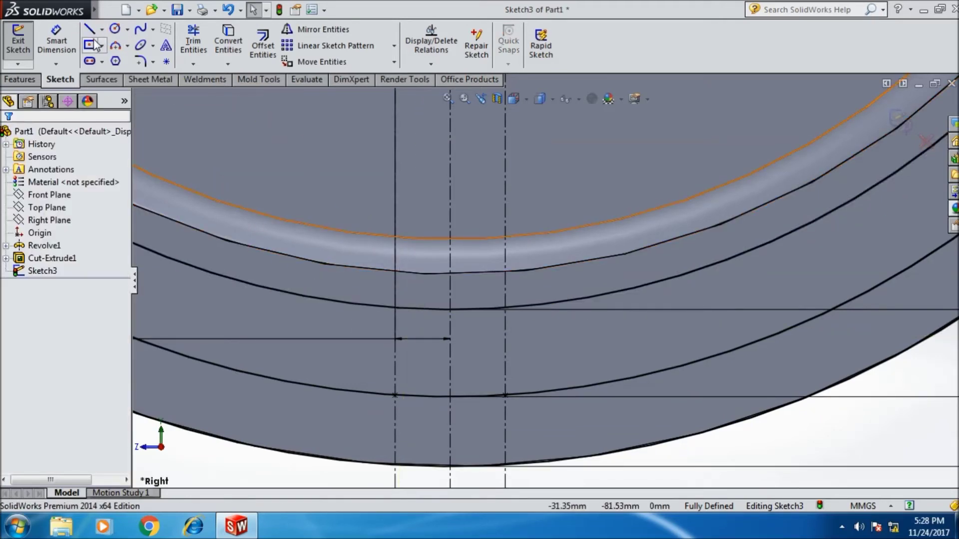
pyautogui.click(115, 46)
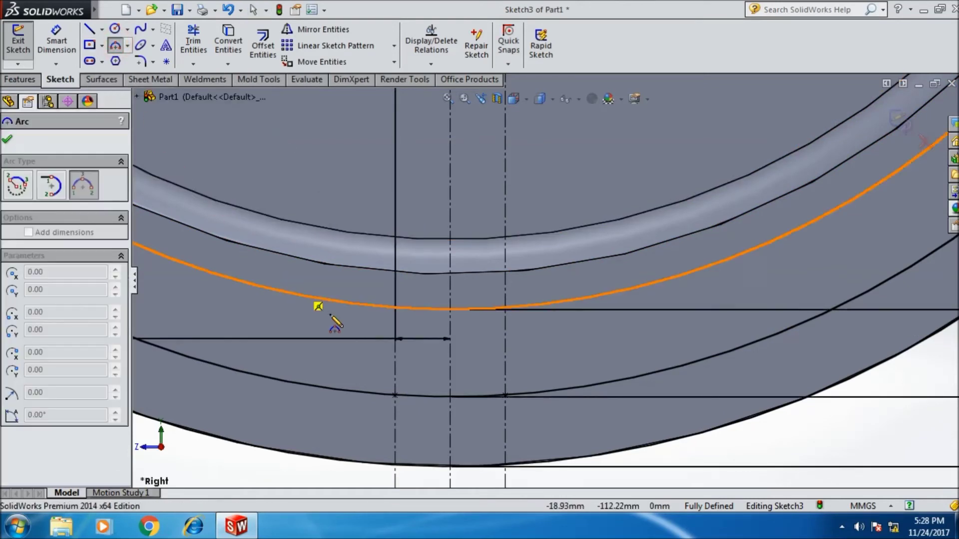
pyautogui.click(409, 310)
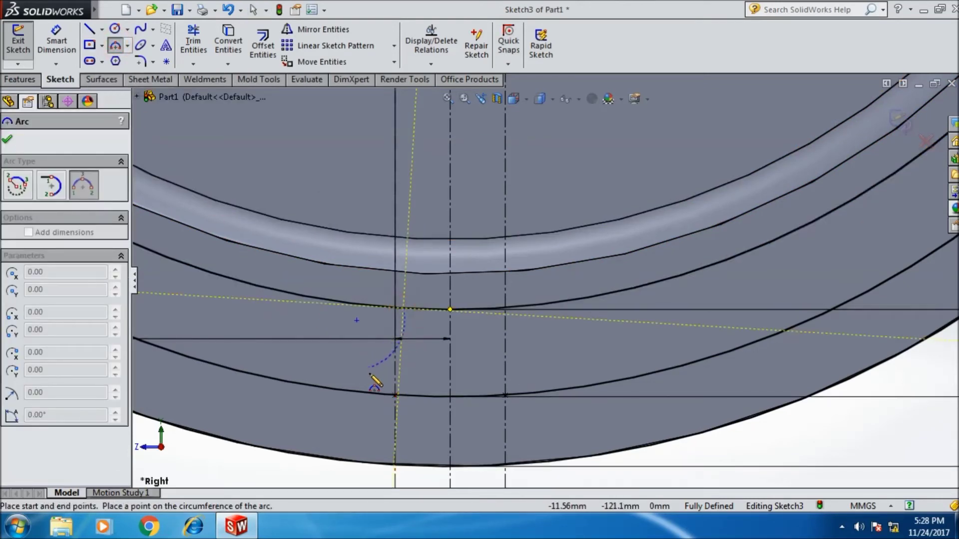
pyautogui.click(364, 466)
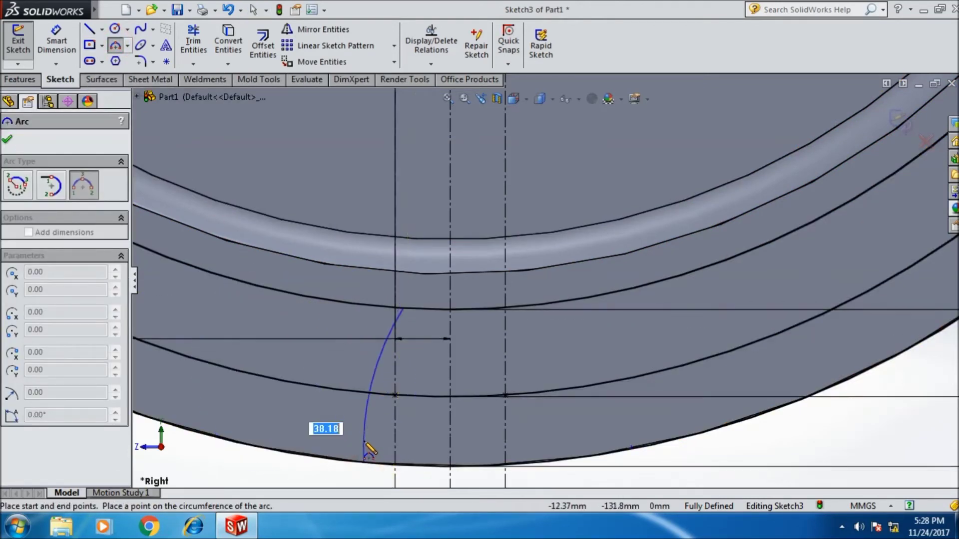
pyautogui.click(401, 389)
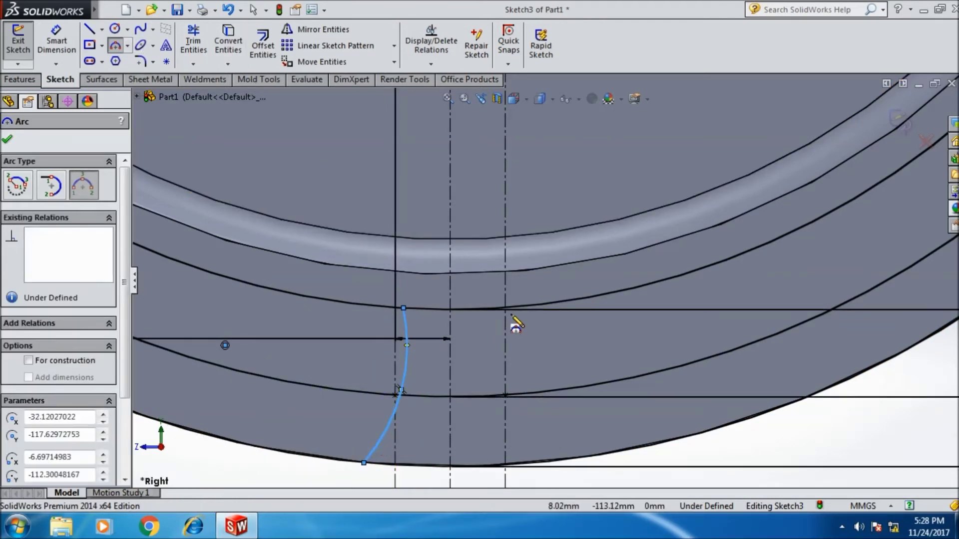
# Step: Draw a matching three-point arc from the inner circle to the rim, right of the centreline
pyautogui.click(537, 306)
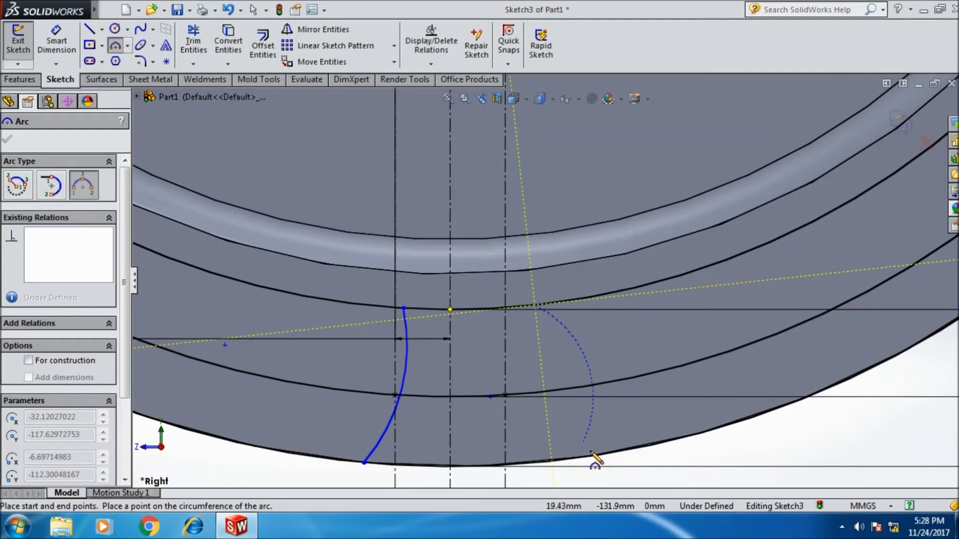
pyautogui.click(593, 456)
pyautogui.click(538, 426)
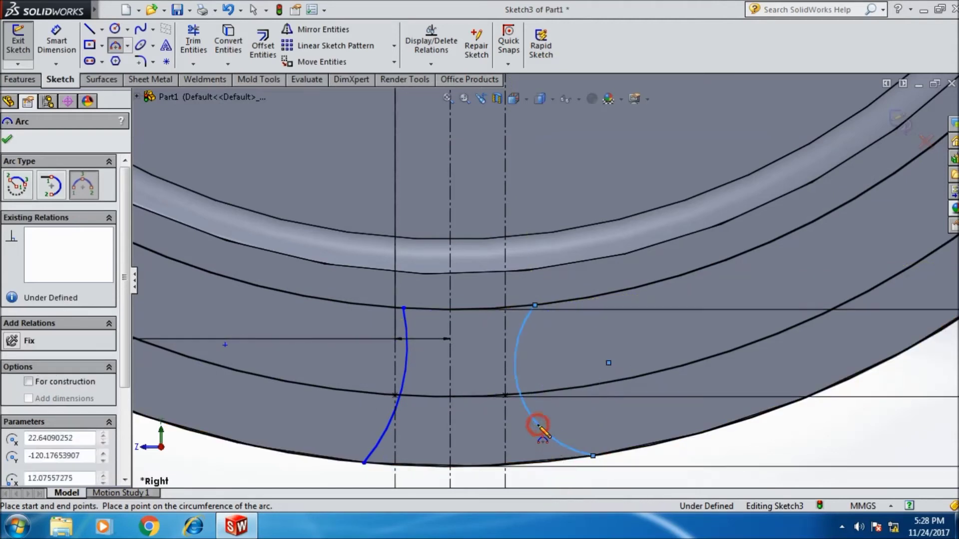
pyautogui.click(12, 142)
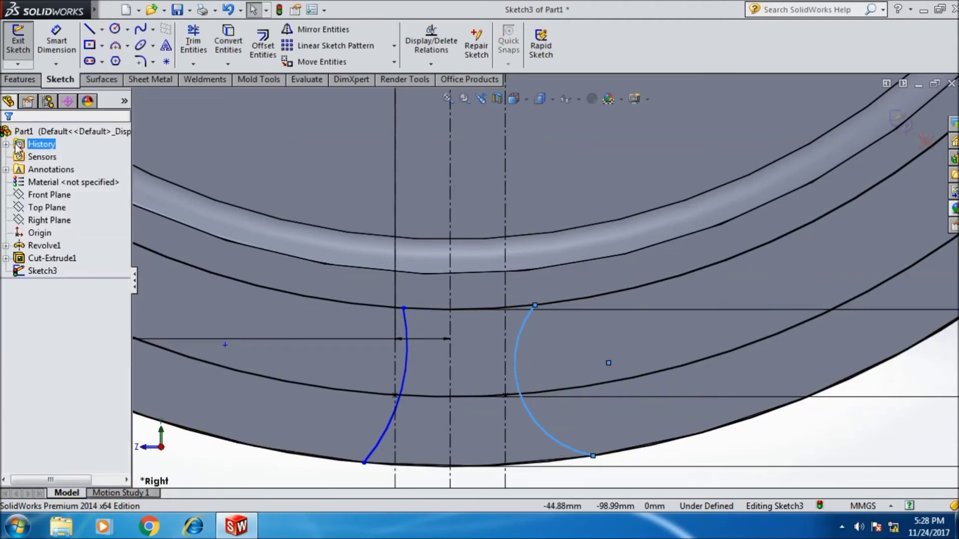
# Step: Give the left tooth-groove arc a 31.30 mm radius dimension
pyautogui.click(57, 64)
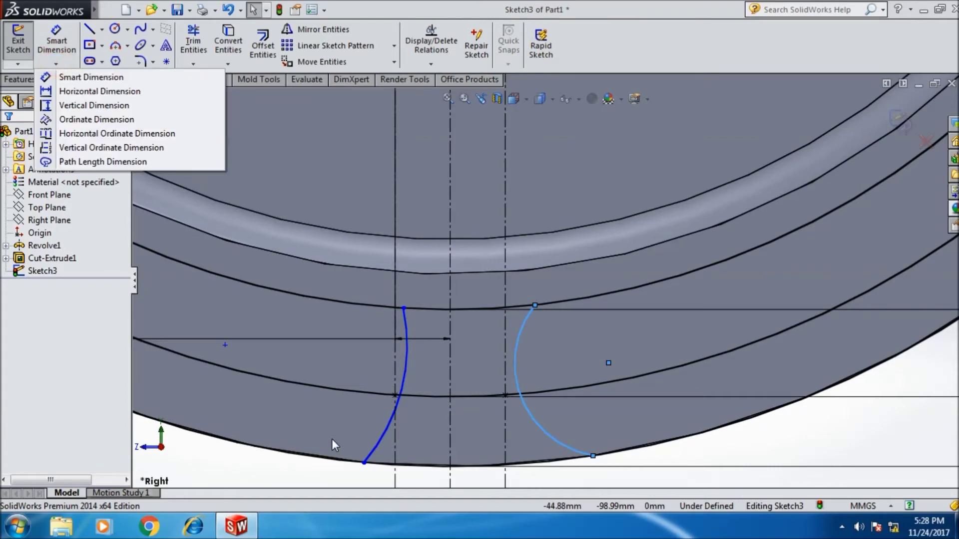
pyautogui.click(139, 143)
pyautogui.press('z')
pyautogui.click(452, 370)
pyautogui.click(432, 428)
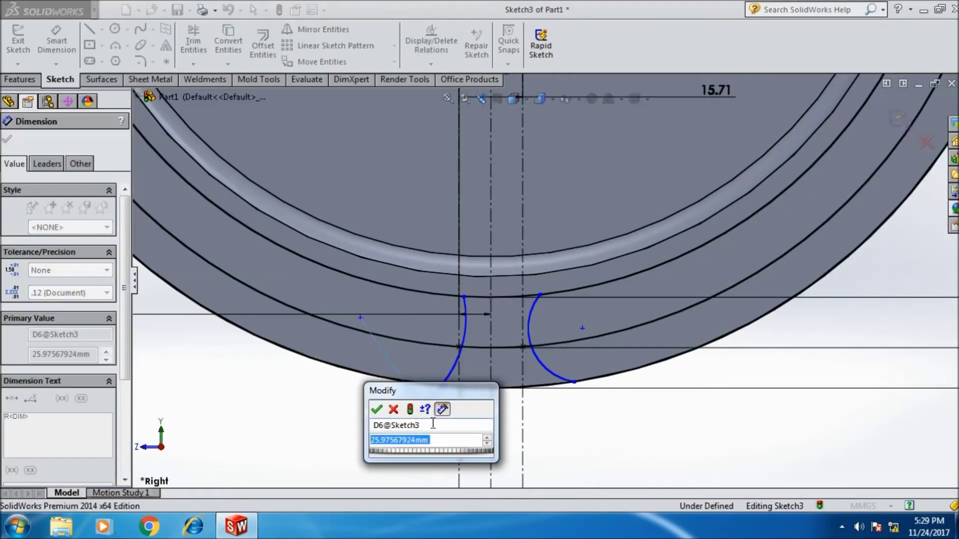
pyautogui.write('31.3')
pyautogui.press('Return')
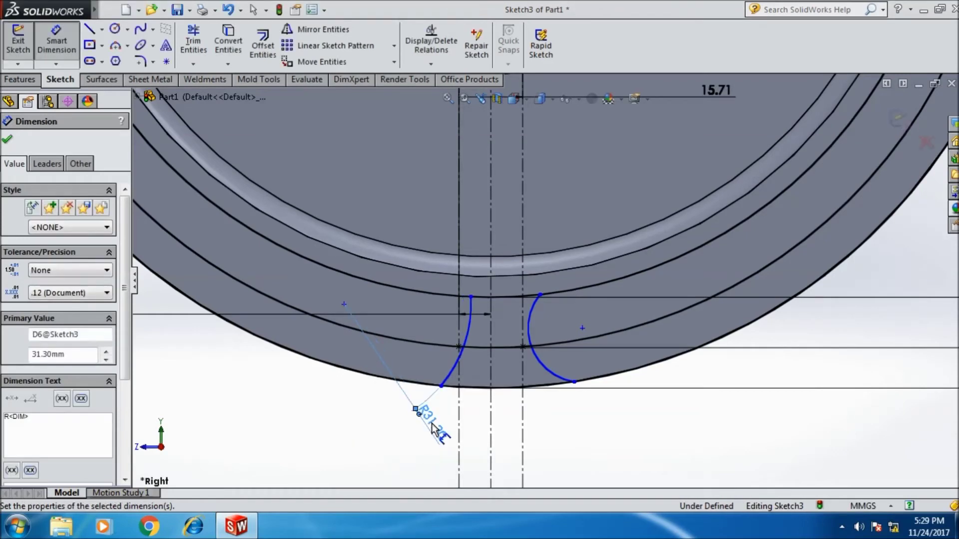
# Step: Give the right tooth-groove arc a 31.3 mm radius dimension too
pyautogui.click(561, 378)
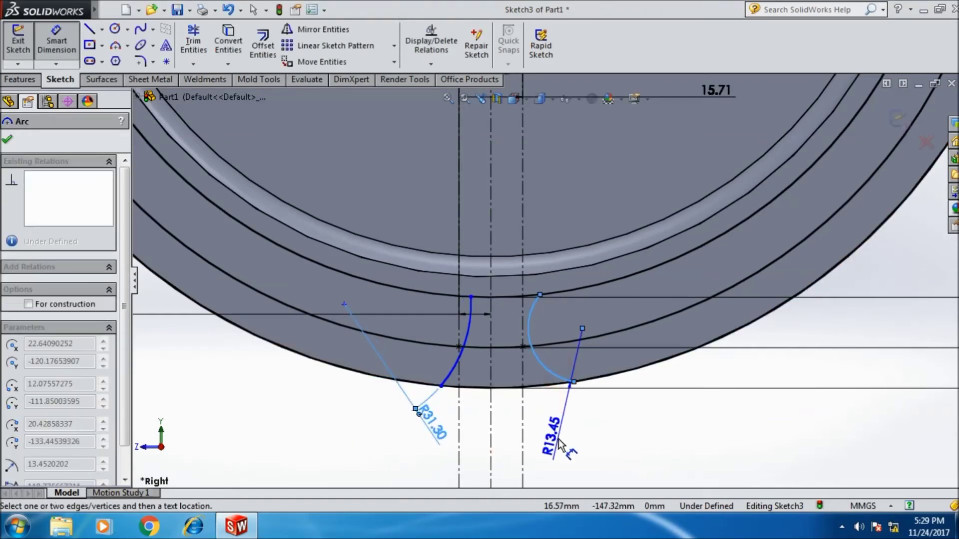
pyautogui.click(560, 439)
pyautogui.write('31.3')
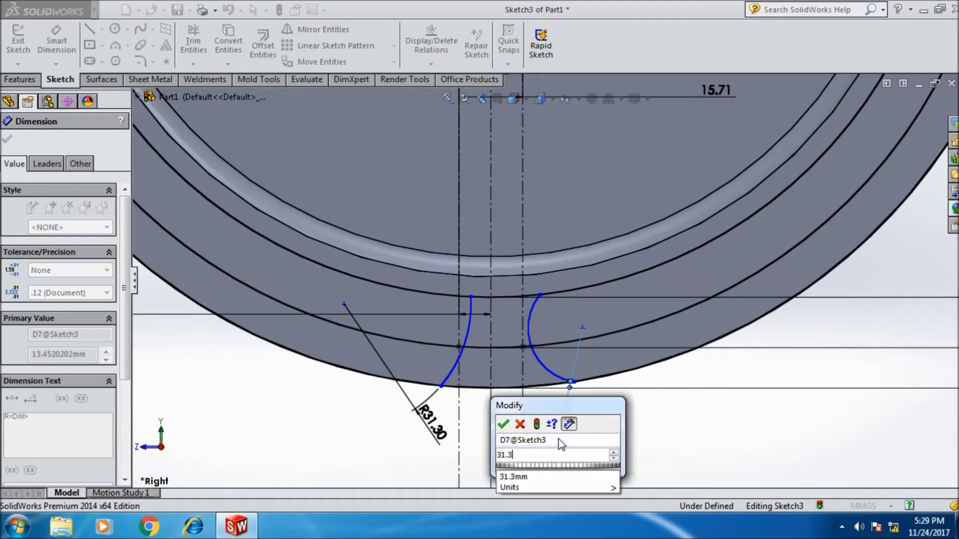
pyautogui.click(504, 425)
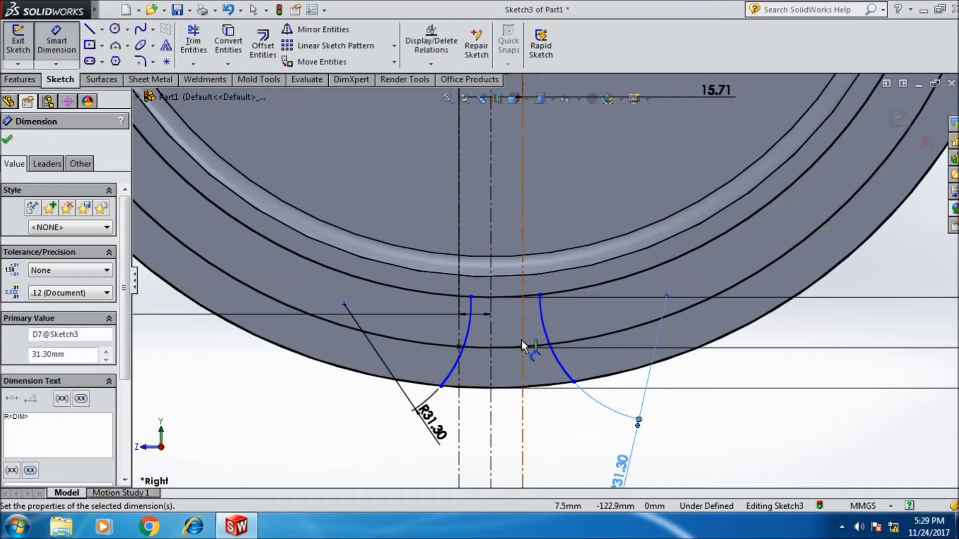
pyautogui.press('Escape')
pyautogui.click(470, 297)
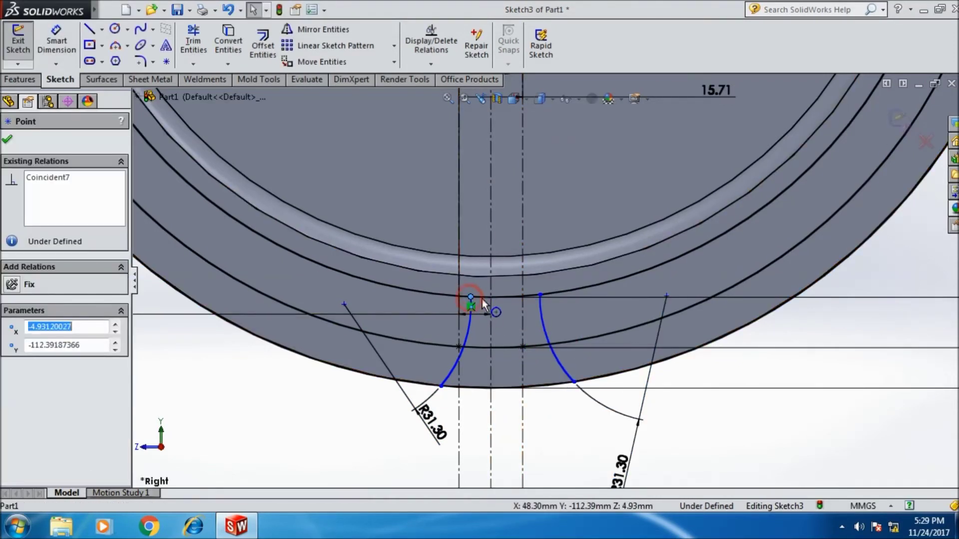
# Step: Make the arcs' top and bottom endpoints symmetric about the vertical centreline
pyautogui.keyDown('ctrl'); pyautogui.click(491, 290); pyautogui.keyUp('ctrl')
pyautogui.keyDown('ctrl'); pyautogui.click(540, 294); pyautogui.keyUp('ctrl')
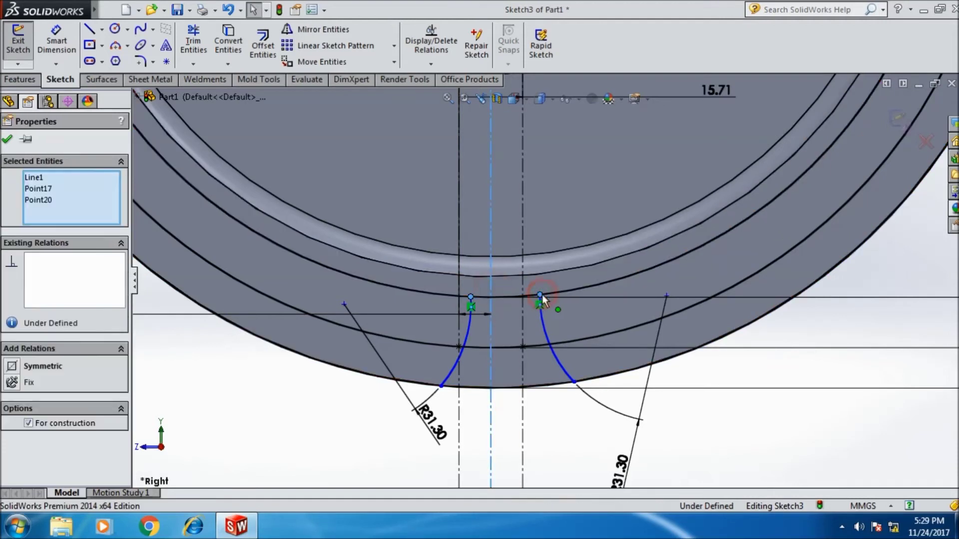
pyautogui.click(29, 368)
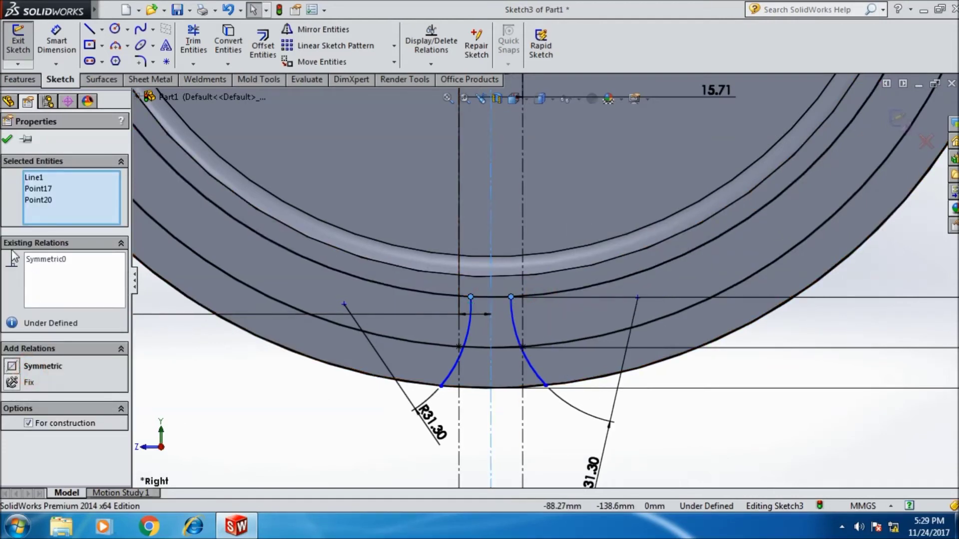
pyautogui.click(6, 141)
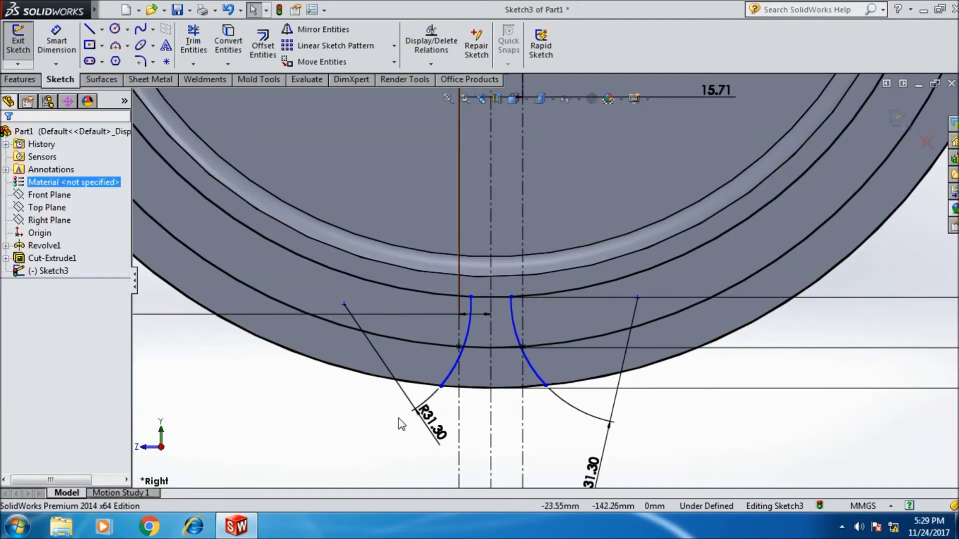
pyautogui.click(440, 386)
pyautogui.keyDown('ctrl'); pyautogui.click(546, 386); pyautogui.keyUp('ctrl')
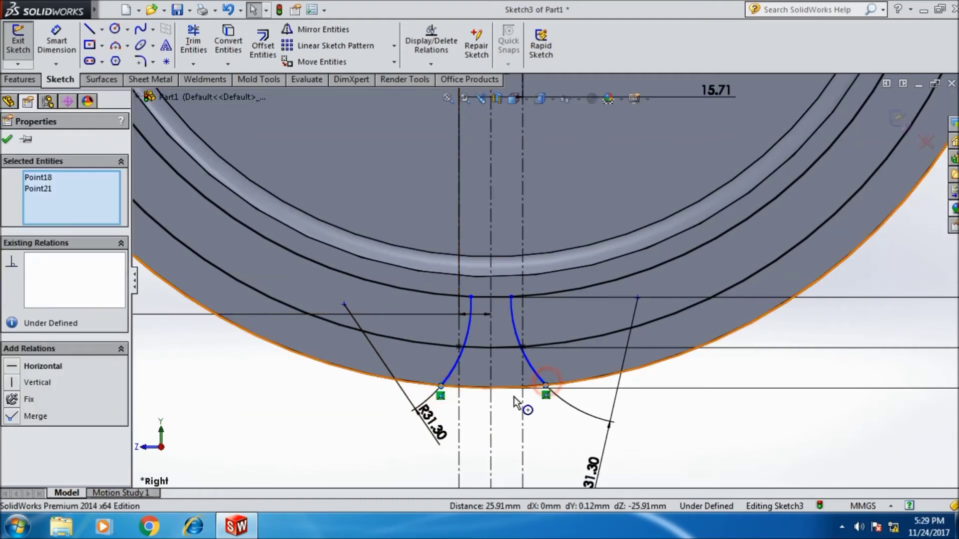
pyautogui.keyDown('ctrl'); pyautogui.click(490, 417); pyautogui.keyUp('ctrl')
pyautogui.click(39, 368)
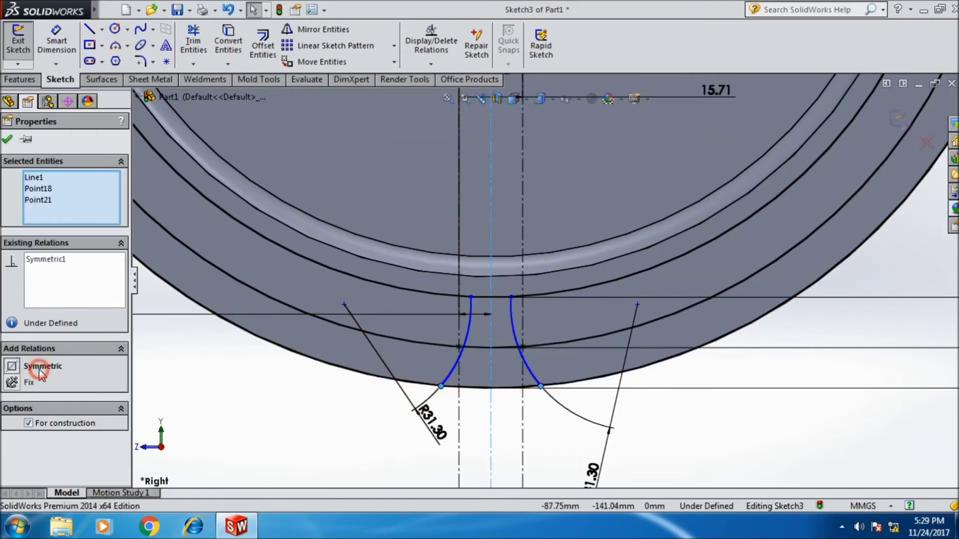
pyautogui.click(7, 140)
# Step: Make the left arc coincident with the point on the middle circle
pyautogui.scroll(-2, 492, 357)
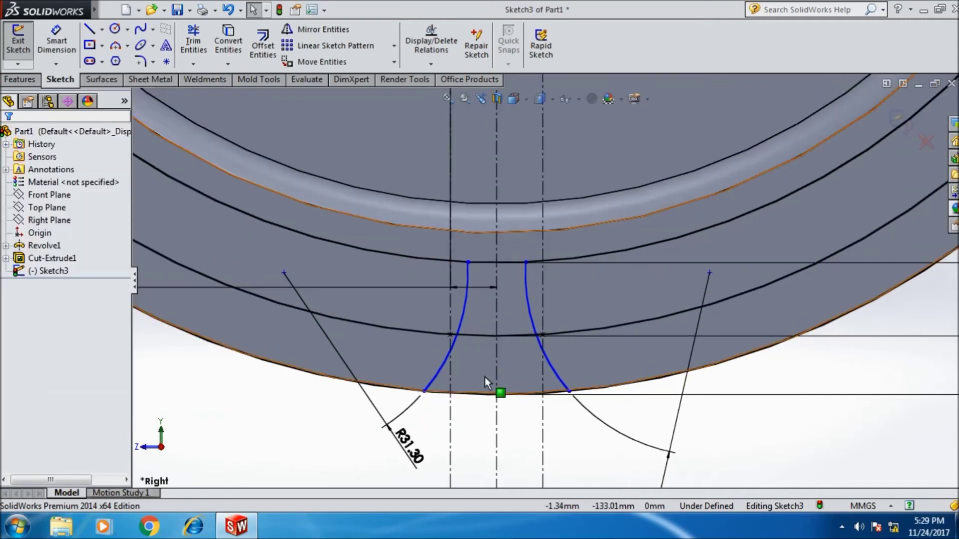
pyautogui.click(445, 349)
pyautogui.keyDown('ctrl'); pyautogui.click(450, 335); pyautogui.keyUp('ctrl')
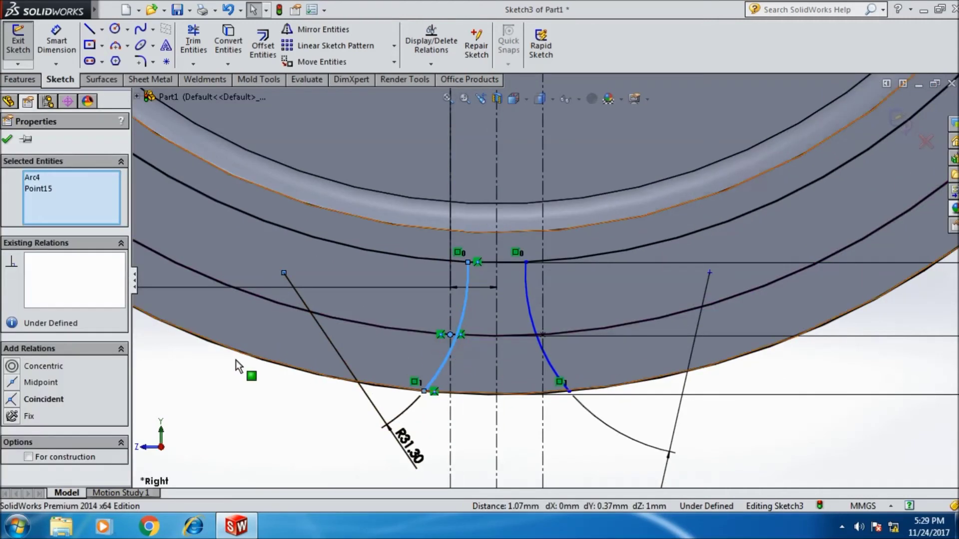
pyautogui.click(36, 400)
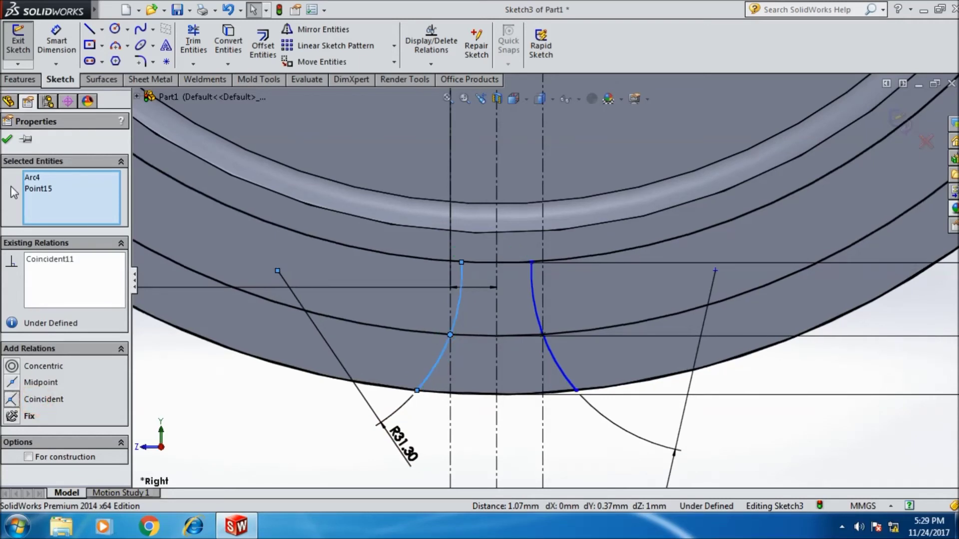
pyautogui.click(7, 141)
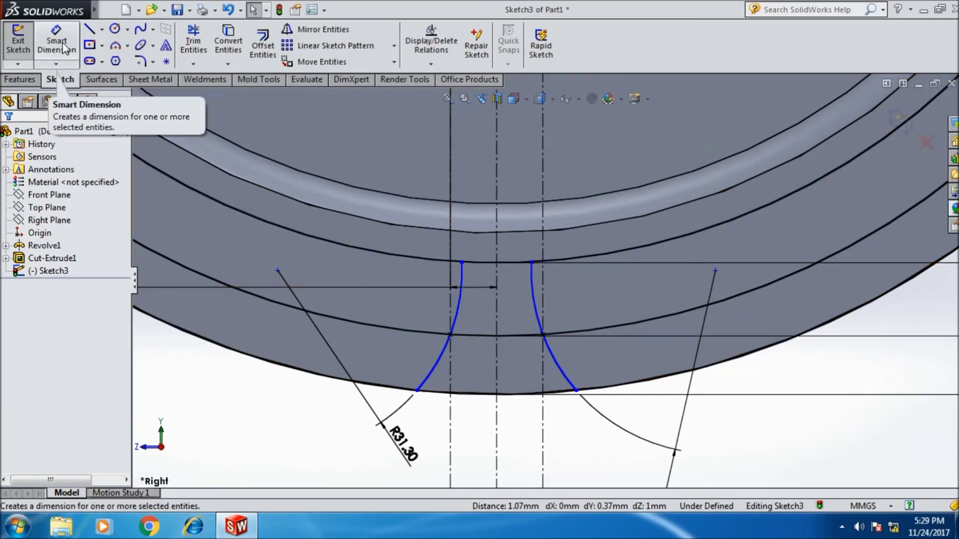
# Step: Draw a construction line from the left arc's middle-circle point to its bottom endpoint
pyautogui.click(90, 31)
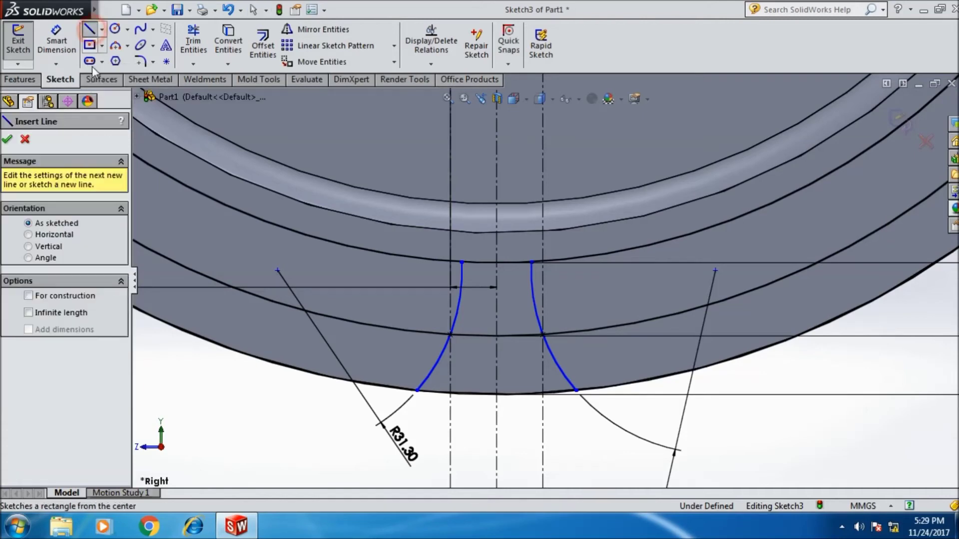
pyautogui.click(450, 334)
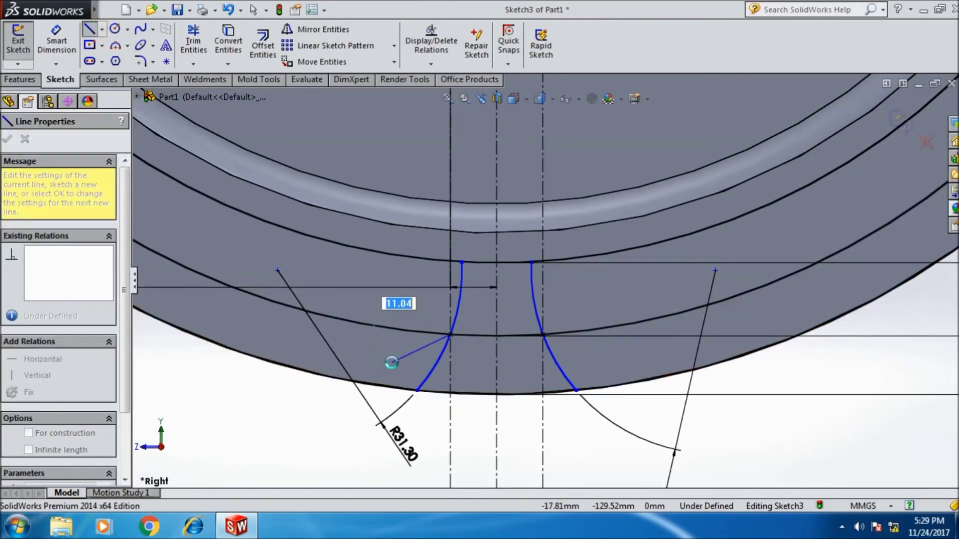
pyautogui.press('Escape')
pyautogui.click(89, 31)
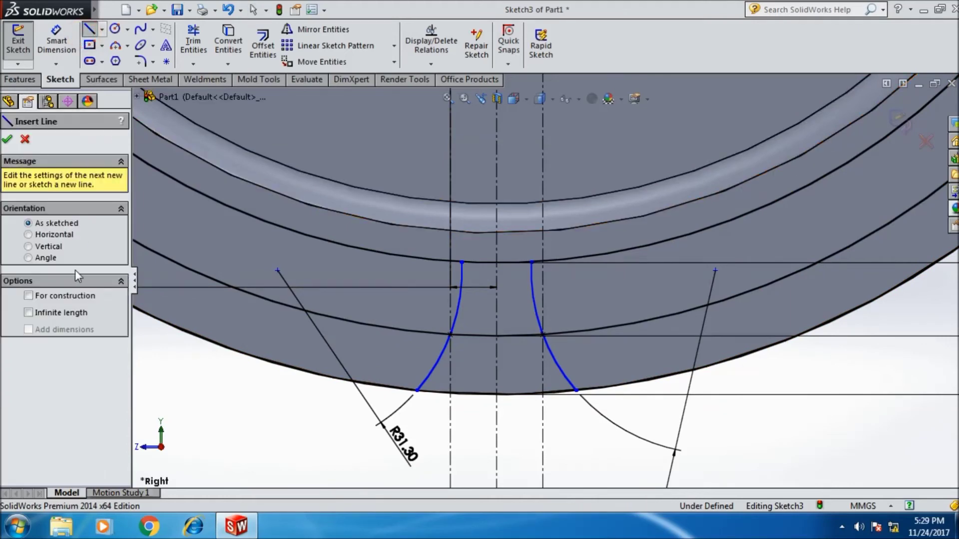
pyautogui.click(28, 296)
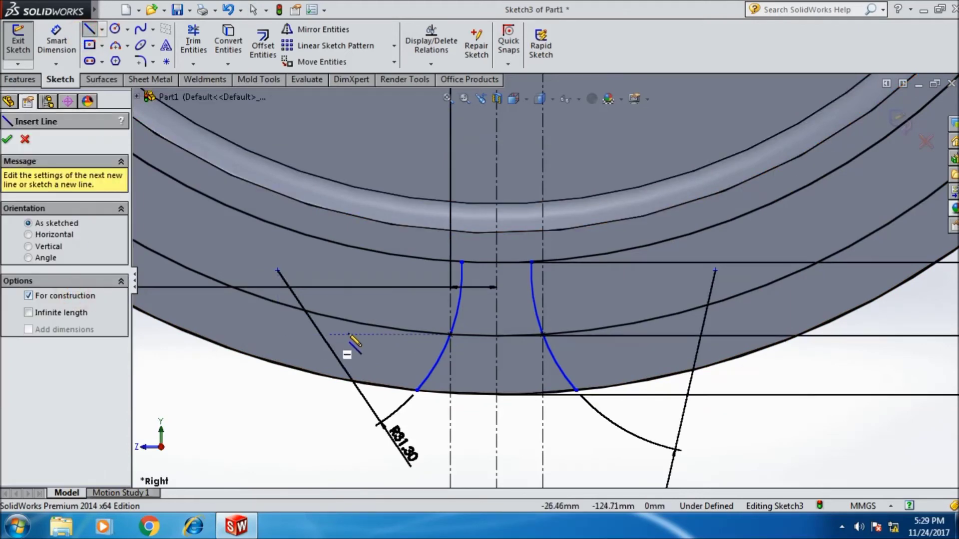
pyautogui.click(449, 334)
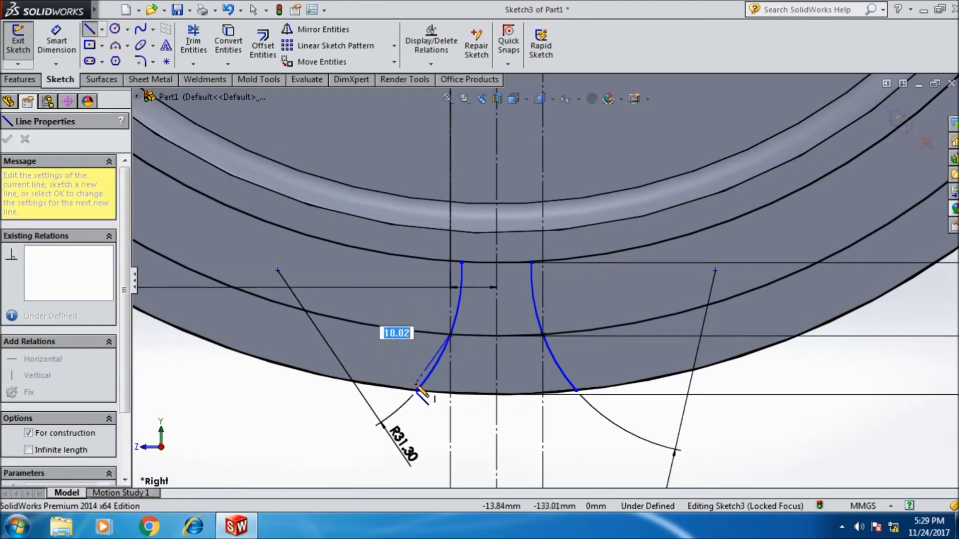
pyautogui.click(414, 390)
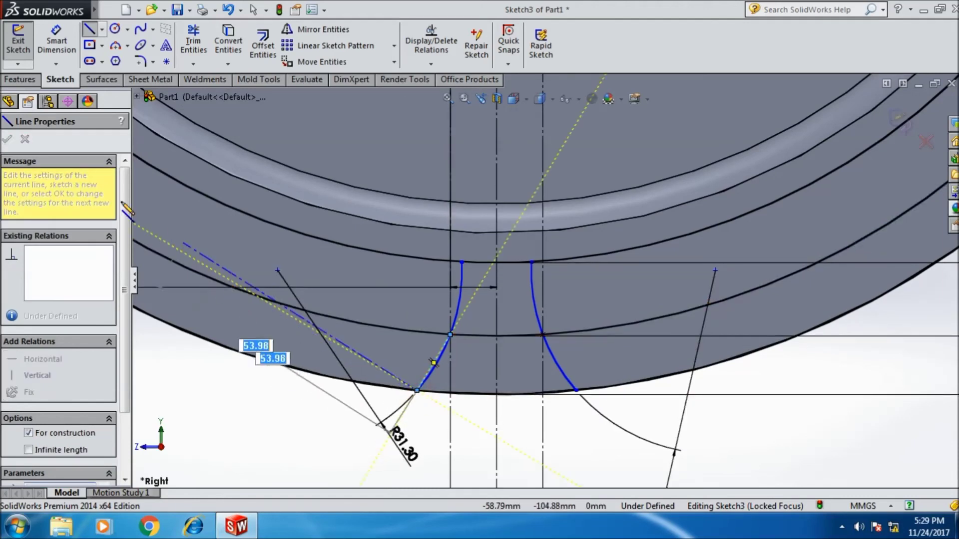
pyautogui.press('Escape')
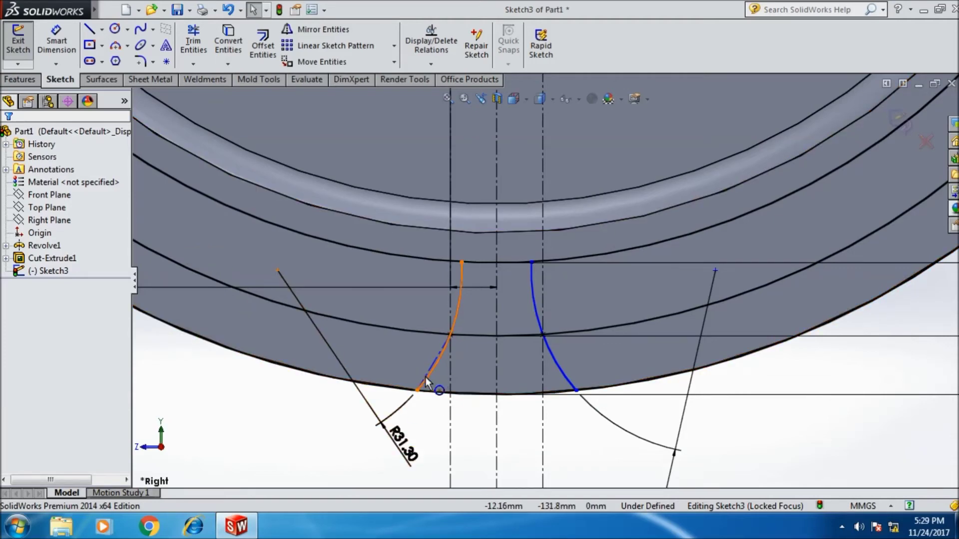
# Step: Delete the stray construction line at the left tooth flank
pyautogui.scroll(-3, 433, 379)
pyautogui.scroll(-2, 440, 367)
pyautogui.click(454, 356)
pyautogui.press('Delete')
pyautogui.click(56, 41)
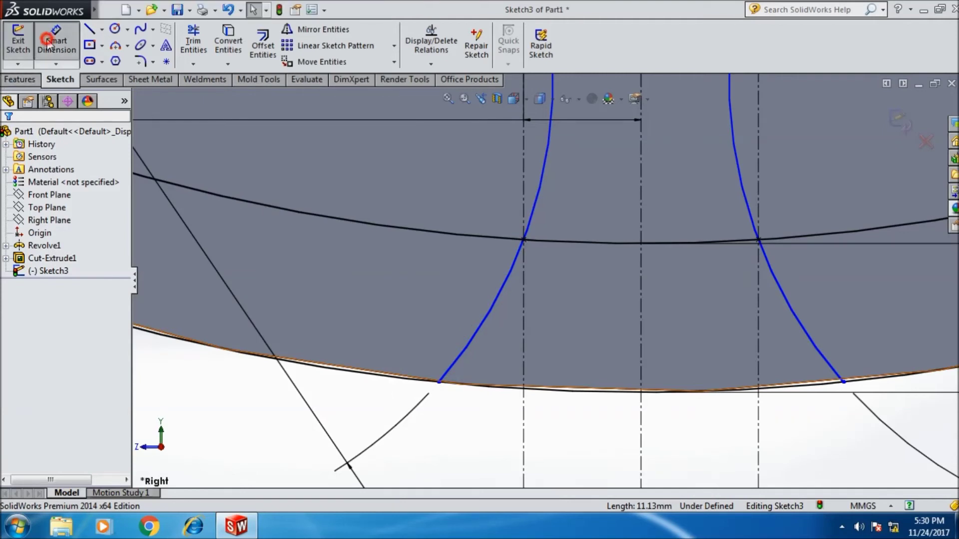
# Step: Draw a construction chord between the flank arc's top and lower endpoints
pyautogui.scroll(3, 499, 260)
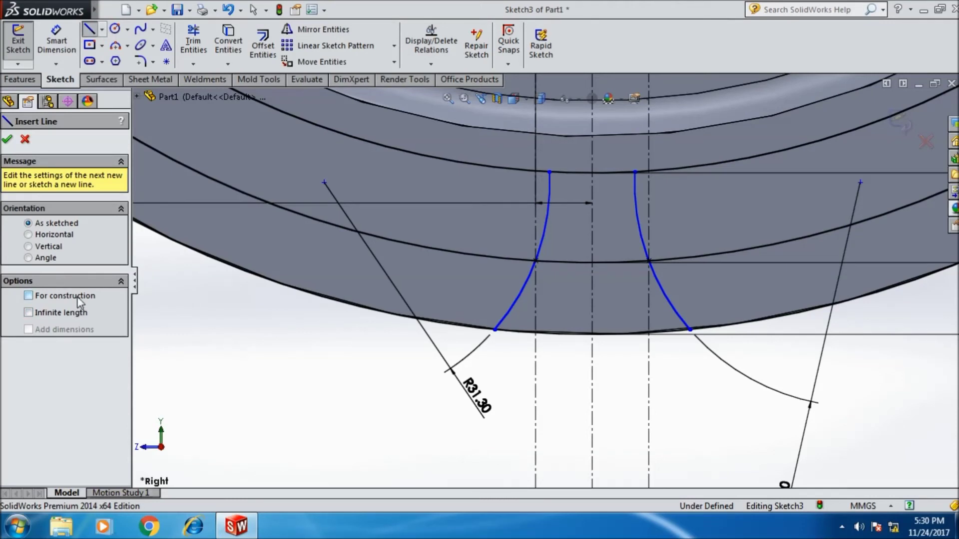
pyautogui.click(549, 172)
pyautogui.click(495, 330)
pyautogui.press('Escape')
pyautogui.press('Escape')
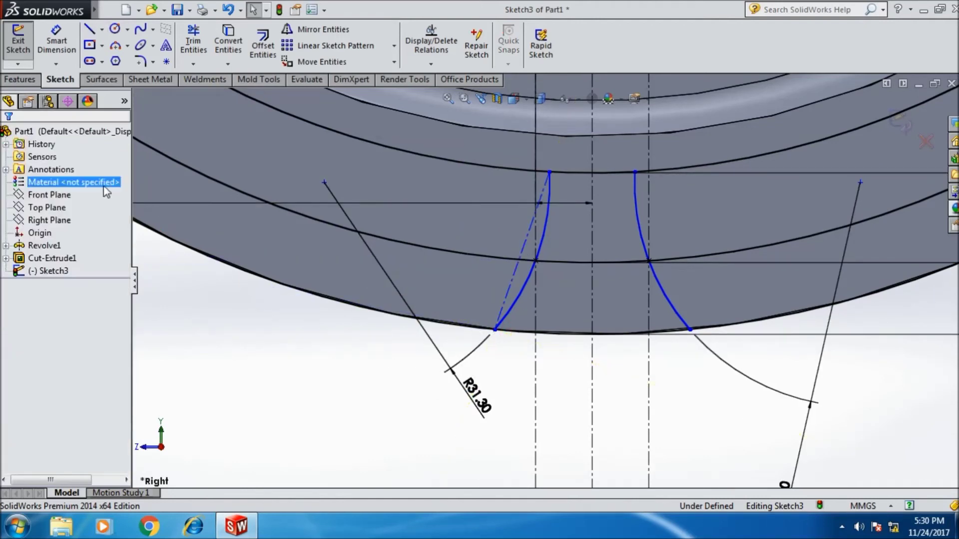
# Step: Dimension the chord at 20° from the vertical centerline, fully defining the sketch
pyautogui.click(55, 48)
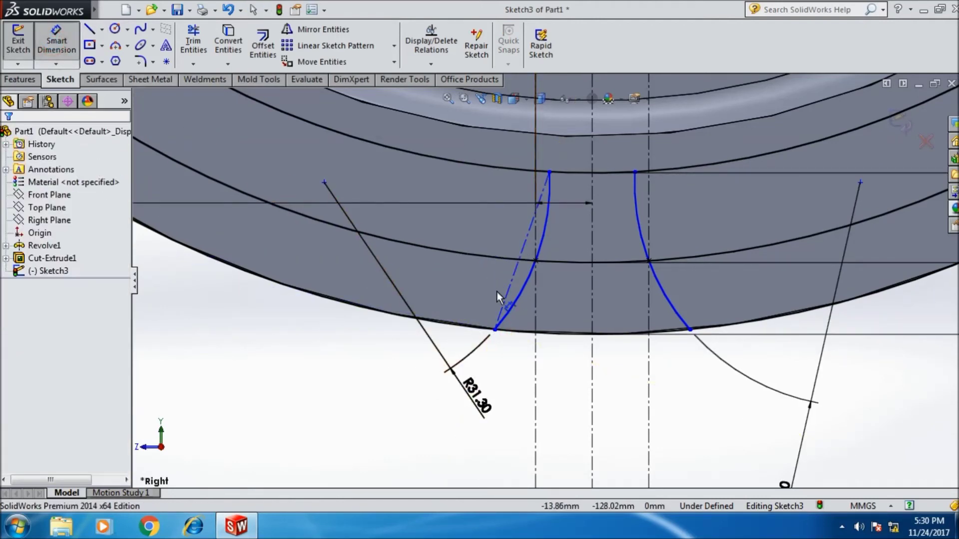
pyautogui.click(505, 303)
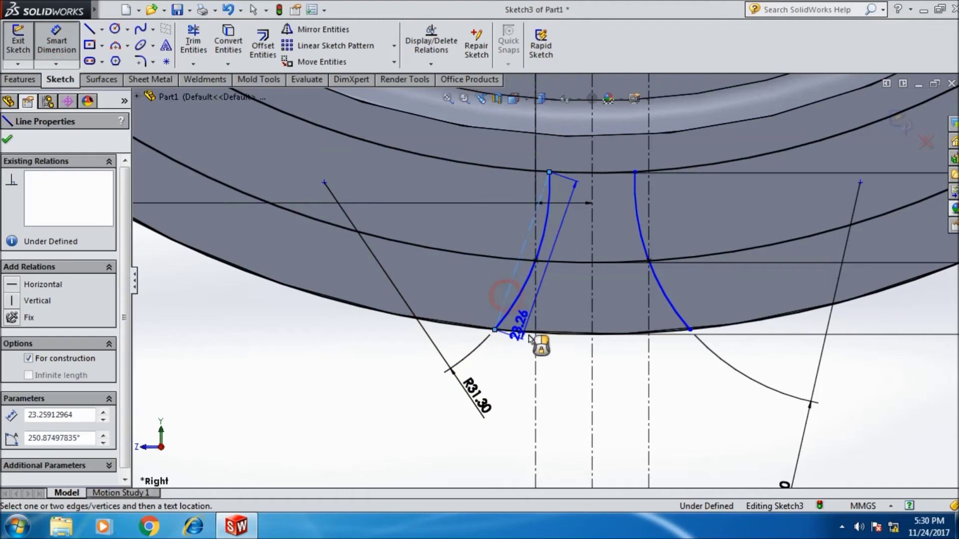
pyautogui.click(535, 379)
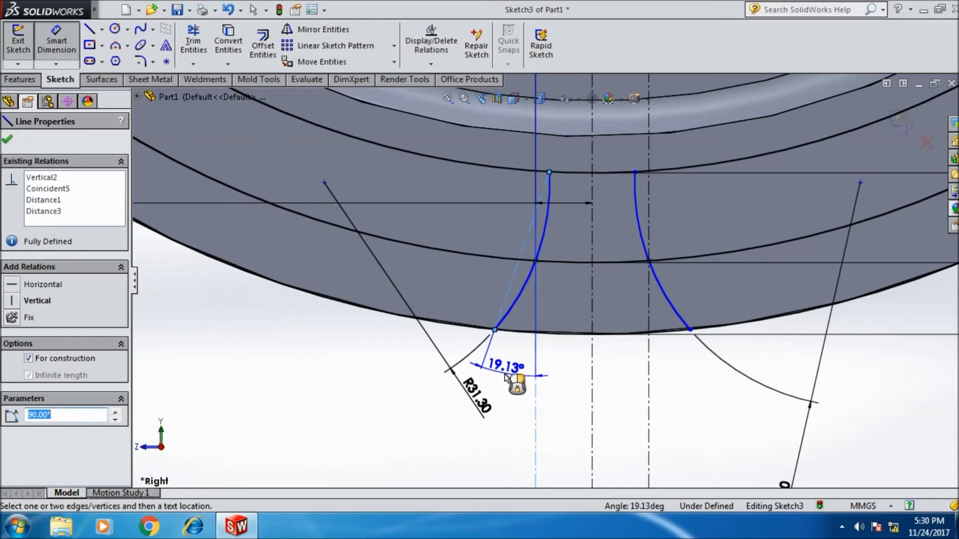
pyautogui.press('Escape')
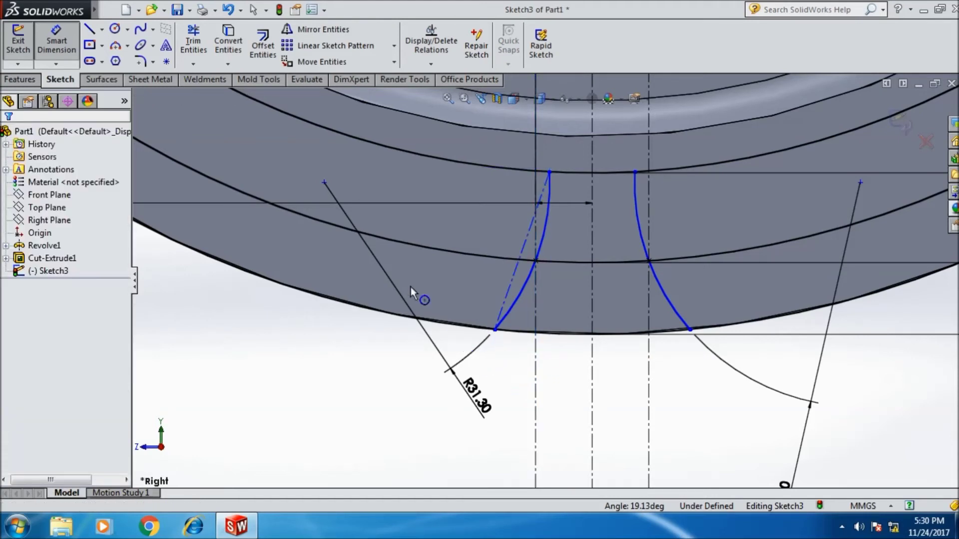
pyautogui.press('Escape')
pyautogui.click(71, 39)
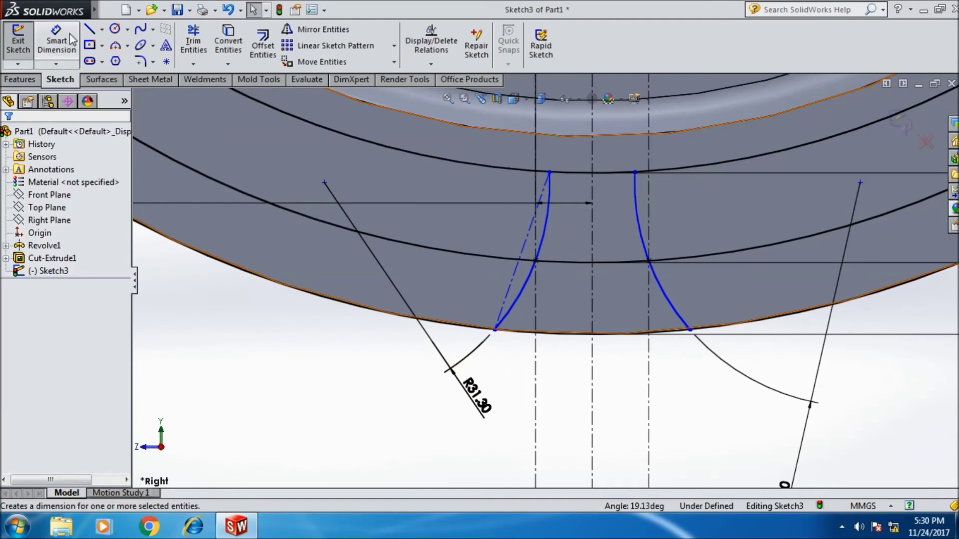
pyautogui.click(509, 302)
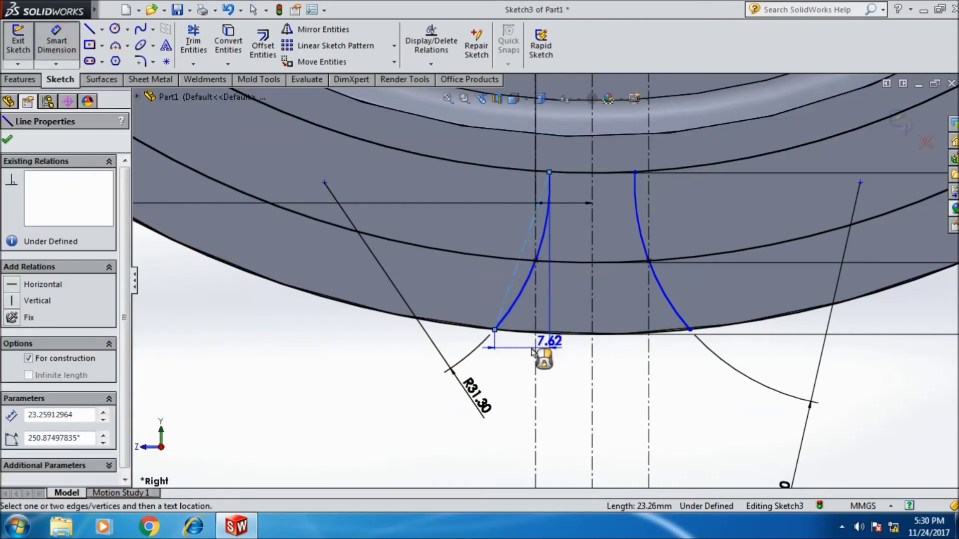
pyautogui.click(535, 355)
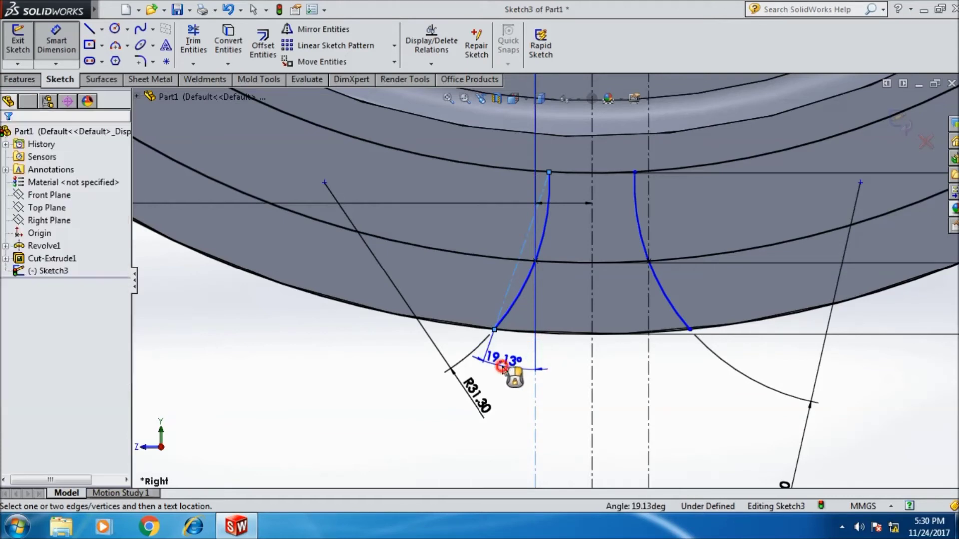
pyautogui.click(502, 367)
pyautogui.write('20')
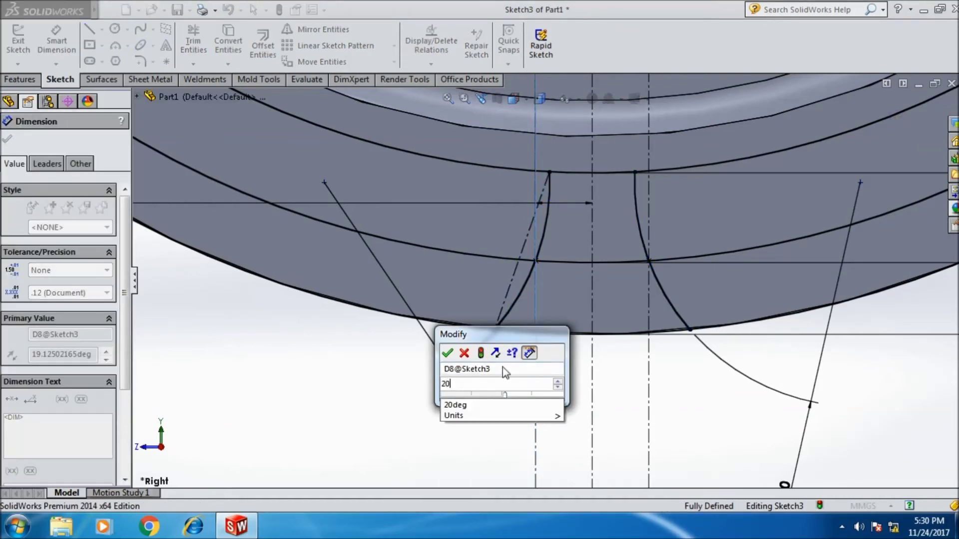
pyautogui.click(446, 353)
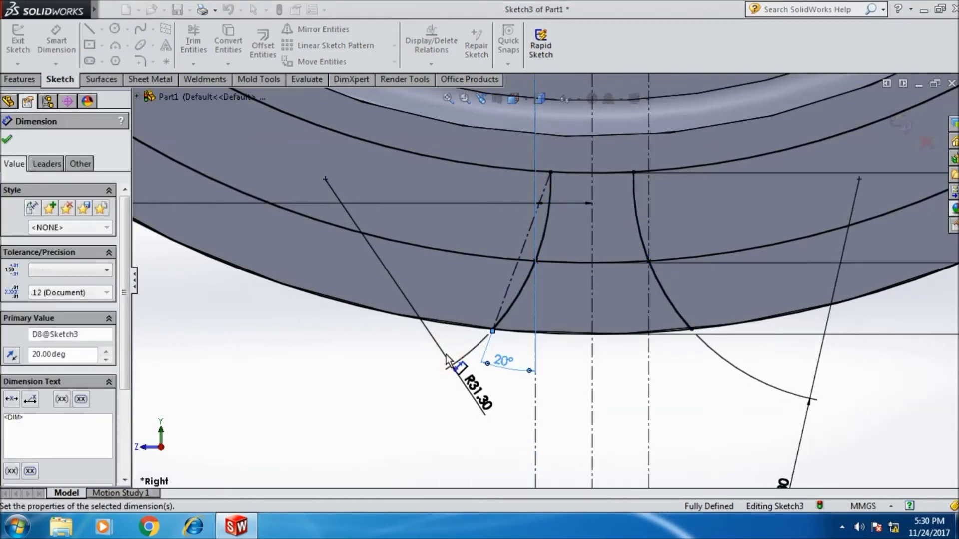
pyautogui.click(7, 141)
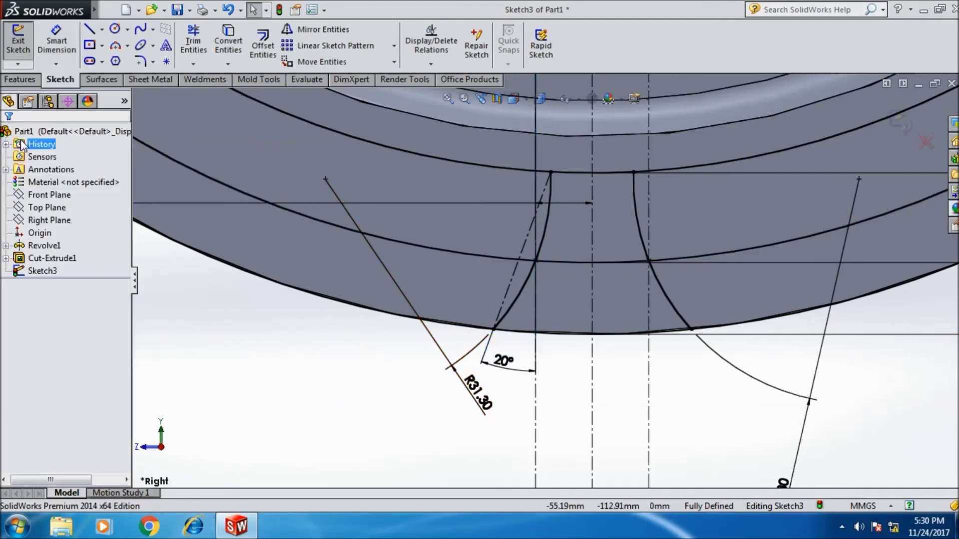
pyautogui.click(193, 45)
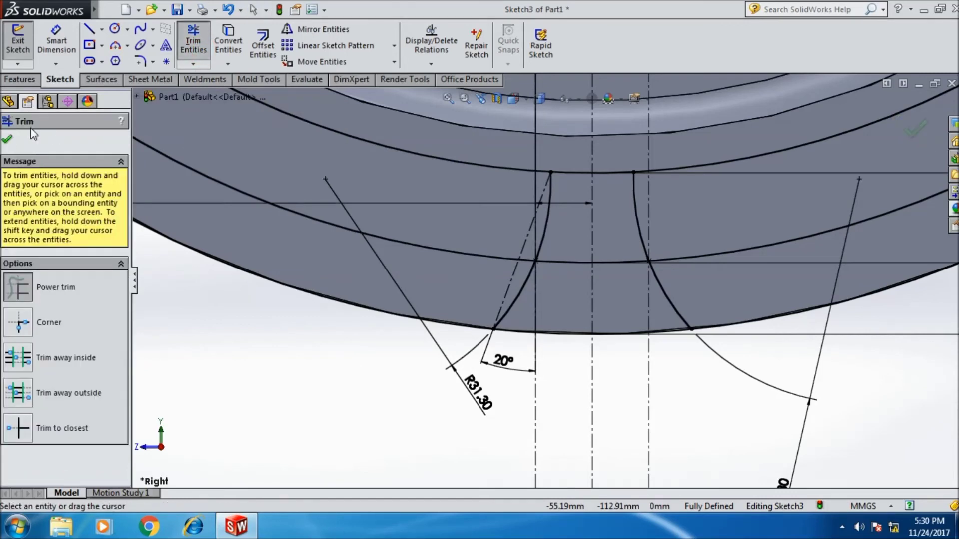
# Step: Convert the 125 mm and 135 mm diameter reference circles into construction geometry
pyautogui.press('Escape')
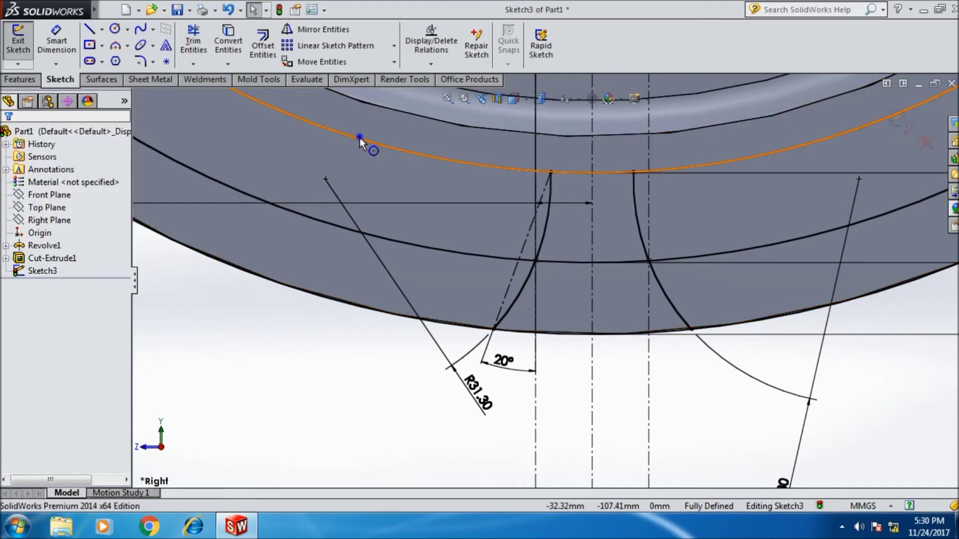
pyautogui.rightClick(359, 136)
pyautogui.click(383, 120)
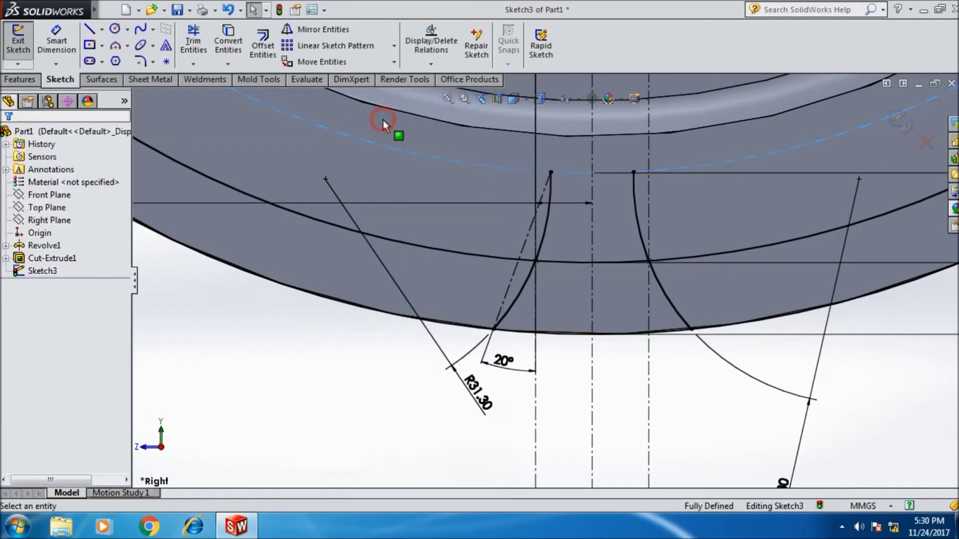
pyautogui.rightClick(437, 249)
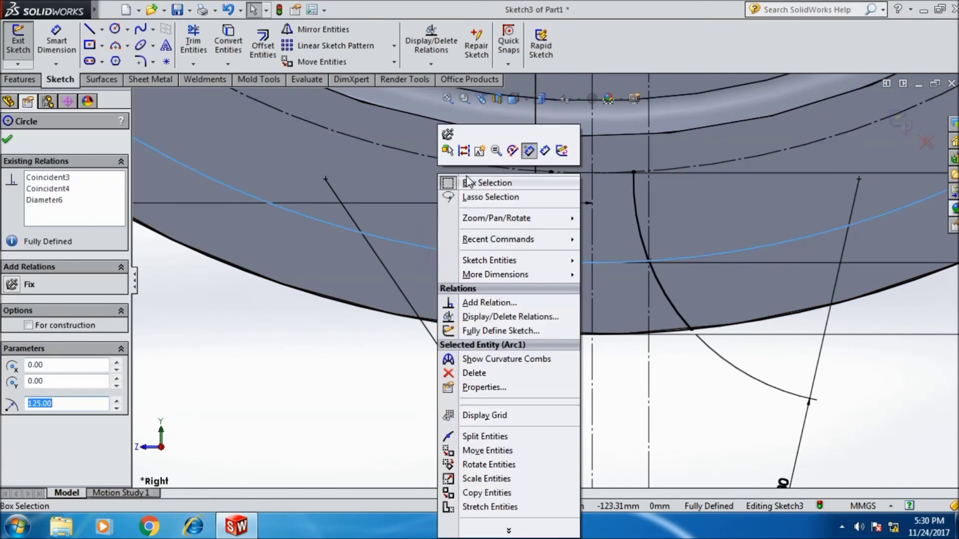
pyautogui.click(467, 153)
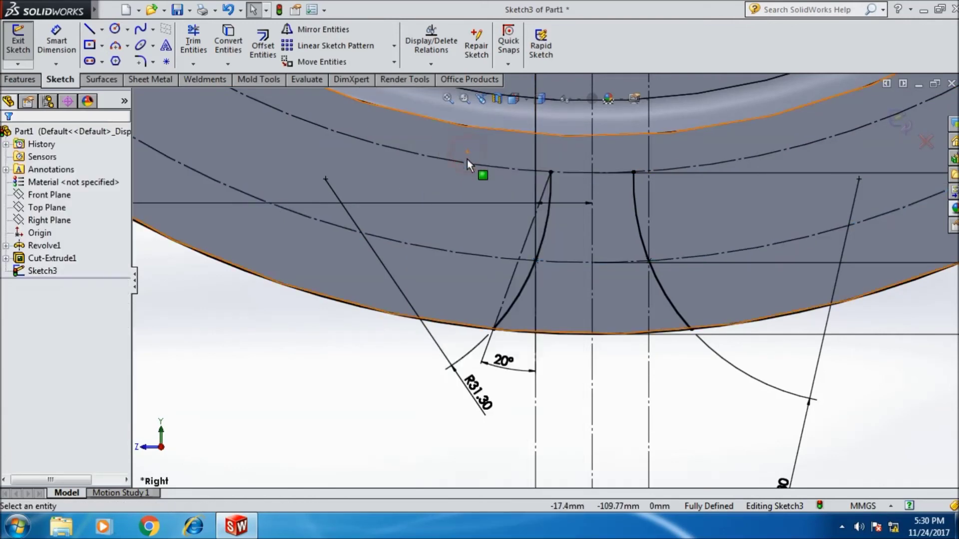
pyautogui.rightClick(422, 322)
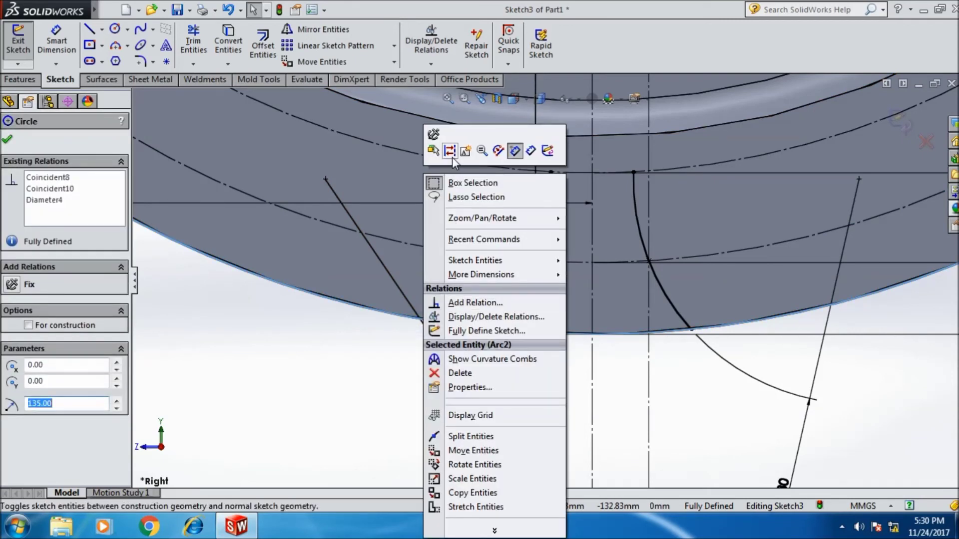
pyautogui.click(452, 157)
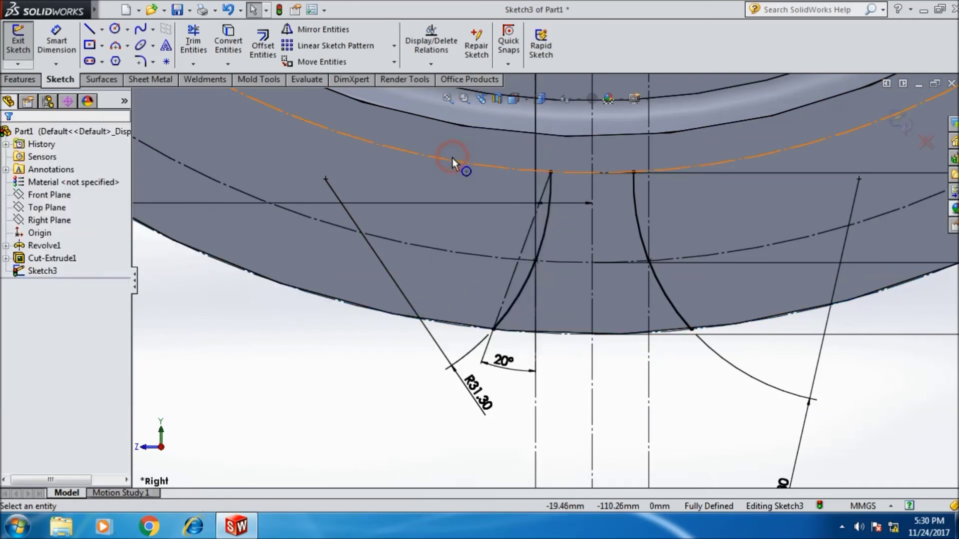
pyautogui.click(128, 46)
# Step: Draw a centre-point arc about the wheel origin along the lower edge, joining both flank curves
pyautogui.click(145, 62)
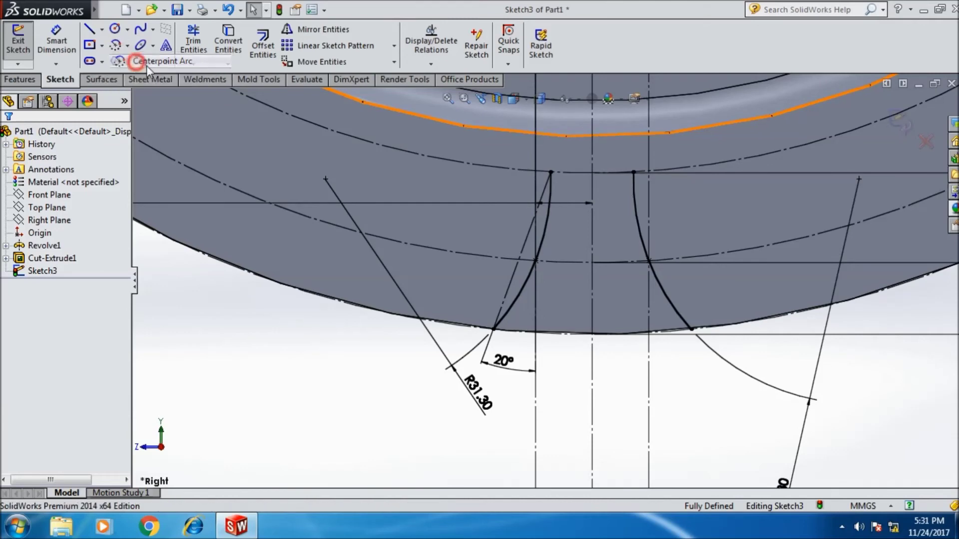
pyautogui.scroll(3, 474, 249)
pyautogui.scroll(2, 549, 200)
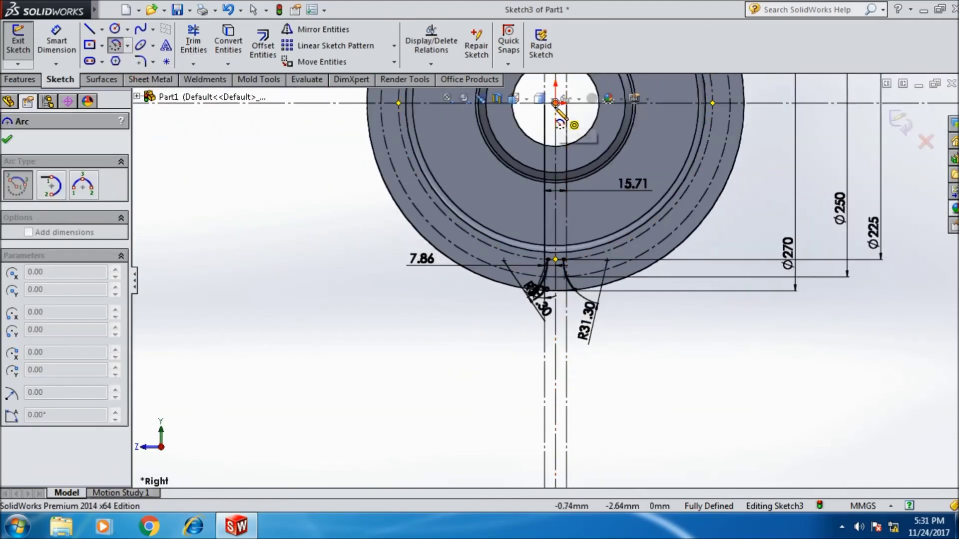
pyautogui.scroll(2, 559, 200)
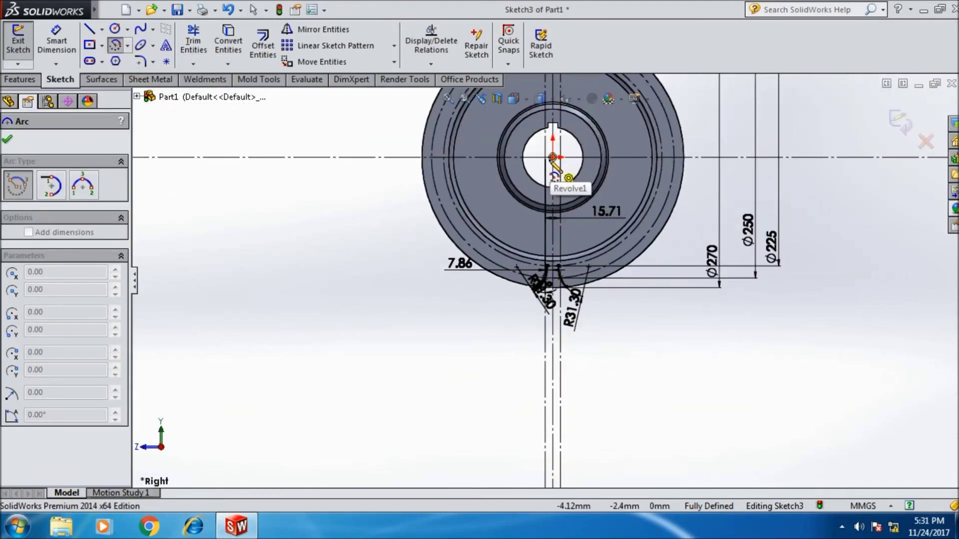
pyautogui.scroll(-3, 532, 300)
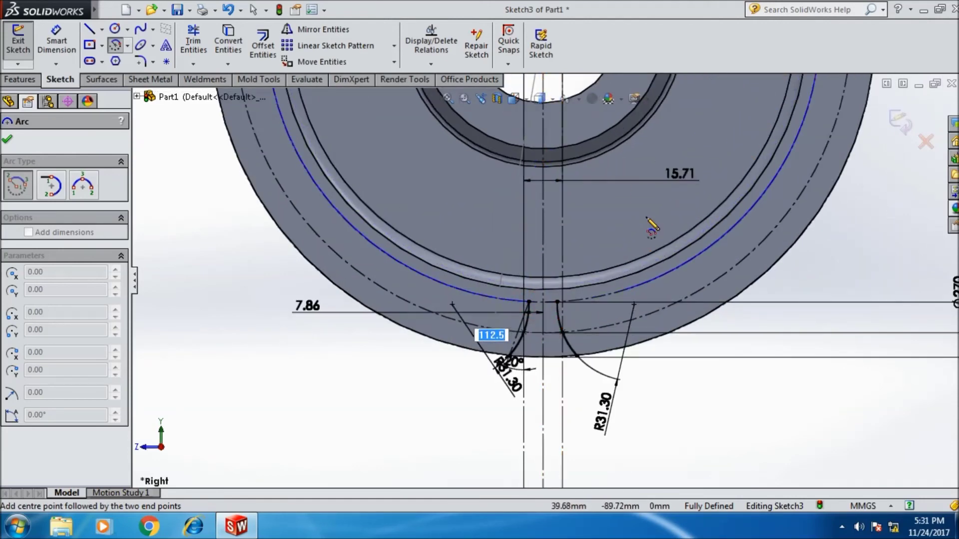
pyautogui.click(557, 303)
pyautogui.scroll(1, 557, 290)
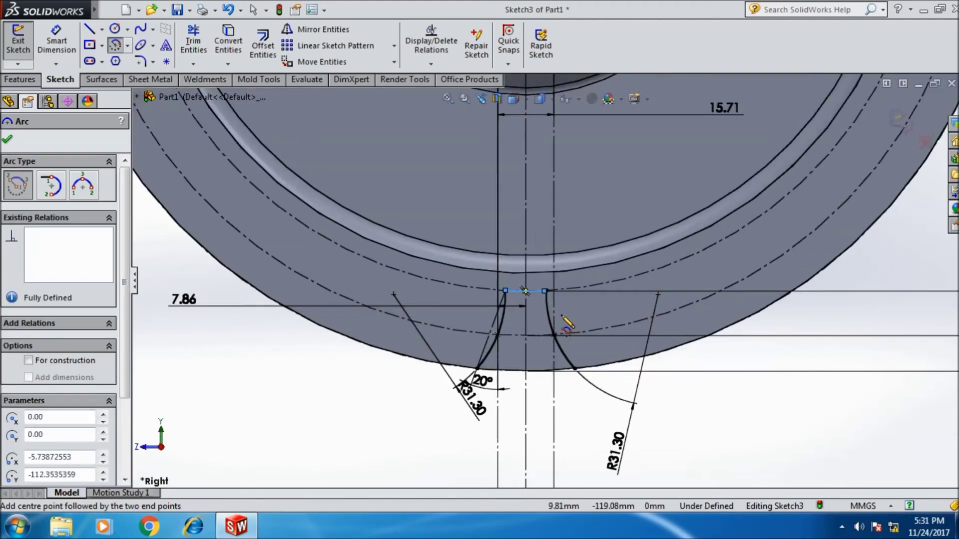
pyautogui.scroll(1, 552, 265)
pyautogui.scroll(2, 555, 267)
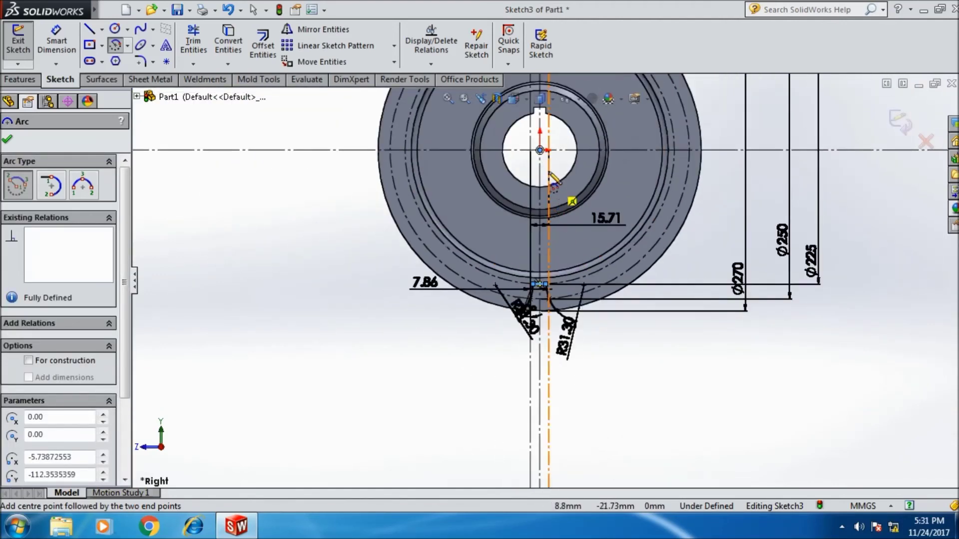
pyautogui.click(540, 150)
pyautogui.scroll(-2, 569, 324)
pyautogui.scroll(-2, 546, 312)
pyautogui.scroll(-2, 524, 312)
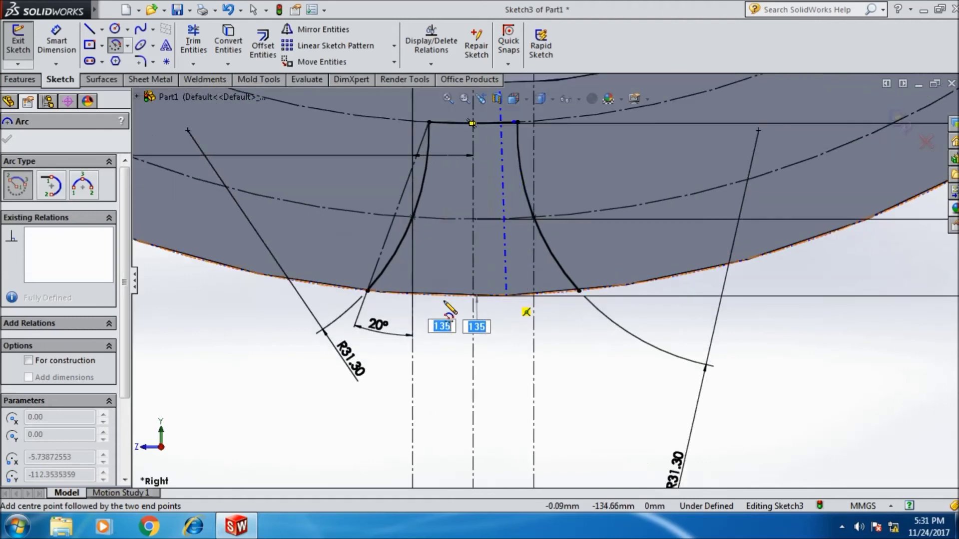
pyautogui.click(375, 296)
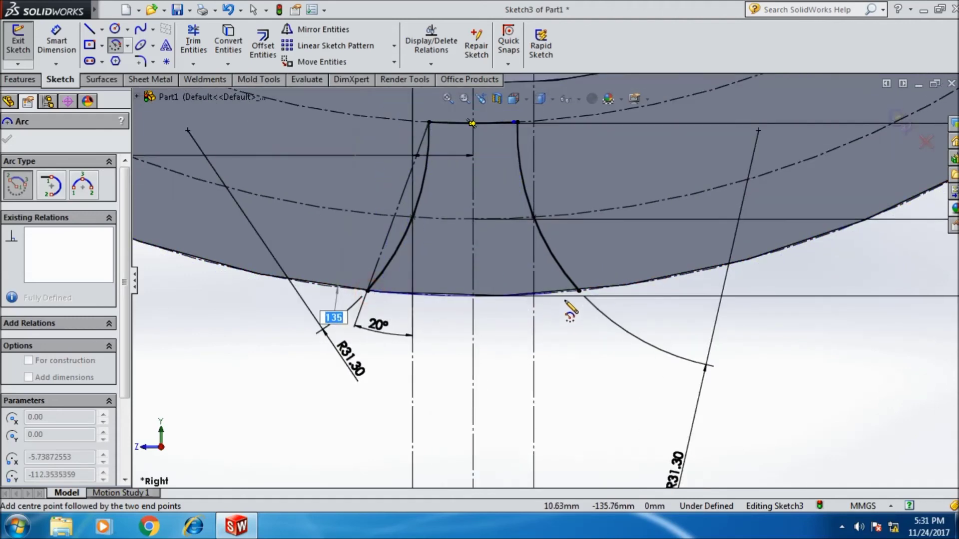
pyautogui.click(579, 292)
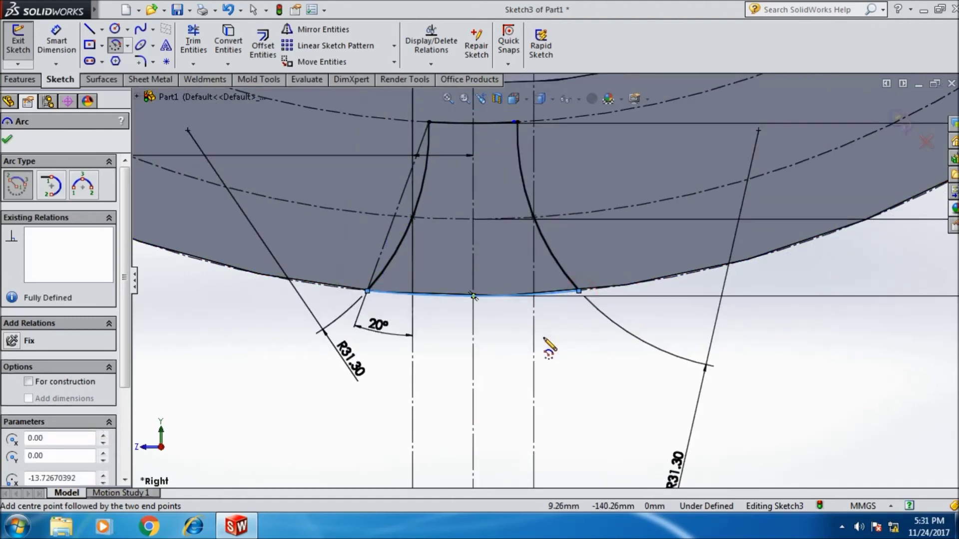
pyautogui.press('Escape')
pyautogui.scroll(-2, 523, 127)
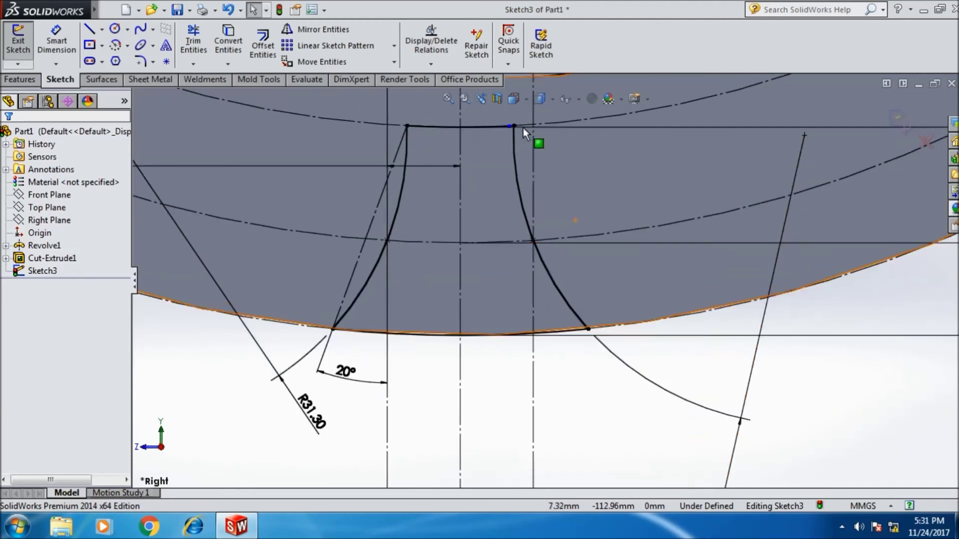
pyautogui.scroll(-2, 517, 185)
# Step: Make the groove's two top corner points coincident, fully defining the sketch
pyautogui.click(509, 177)
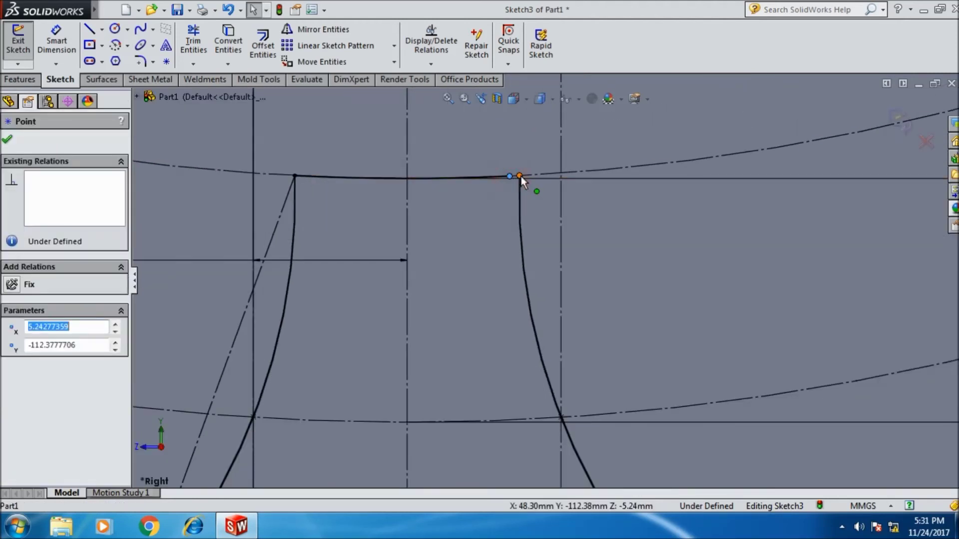
pyautogui.keyDown('ctrl'); pyautogui.click(520, 176); pyautogui.keyUp('ctrl')
pyautogui.click(15, 420)
pyautogui.click(7, 141)
pyautogui.scroll(2, 462, 436)
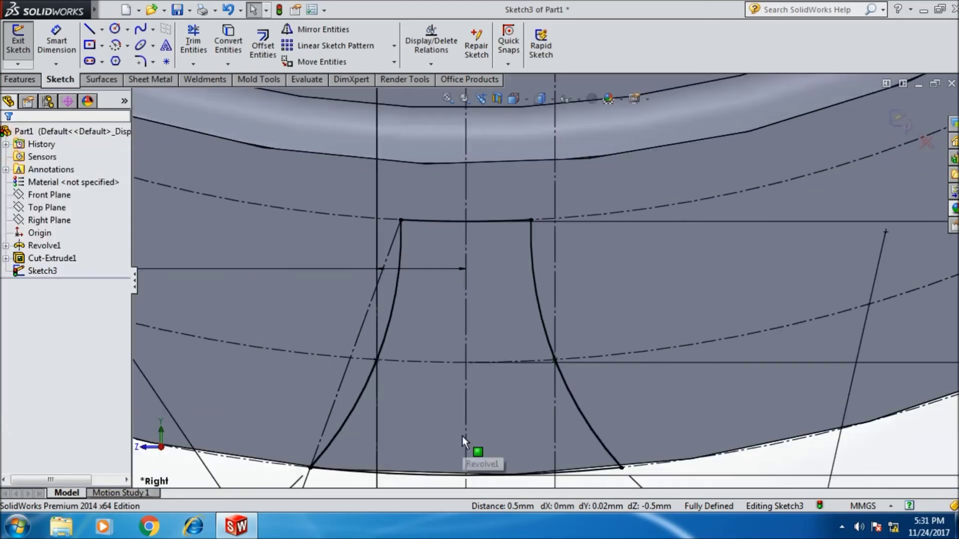
pyautogui.scroll(2, 462, 436)
pyautogui.scroll(2, 462, 436)
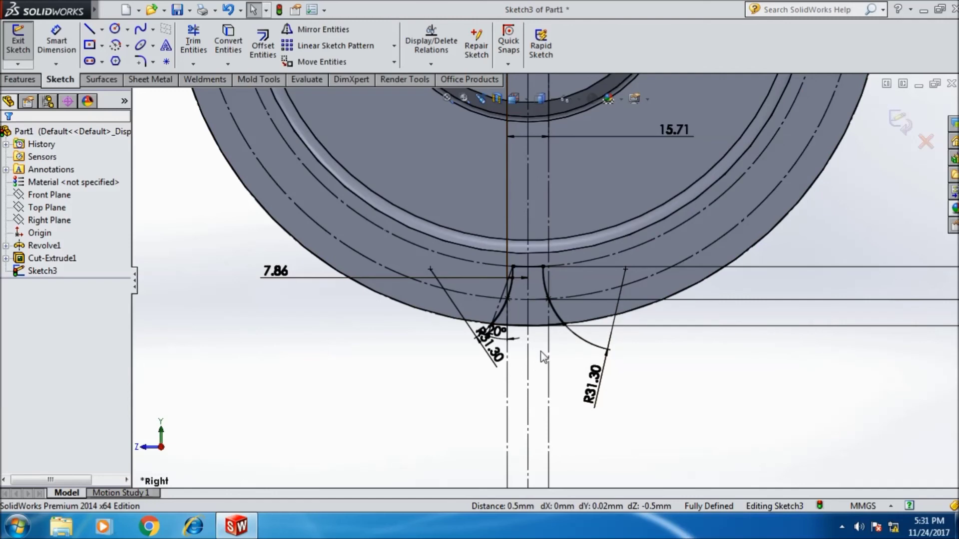
# Step: Set up a sketch fillet with a 3.93 mm radius
pyautogui.moveTo(608, 341)
pyautogui.mouseDown(button='middle')
pyautogui.moveTo(561, 336)
pyautogui.moveTo(557, 356)
pyautogui.moveTo(606, 336)
pyautogui.moveTo(606, 349)
pyautogui.mouseUp(button='middle')
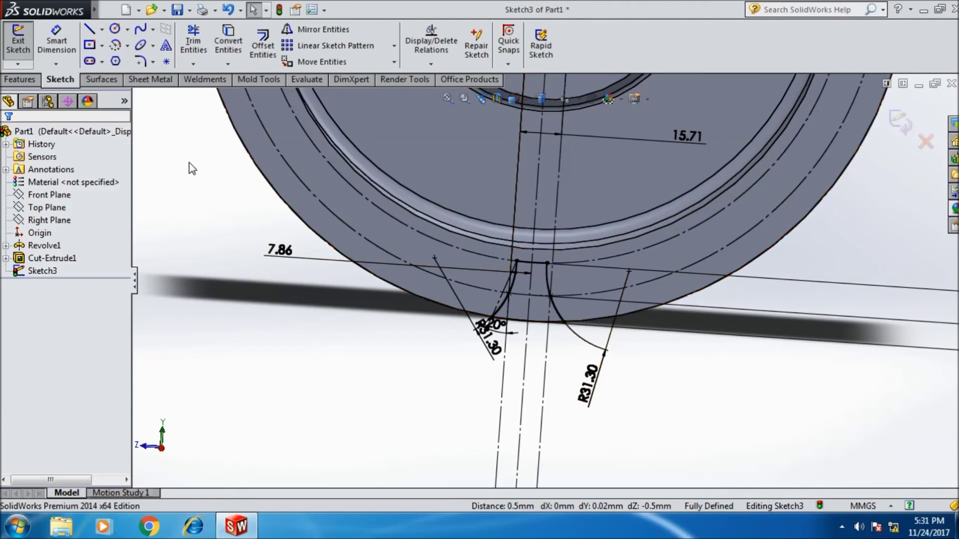
pyautogui.click(140, 61)
pyautogui.click(79, 319)
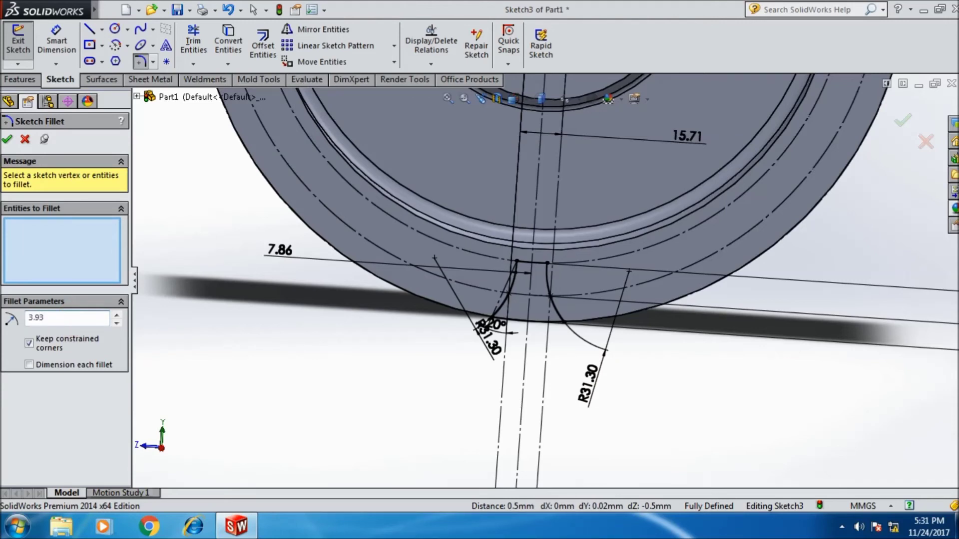
# Step: Round the groove's top-left and top-right corners with R3.93 fillets and exit Sketch3
pyautogui.click(258, 350)
pyautogui.scroll(-5, 558, 269)
pyautogui.click(359, 246)
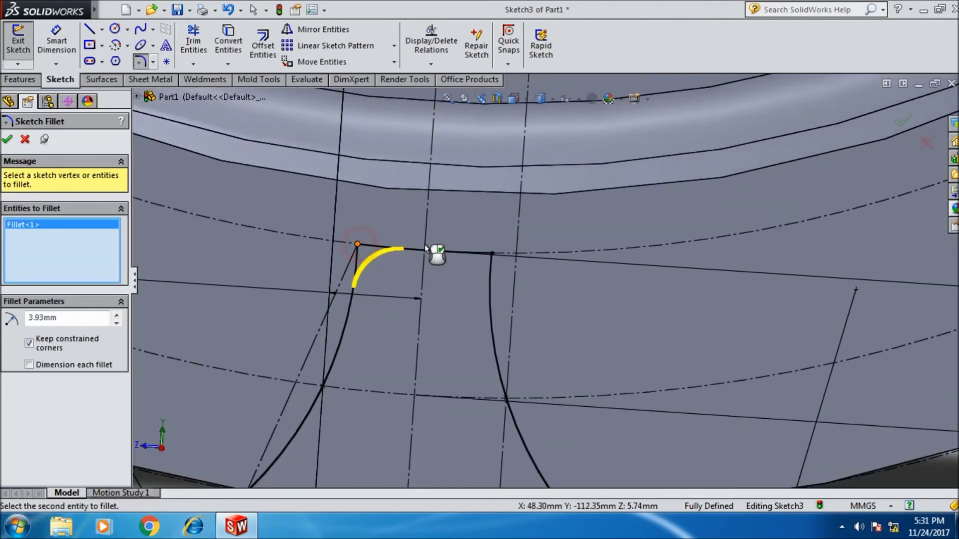
pyautogui.click(490, 254)
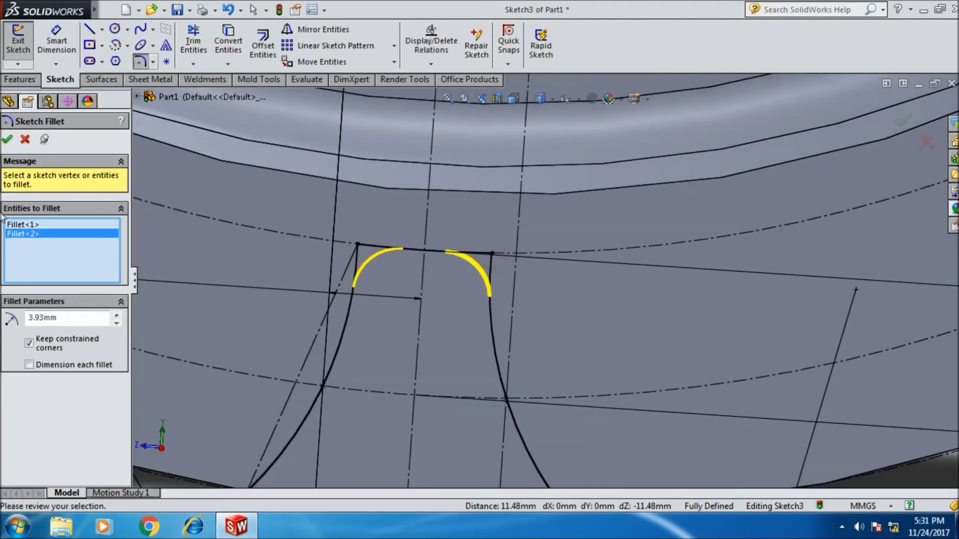
pyautogui.click(7, 140)
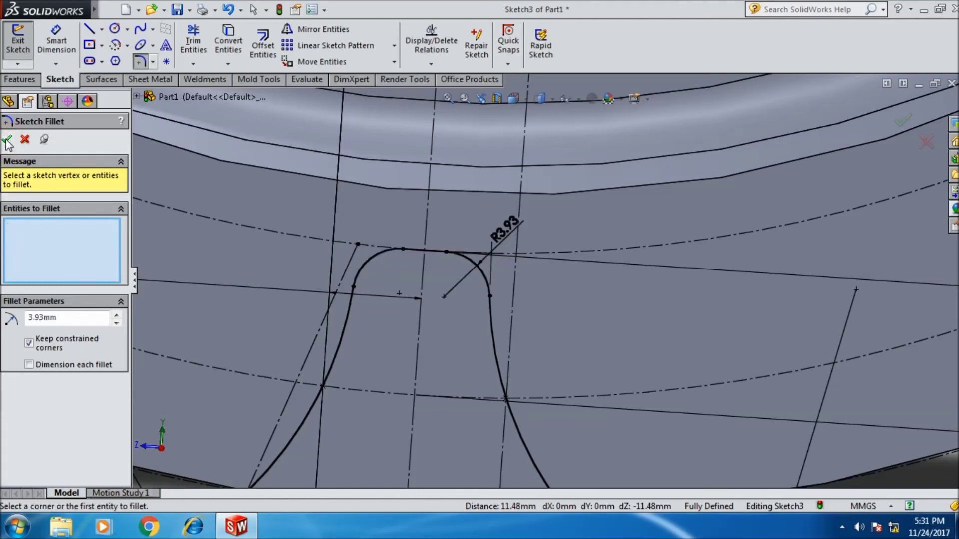
pyautogui.click(7, 142)
pyautogui.scroll(5, 428, 304)
pyautogui.moveTo(341, 395); pyautogui.dragTo(357, 385, button='middle')
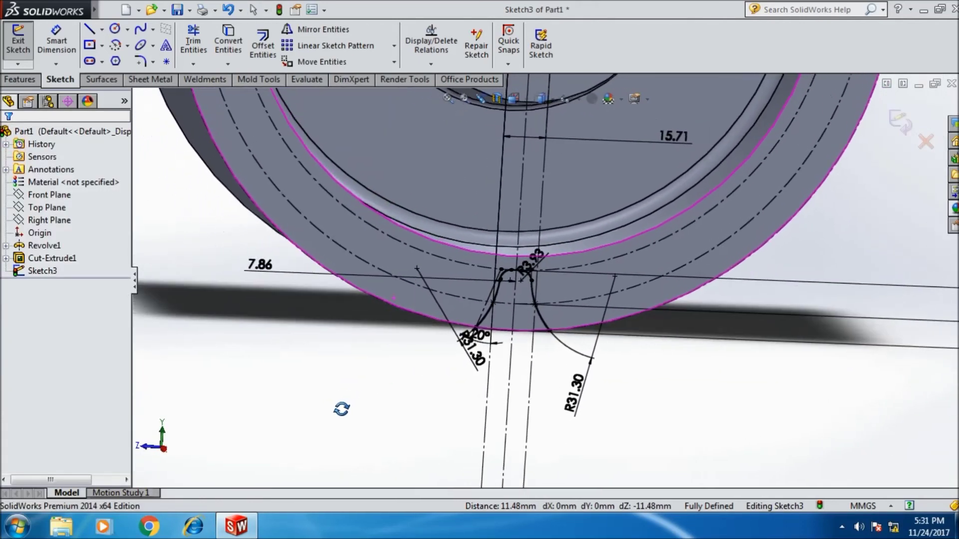
pyautogui.click(19, 45)
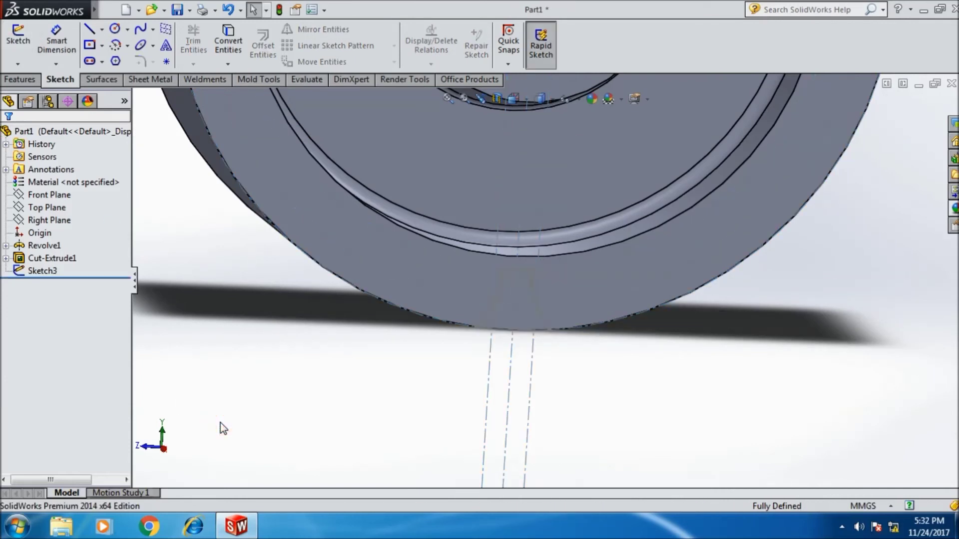
# Step: Create Sketch4 on the Front Plane with a horizontal axis line spanning the wheel's width
pyautogui.rightClick(64, 198)
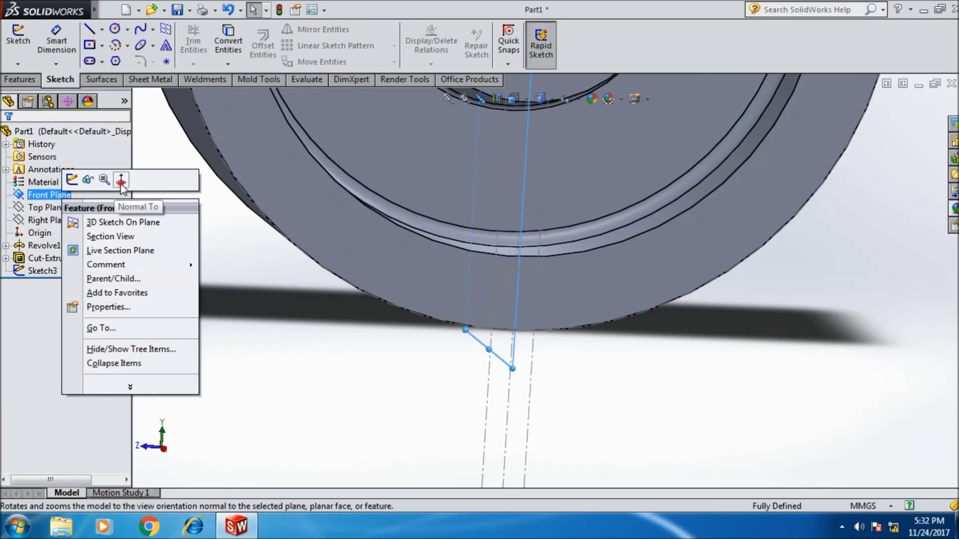
pyautogui.click(121, 180)
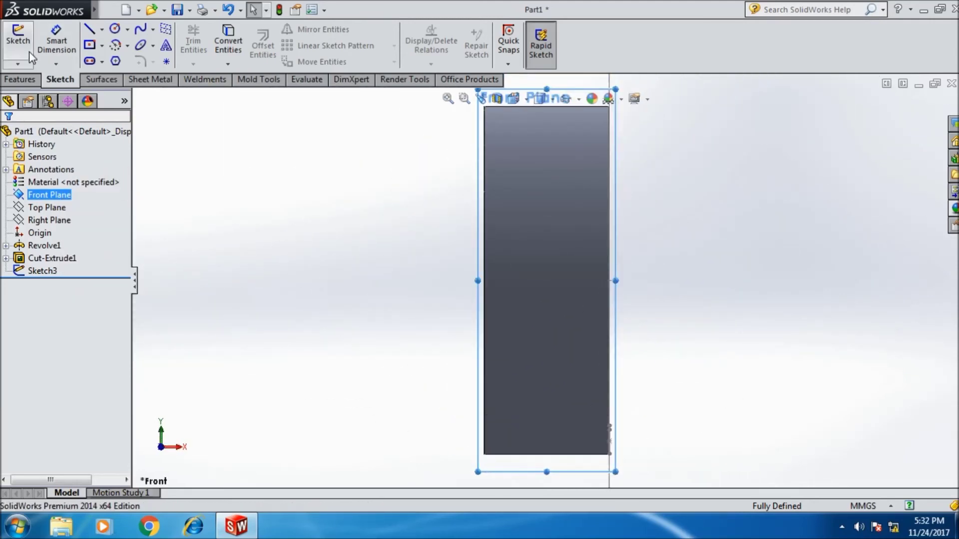
pyautogui.click(27, 47)
pyautogui.click(89, 31)
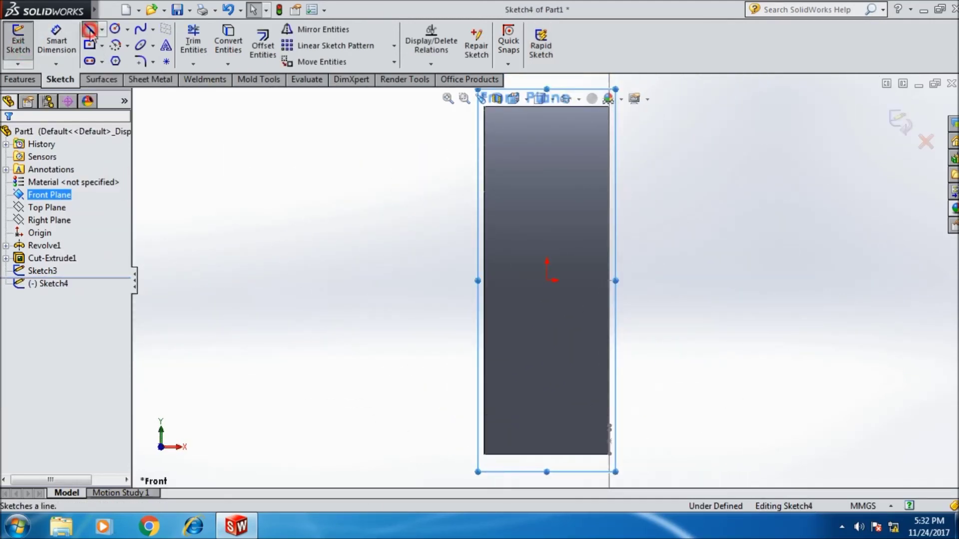
pyautogui.click(608, 281)
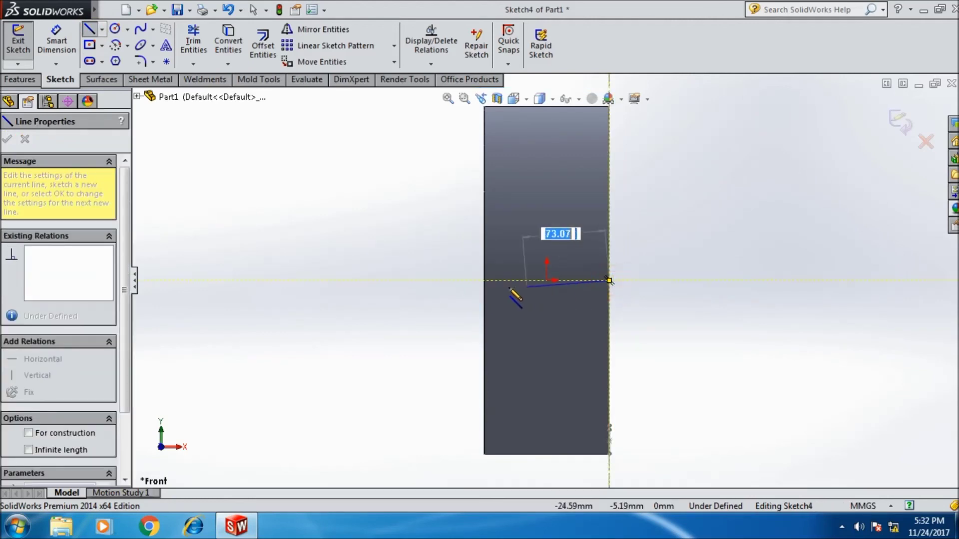
pyautogui.click(483, 280)
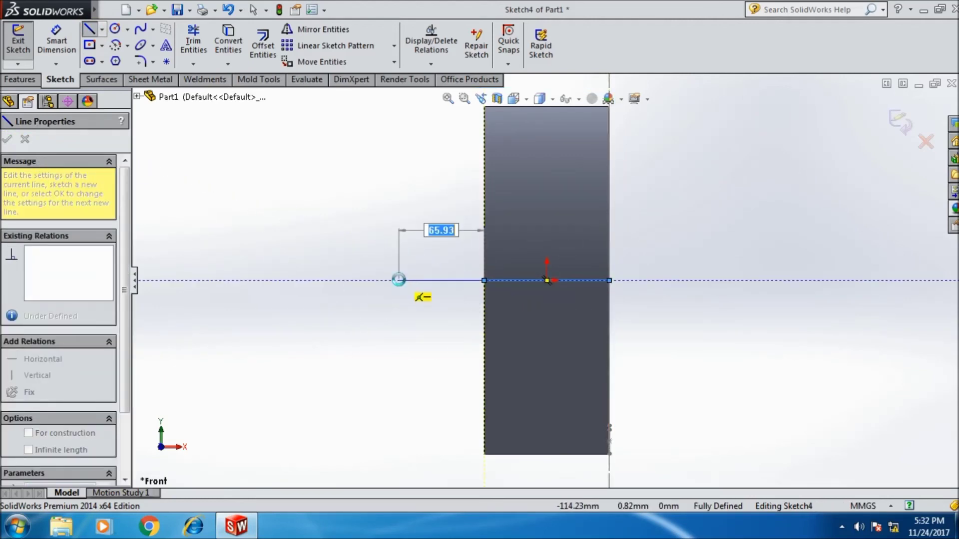
pyautogui.press('Escape')
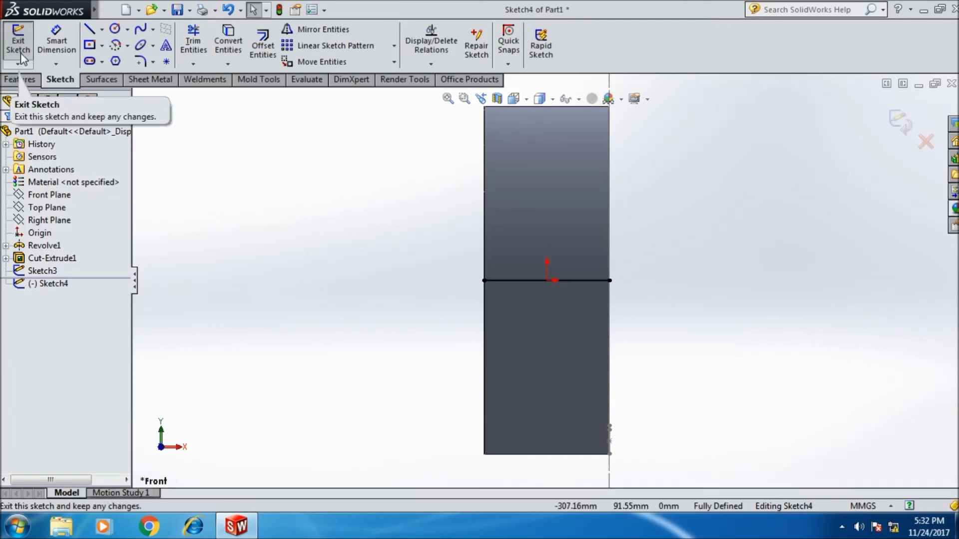
pyautogui.click(20, 53)
pyautogui.click(255, 216)
pyautogui.moveTo(255, 215)
pyautogui.mouseDown(button='middle')
pyautogui.moveTo(243, 216)
pyautogui.moveTo(248, 231)
pyautogui.mouseUp(button='middle')
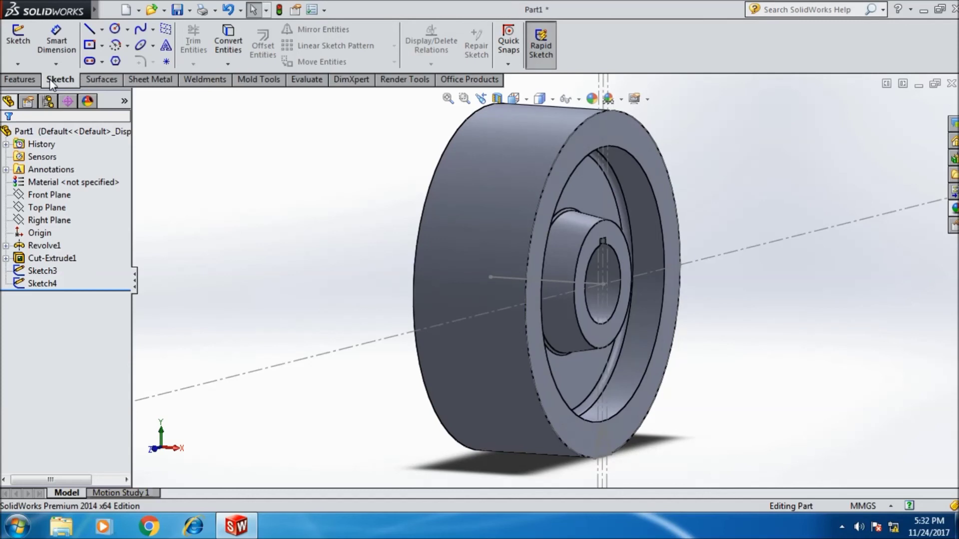
pyautogui.click(34, 80)
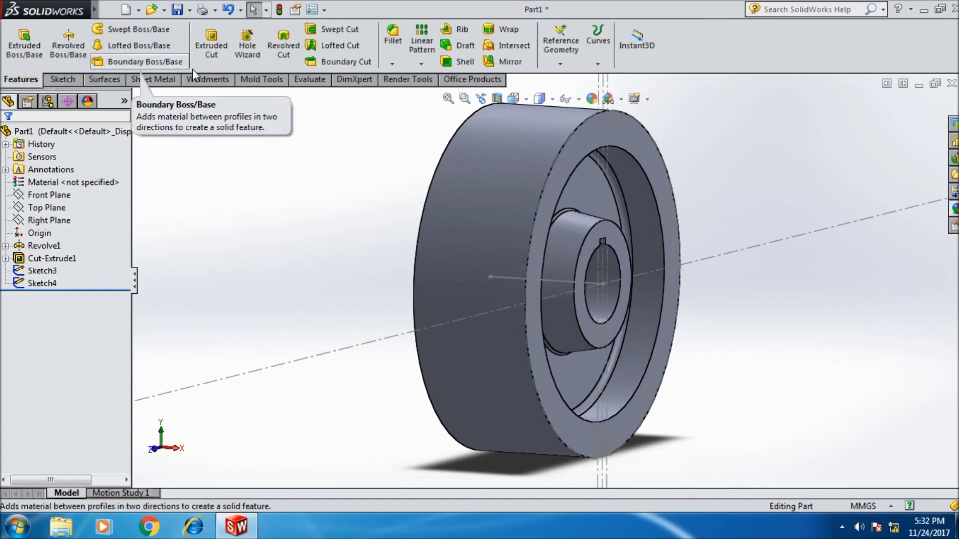
# Step: Start a swept cut with Sketch3 as the profile and Sketch4 as the path
pyautogui.click(328, 31)
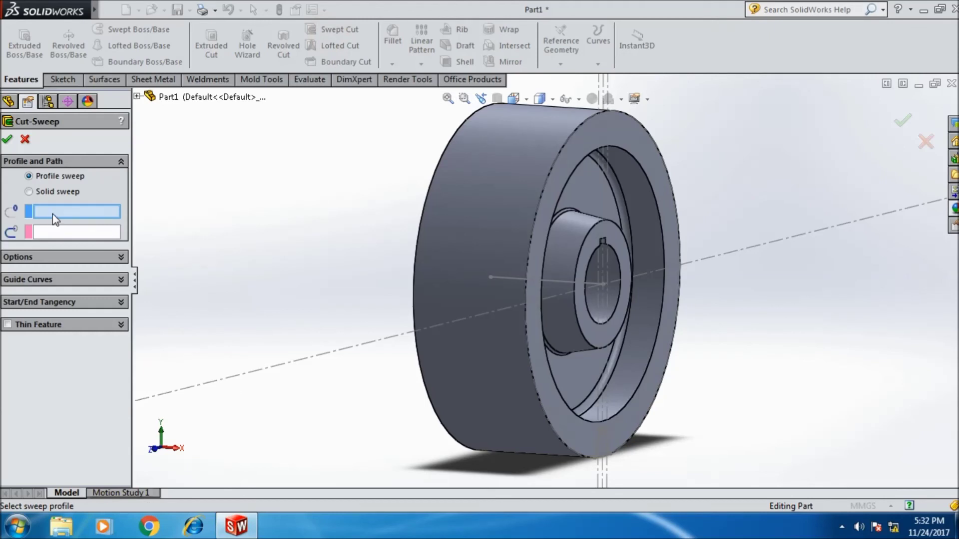
pyautogui.click(607, 446)
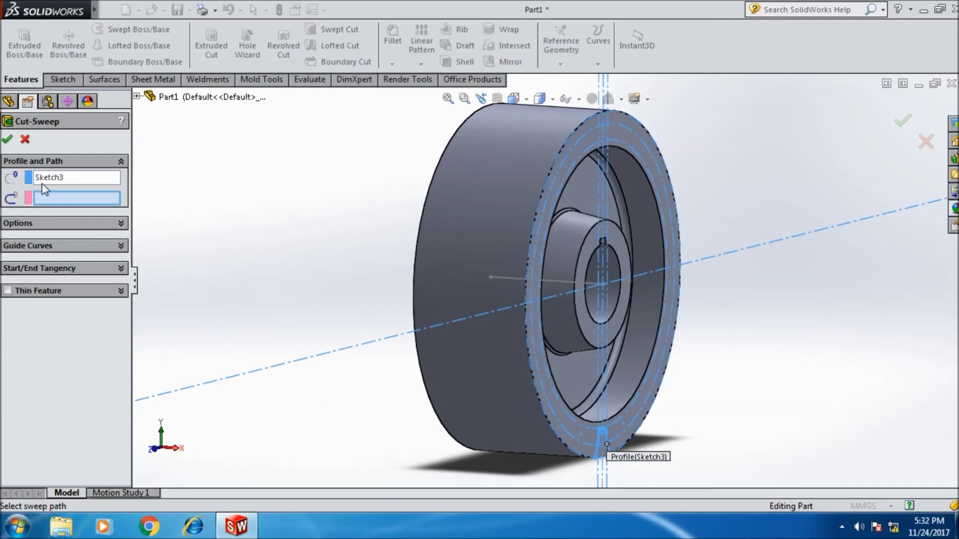
pyautogui.click(65, 197)
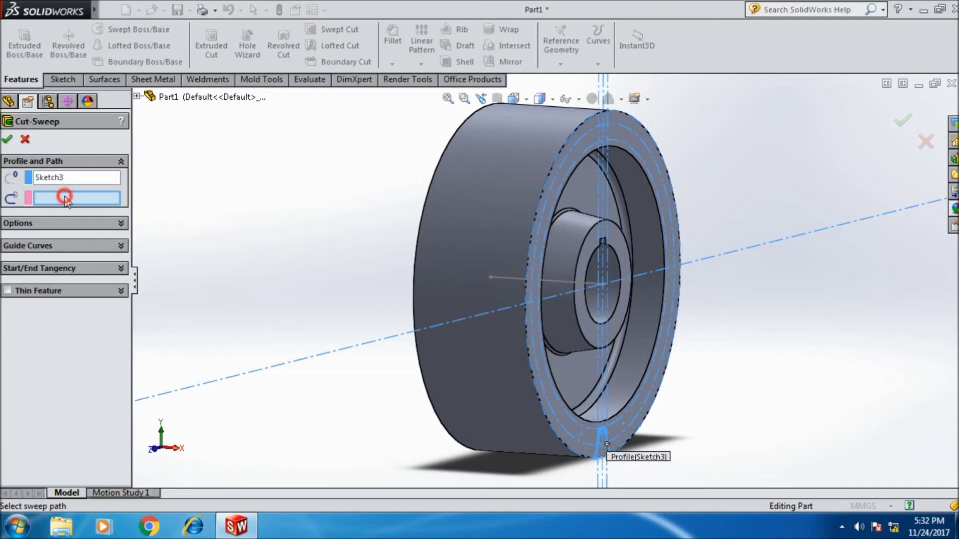
pyautogui.click(499, 276)
pyautogui.moveTo(329, 322)
pyautogui.mouseDown(button='middle')
pyautogui.moveTo(436, 321)
pyautogui.moveTo(368, 308)
pyautogui.mouseUp(button='middle')
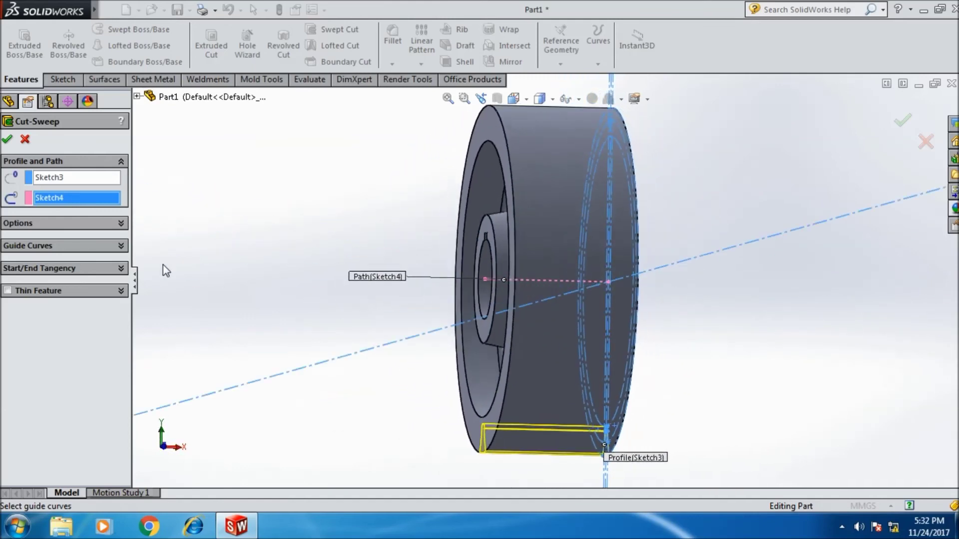
# Step: Set the sweep to Twist Along Path with a 15 degree twist
pyautogui.click(43, 224)
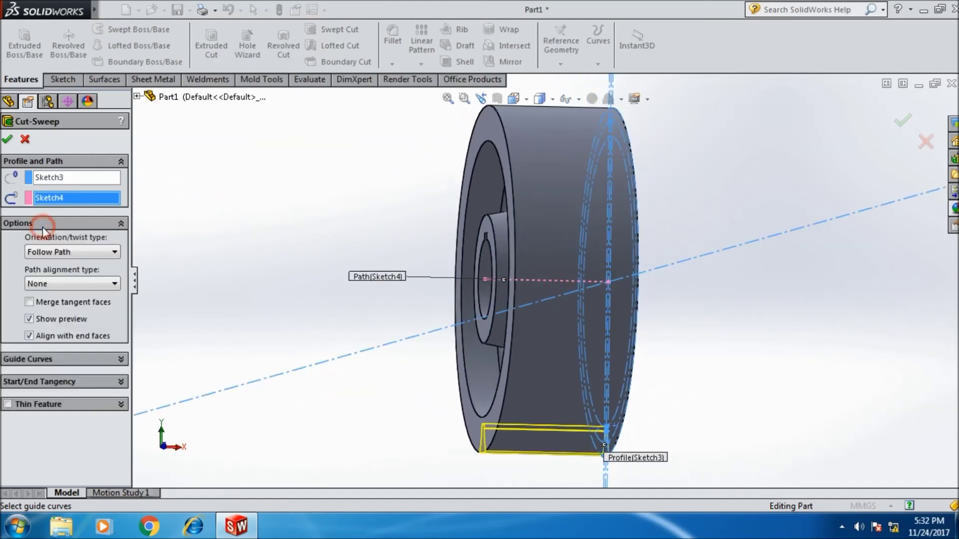
pyautogui.click(107, 256)
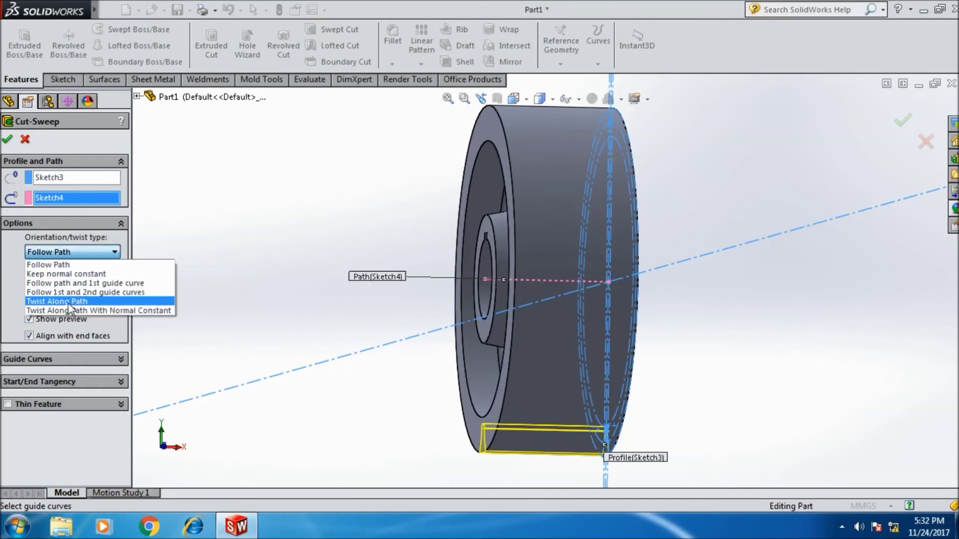
pyautogui.click(69, 302)
pyautogui.moveTo(310, 364); pyautogui.dragTo(233, 385, button='middle')
pyautogui.moveTo(87, 301); pyautogui.dragTo(38, 301)
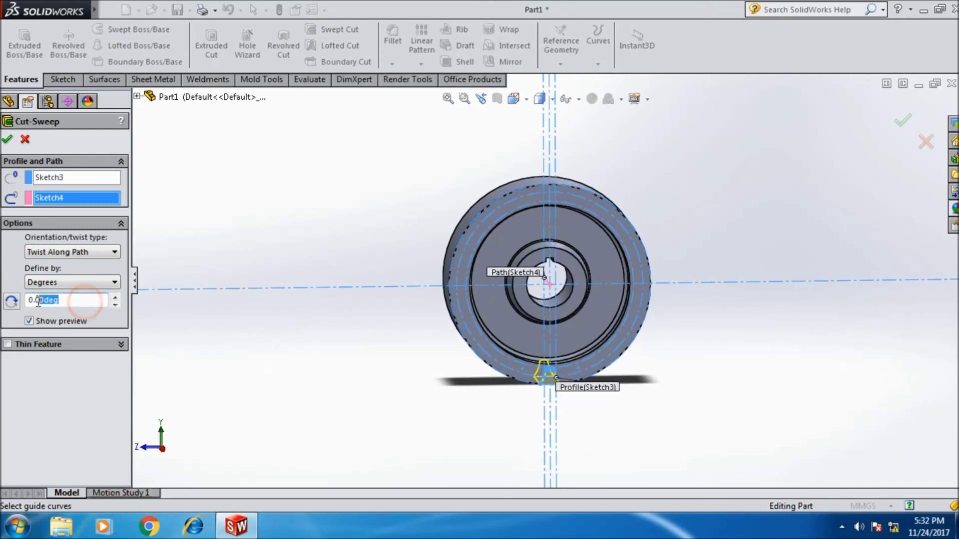
pyautogui.write('15')
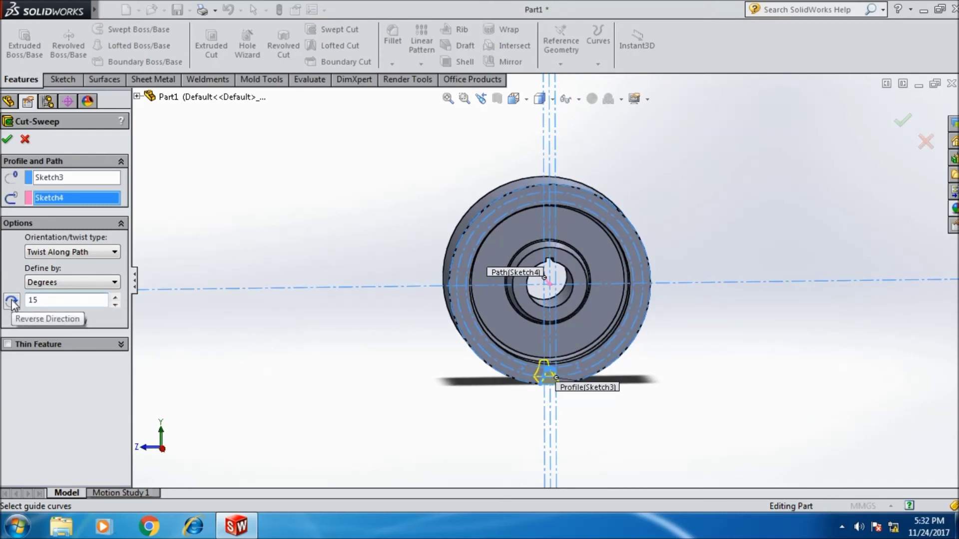
pyautogui.click(219, 376)
# Step: Check the twisted groove preview from below and the right view, then accept Cut-Sweep1
pyautogui.moveTo(270, 357)
pyautogui.mouseDown(button='middle')
pyautogui.moveTo(336, 368)
pyautogui.moveTo(253, 370)
pyautogui.moveTo(422, 367)
pyautogui.mouseUp(button='middle')
pyautogui.scroll(-3, 657, 378)
pyautogui.moveTo(657, 378)
pyautogui.mouseDown(button='middle')
pyautogui.moveTo(450, 393)
pyautogui.moveTo(439, 385)
pyautogui.moveTo(425, 250)
pyautogui.moveTo(443, 374)
pyautogui.mouseUp(button='middle')
pyautogui.press('f')
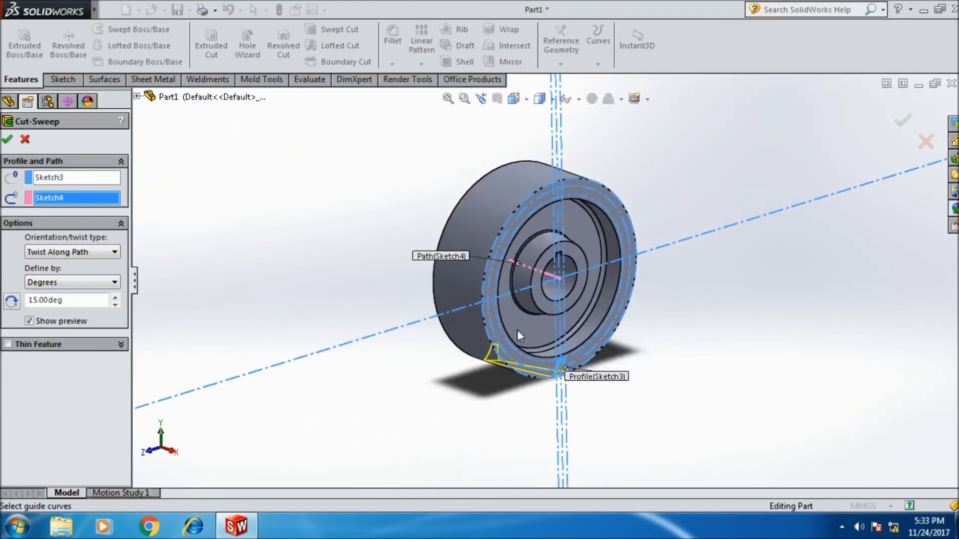
pyautogui.hotkey('ctrl', '4')
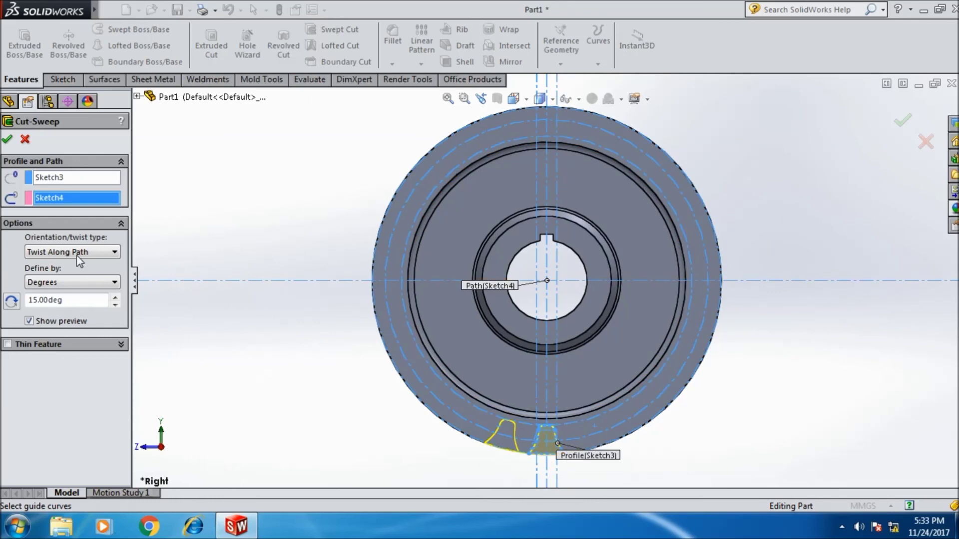
pyautogui.click(7, 141)
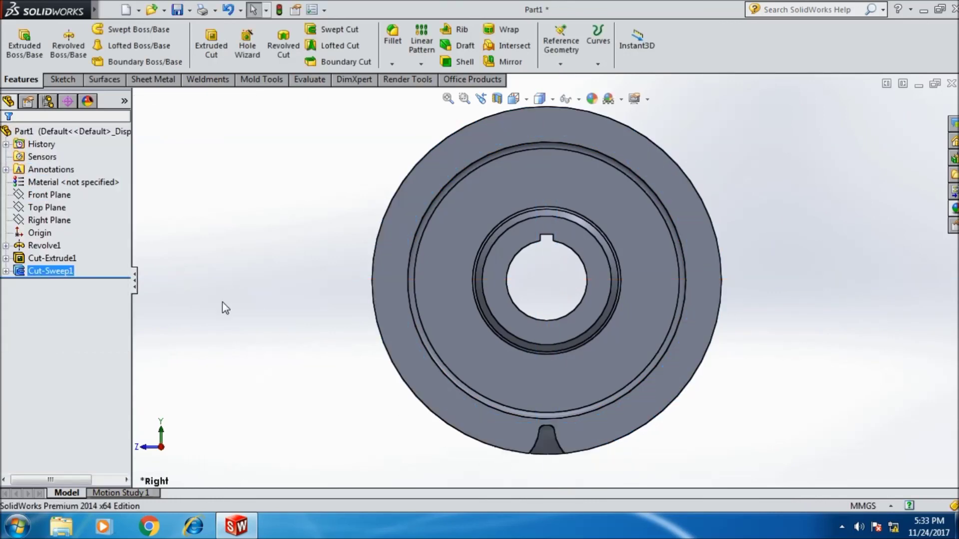
# Step: Inspect the twisted groove from isometric, right and angled views, then open the pattern types list
pyautogui.moveTo(240, 306)
pyautogui.mouseDown(button='middle')
pyautogui.moveTo(248, 156)
pyautogui.moveTo(250, 247)
pyautogui.moveTo(240, 278)
pyautogui.moveTo(225, 271)
pyautogui.mouseUp(button='middle')
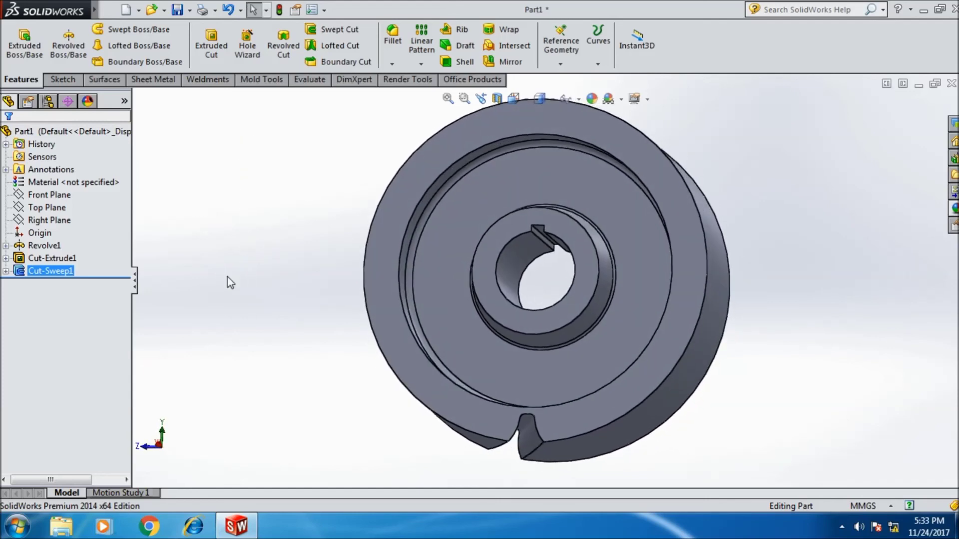
pyautogui.hotkey('ctrl', '7')
pyautogui.press('space')
pyautogui.click(590, 289)
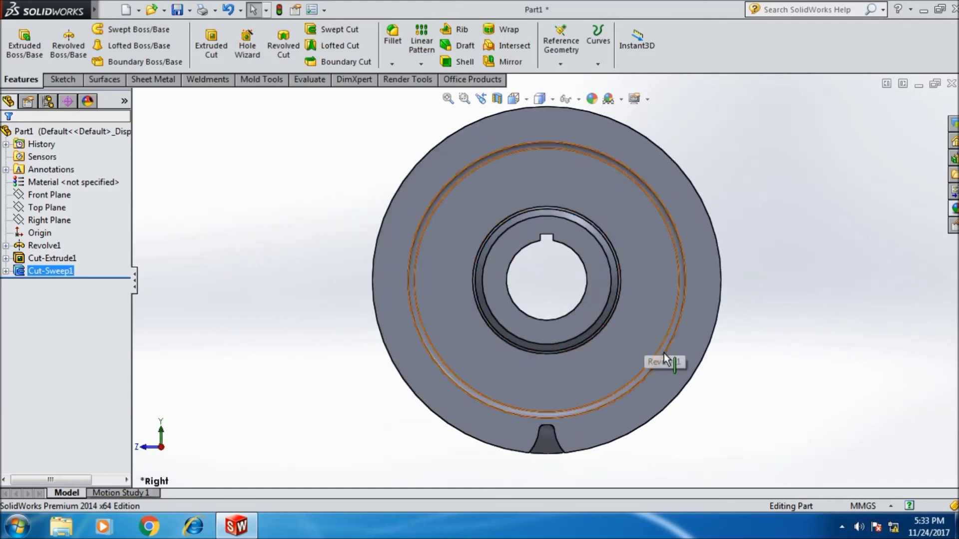
pyautogui.moveTo(544, 391)
pyautogui.mouseDown(button='middle')
pyautogui.moveTo(533, 338)
pyautogui.moveTo(537, 381)
pyautogui.moveTo(571, 402)
pyautogui.mouseUp(button='middle')
pyautogui.moveTo(261, 319); pyautogui.dragTo(263, 340, button='middle')
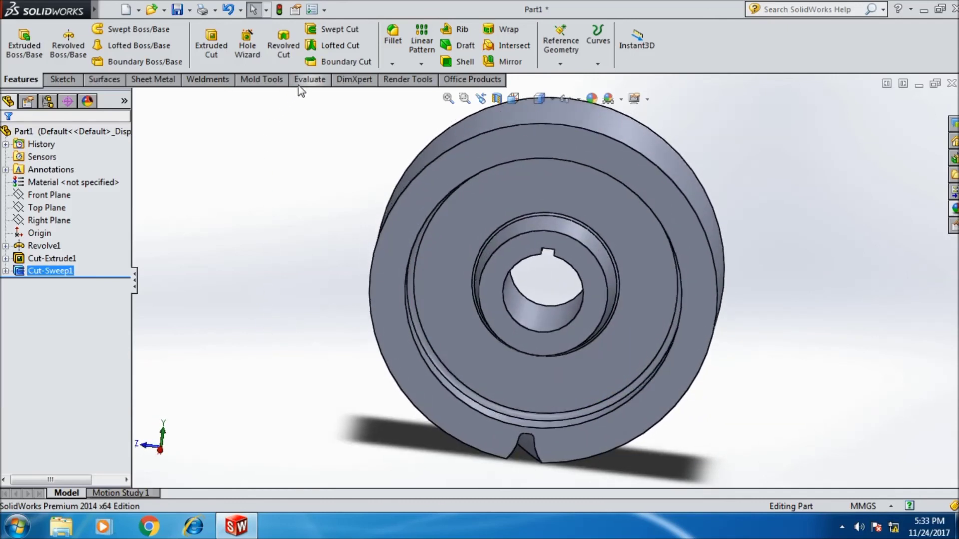
pyautogui.click(431, 64)
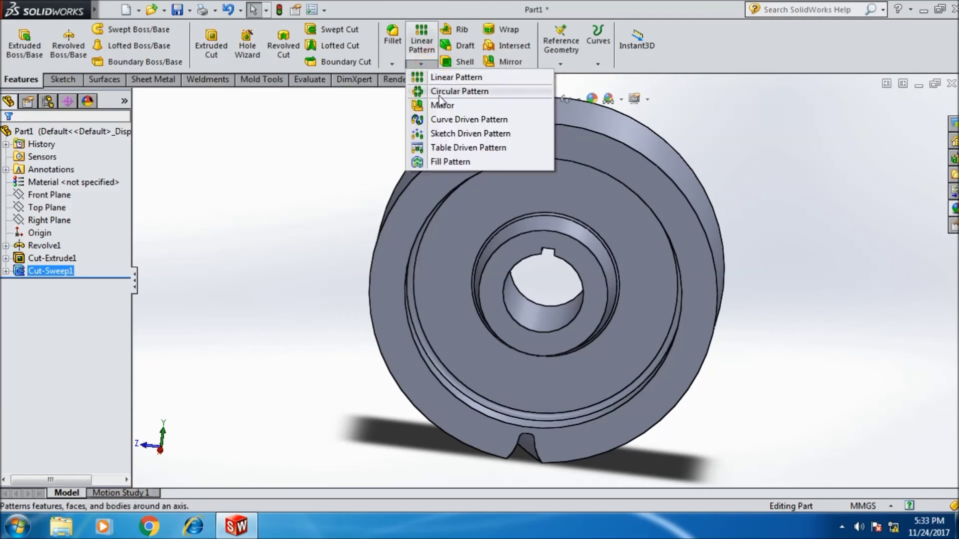
# Step: Start a Circular Pattern of Cut-Sweep1 around the wheel's circular edge as the axis
pyautogui.click(321, 161)
pyautogui.click(421, 64)
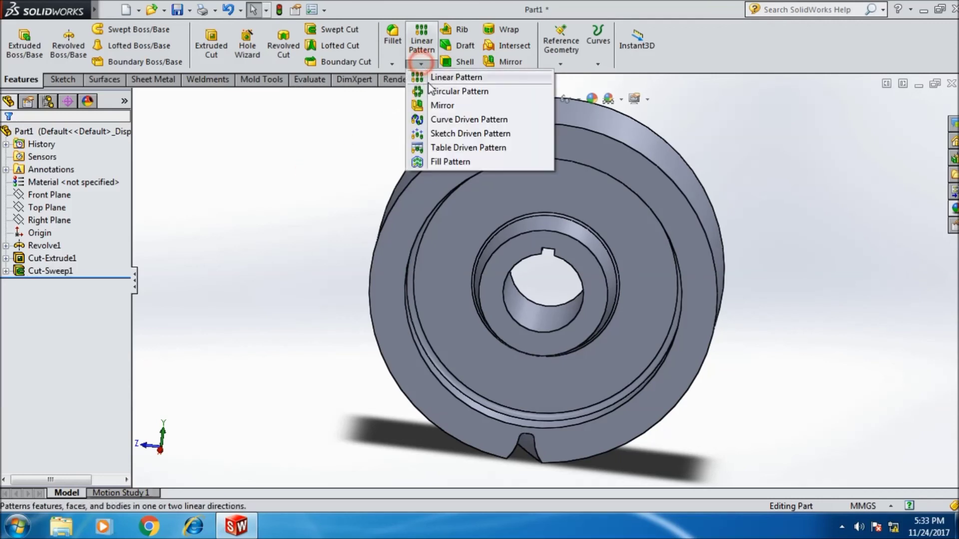
pyautogui.click(436, 93)
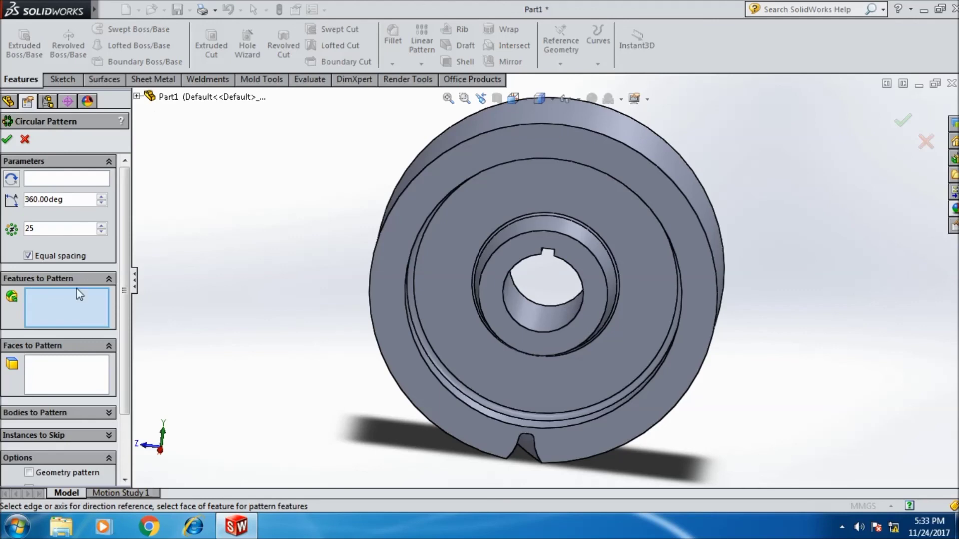
pyautogui.click(137, 97)
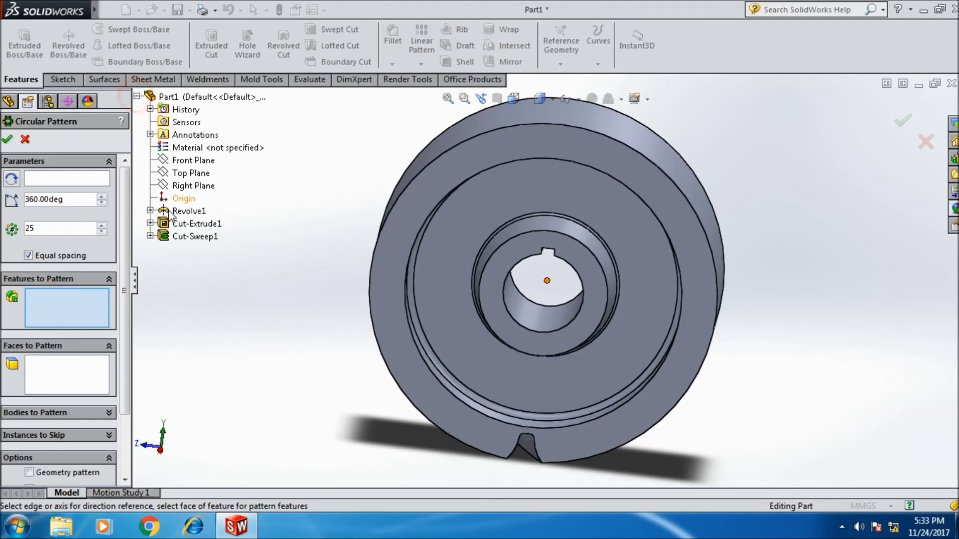
pyautogui.click(190, 237)
pyautogui.click(55, 179)
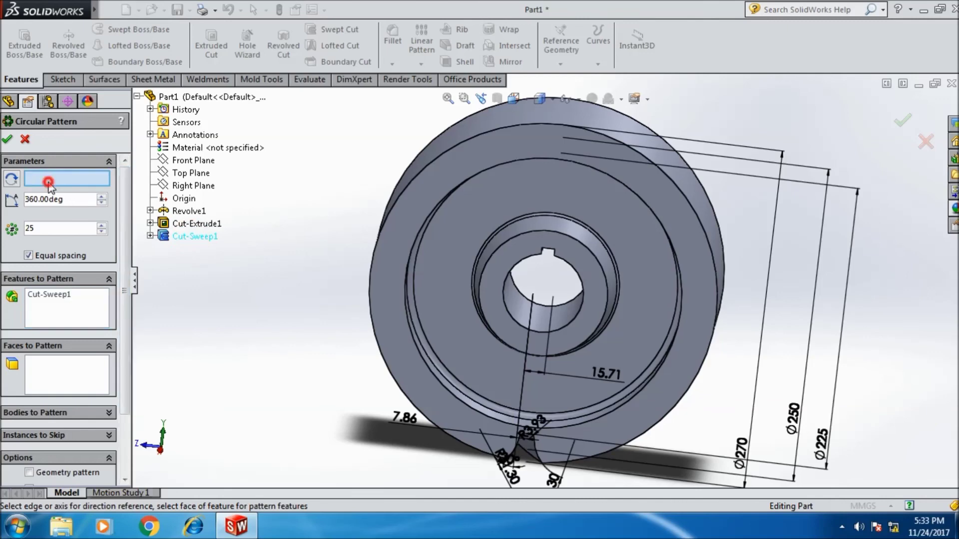
pyautogui.click(426, 170)
# Step: Set 25 equally spaced instances over 360° and accept, checking the gear preview
pyautogui.moveTo(426, 170)
pyautogui.mouseDown(button='middle')
pyautogui.moveTo(380, 330)
pyautogui.moveTo(69, 323)
pyautogui.mouseUp(button='middle')
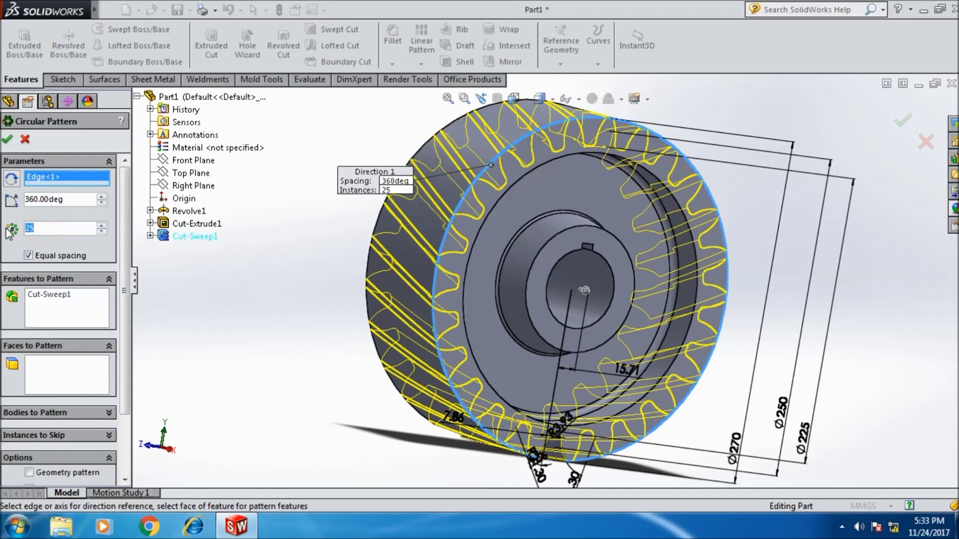
pyautogui.click(269, 322)
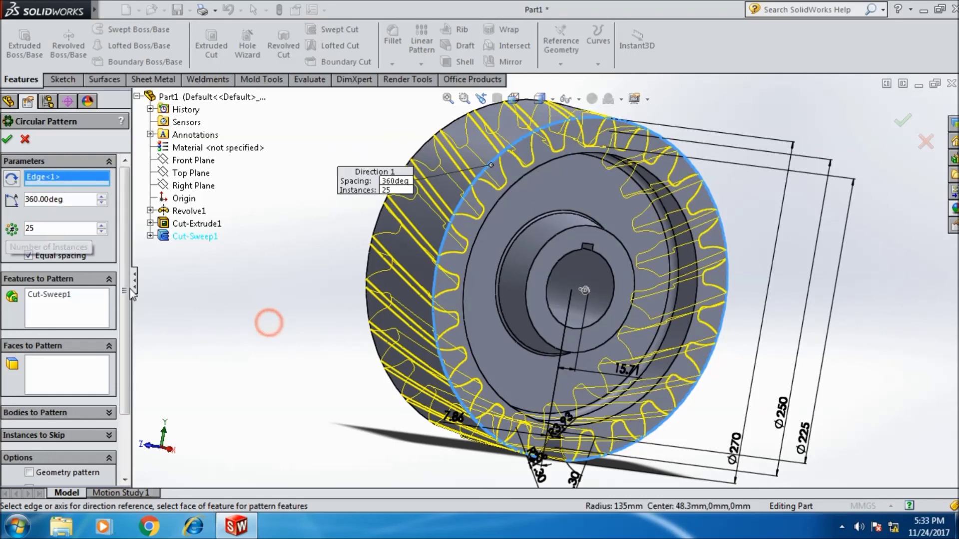
pyautogui.click(28, 256)
pyautogui.click(29, 256)
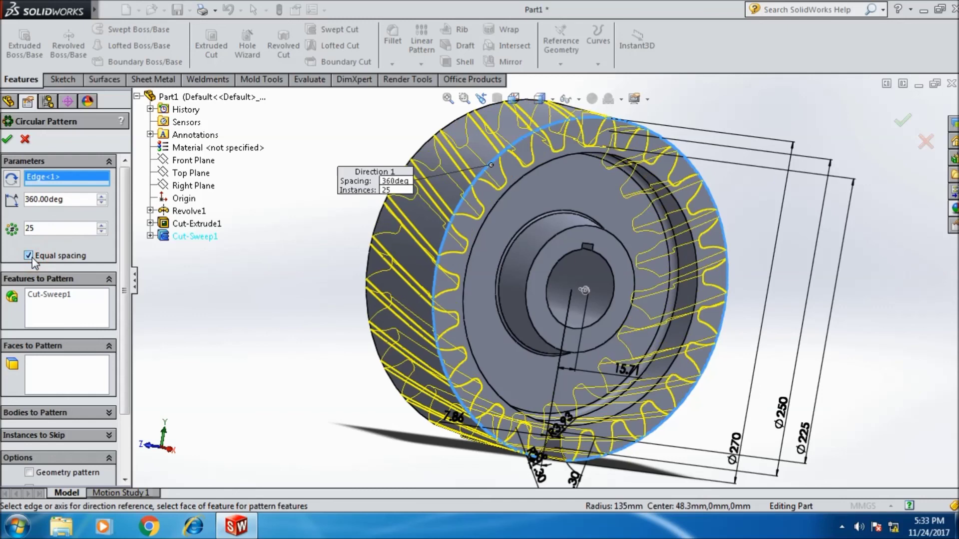
pyautogui.moveTo(225, 391)
pyautogui.mouseDown(button='middle')
pyautogui.moveTo(331, 336)
pyautogui.moveTo(318, 259)
pyautogui.moveTo(293, 278)
pyautogui.moveTo(276, 231)
pyautogui.moveTo(280, 314)
pyautogui.mouseUp(button='middle')
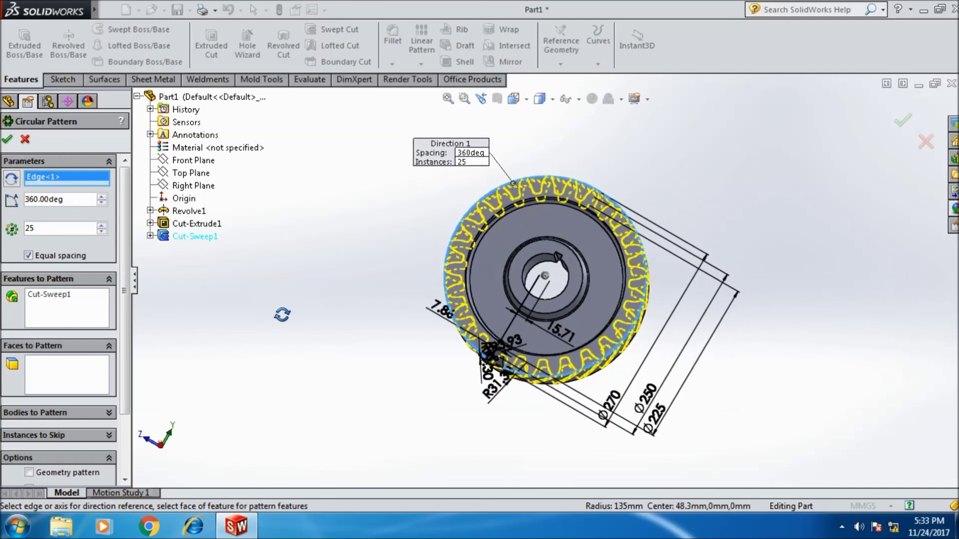
pyautogui.scroll(-3, 463, 298)
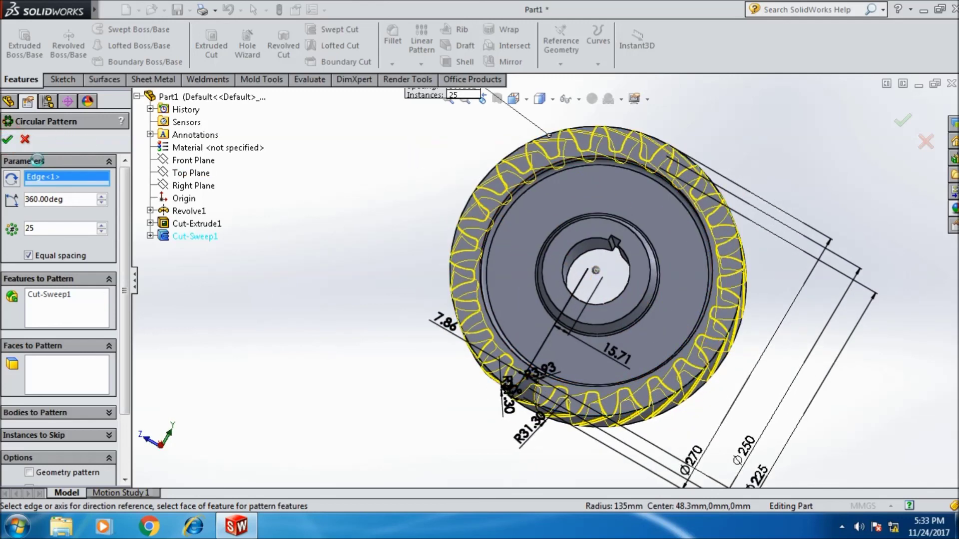
pyautogui.moveTo(368, 171)
pyautogui.mouseDown(button='middle')
pyautogui.moveTo(386, 186)
pyautogui.moveTo(401, 232)
pyautogui.moveTo(387, 191)
pyautogui.mouseUp(button='middle')
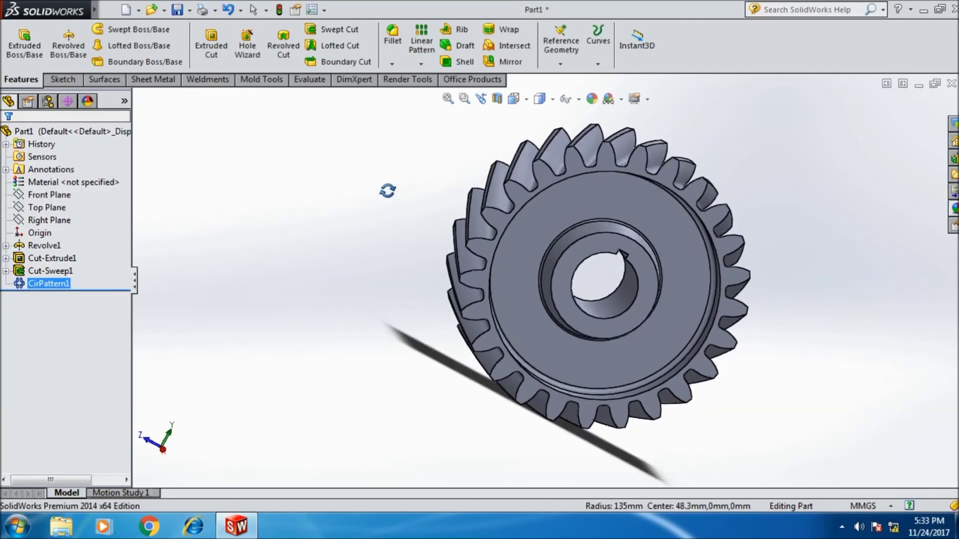
pyautogui.press('f')
pyautogui.press('space')
pyautogui.click(599, 236)
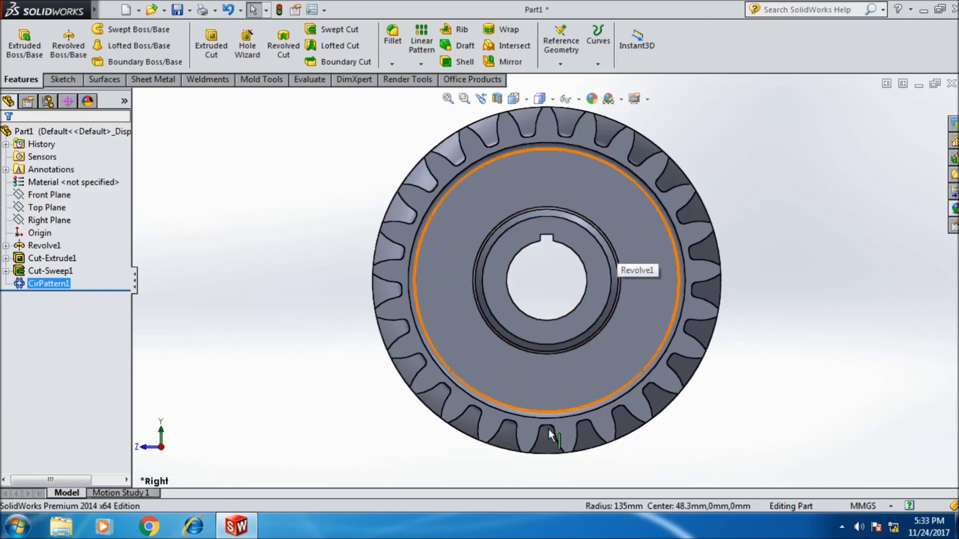
pyautogui.scroll(-1, 546, 110)
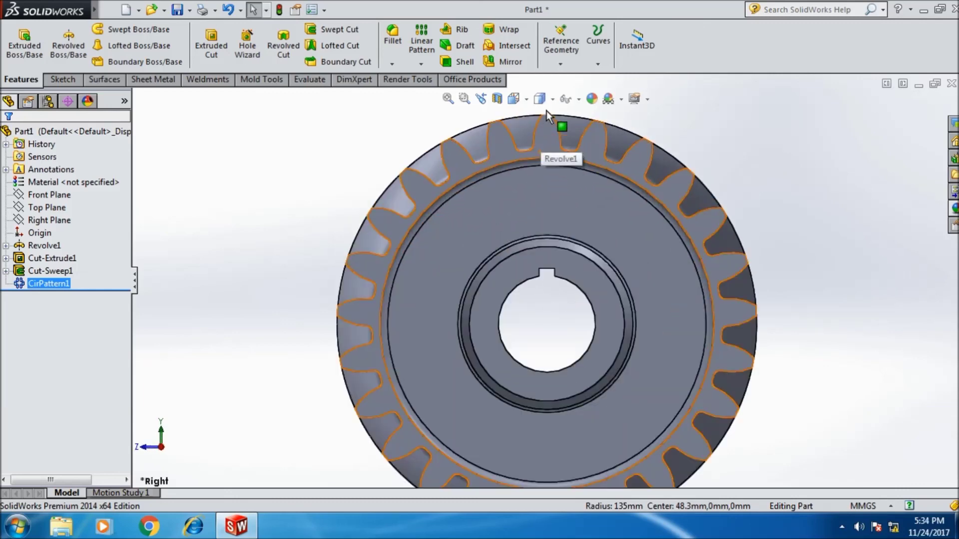
pyautogui.scroll(-4, 549, 165)
pyautogui.scroll(2, 570, 319)
pyautogui.scroll(3, 572, 340)
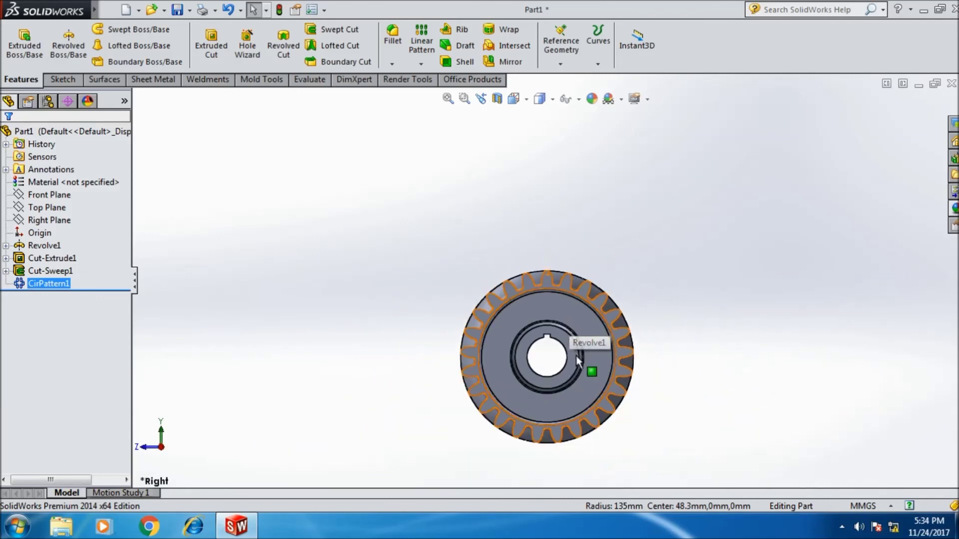
pyautogui.scroll(-2, 575, 355)
pyautogui.scroll(1, 554, 385)
pyautogui.scroll(-1, 535, 415)
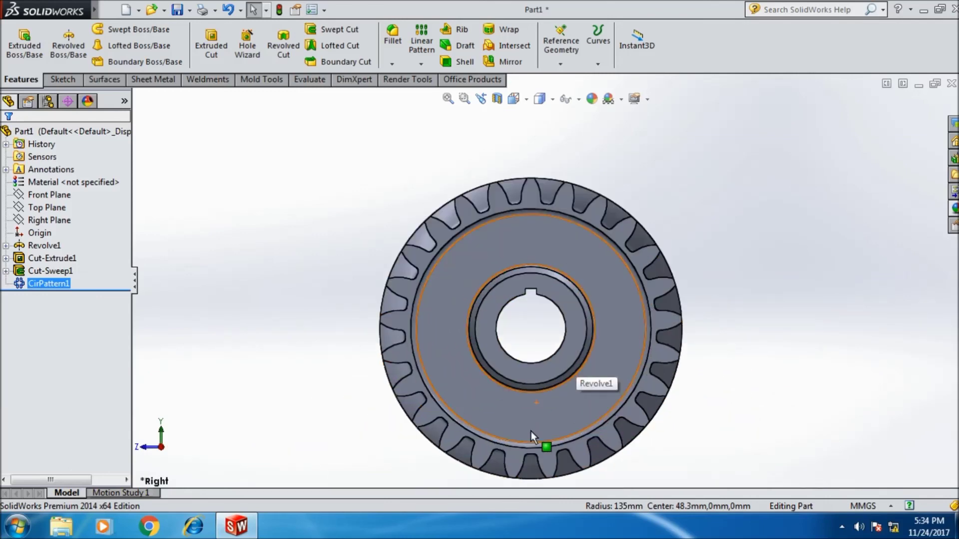
pyautogui.moveTo(531, 430)
pyautogui.mouseDown(button='middle')
pyautogui.moveTo(545, 470)
pyautogui.moveTo(385, 453)
pyautogui.moveTo(362, 404)
pyautogui.moveTo(420, 299)
pyautogui.moveTo(460, 282)
pyautogui.moveTo(529, 331)
pyautogui.moveTo(561, 329)
pyautogui.moveTo(606, 293)
pyautogui.moveTo(689, 156)
pyautogui.moveTo(646, 126)
pyautogui.moveTo(646, 203)
pyautogui.mouseUp(button='middle')
pyautogui.moveTo(402, 300)
pyautogui.mouseDown(button='middle')
pyautogui.moveTo(235, 241)
pyautogui.moveTo(223, 196)
pyautogui.mouseUp(button='middle')
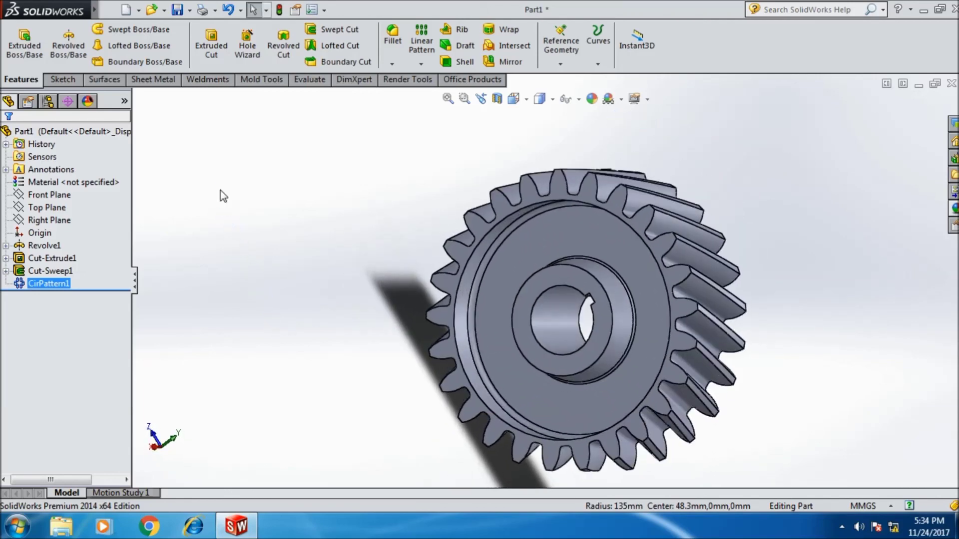
pyautogui.click(72, 184)
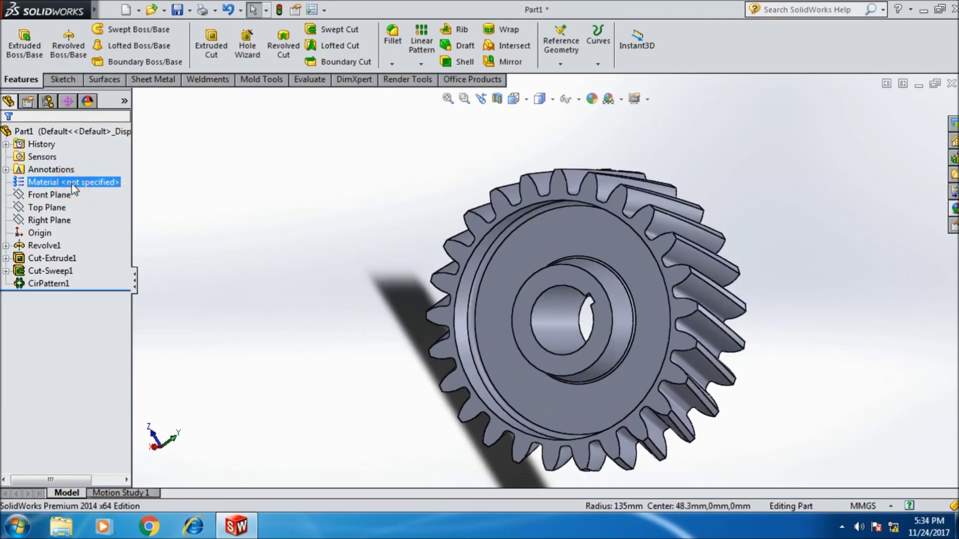
# Step: Assign Steel > AISI 304 as the gear's material, apply it and close the editor
pyautogui.rightClick(72, 183)
pyautogui.click(100, 192)
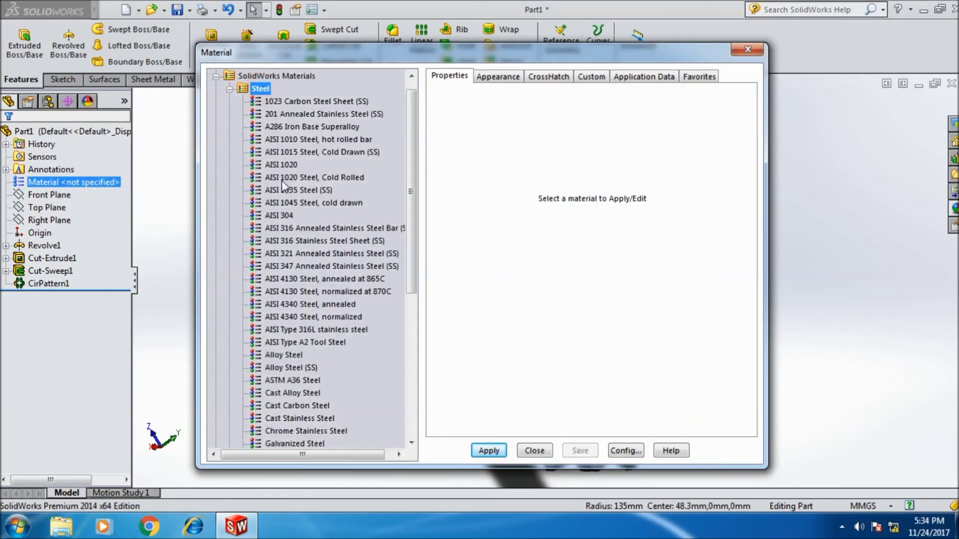
pyautogui.click(287, 217)
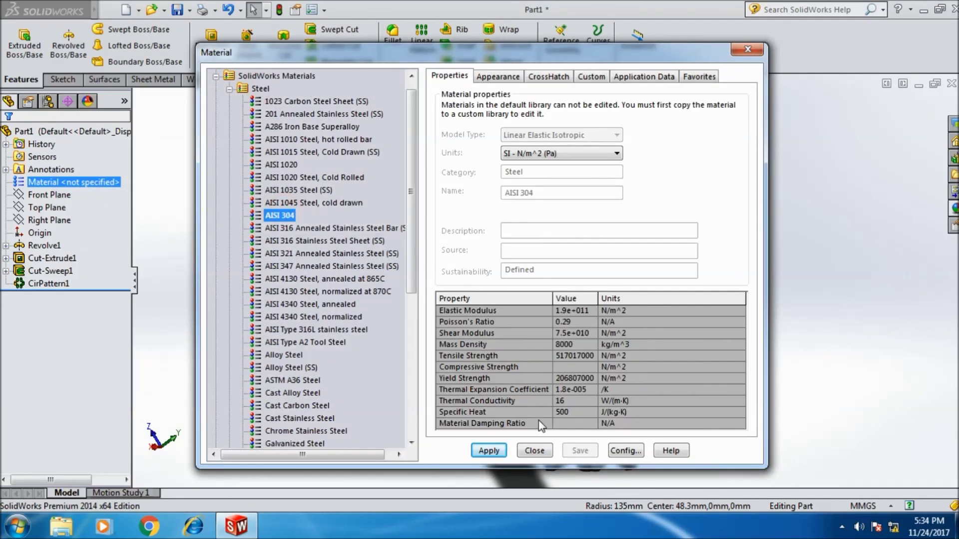
pyautogui.click(489, 449)
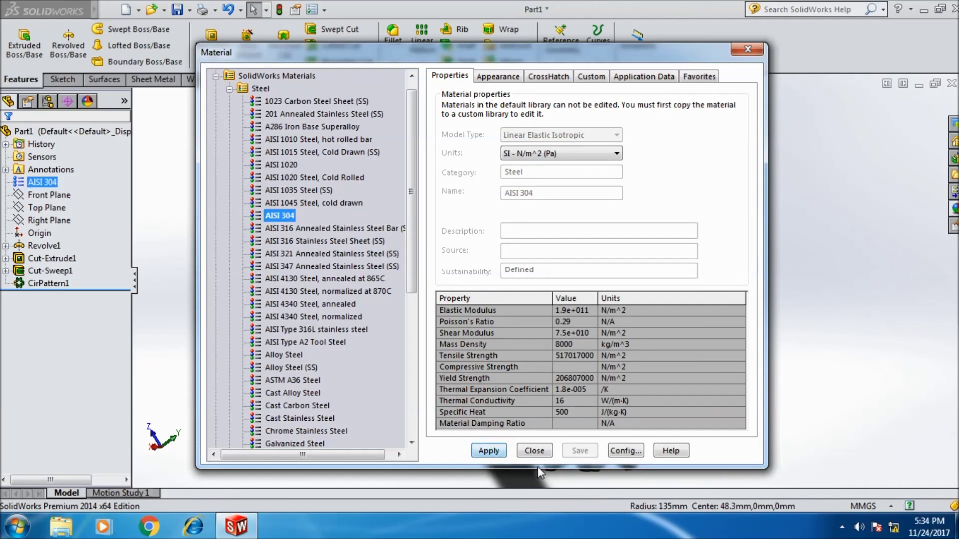
pyautogui.click(543, 452)
pyautogui.moveTo(275, 394)
pyautogui.mouseDown(button='middle')
pyautogui.moveTo(314, 374)
pyautogui.moveTo(418, 381)
pyautogui.moveTo(460, 396)
pyautogui.mouseUp(button='middle')
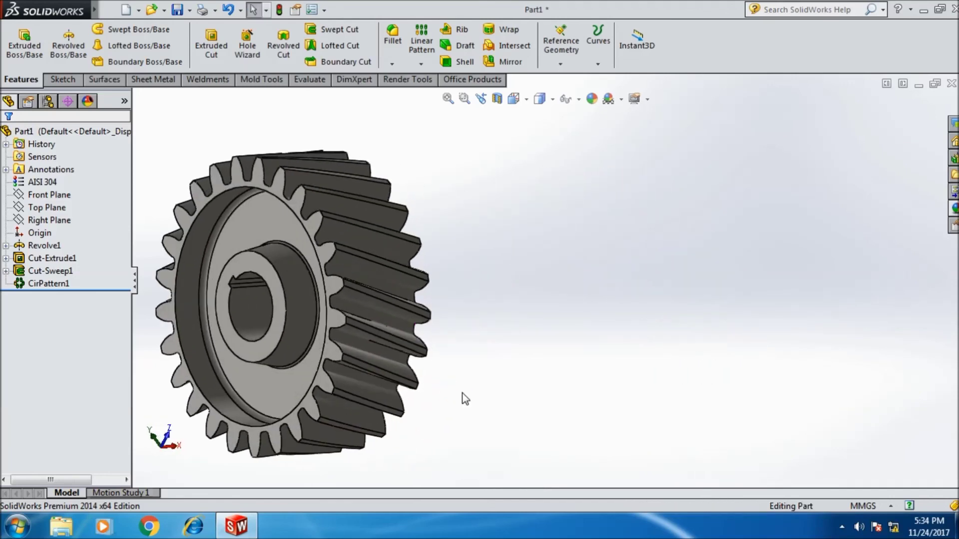
pyautogui.press('space')
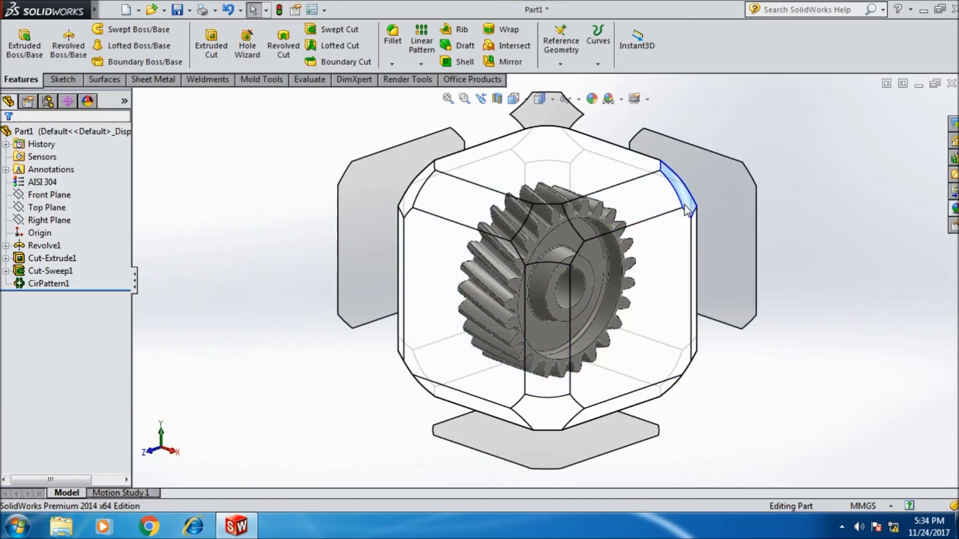
pyautogui.click(644, 200)
pyautogui.moveTo(651, 328)
pyautogui.mouseDown(button='middle')
pyautogui.moveTo(653, 293)
pyautogui.moveTo(614, 245)
pyautogui.moveTo(598, 184)
pyautogui.moveTo(574, 259)
pyautogui.moveTo(590, 176)
pyautogui.moveTo(734, 364)
pyautogui.moveTo(663, 387)
pyautogui.mouseUp(button='middle')
pyautogui.press('space')
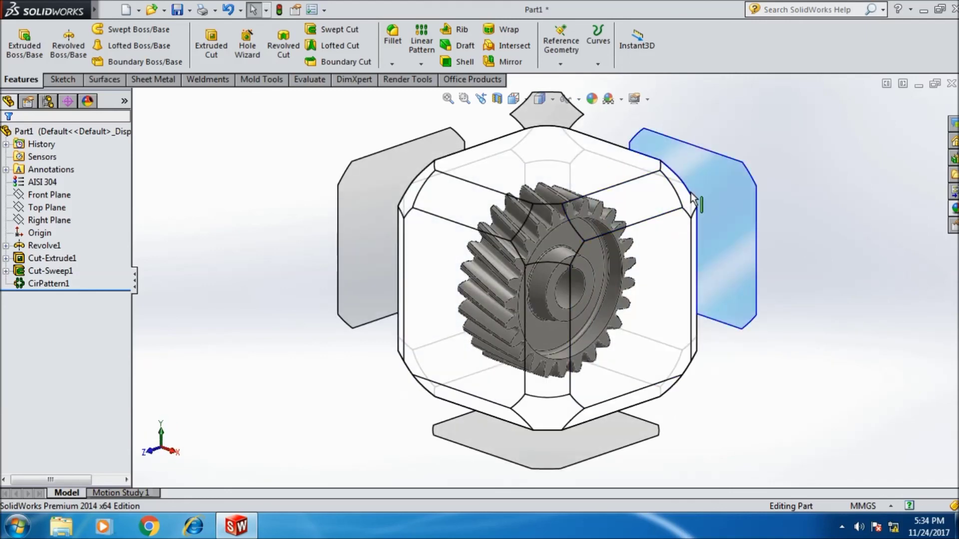
pyautogui.click(691, 194)
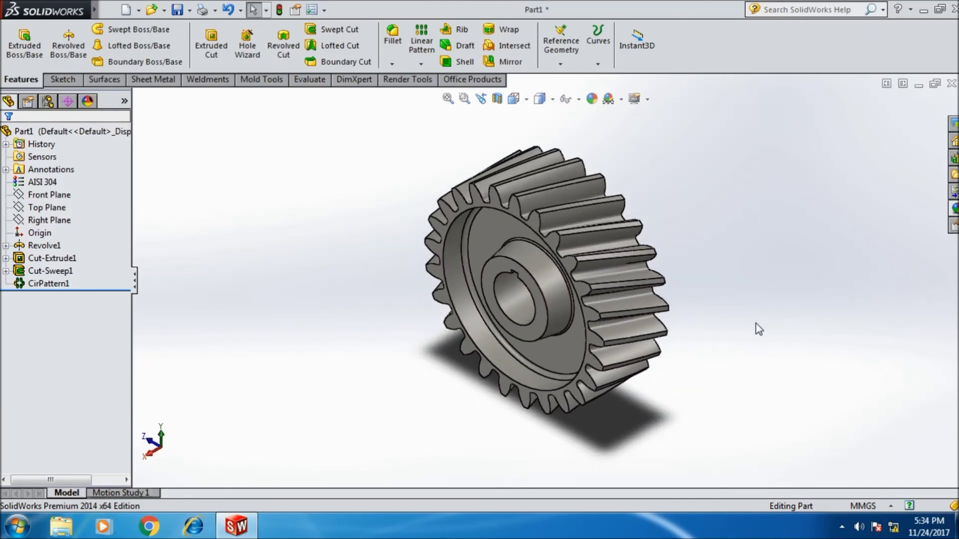
pyautogui.scroll(-2, 709, 304)
pyautogui.scroll(-2, 713, 301)
pyautogui.scroll(4, 695, 236)
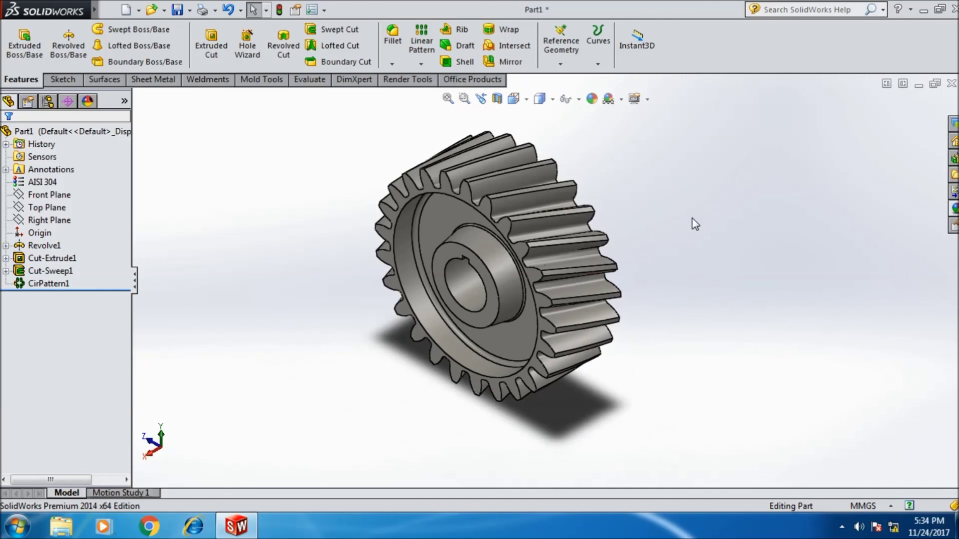
pyautogui.scroll(-2, 695, 236)
pyautogui.scroll(1, 652, 200)
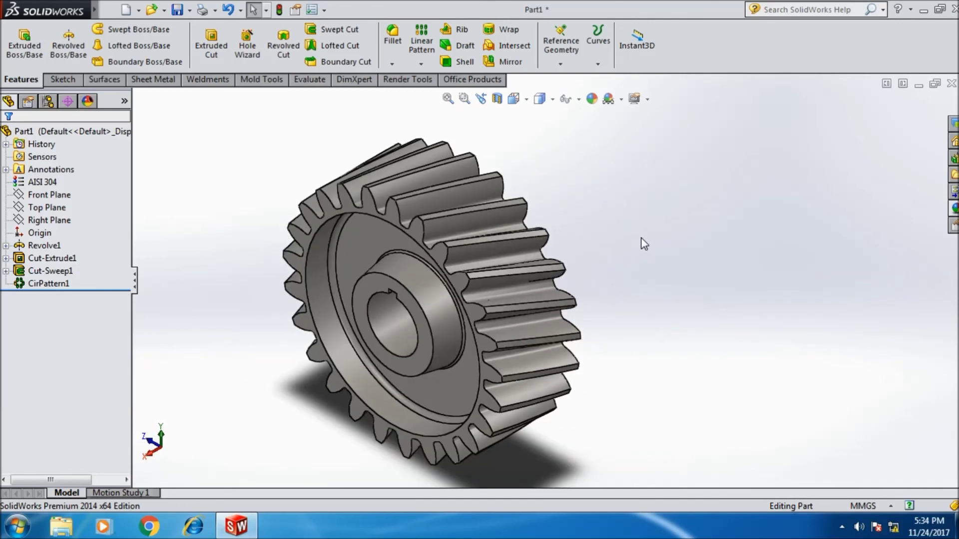